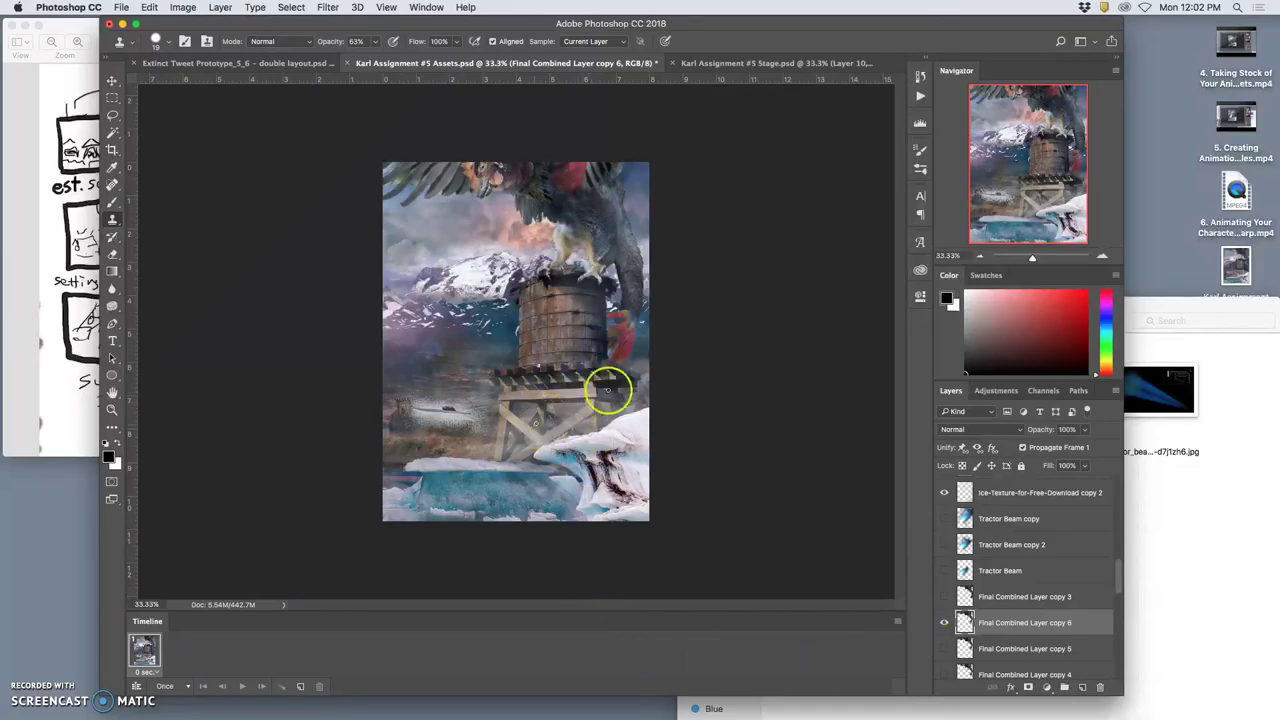
- Switch to the Stage document and preview its recent animation frames by hiding and showing Layers 10 through 7
{"action": "left_click_drag", "start_coordinate": [634, 354], "coordinate": [642, 390]}
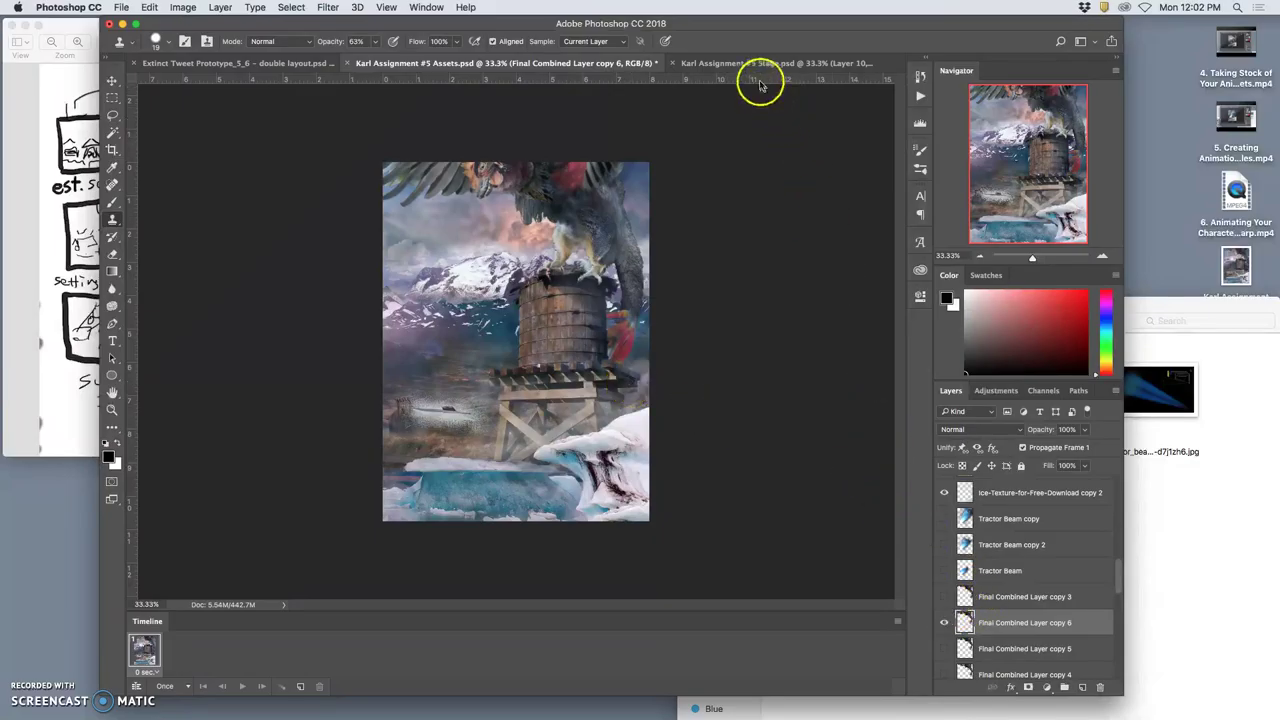
{"action": "left_click", "coordinate": [745, 63]}
{"action": "left_click", "coordinate": [944, 488]}
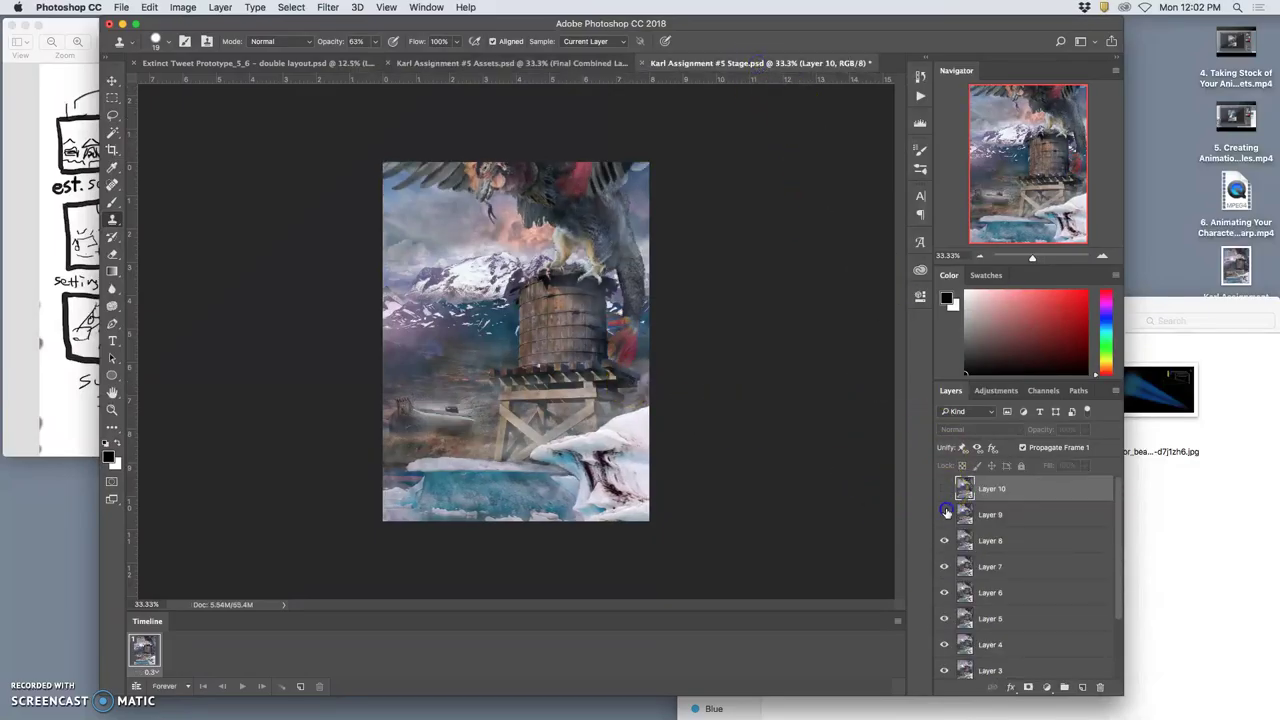
{"action": "left_click", "coordinate": [944, 514]}
{"action": "left_click", "coordinate": [944, 541]}
{"action": "left_click", "coordinate": [944, 566]}
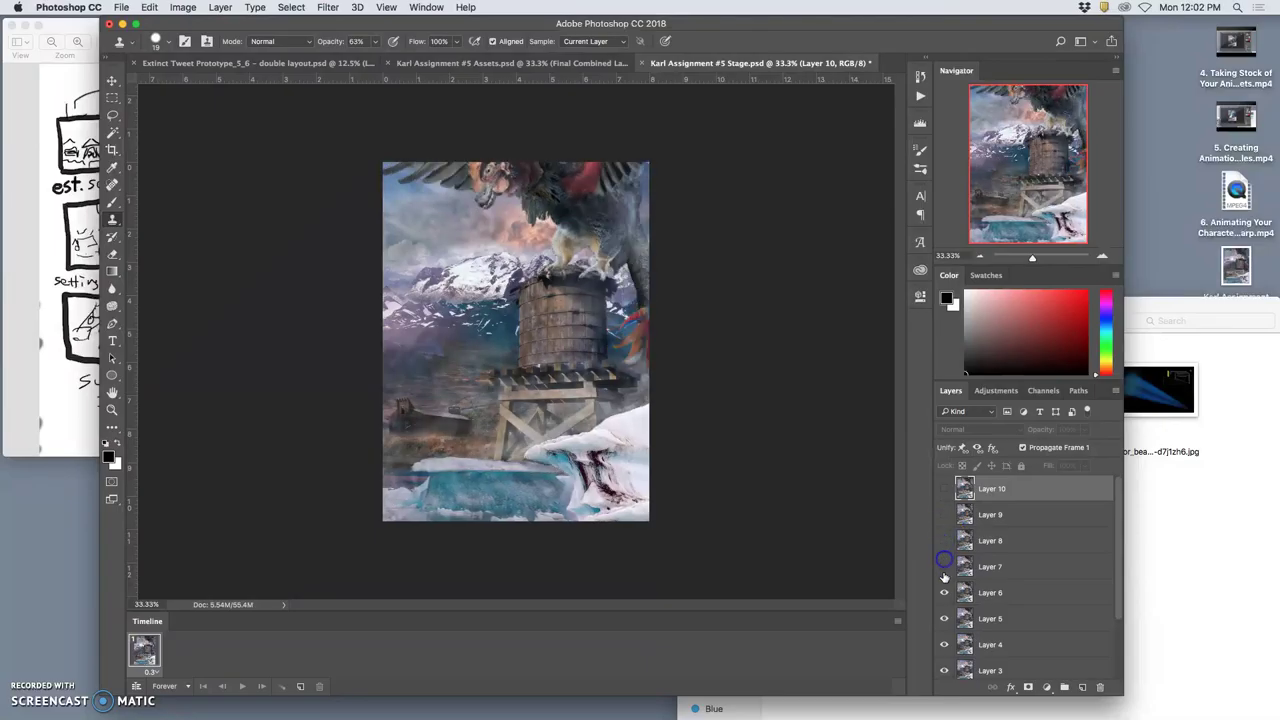
{"action": "left_click", "coordinate": [944, 566]}
{"action": "left_click", "coordinate": [944, 540]}
{"action": "left_click", "coordinate": [944, 514]}
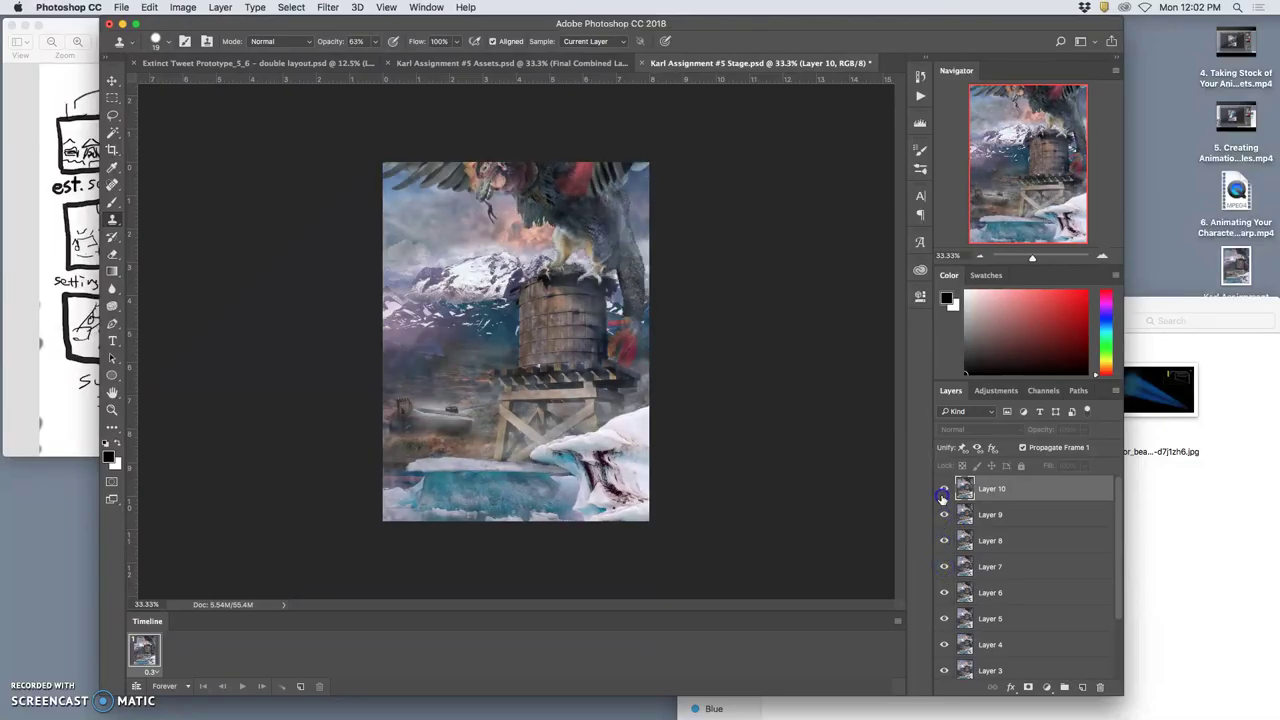
{"action": "left_click", "coordinate": [944, 488]}
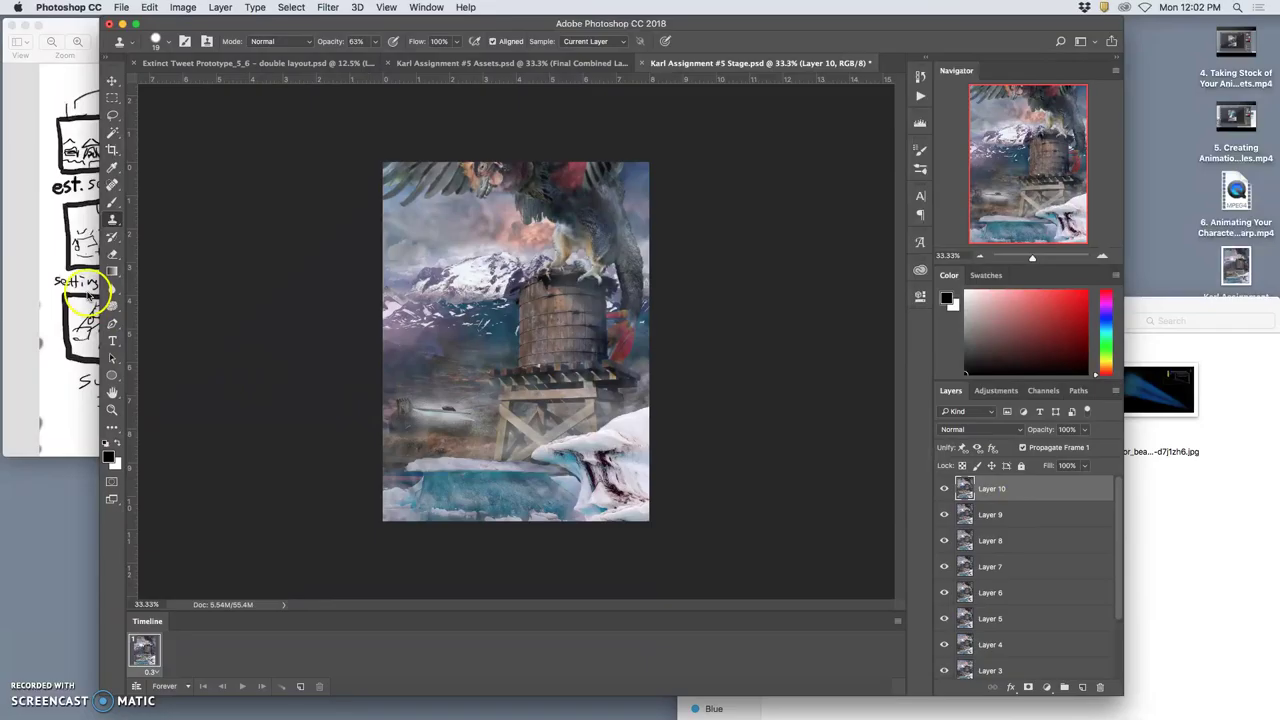
- Consult the storyboard sketch, and replay the animation frames by hiding and showing Layers 10 through 7 in the Stage document
{"action": "left_click", "coordinate": [80, 288]}
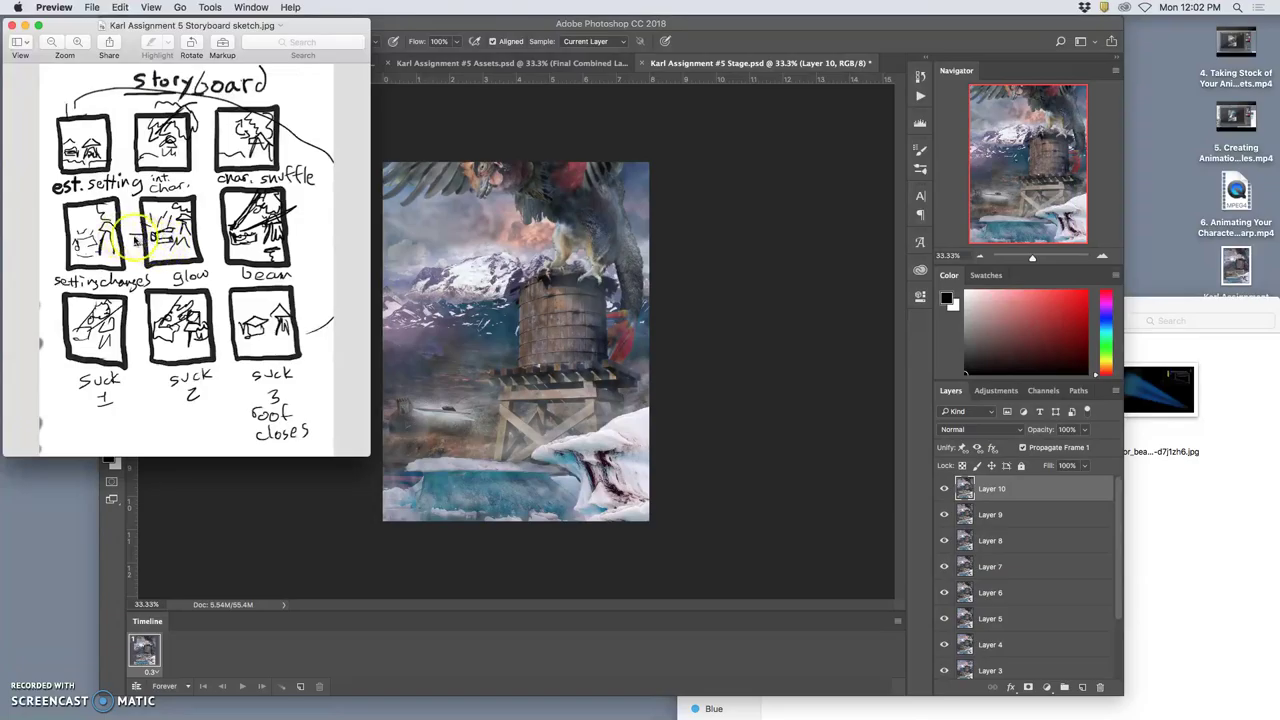
{"action": "left_click", "coordinate": [655, 403]}
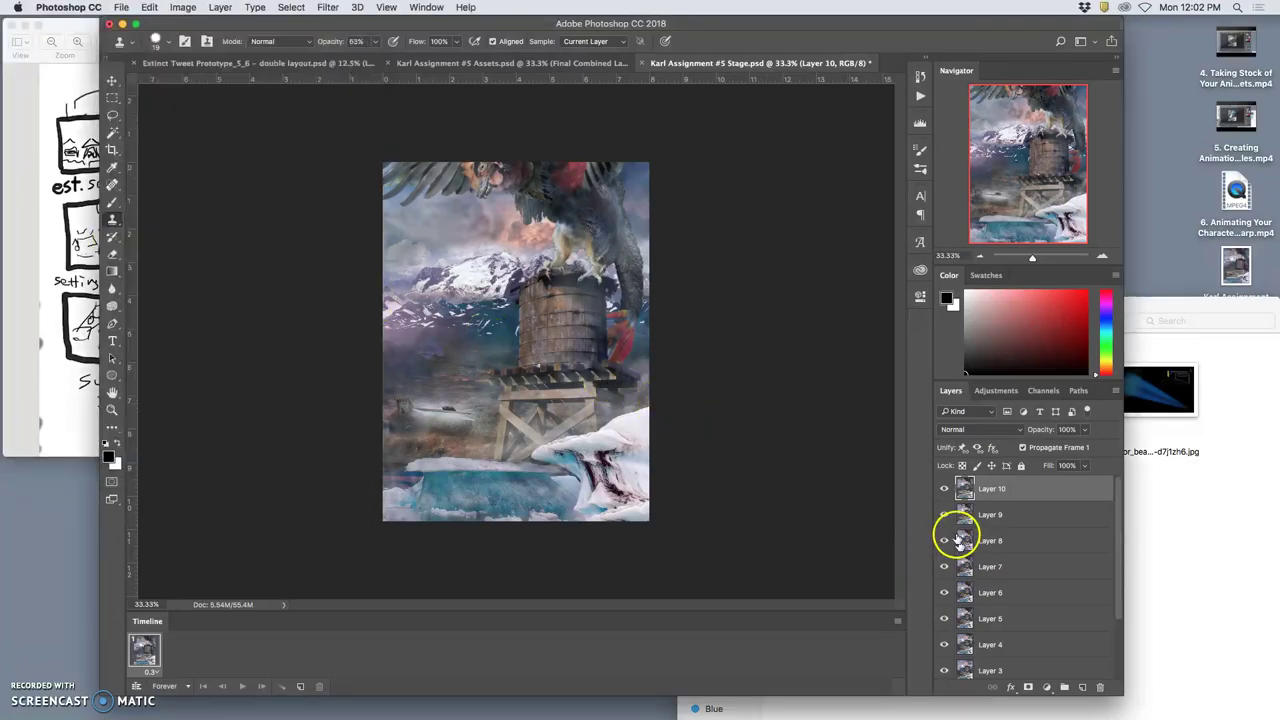
{"action": "left_click", "coordinate": [944, 489]}
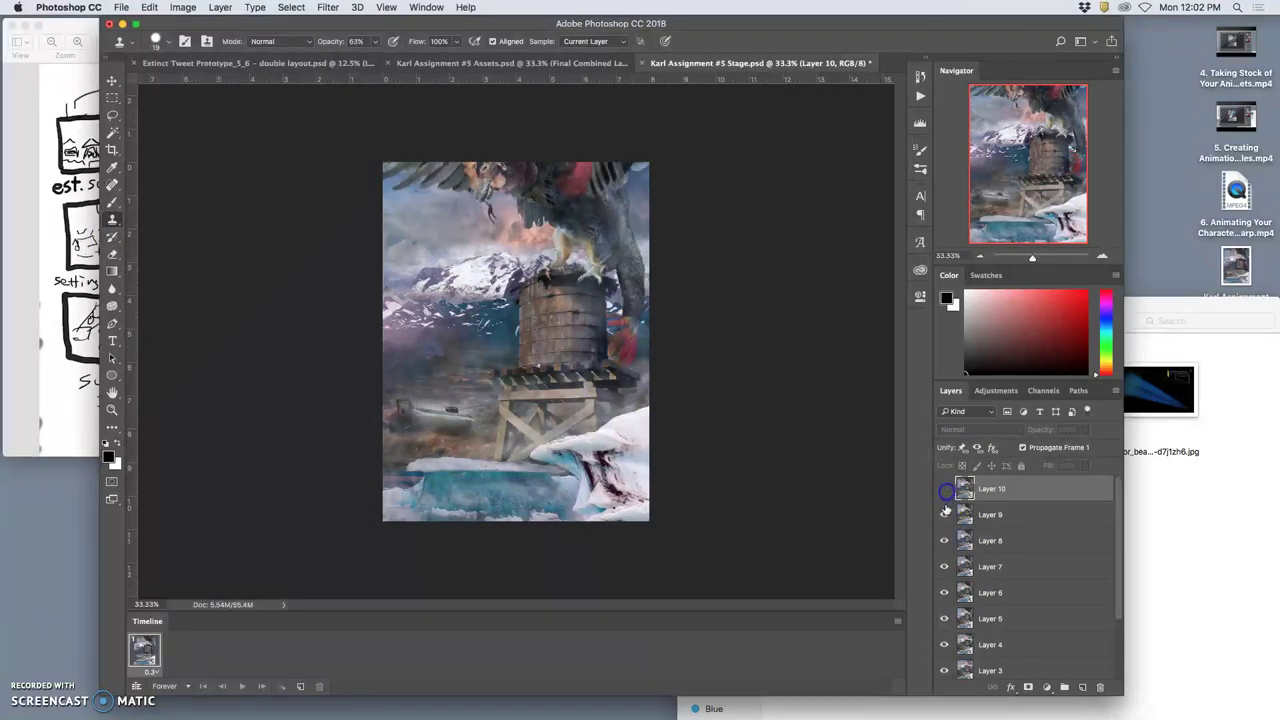
{"action": "left_click", "coordinate": [942, 514]}
{"action": "left_click", "coordinate": [942, 514]}
{"action": "left_click", "coordinate": [943, 541]}
{"action": "left_click", "coordinate": [944, 563]}
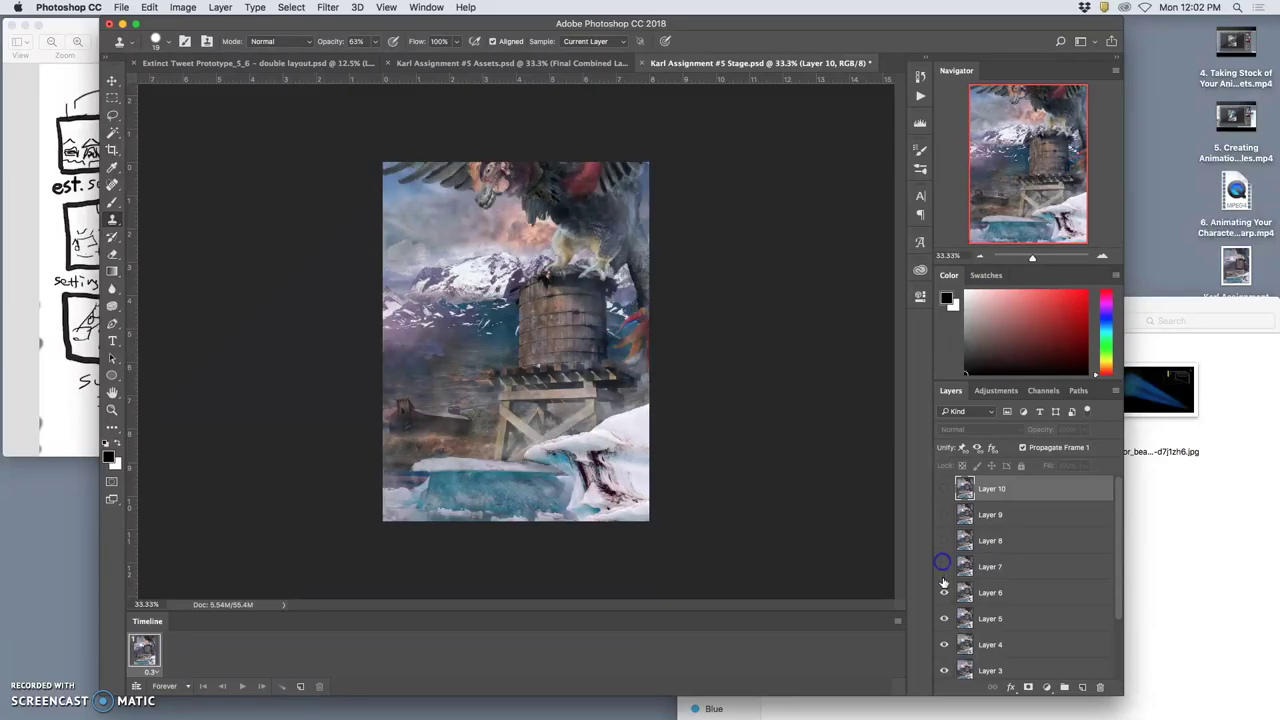
{"action": "left_click", "coordinate": [944, 566]}
{"action": "left_click", "coordinate": [943, 540]}
{"action": "left_click", "coordinate": [943, 514]}
{"action": "left_click", "coordinate": [943, 514]}
{"action": "left_click", "coordinate": [943, 514]}
{"action": "left_click", "coordinate": [943, 514]}
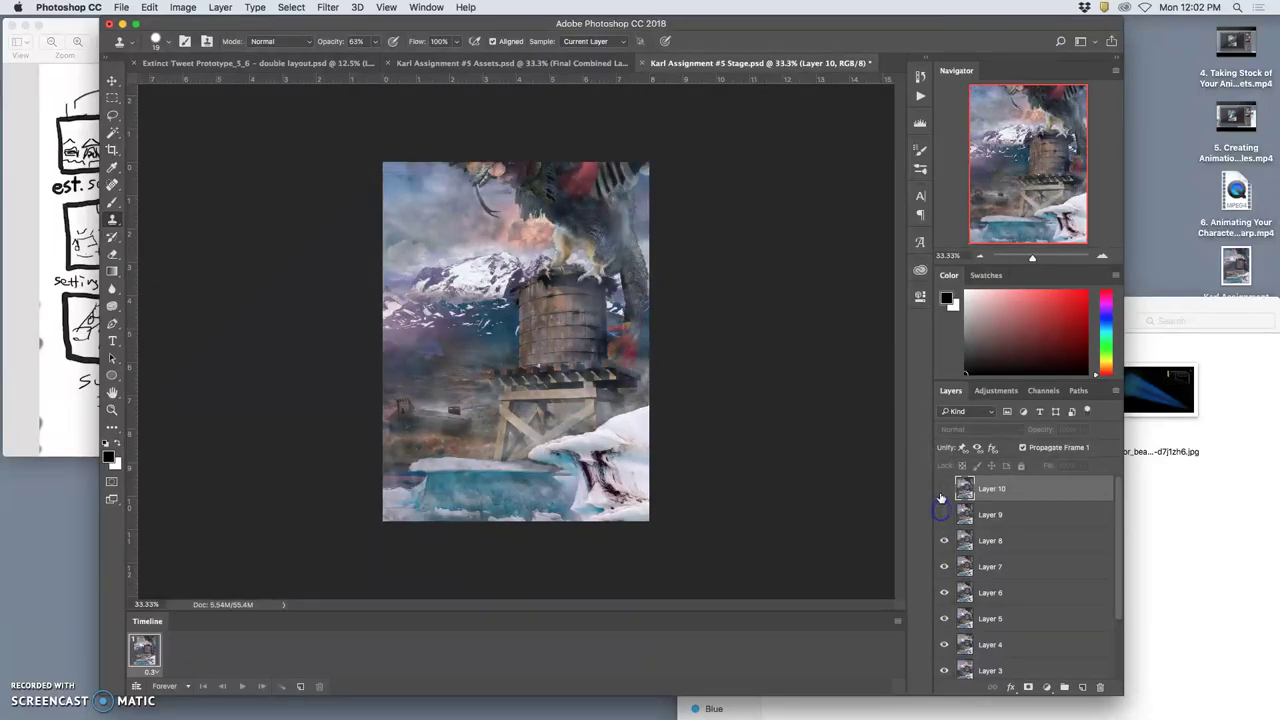
{"action": "left_click", "coordinate": [943, 489]}
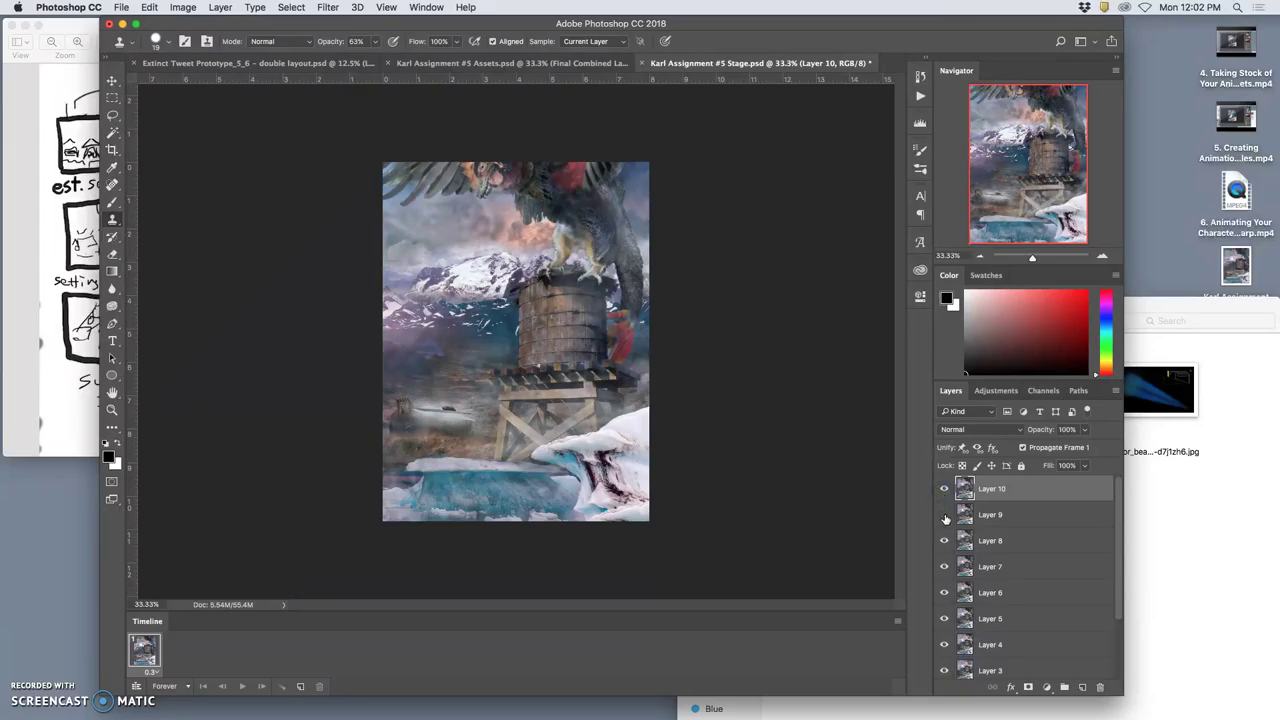
- Compare the current Assets composition with the latest frame in the Stage document
{"action": "left_click", "coordinate": [506, 64]}
{"action": "left_click", "coordinate": [700, 63]}
{"action": "left_click", "coordinate": [591, 63]}
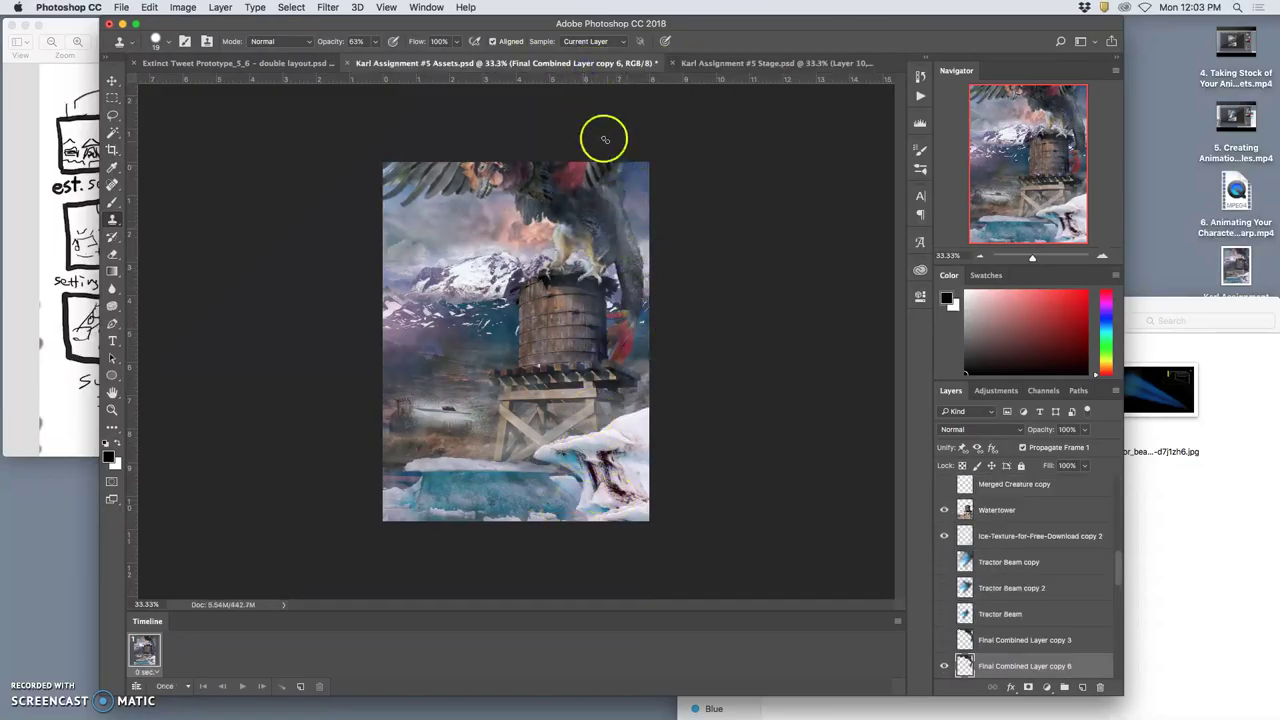
{"action": "left_click", "coordinate": [706, 63]}
{"action": "left_click", "coordinate": [595, 66]}
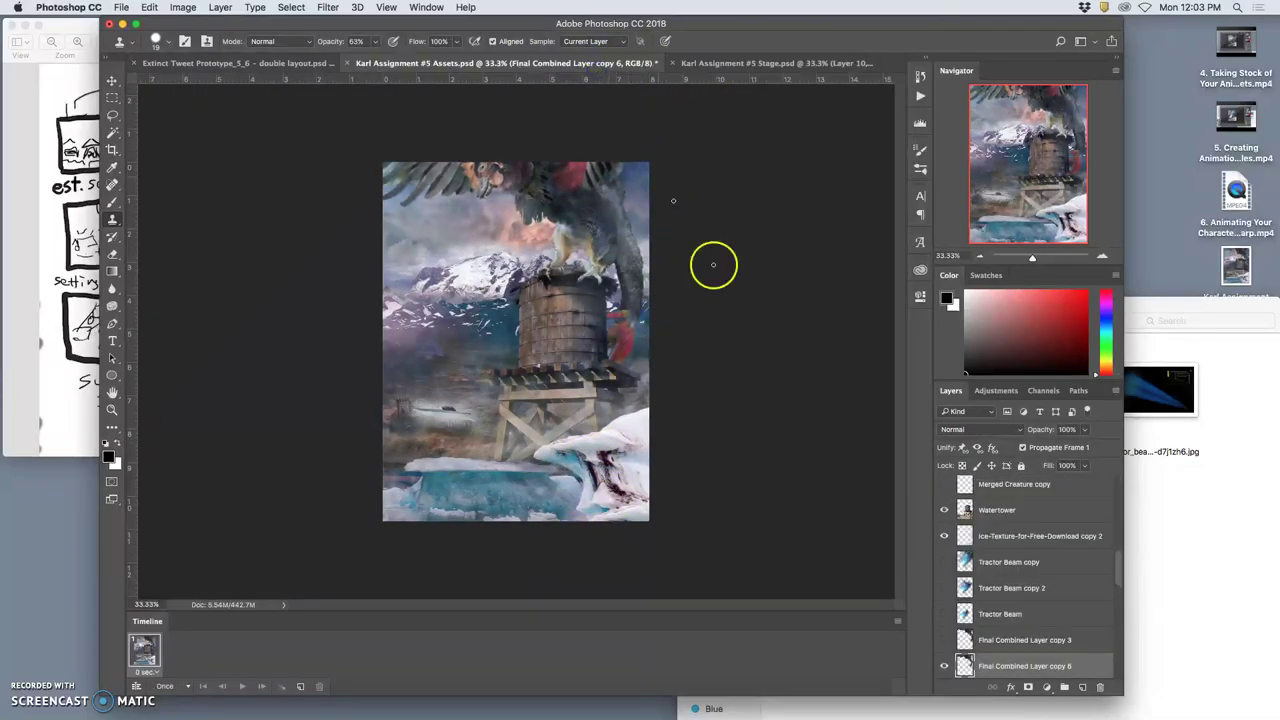
{"action": "left_click", "coordinate": [706, 63]}
{"action": "left_click", "coordinate": [595, 63]}
- Duplicate Final Combined Layer copy 6 in the Assets document and hide the original
{"action": "scroll", "coordinate": [1014, 530], "scroll_direction": "down", "scroll_amount": 1}
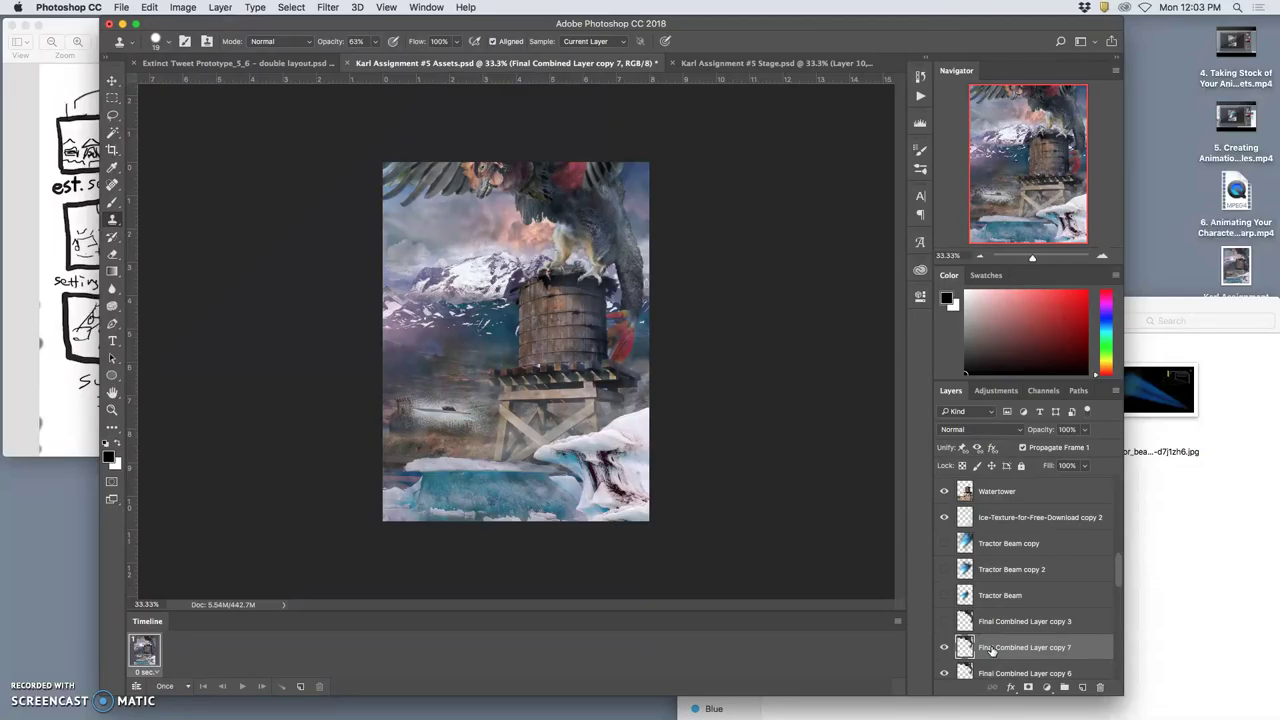
{"action": "left_click", "coordinate": [944, 673]}
{"action": "key", "text": "super+t"}
{"action": "key", "text": "Escape"}
- Start a Puppet Warp on the duplicated creature layer and pin the wing, the body and the feet on the water tower
{"action": "left_click", "coordinate": [149, 7]}
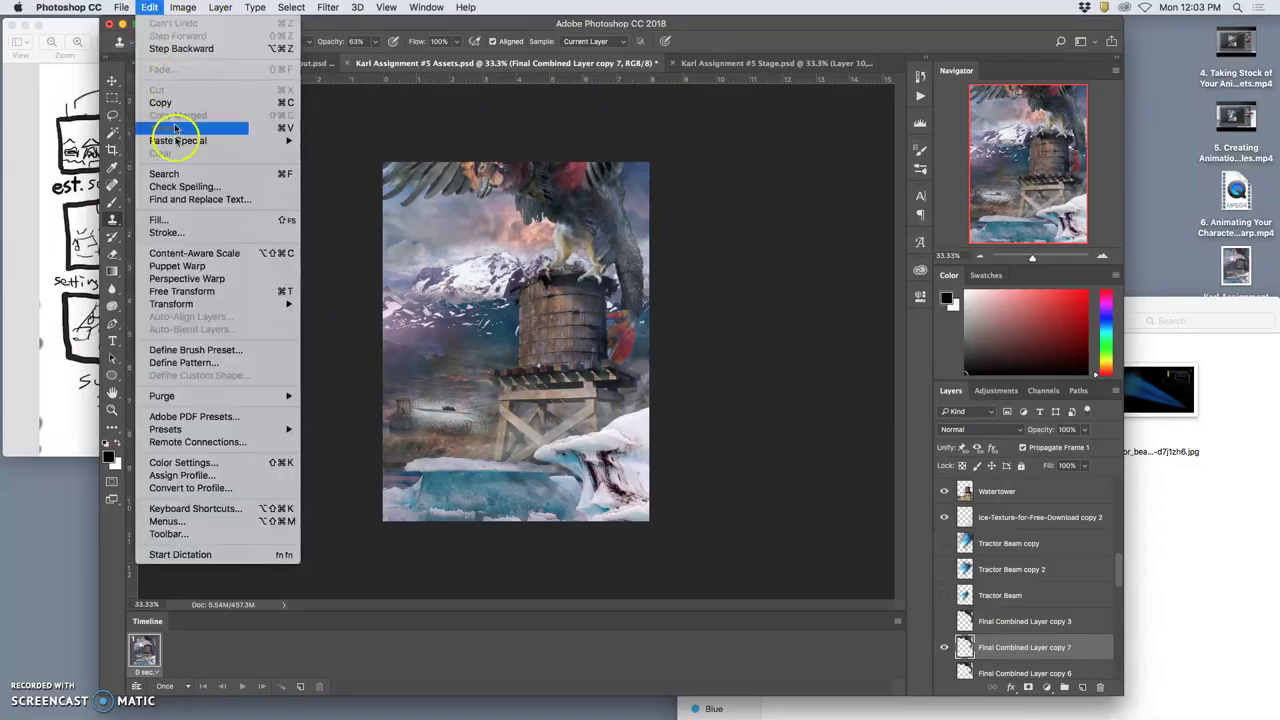
{"action": "left_click", "coordinate": [176, 267]}
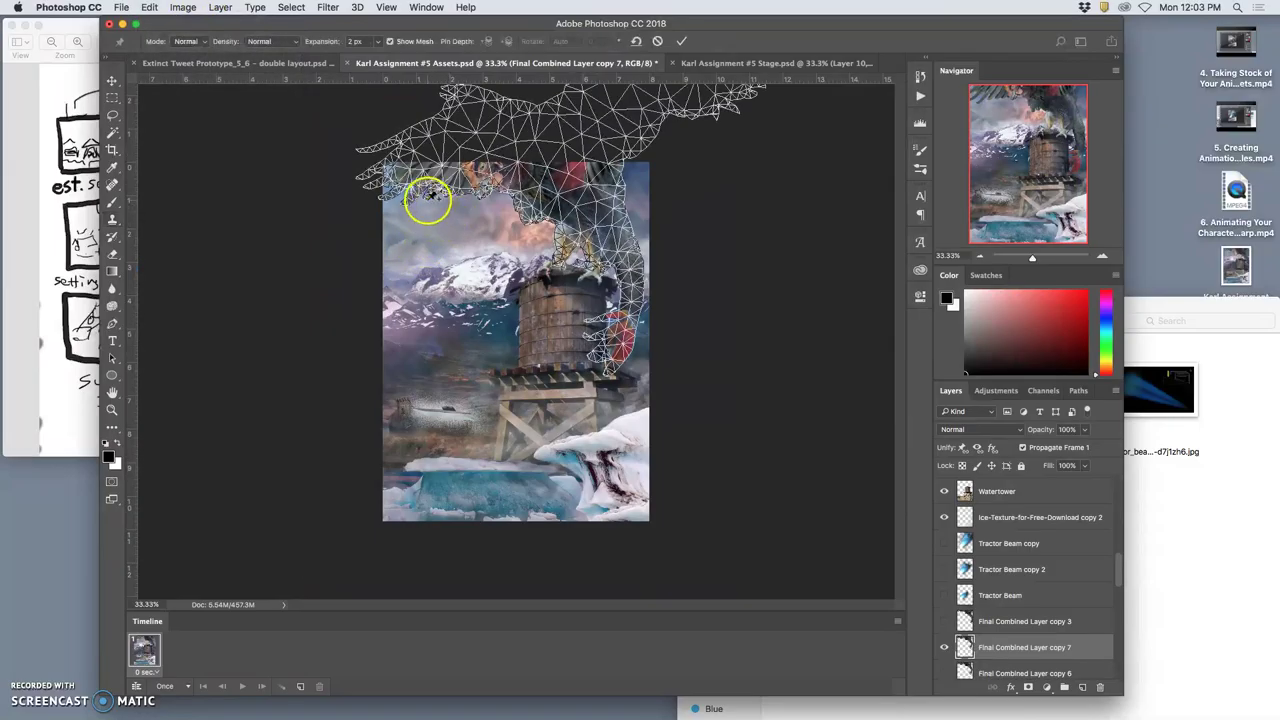
{"action": "left_click", "coordinate": [427, 195]}
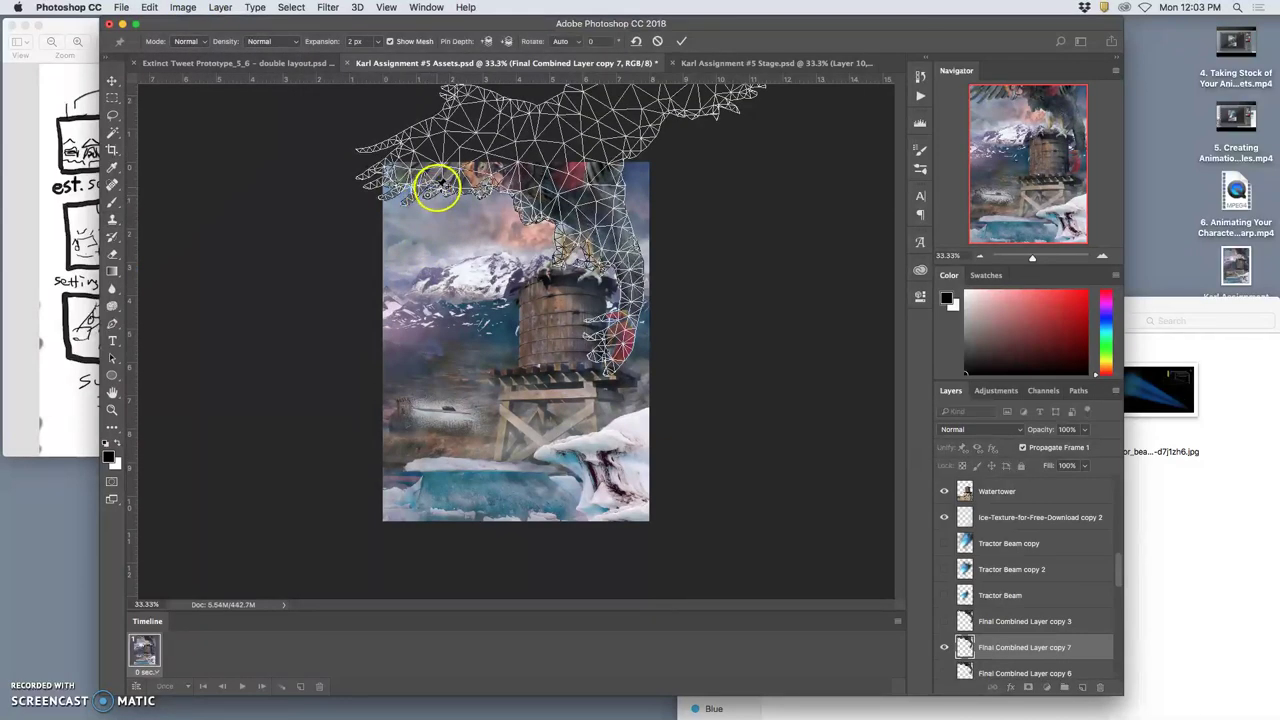
{"action": "right_click", "coordinate": [429, 194]}
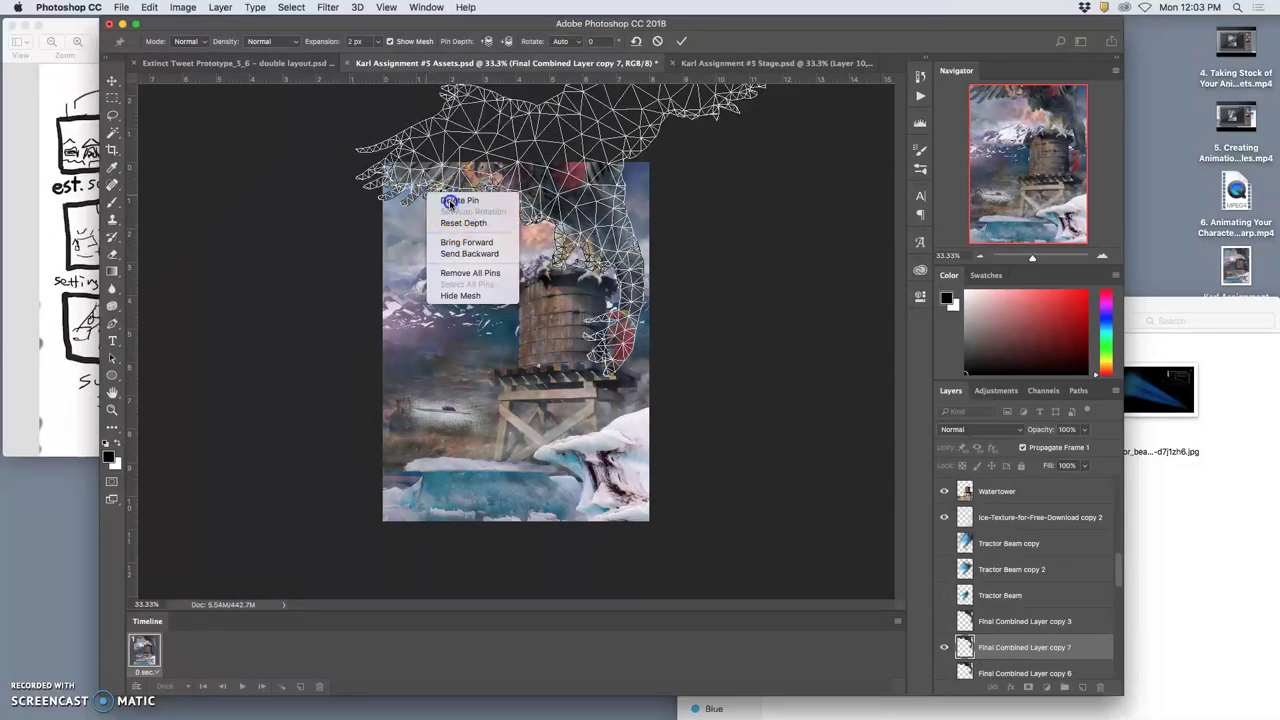
{"action": "left_click", "coordinate": [455, 200]}
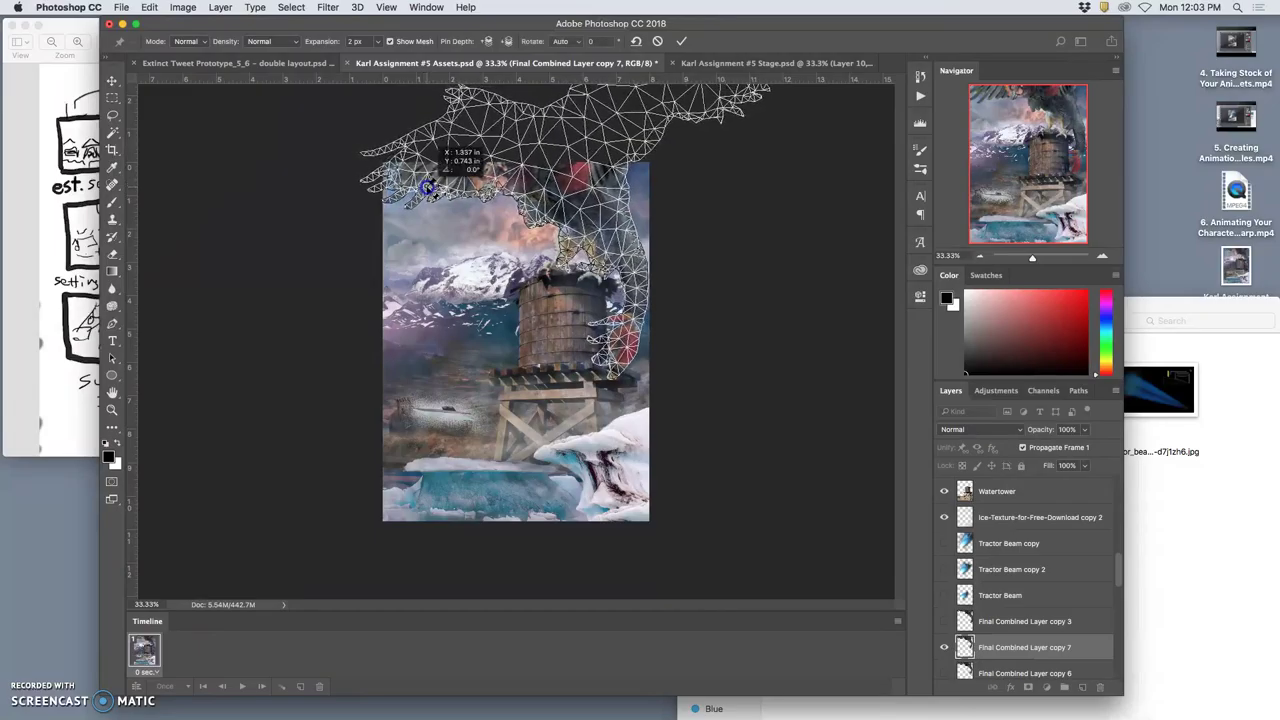
{"action": "left_click", "coordinate": [491, 220]}
{"action": "left_click", "coordinate": [555, 258]}
{"action": "left_click", "coordinate": [600, 264]}
{"action": "left_click_drag", "start_coordinate": [604, 258], "coordinate": [639, 299]}
- Move the creature's wing pins to shift both wings into a new pose and apply the Puppet Warp
{"action": "left_click", "coordinate": [450, 202]}
{"action": "left_click_drag", "start_coordinate": [437, 178], "coordinate": [510, 145]}
{"action": "left_click", "coordinate": [650, 135]}
{"action": "mouse_move", "coordinate": [650, 135]}
{"action": "left_mouse_down"}
{"action": "mouse_move", "coordinate": [678, 108]}
{"action": "mouse_move", "coordinate": [665, 132]}
{"action": "left_mouse_up"}
{"action": "left_click", "coordinate": [442, 175]}
{"action": "left_click_drag", "start_coordinate": [442, 175], "coordinate": [417, 178]}
{"action": "key", "text": "Return"}
{"action": "key", "text": "s"}
- Compare the newly warped creature in the Assets document with the last frame in the Stage document
{"action": "left_click", "coordinate": [791, 62]}
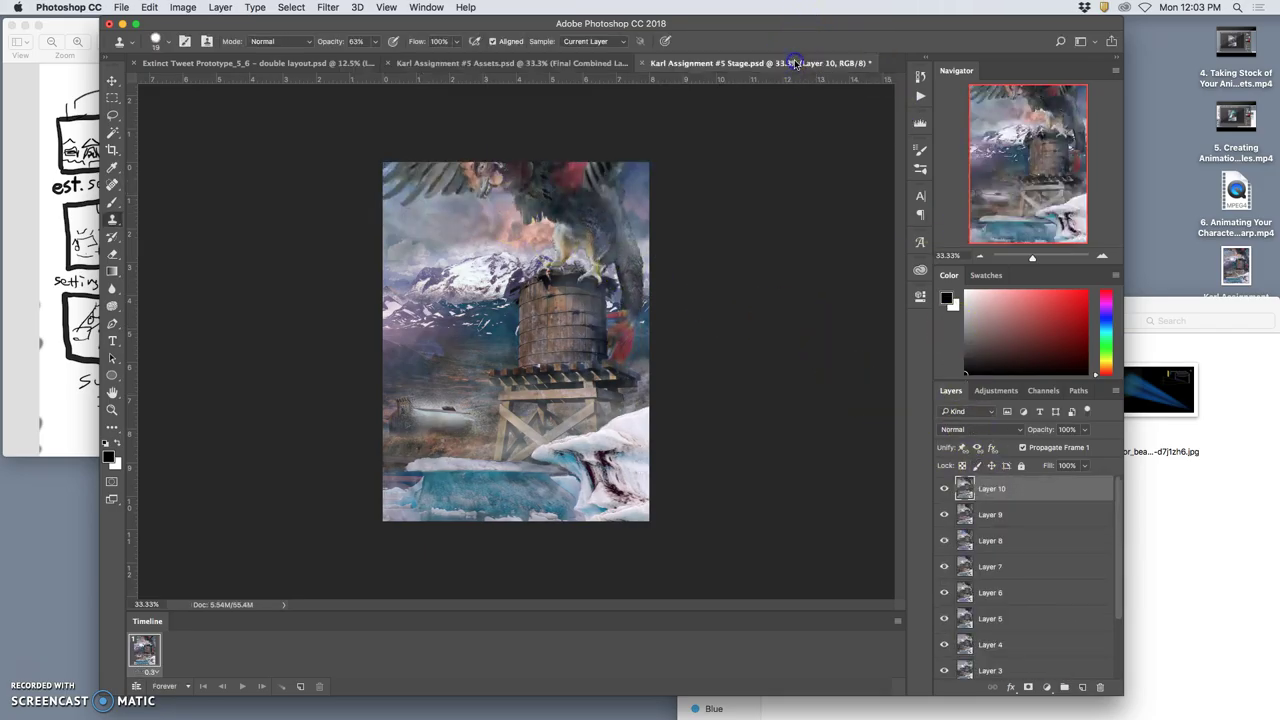
{"action": "left_click", "coordinate": [615, 66]}
{"action": "left_click", "coordinate": [686, 63]}
{"action": "left_click", "coordinate": [576, 66]}
{"action": "left_click", "coordinate": [690, 64]}
{"action": "left_click", "coordinate": [555, 73]}
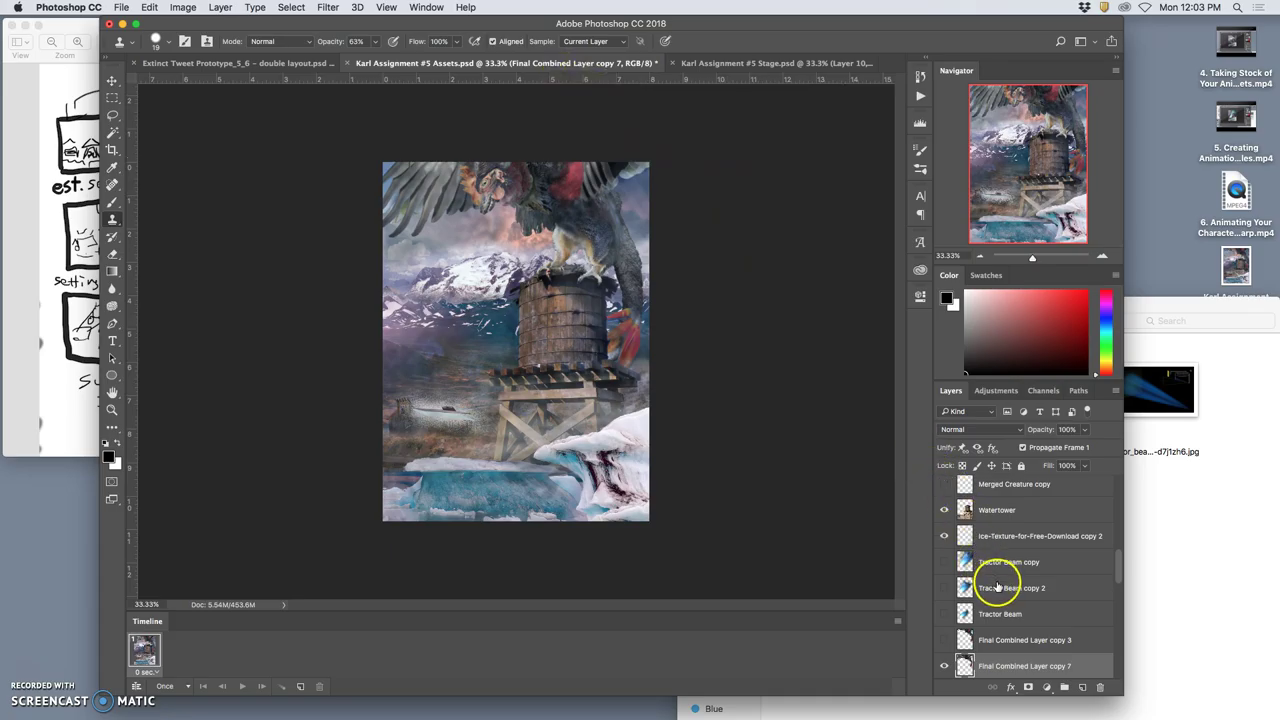
{"action": "mouse_move", "coordinate": [541, 271]}
{"action": "left_mouse_down"}
{"action": "mouse_move", "coordinate": [607, 270]}
{"action": "mouse_move", "coordinate": [538, 262]}
{"action": "left_mouse_up"}
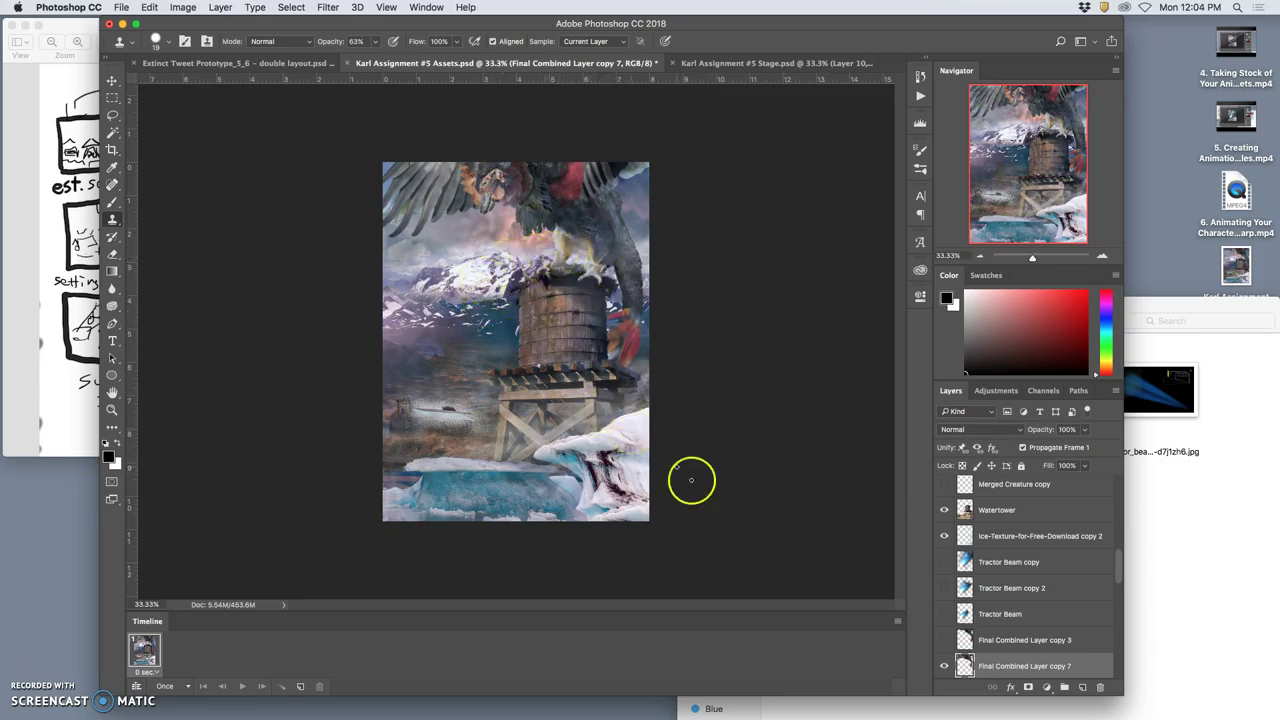
- In the Church Roof group, show Church Roof copy 3 and hide Church Roof copy 2
{"action": "scroll", "coordinate": [1015, 607], "scroll_direction": "down", "scroll_amount": 8}
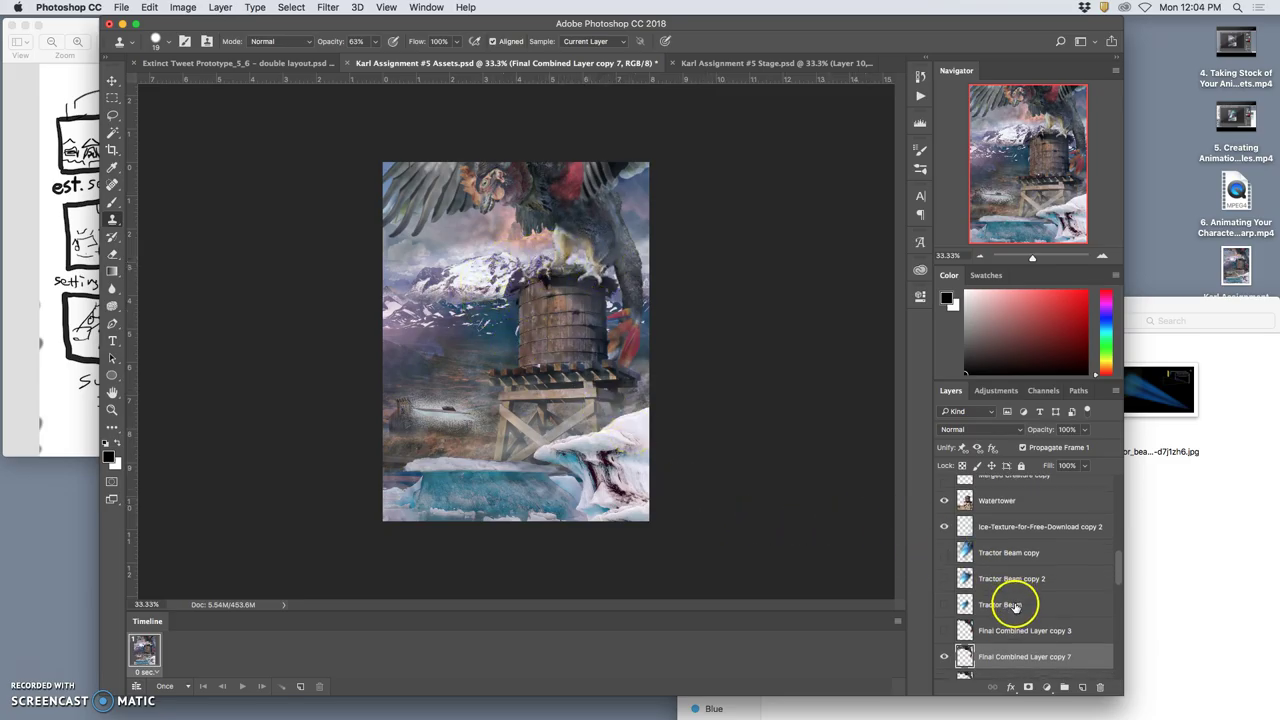
{"action": "scroll", "coordinate": [1016, 607], "scroll_direction": "down", "scroll_amount": 1}
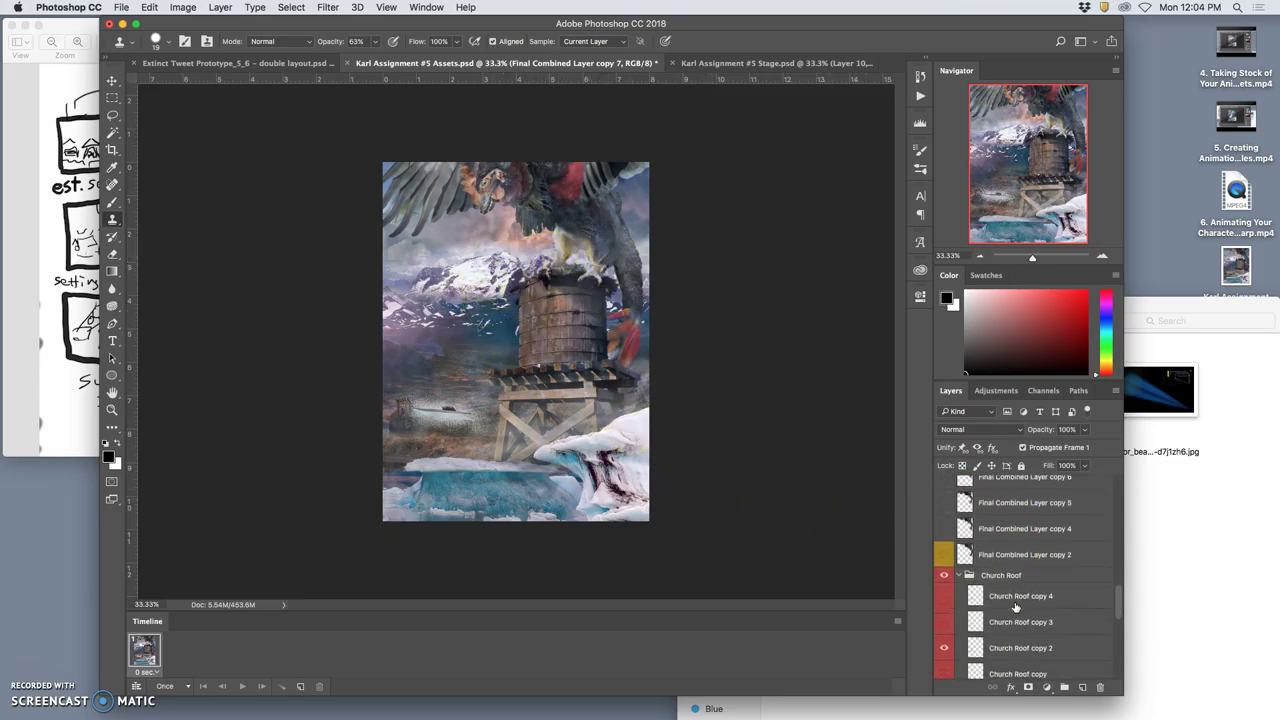
{"action": "left_click", "coordinate": [1010, 648]}
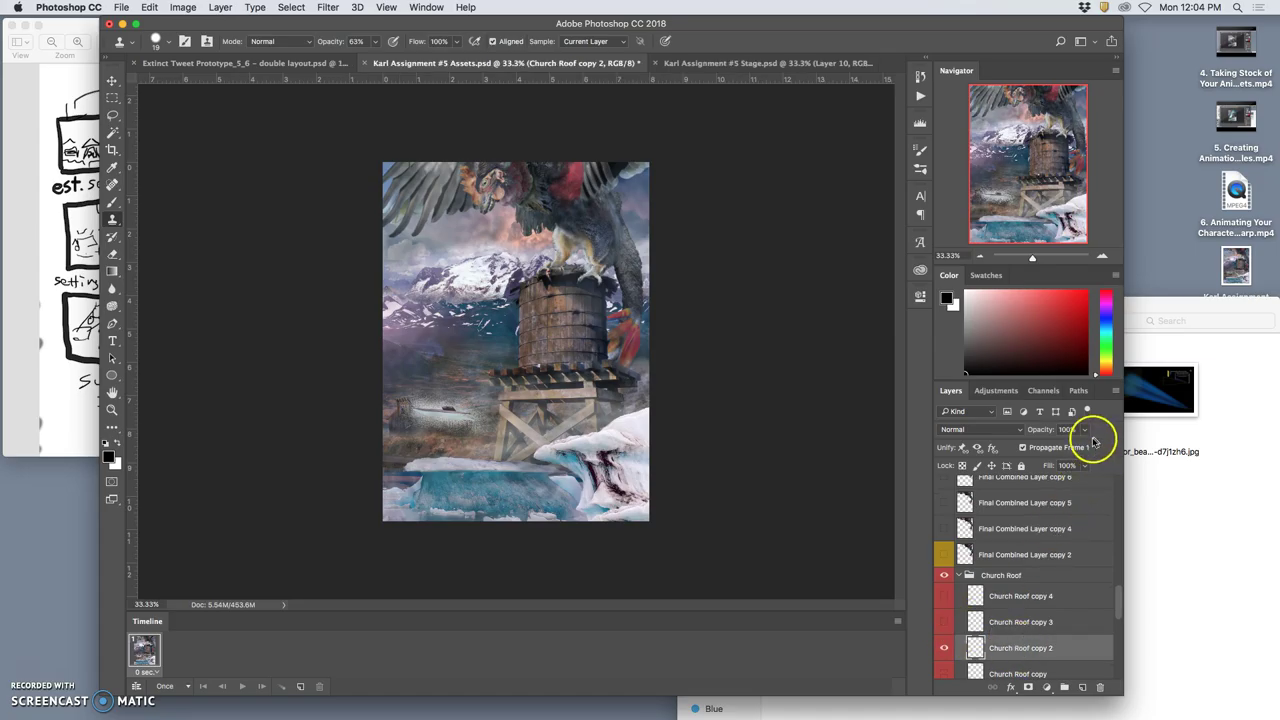
{"action": "left_click", "coordinate": [942, 649]}
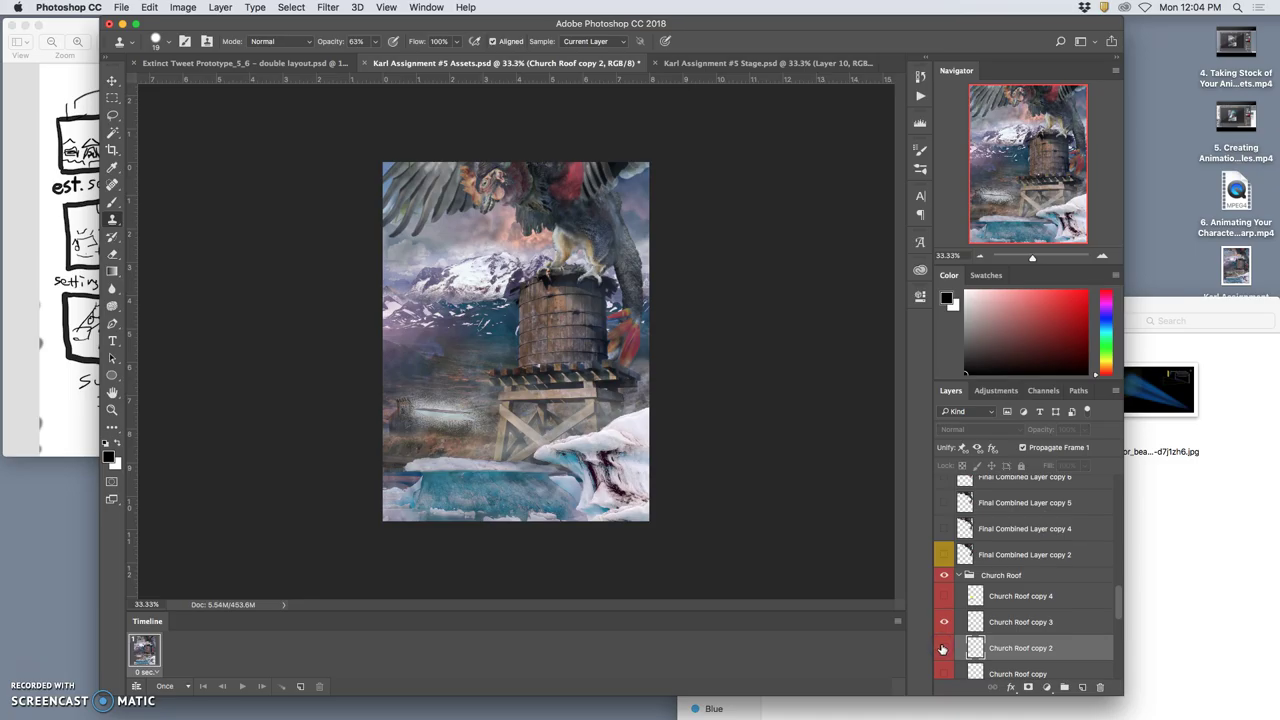
{"action": "left_click", "coordinate": [942, 649]}
{"action": "left_click_drag", "start_coordinate": [943, 622], "coordinate": [944, 600]}
- In the Internal Glow group, set the opacity of Empty Church copy 2 to 100%
{"action": "scroll", "coordinate": [1030, 610], "scroll_direction": "down", "scroll_amount": 5}
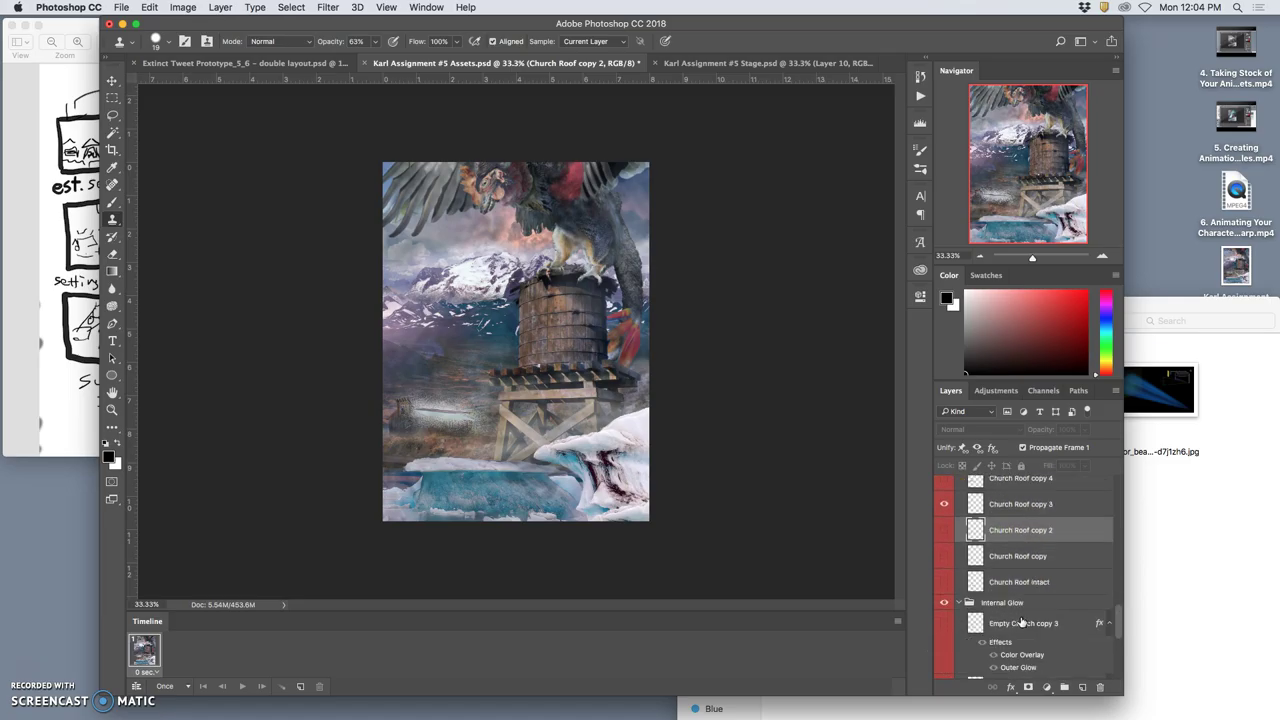
{"action": "scroll", "coordinate": [1010, 625], "scroll_direction": "down", "scroll_amount": 2}
{"action": "left_click", "coordinate": [1010, 592]}
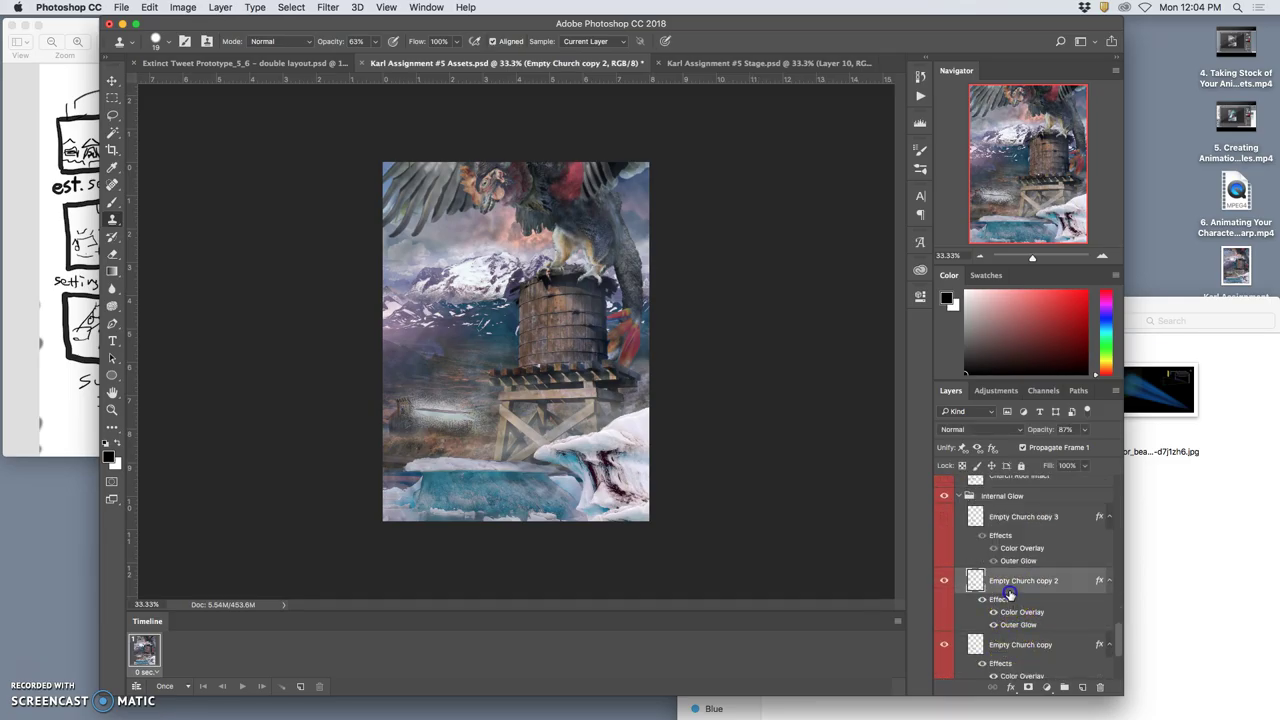
{"action": "left_click", "coordinate": [1084, 431]}
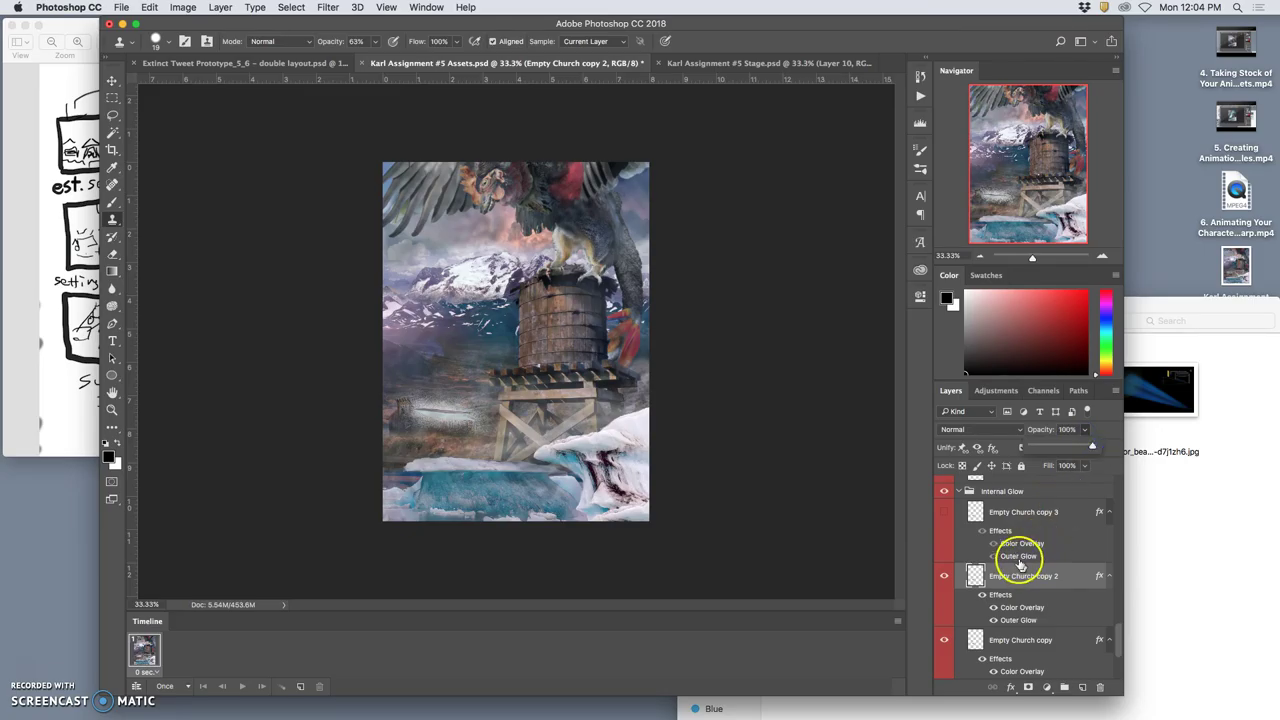
- Show the Empty Church copy 3 glow layer and set its opacity to 3%
{"action": "left_click", "coordinate": [1020, 512]}
{"action": "left_click", "coordinate": [944, 512]}
{"action": "left_click", "coordinate": [1085, 431]}
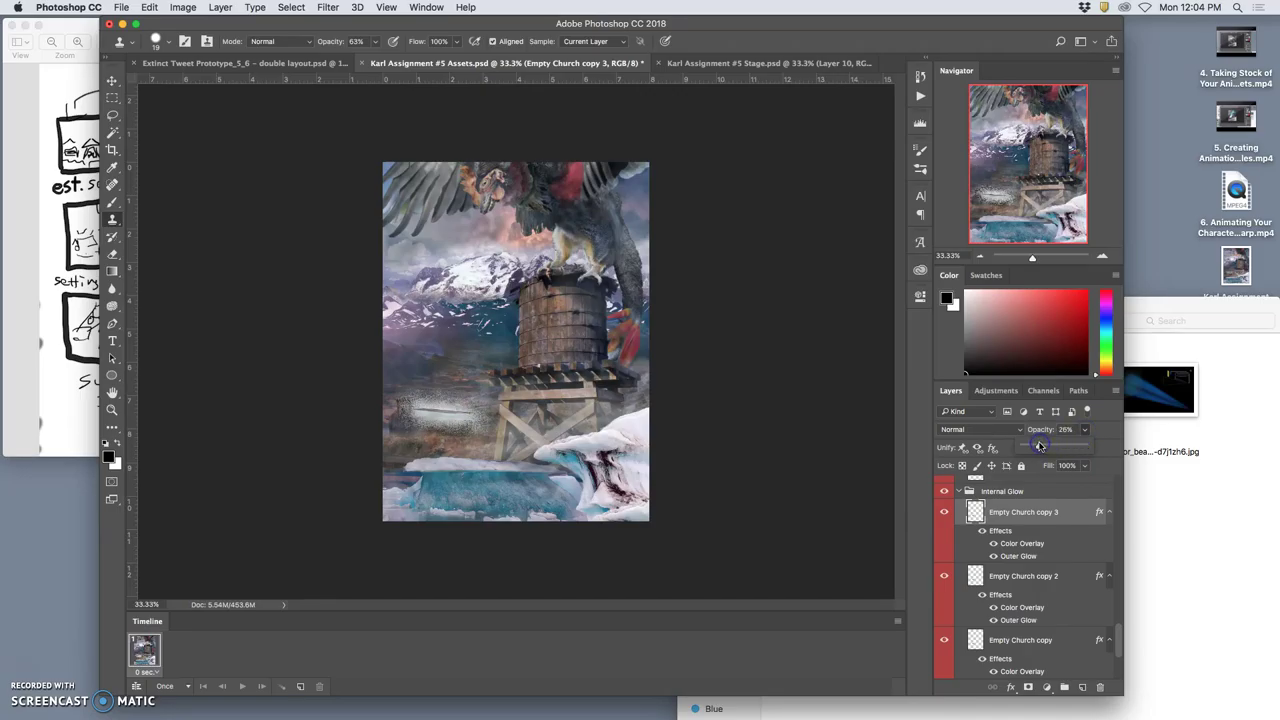
- Compare the updated church roof and glow in the Assets document with the last Stage frame, and review the Church Roof layers
{"action": "left_click", "coordinate": [709, 63]}
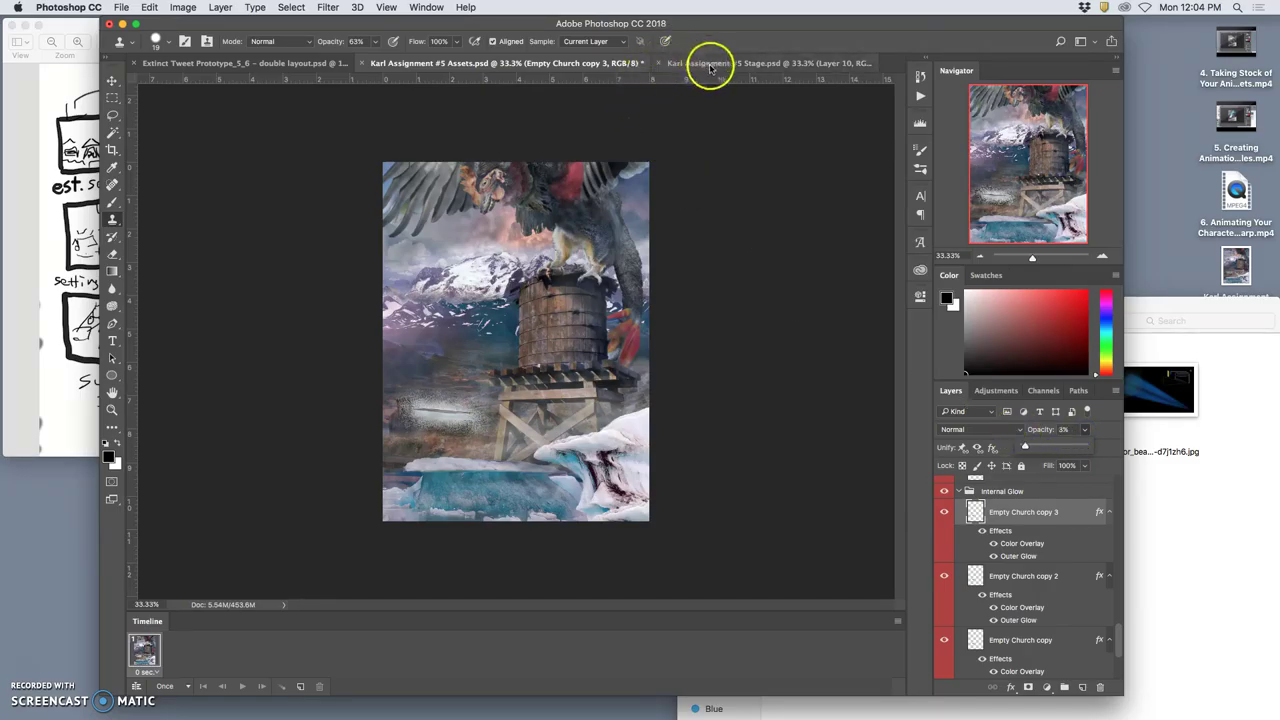
{"action": "left_click", "coordinate": [593, 64]}
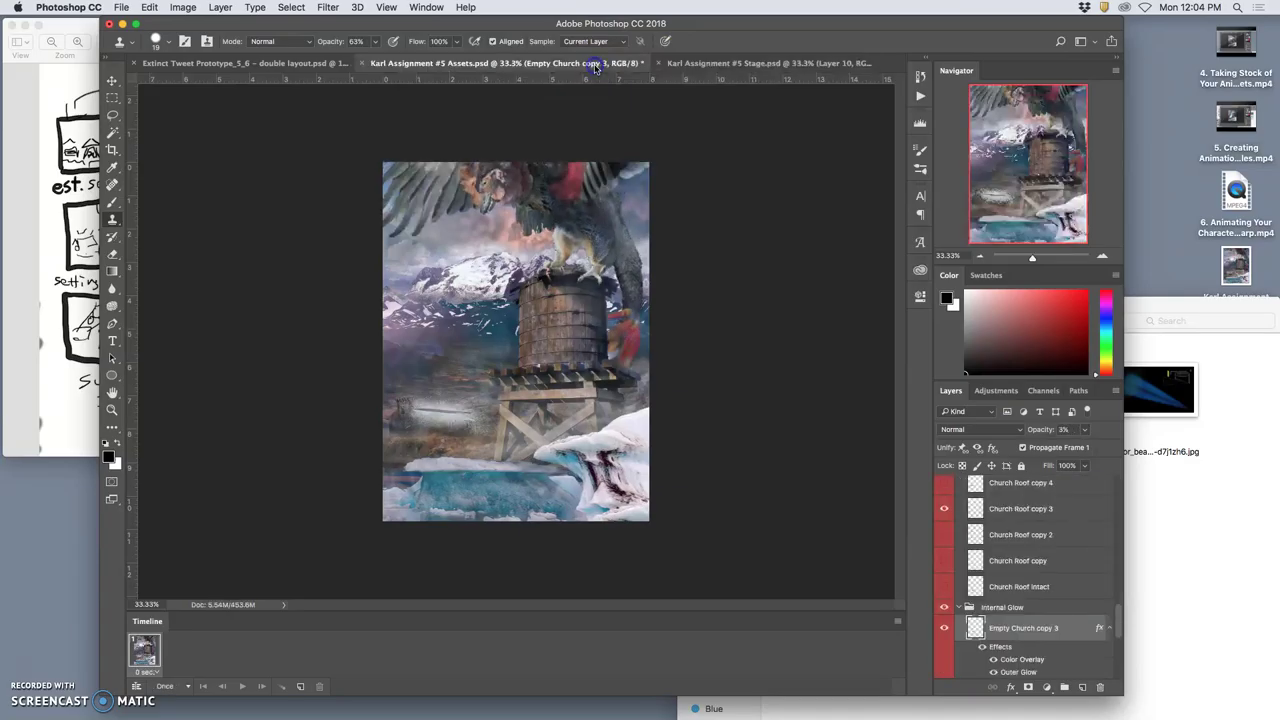
{"action": "left_click", "coordinate": [700, 57]}
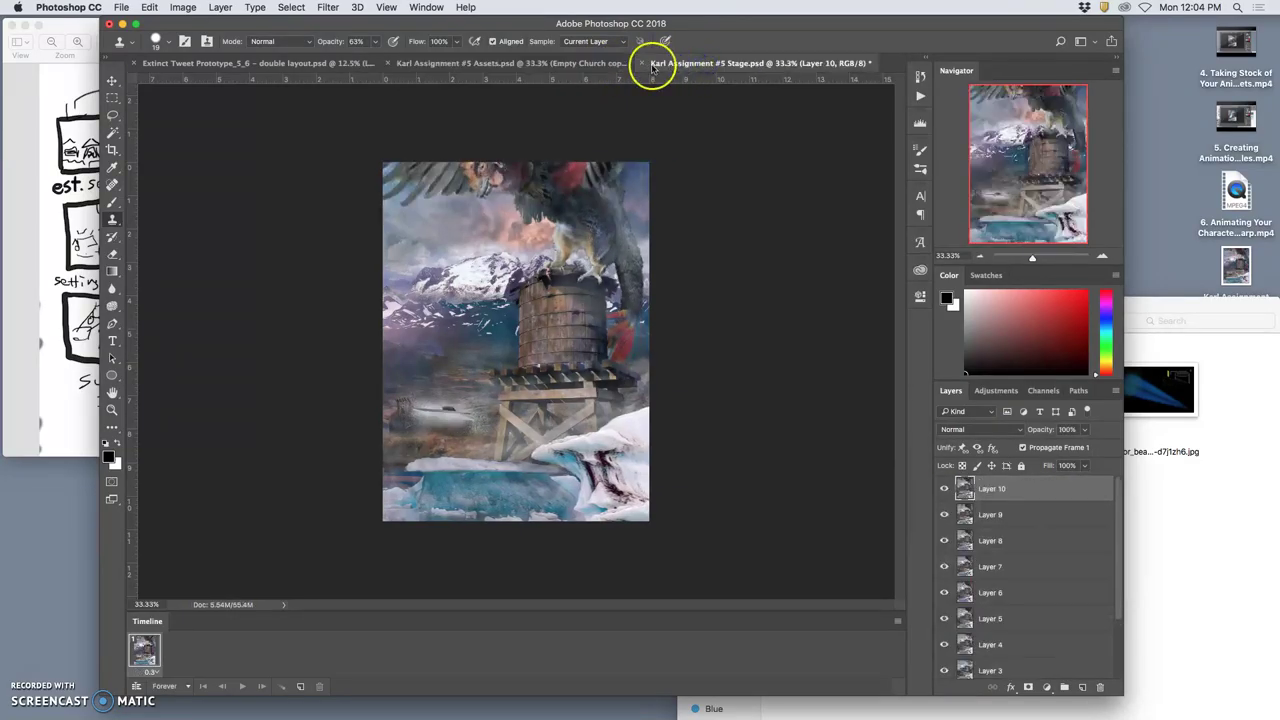
{"action": "left_click", "coordinate": [596, 64]}
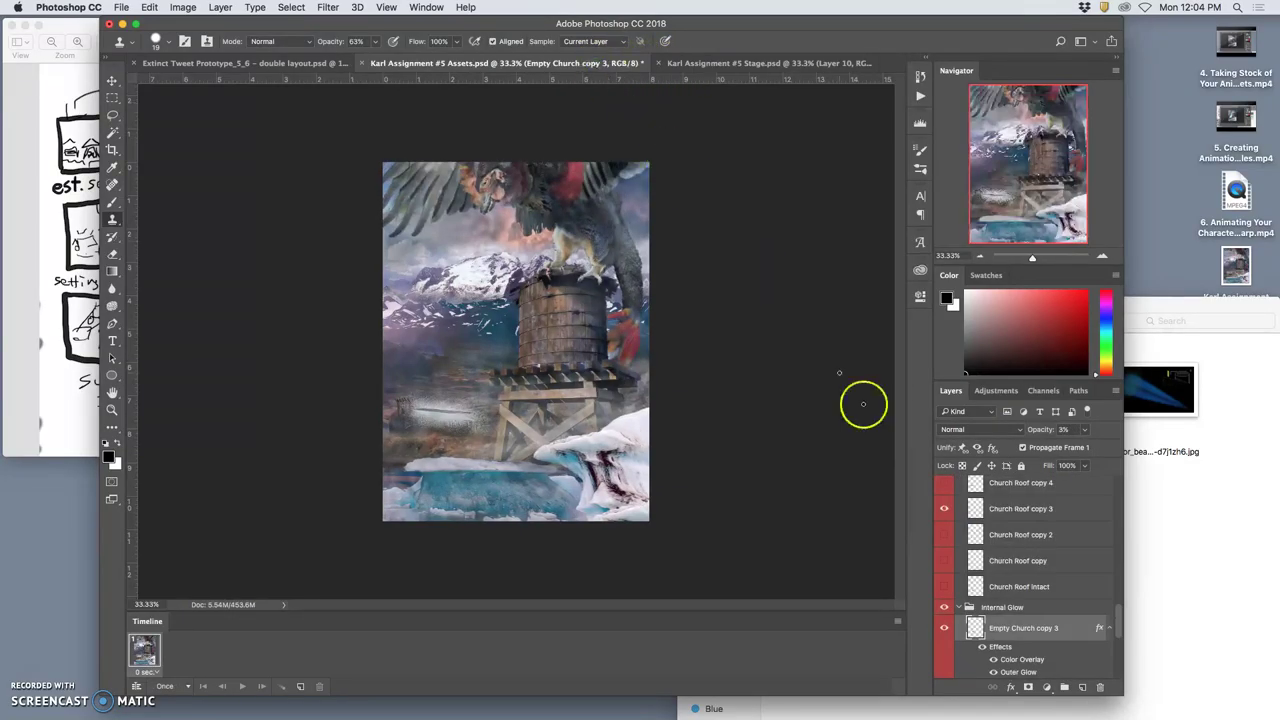
{"action": "scroll", "coordinate": [1052, 605], "scroll_direction": "up", "scroll_amount": 5}
{"action": "scroll", "coordinate": [1052, 605], "scroll_direction": "down", "scroll_amount": 3}
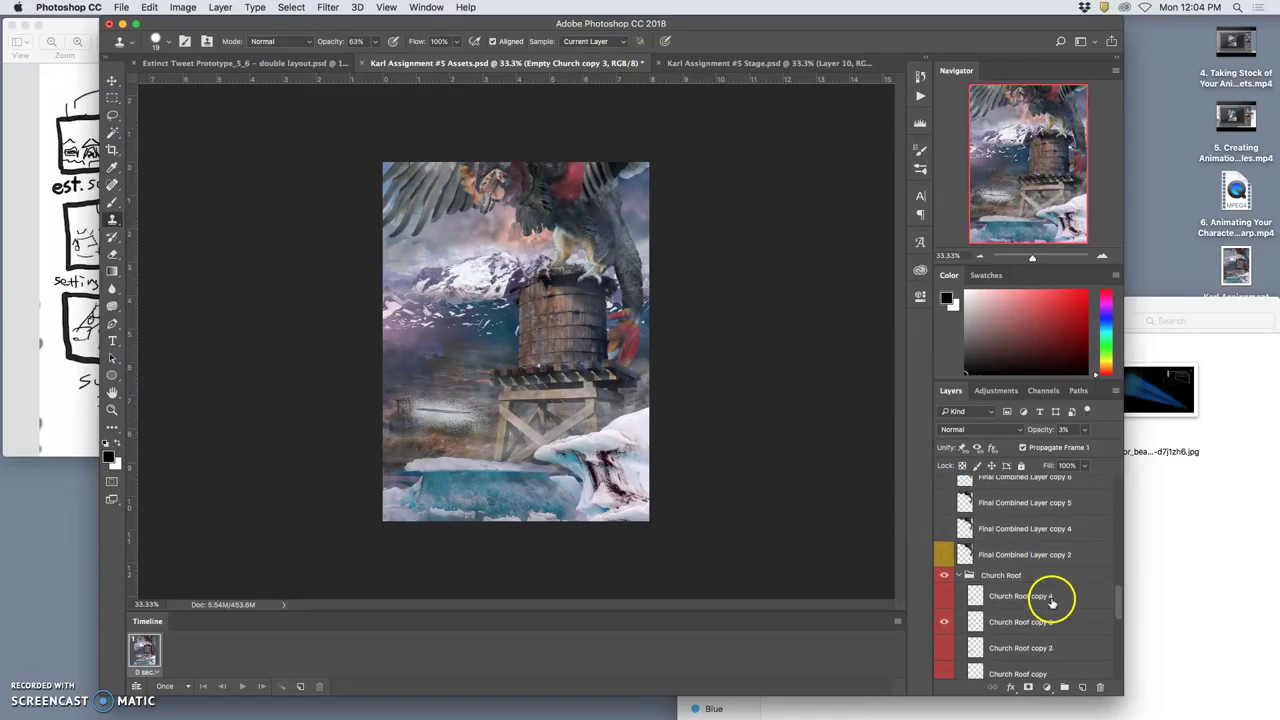
- Darken the church roof on the Church Roof copy 3 layer with the Burn tool, using Midtones range and 13% exposure
{"action": "left_click", "coordinate": [1028, 626]}
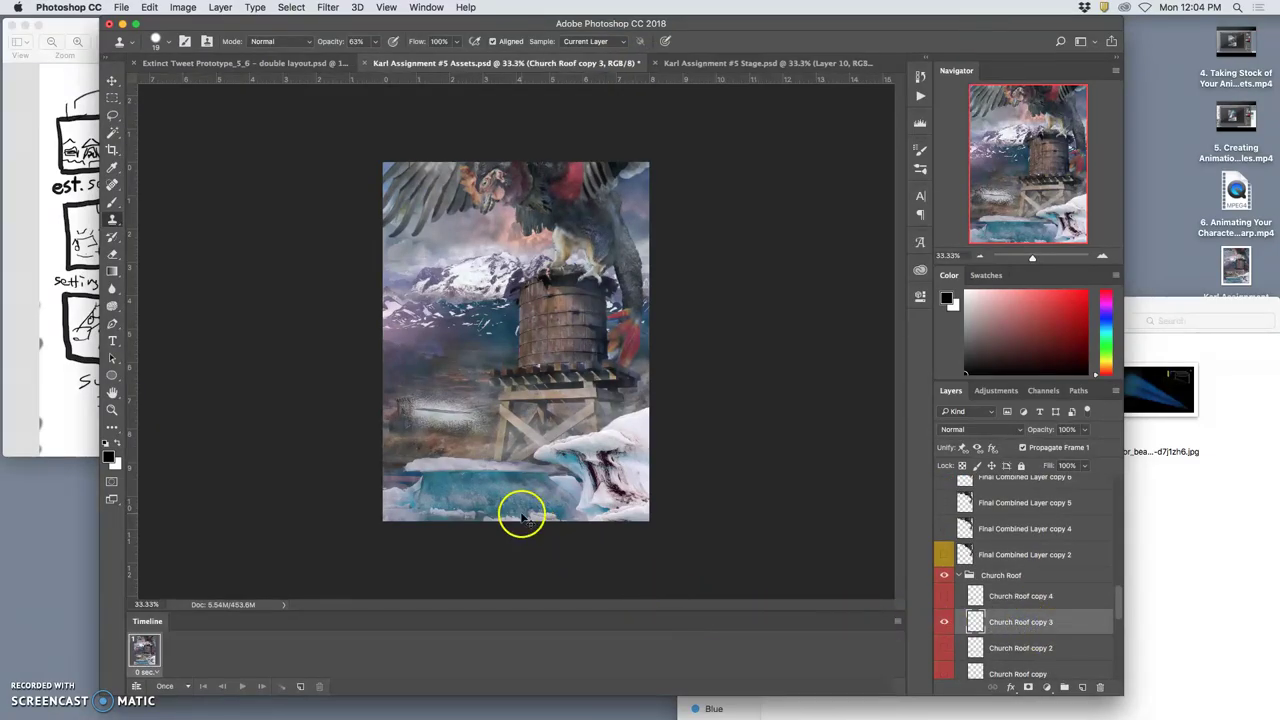
{"action": "key", "text": "super+equal"}
{"action": "key", "text": "super+equal"}
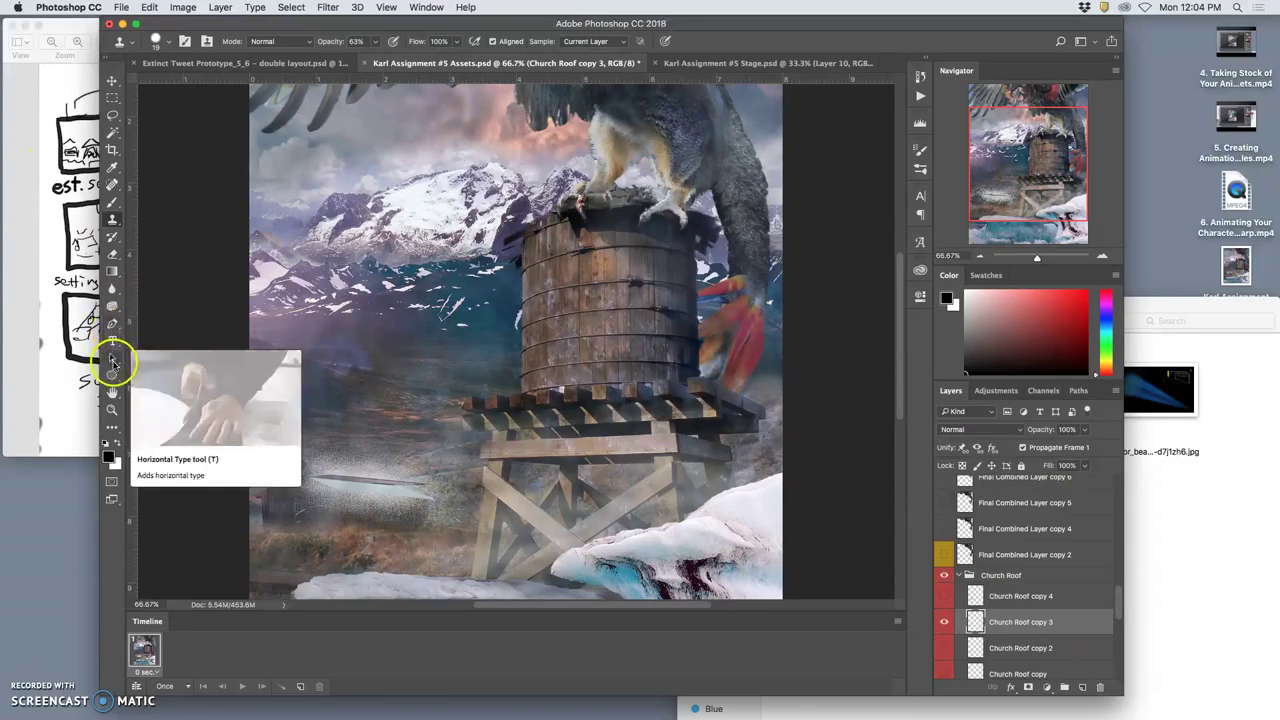
{"action": "left_click", "coordinate": [113, 311]}
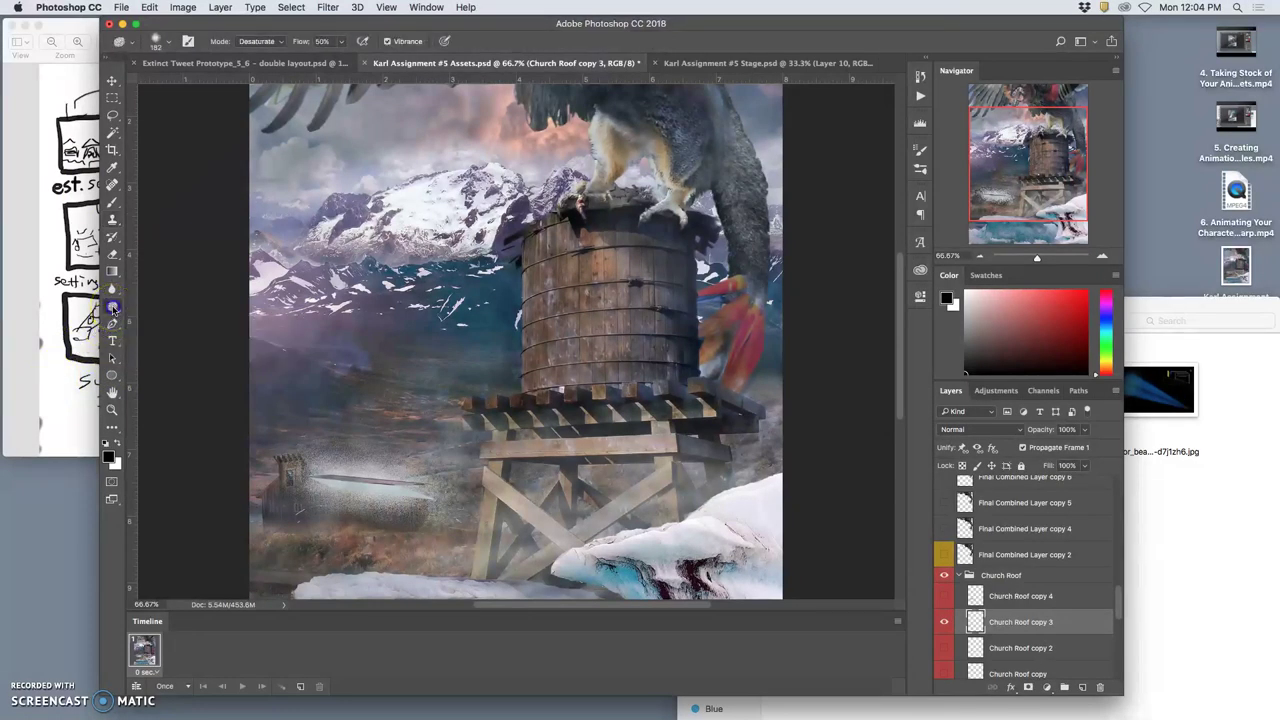
{"action": "left_click", "coordinate": [155, 320]}
{"action": "mouse_move", "coordinate": [346, 446]}
{"action": "left_mouse_down"}
{"action": "mouse_move", "coordinate": [363, 520]}
{"action": "mouse_move", "coordinate": [351, 525]}
{"action": "mouse_move", "coordinate": [329, 471]}
{"action": "mouse_move", "coordinate": [344, 460]}
{"action": "left_mouse_up"}
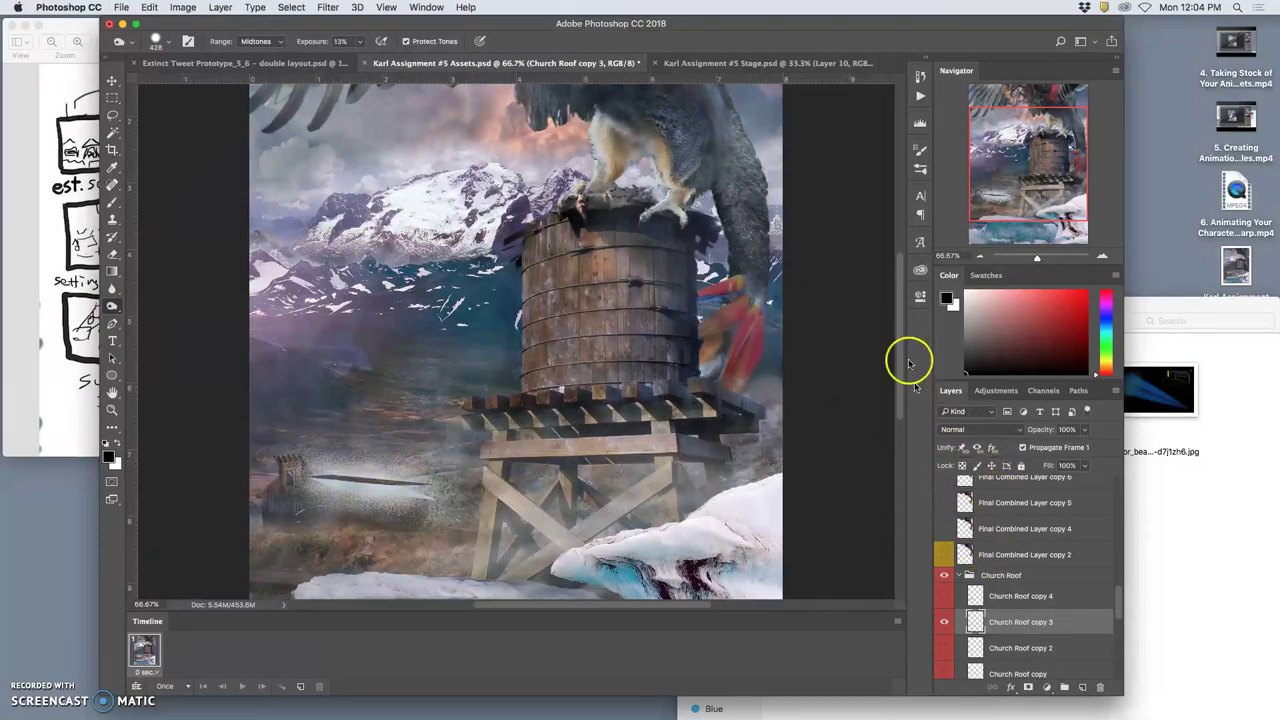
- Compare the darkened church roof in the Assets document with the last frame in the Stage document
{"action": "left_click", "coordinate": [703, 63]}
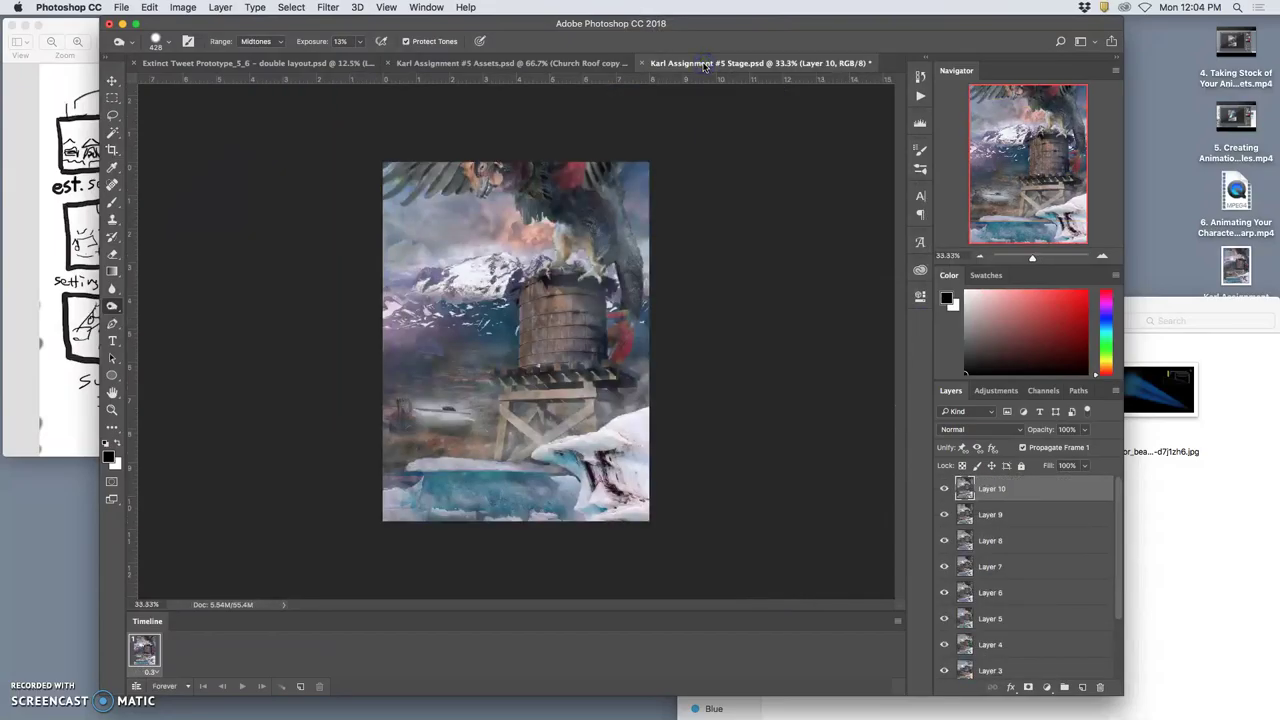
{"action": "left_click", "coordinate": [556, 71]}
{"action": "key", "text": "super+minus"}
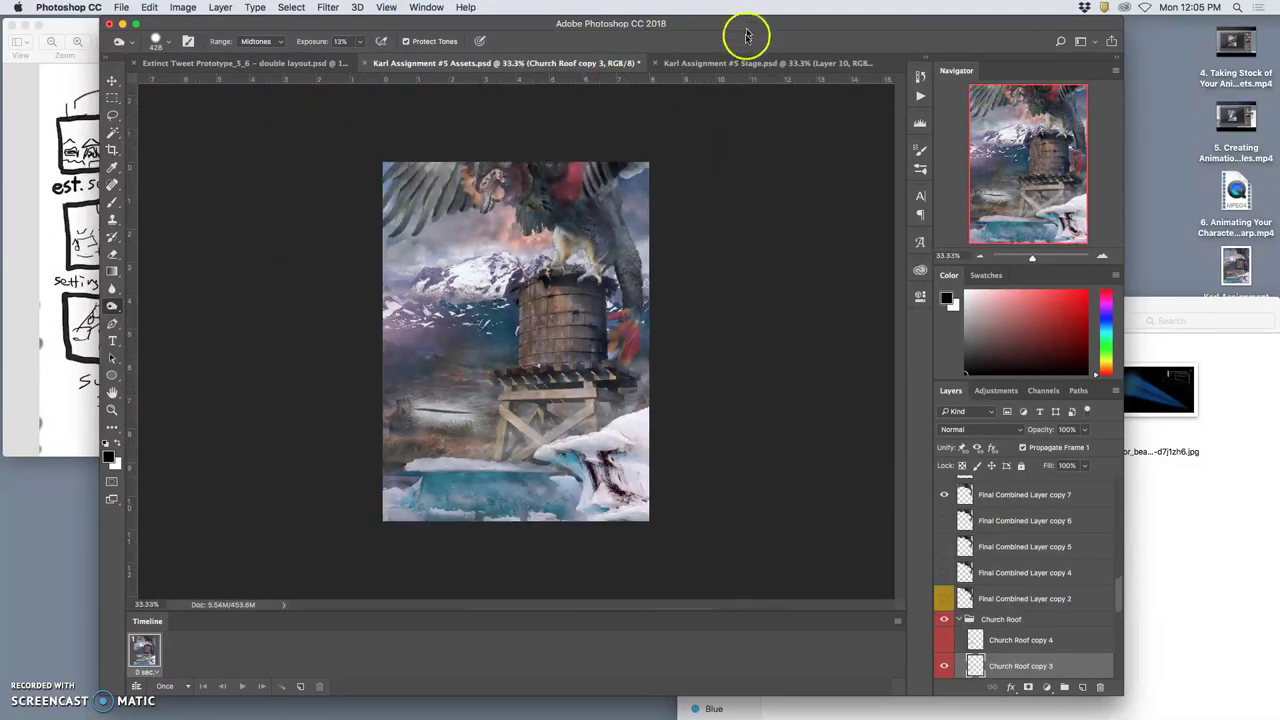
{"action": "left_click", "coordinate": [742, 64]}
{"action": "left_click", "coordinate": [562, 63]}
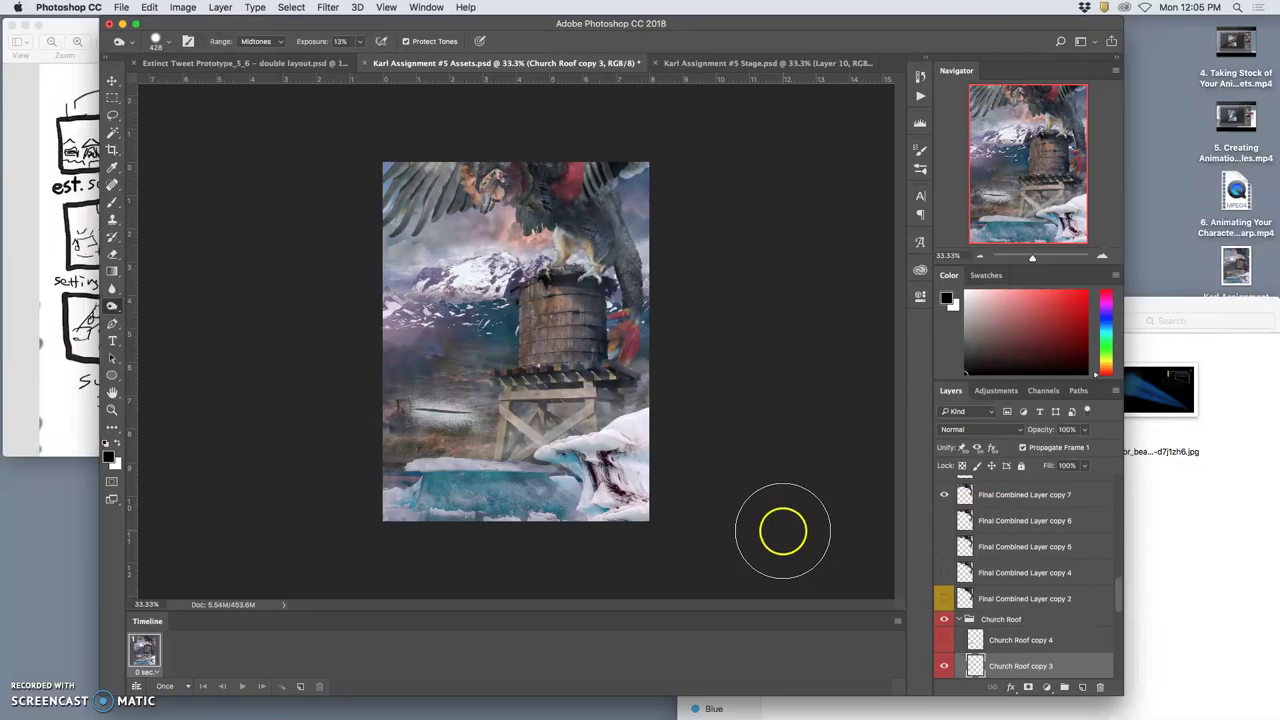
- Free-transform the roof on Church Roof copy 3, stretching it to 200% height and rotating it about -3.6 degrees
{"action": "key", "text": "super+equal"}
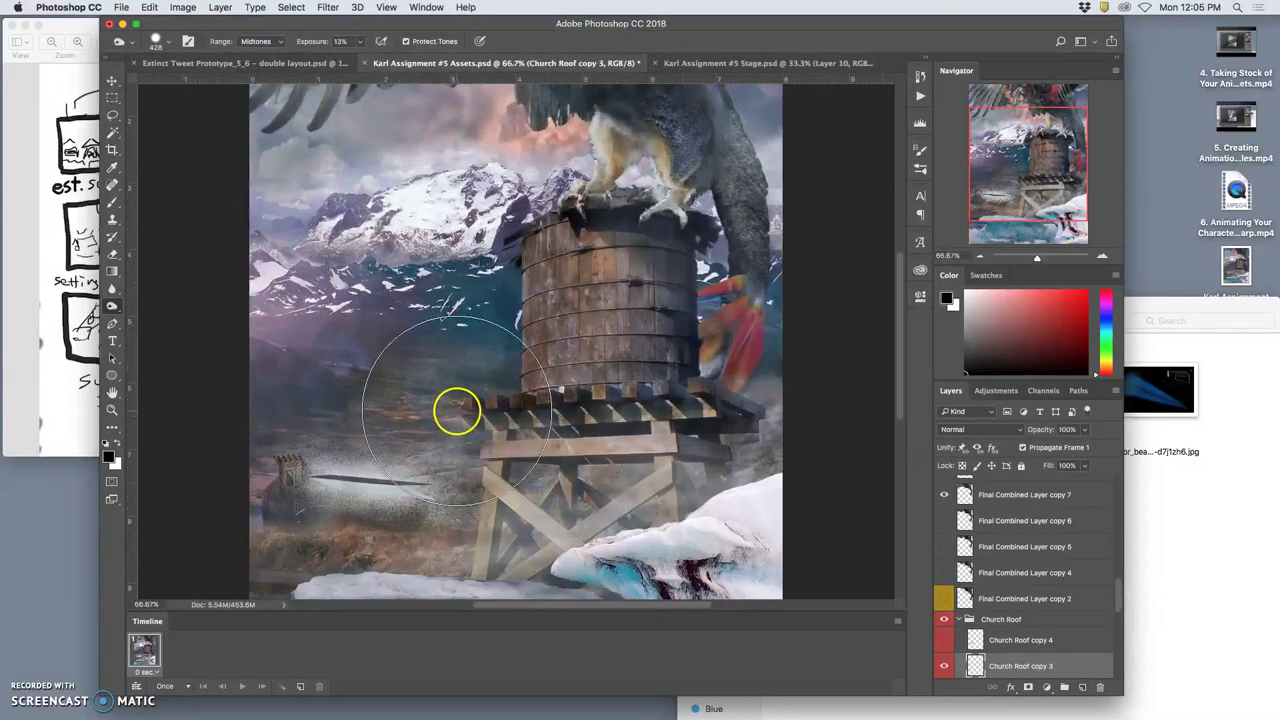
{"action": "key", "text": "super+t"}
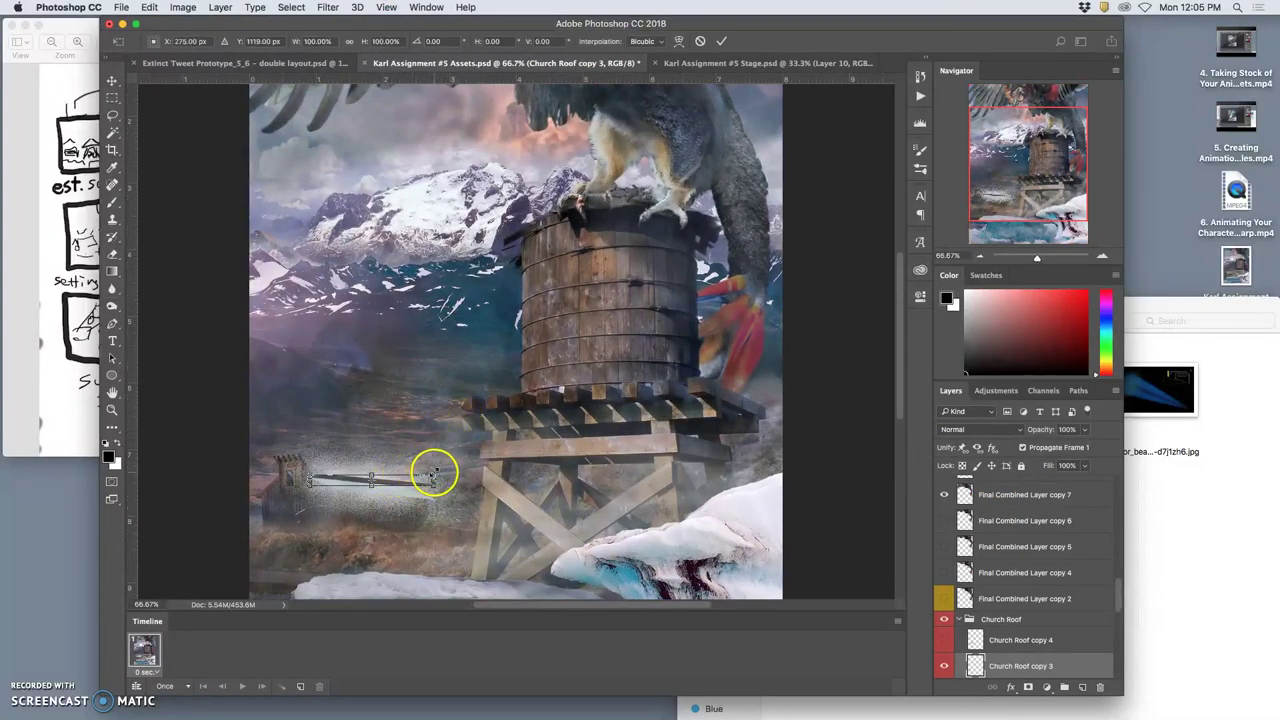
{"action": "left_click_drag", "start_coordinate": [434, 473], "coordinate": [381, 460]}
{"action": "left_click_drag", "start_coordinate": [458, 457], "coordinate": [397, 481]}
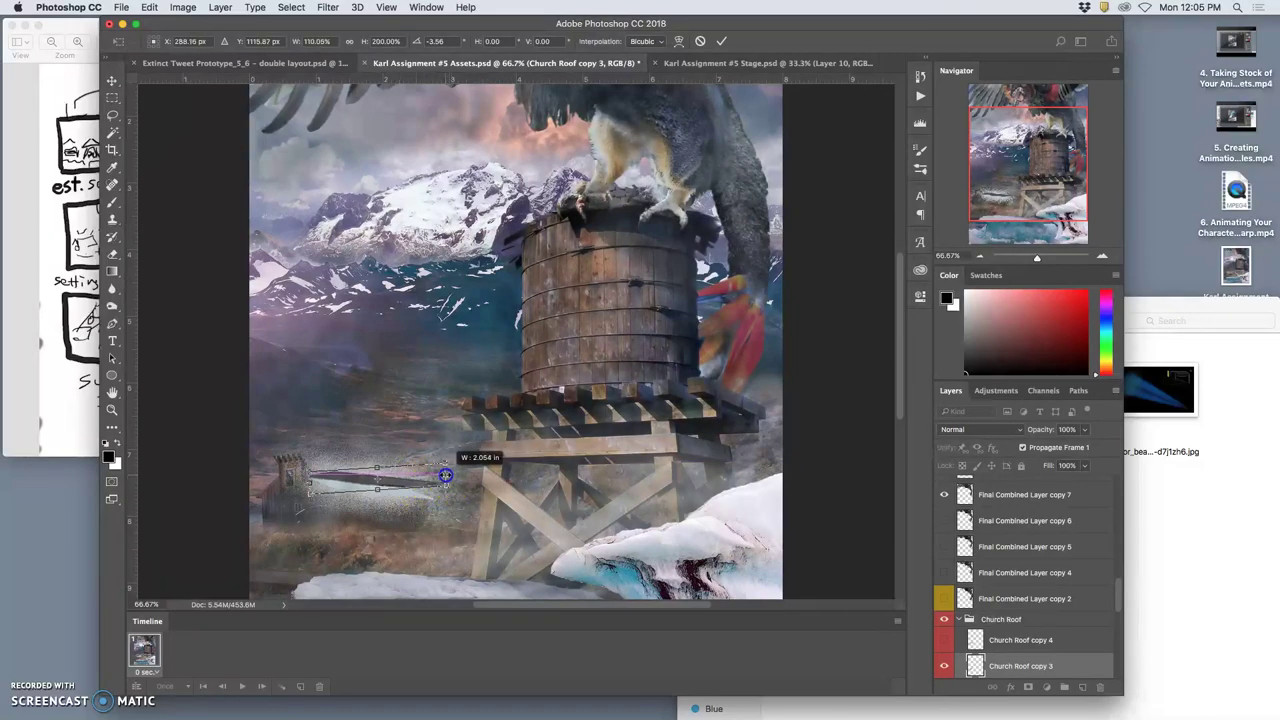
{"action": "key", "text": "Return"}
{"action": "key", "text": "o"}
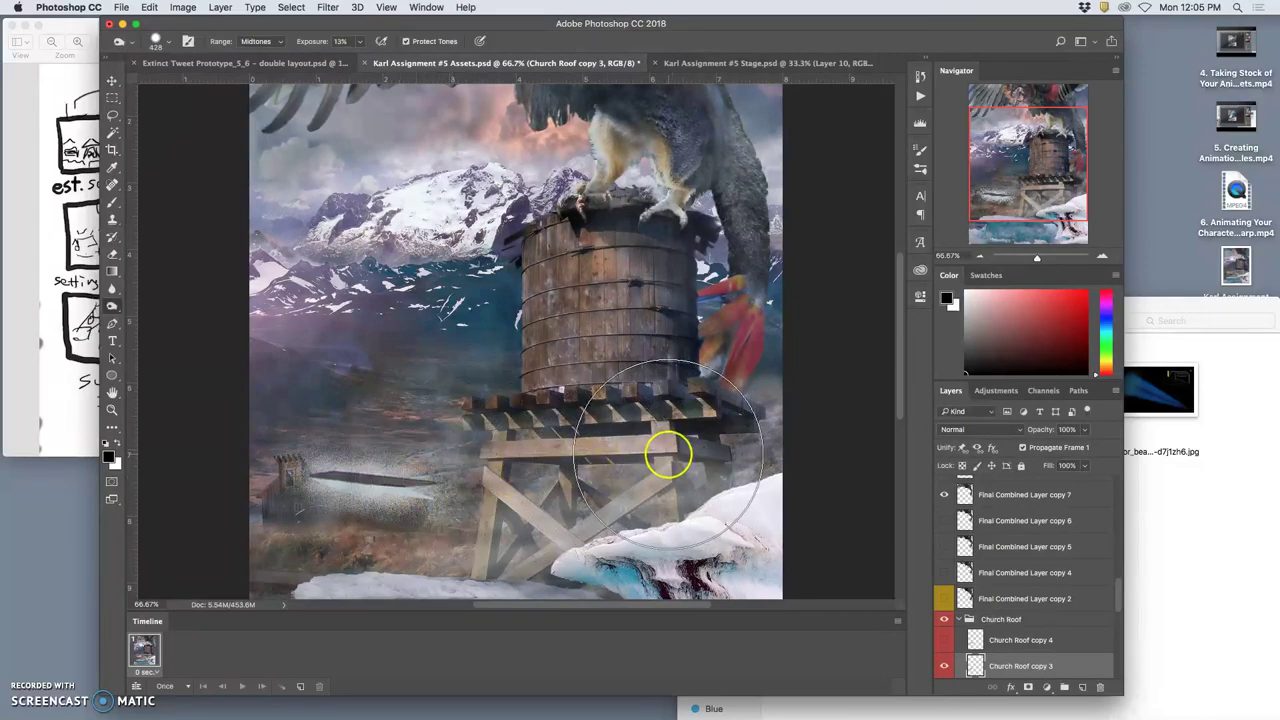
- Compare the transformed church roof in the Assets document with the last Stage frame at full-image view
{"action": "key", "text": "super+minus"}
{"action": "key", "text": "super+minus"}
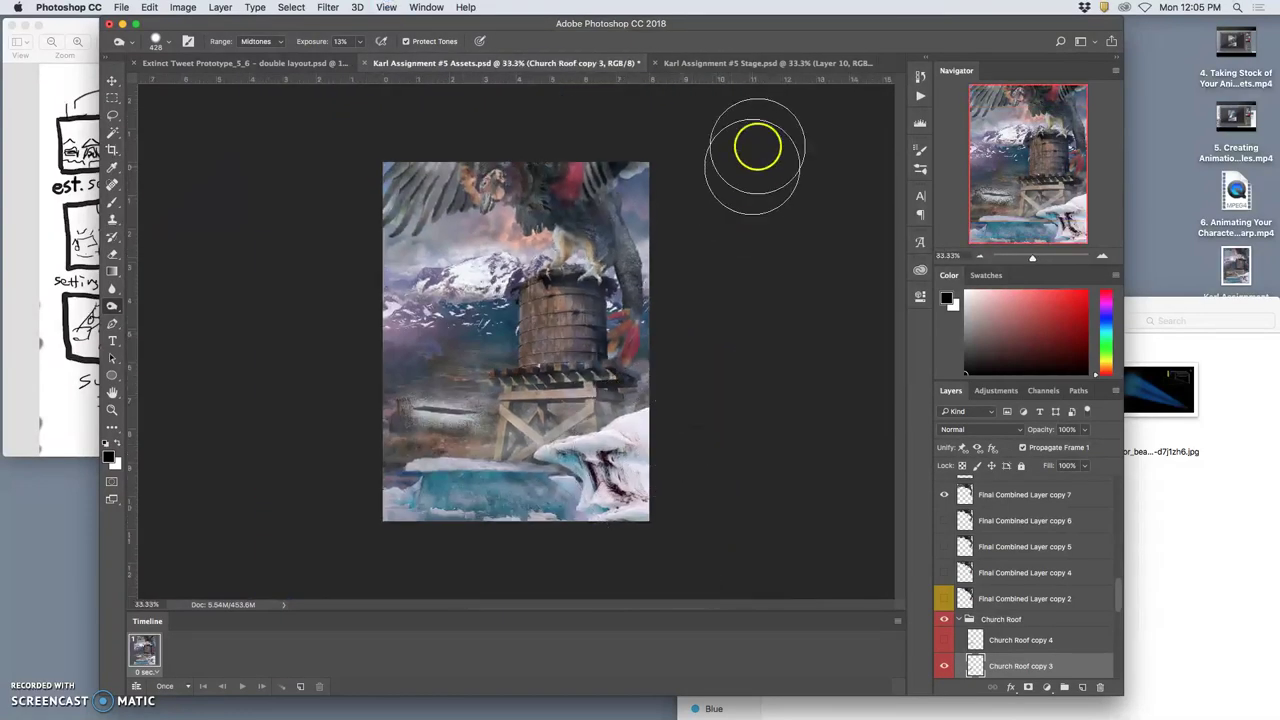
{"action": "left_click", "coordinate": [740, 64]}
{"action": "left_click", "coordinate": [634, 62]}
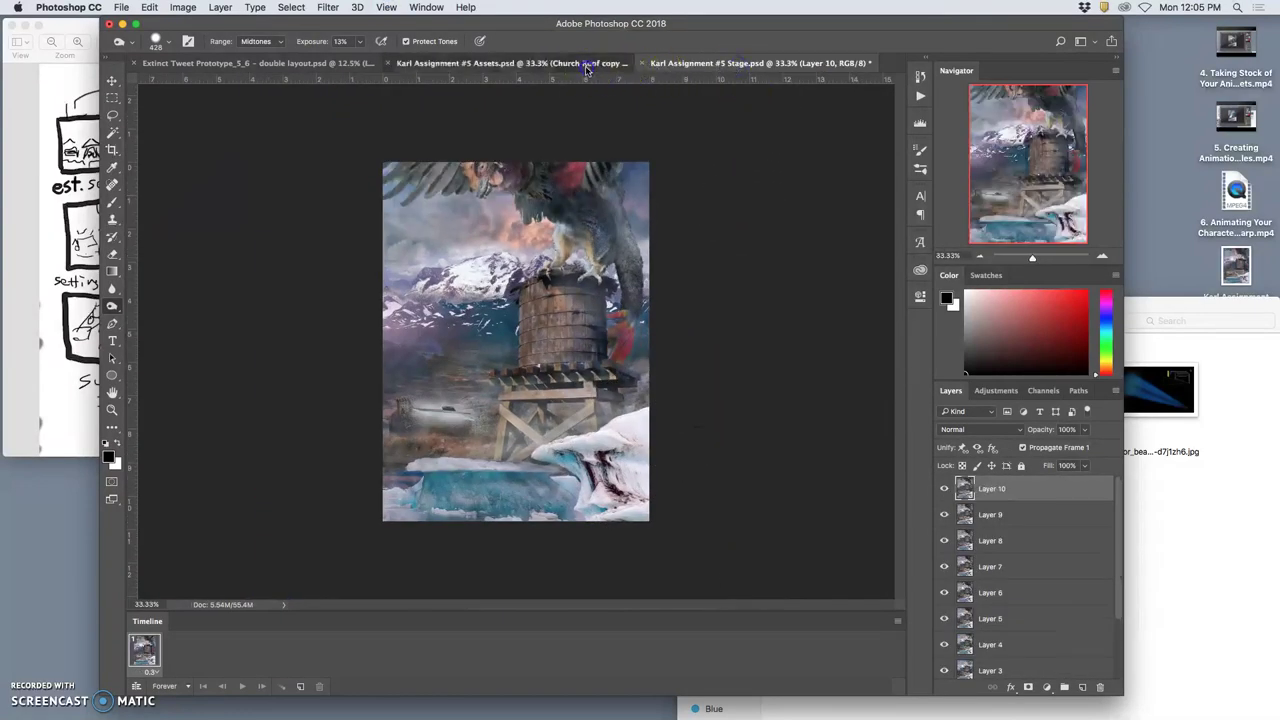
{"action": "left_click", "coordinate": [663, 148]}
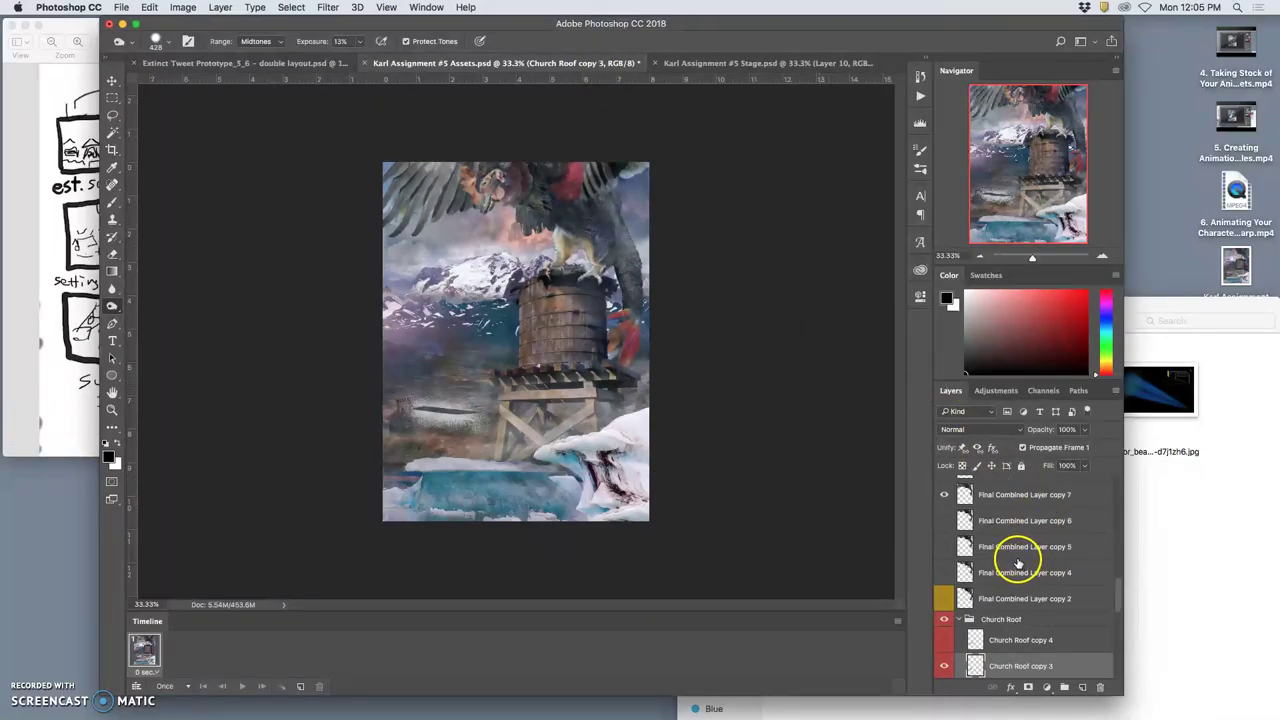
{"action": "left_click", "coordinate": [760, 63]}
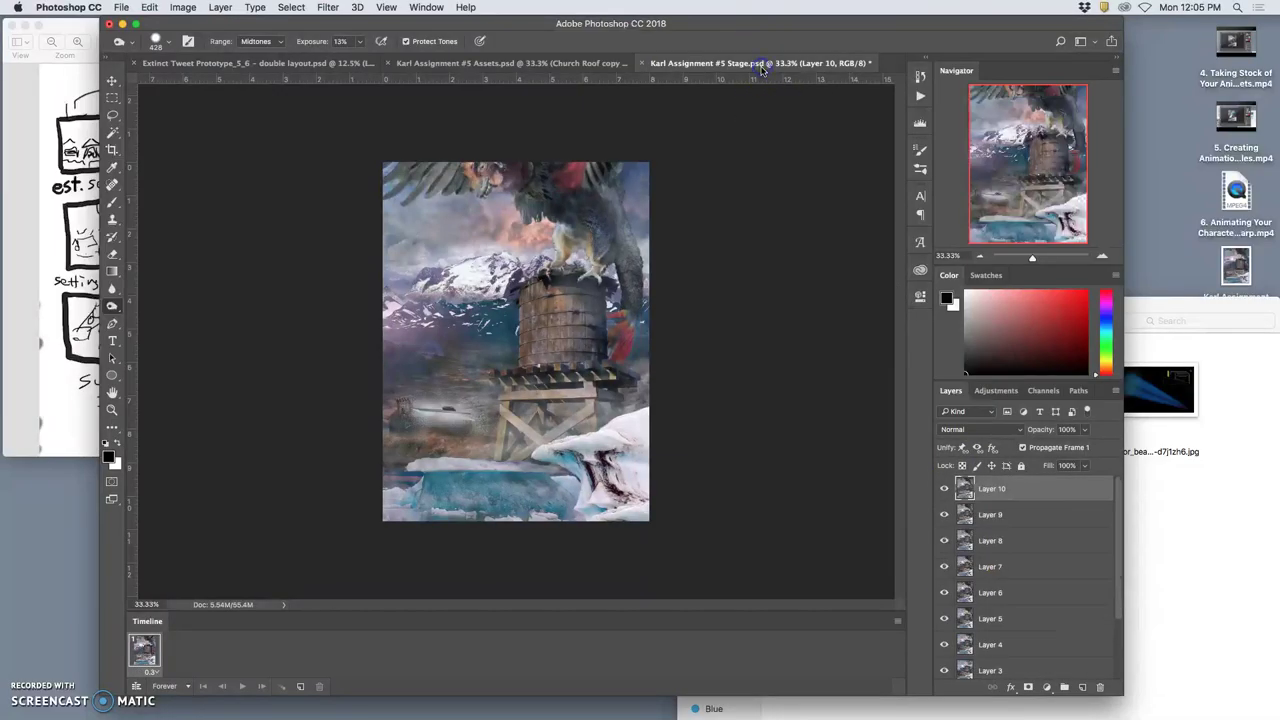
{"action": "left_click", "coordinate": [587, 65]}
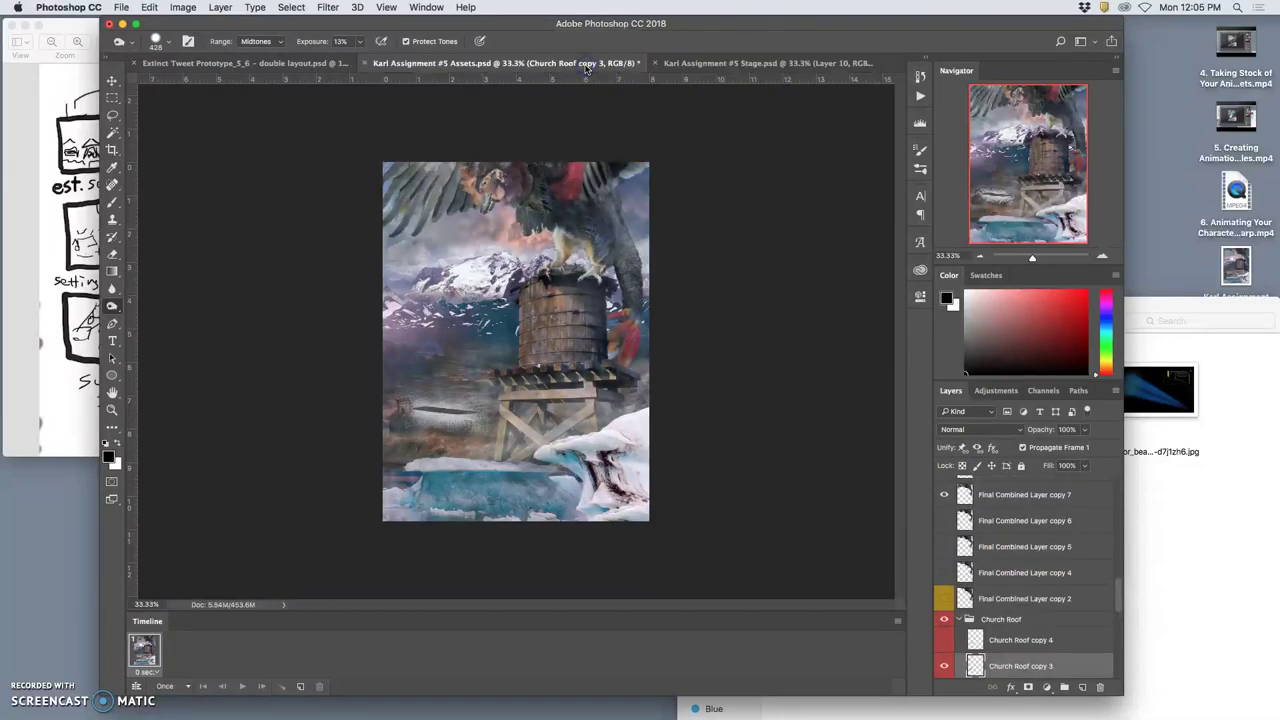
- Stamp all visible Assets layers into a new merged layer above foreground ice, and copy its entire contents
{"action": "scroll", "coordinate": [1020, 530], "scroll_direction": "up", "scroll_amount": 10}
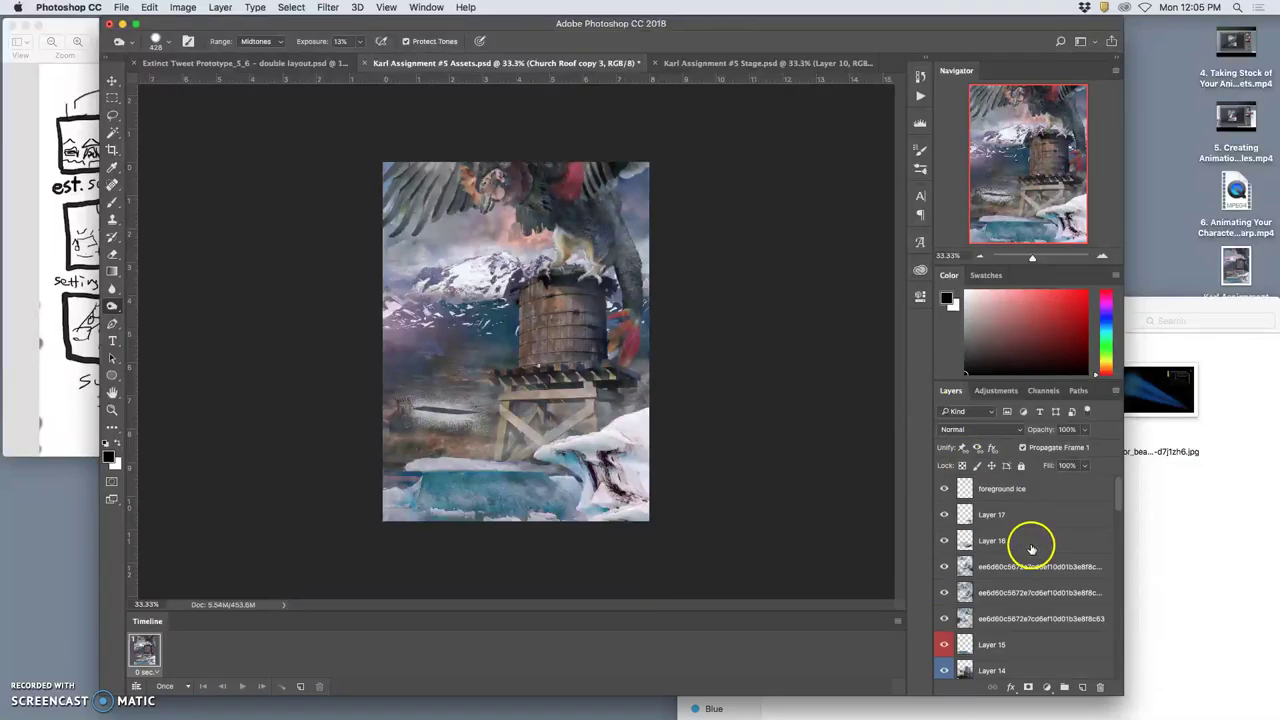
{"action": "left_click", "coordinate": [997, 492]}
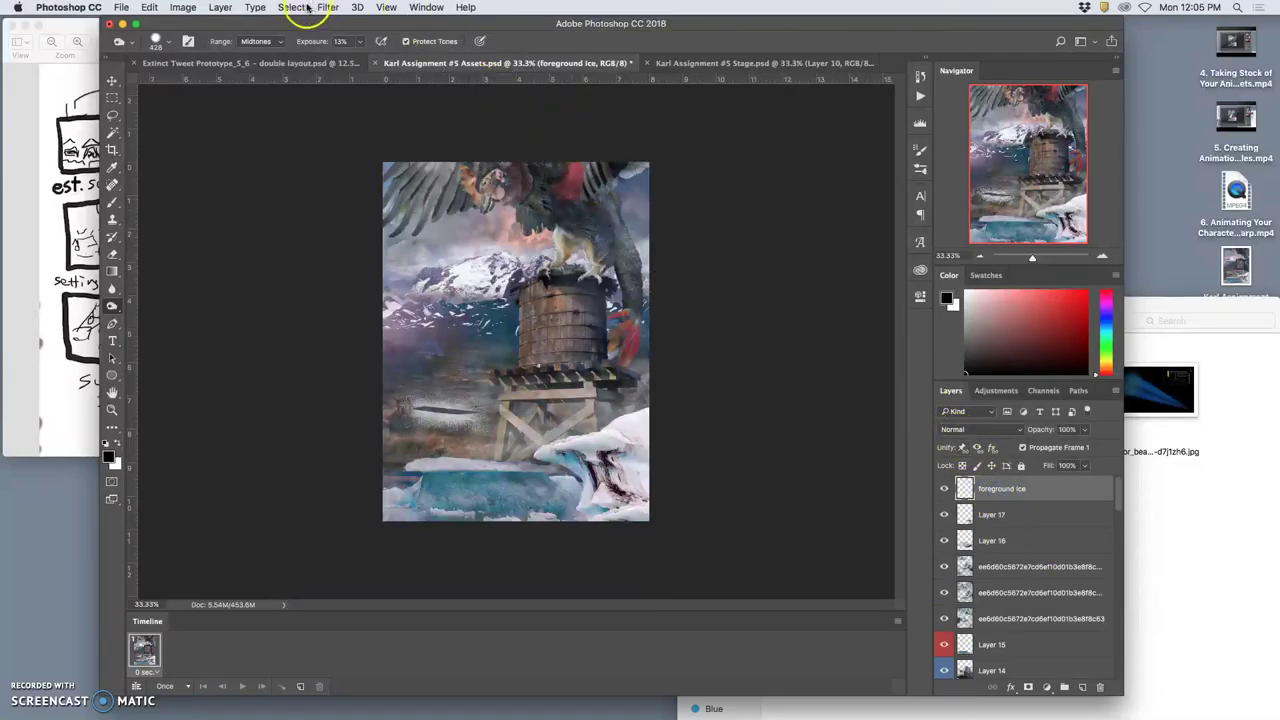
{"action": "left_click", "coordinate": [218, 9]}
{"action": "left_click", "coordinate": [320, 511], "text": "alt"}
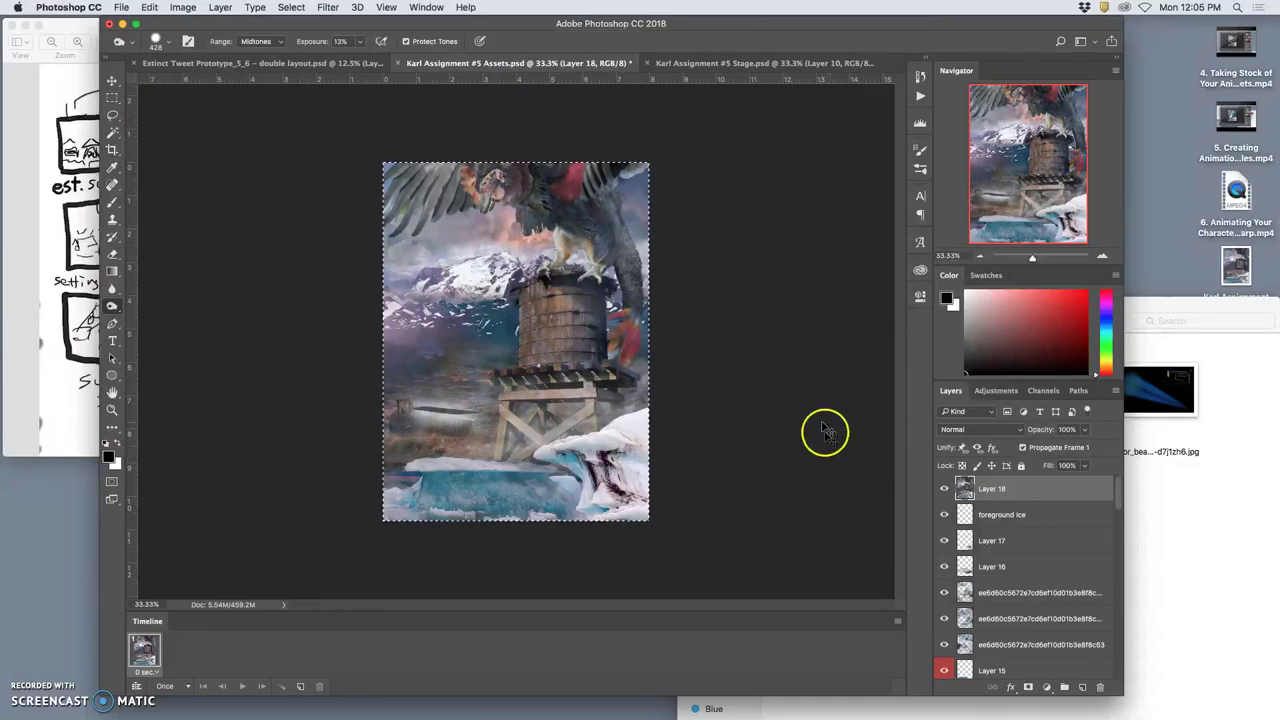
- Paste the merged image as a new top layer in the Stage document and toggle its visibility to compare it with Layer 10
{"action": "left_click", "coordinate": [718, 66]}
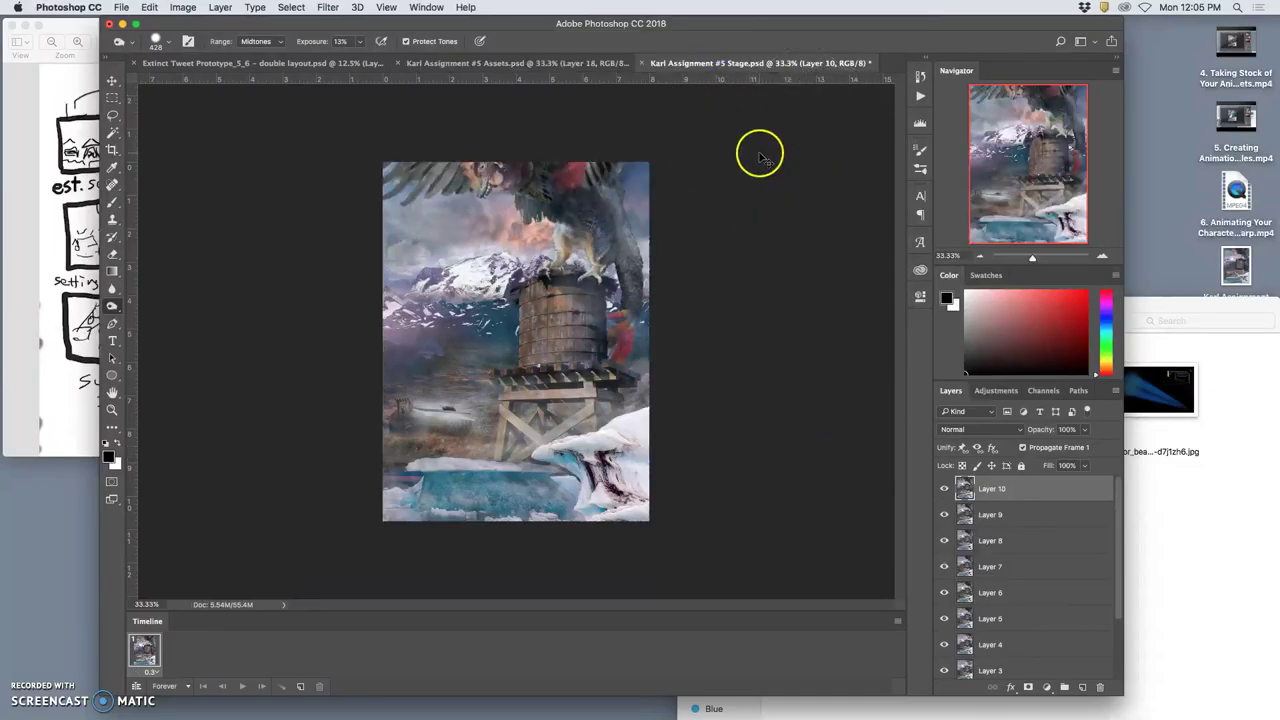
{"action": "left_click", "coordinate": [943, 488]}
{"action": "left_click", "coordinate": [943, 488]}
{"action": "left_click", "coordinate": [943, 488]}
{"action": "left_click", "coordinate": [944, 489]}
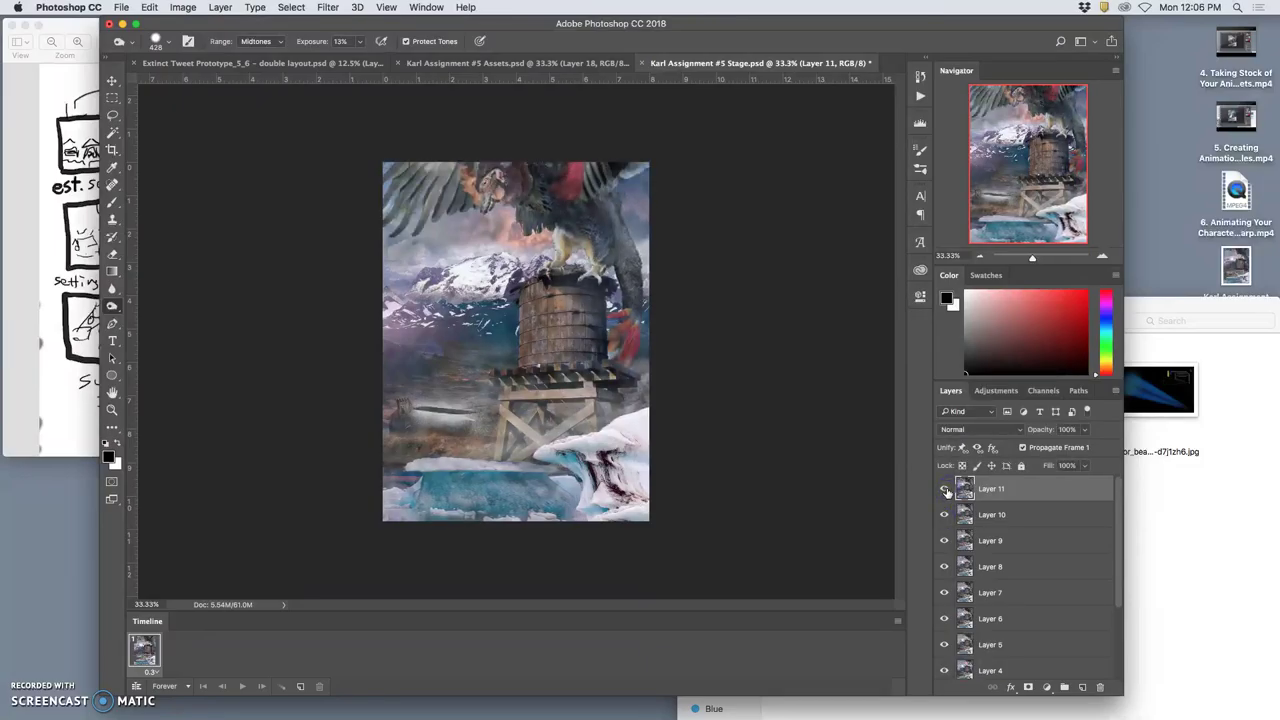
{"action": "left_click", "coordinate": [682, 228]}
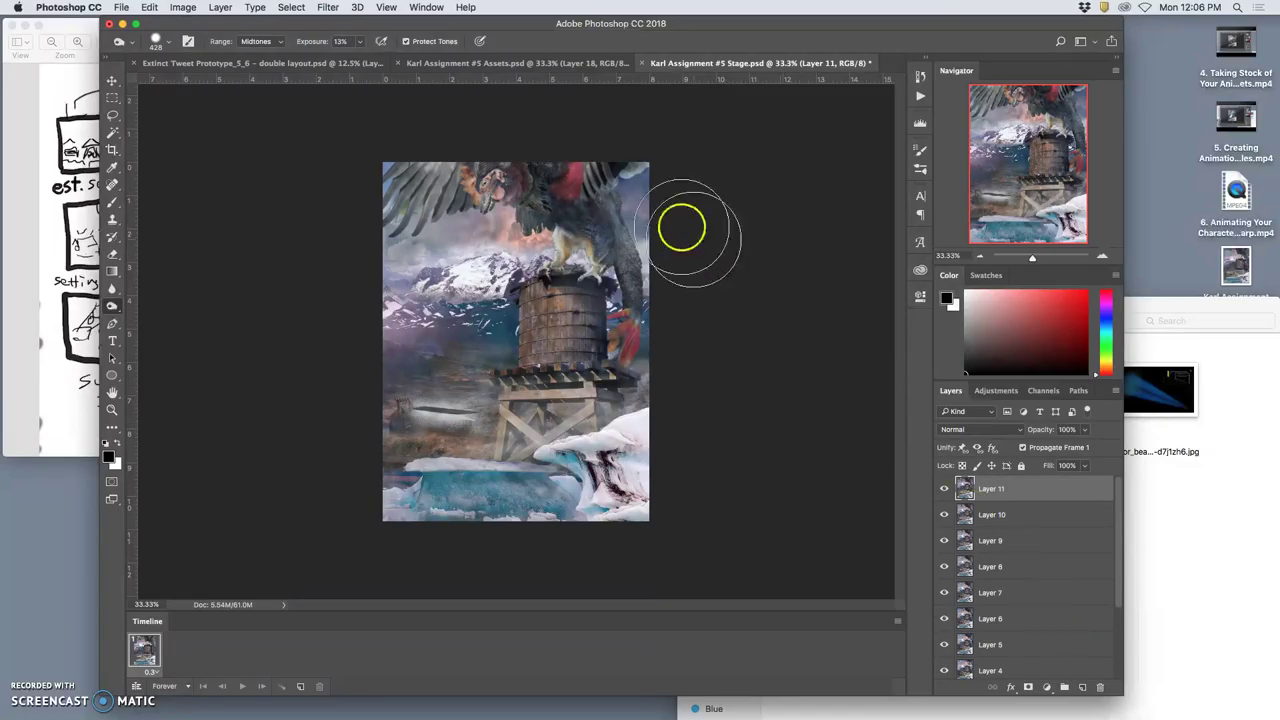
- Delete the merged Layer 18 from the Assets document and select the foreground ice layer
{"action": "left_click", "coordinate": [537, 62]}
{"action": "key", "text": "super+a"}
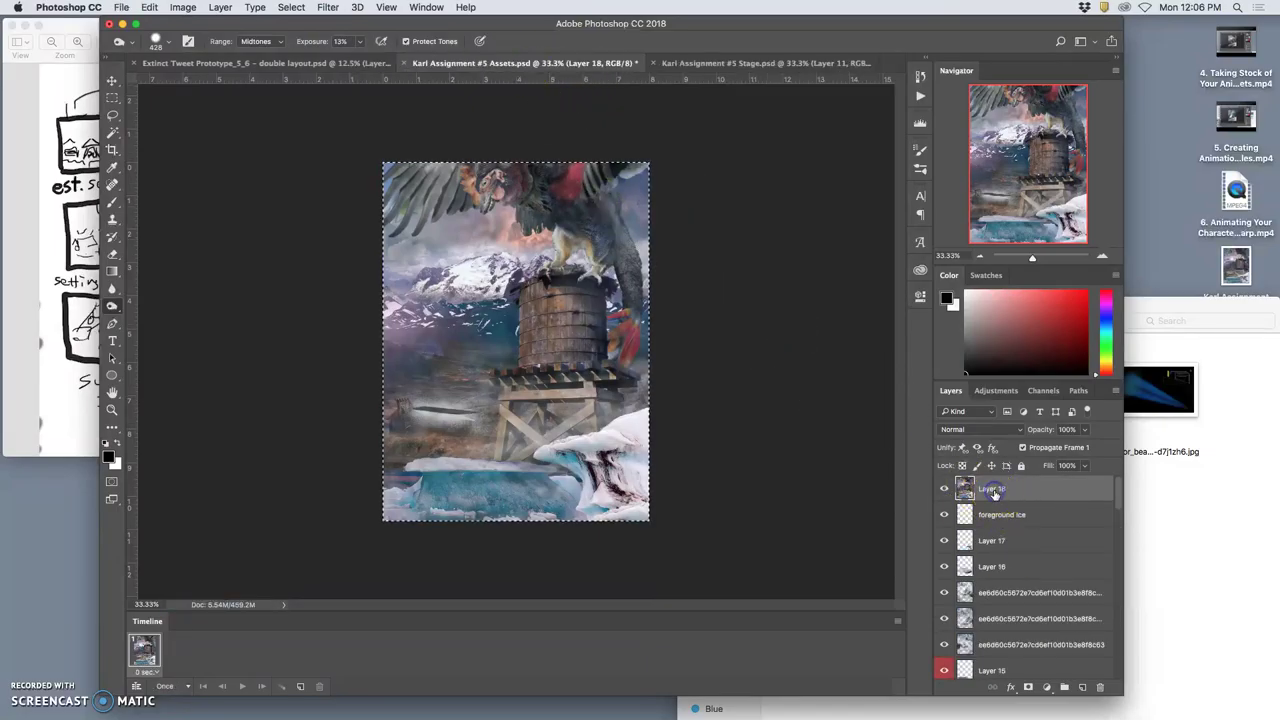
{"action": "key", "text": "Delete"}
{"action": "left_click", "coordinate": [1000, 497]}
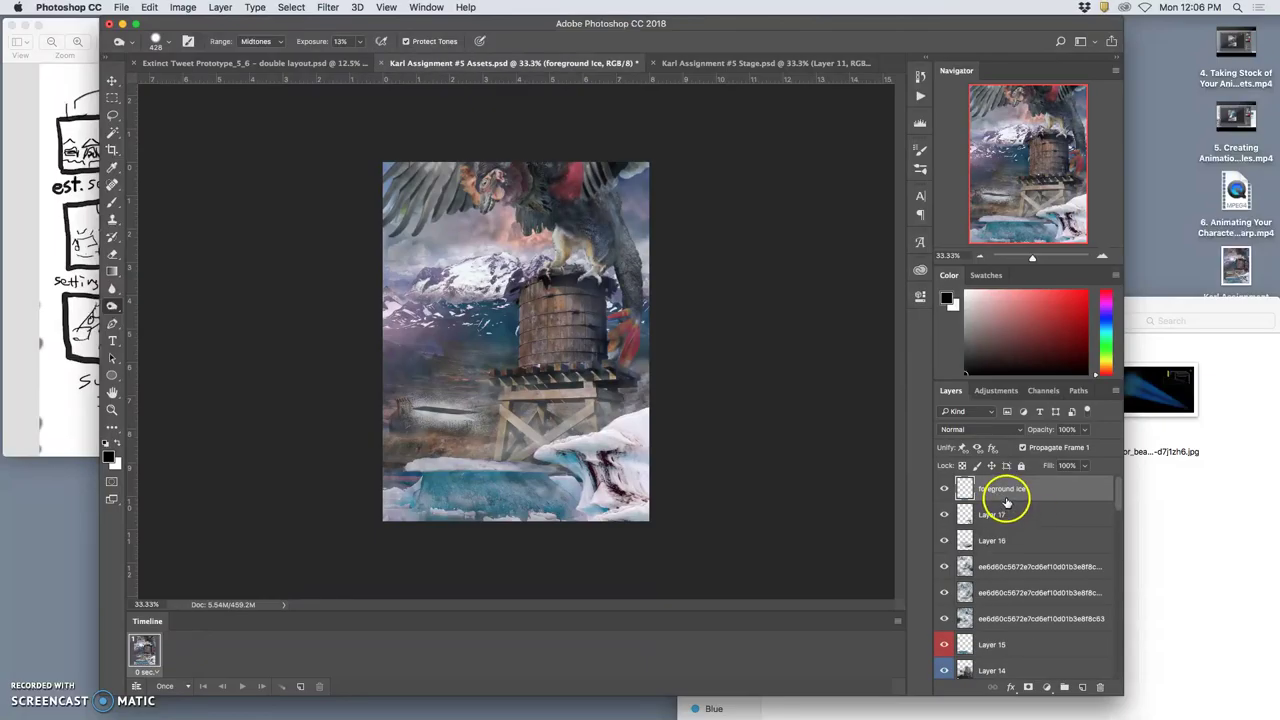
- Switch to Preview to consult the storyboard sketch for the next frame, and return to the Assets document in Photoshop
{"action": "left_click", "coordinate": [113, 82]}
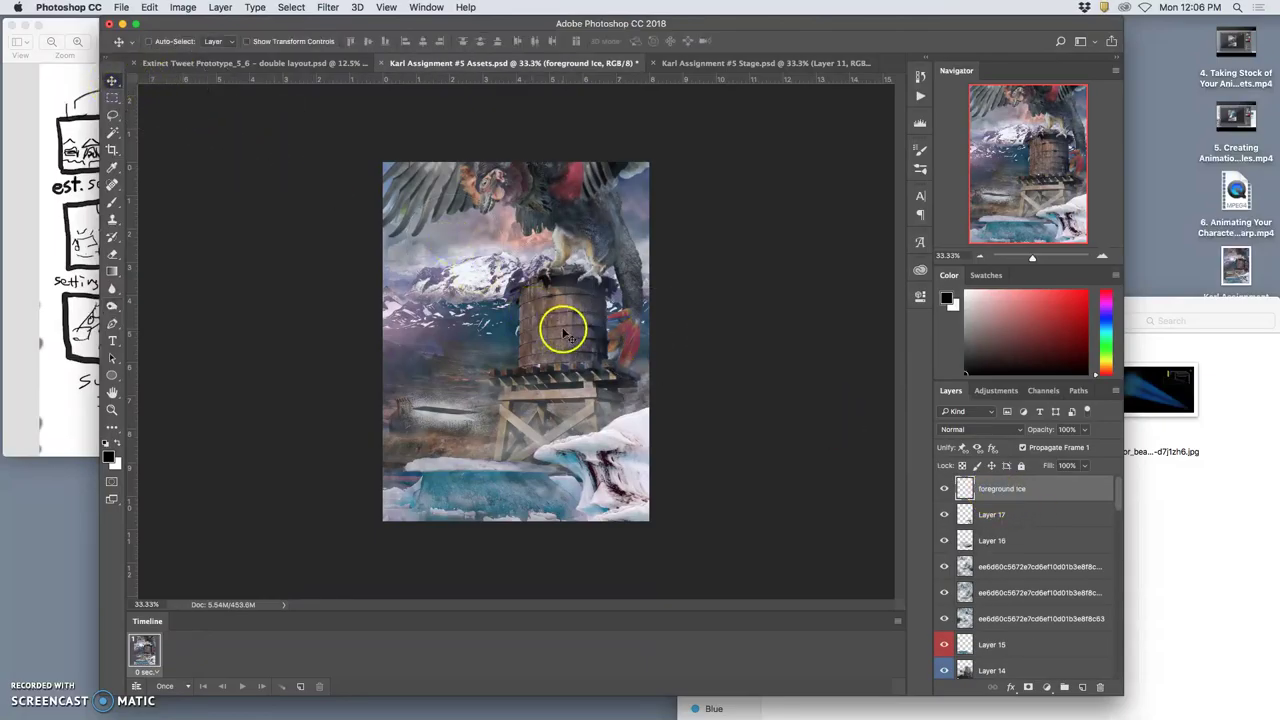
{"action": "left_click", "coordinate": [985, 514]}
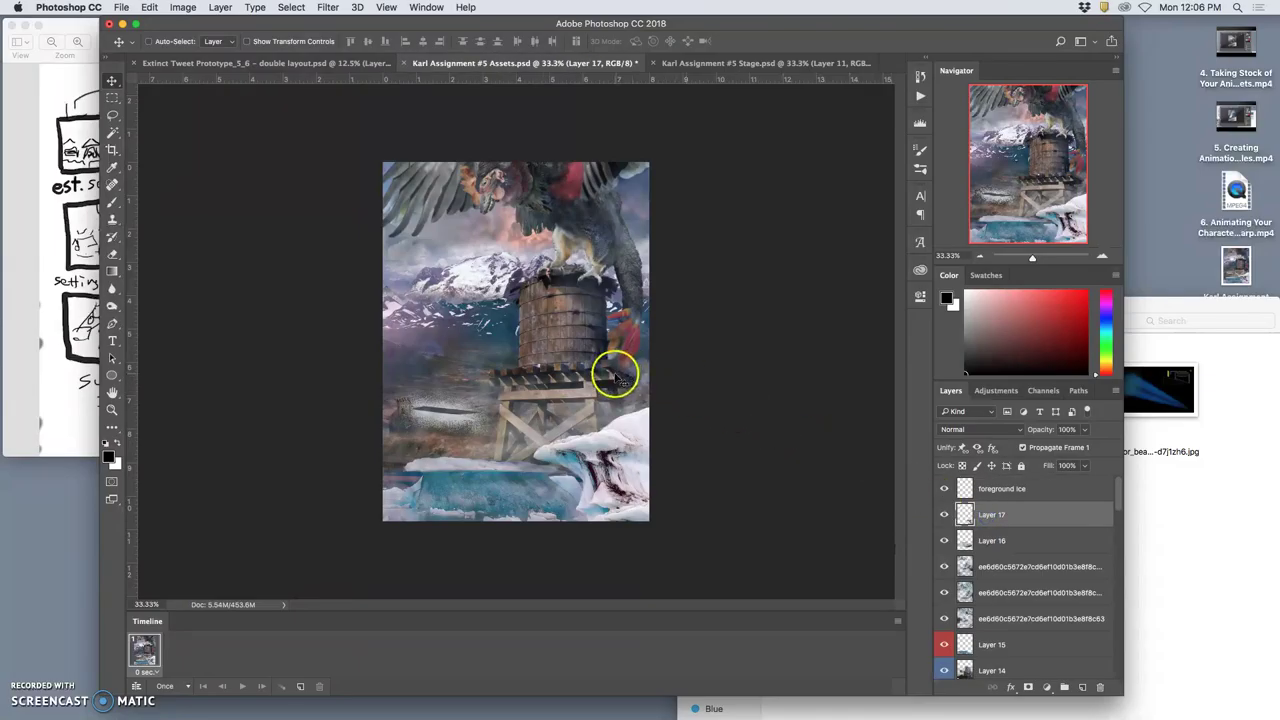
{"action": "left_click", "coordinate": [64, 290]}
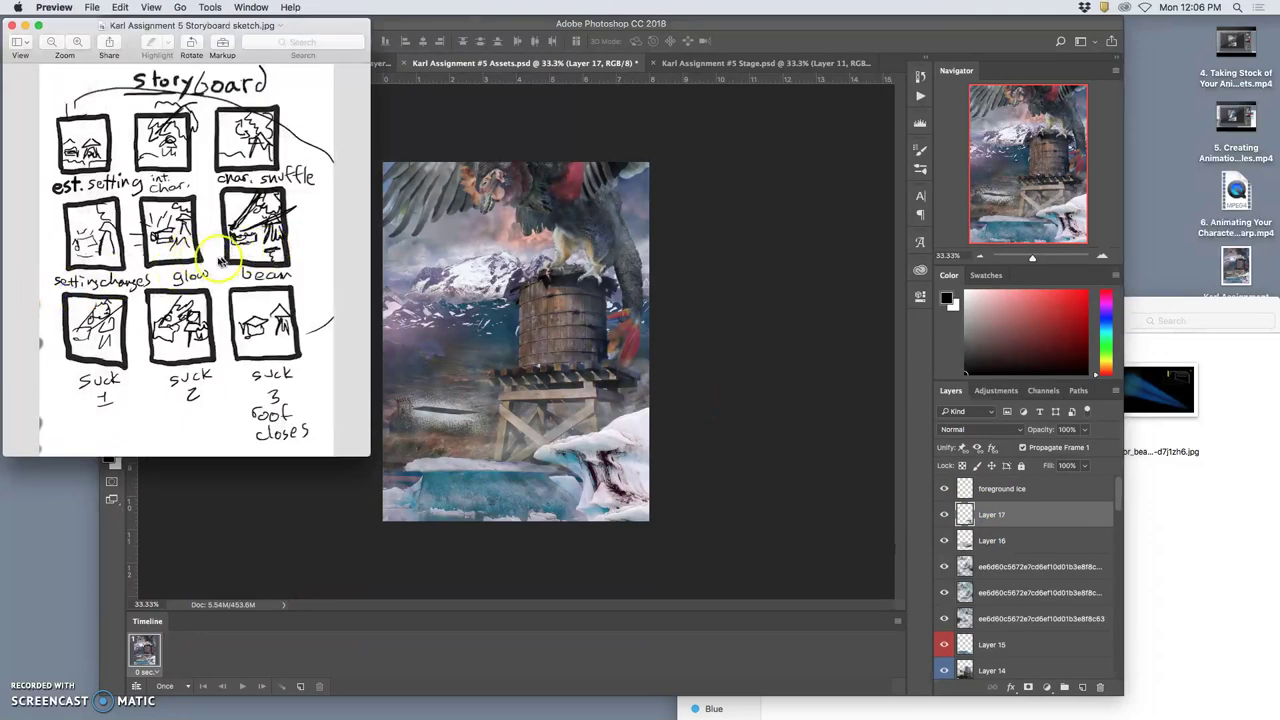
{"action": "left_click", "coordinate": [683, 337]}
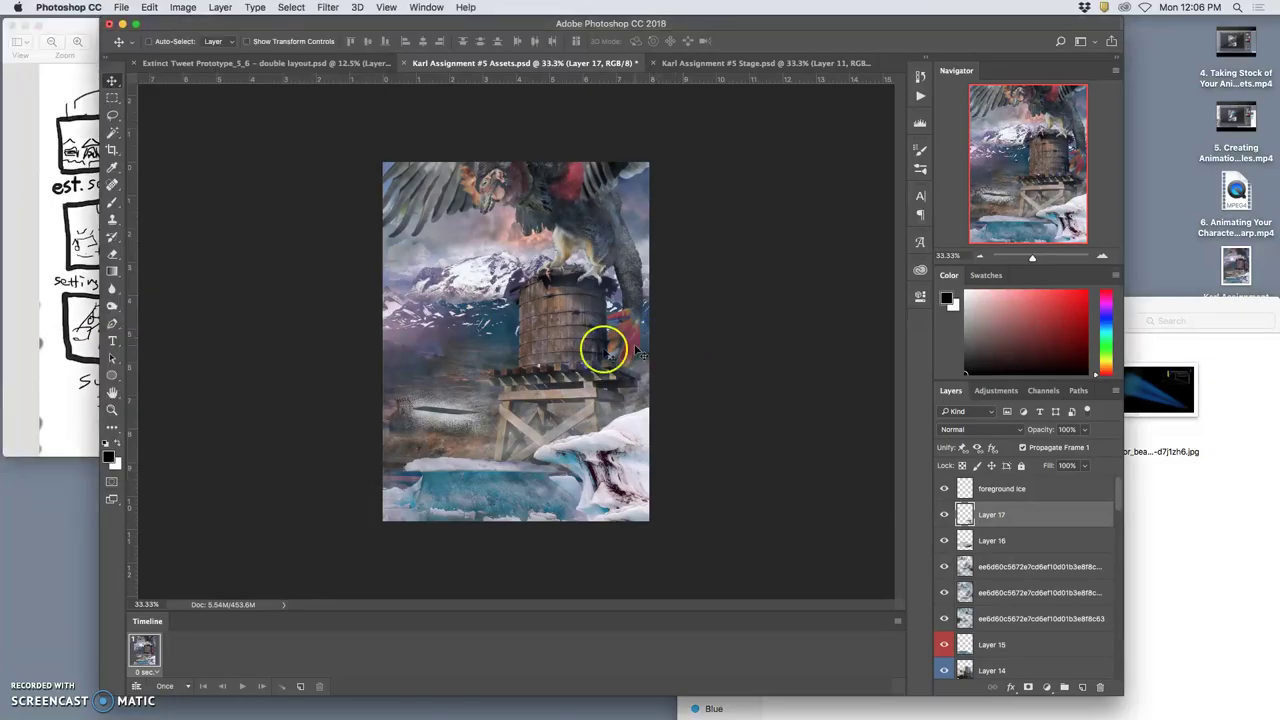
{"action": "left_click", "coordinate": [997, 541]}
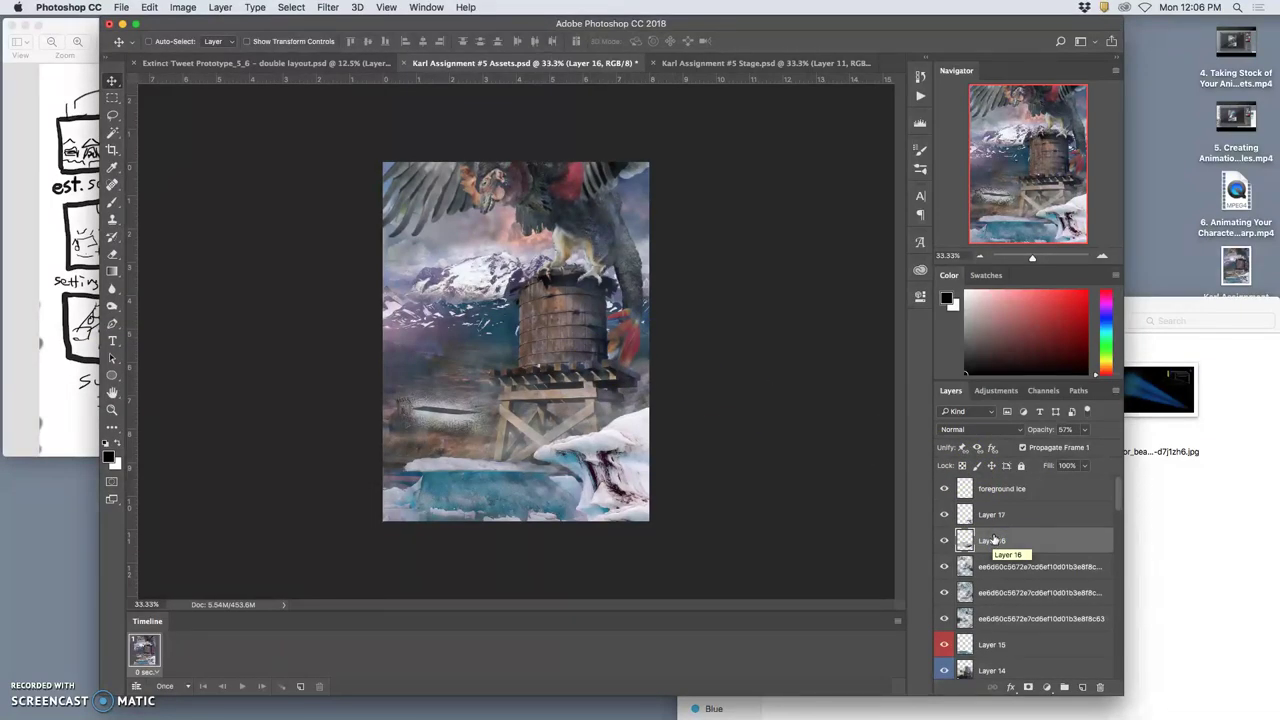
{"action": "left_click", "coordinate": [992, 516]}
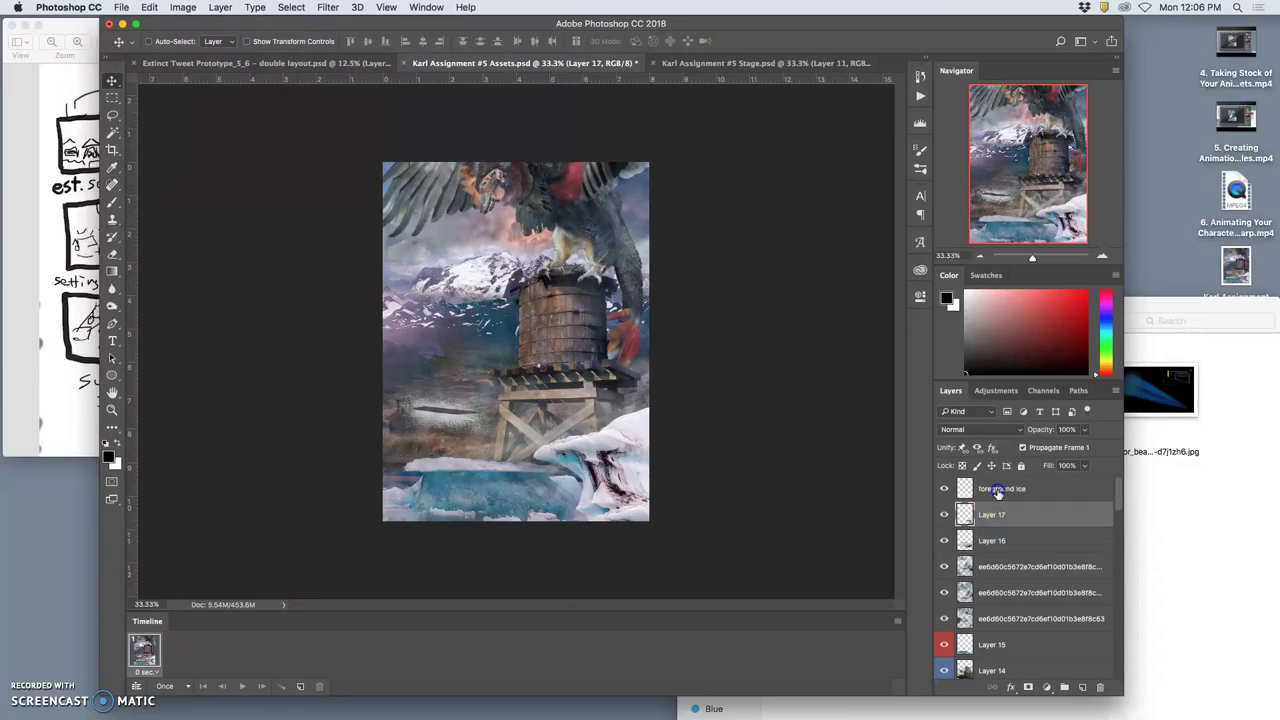
{"action": "left_click", "coordinate": [997, 490]}
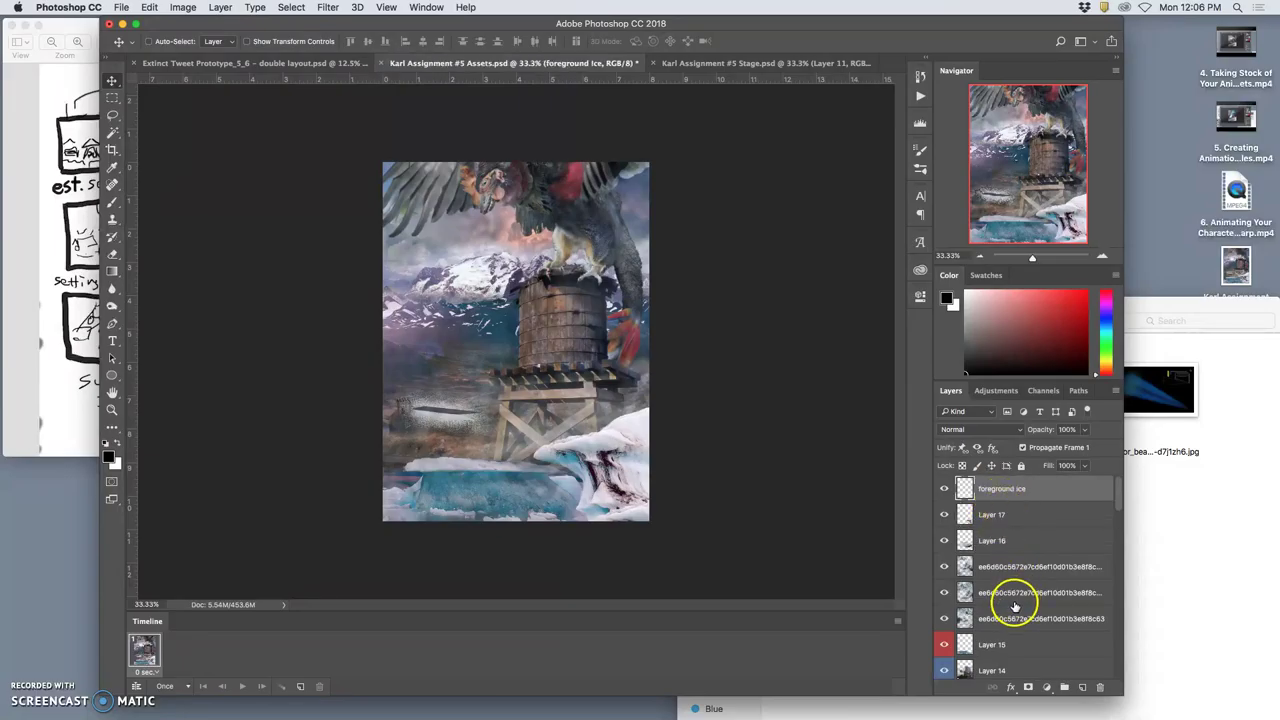
{"action": "scroll", "coordinate": [1005, 605], "scroll_direction": "down", "scroll_amount": 1}
{"action": "left_click", "coordinate": [997, 625]}
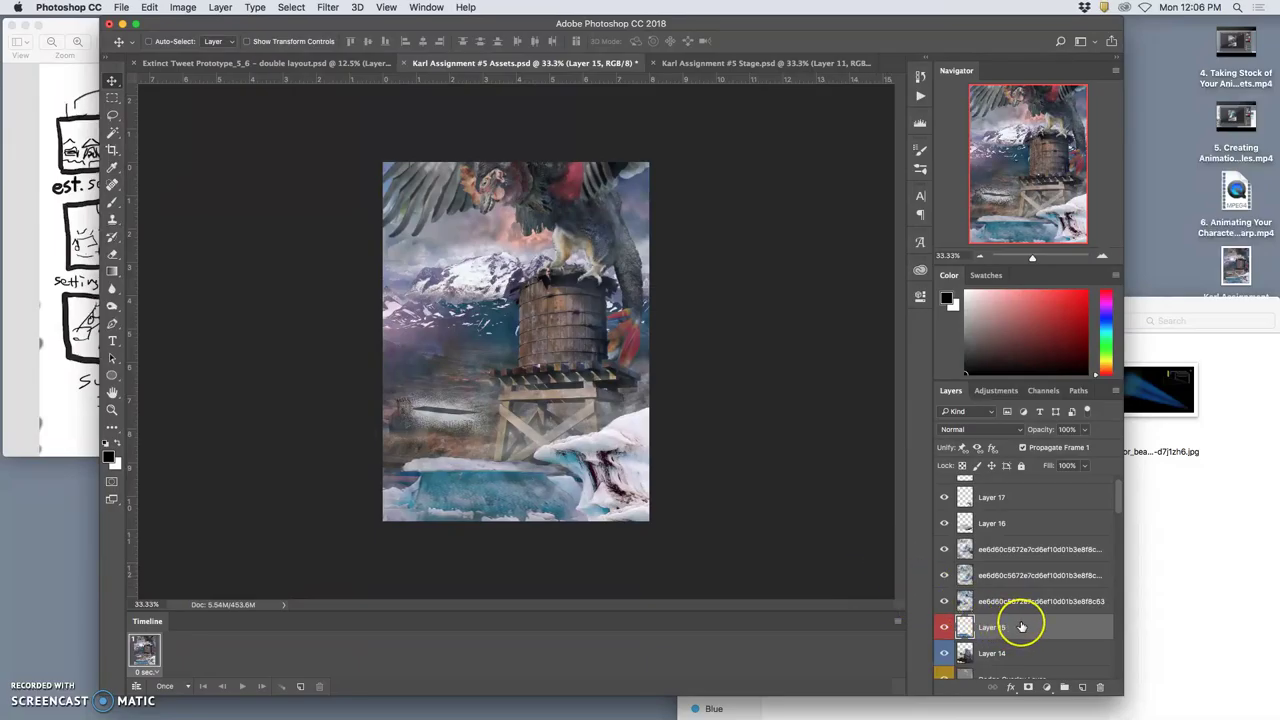
- Duplicate Final Combined Layer copy 7 in the Assets document and hide the original layer
{"action": "scroll", "coordinate": [1015, 624], "scroll_direction": "down", "scroll_amount": 3}
{"action": "scroll", "coordinate": [1020, 625], "scroll_direction": "down", "scroll_amount": 1}
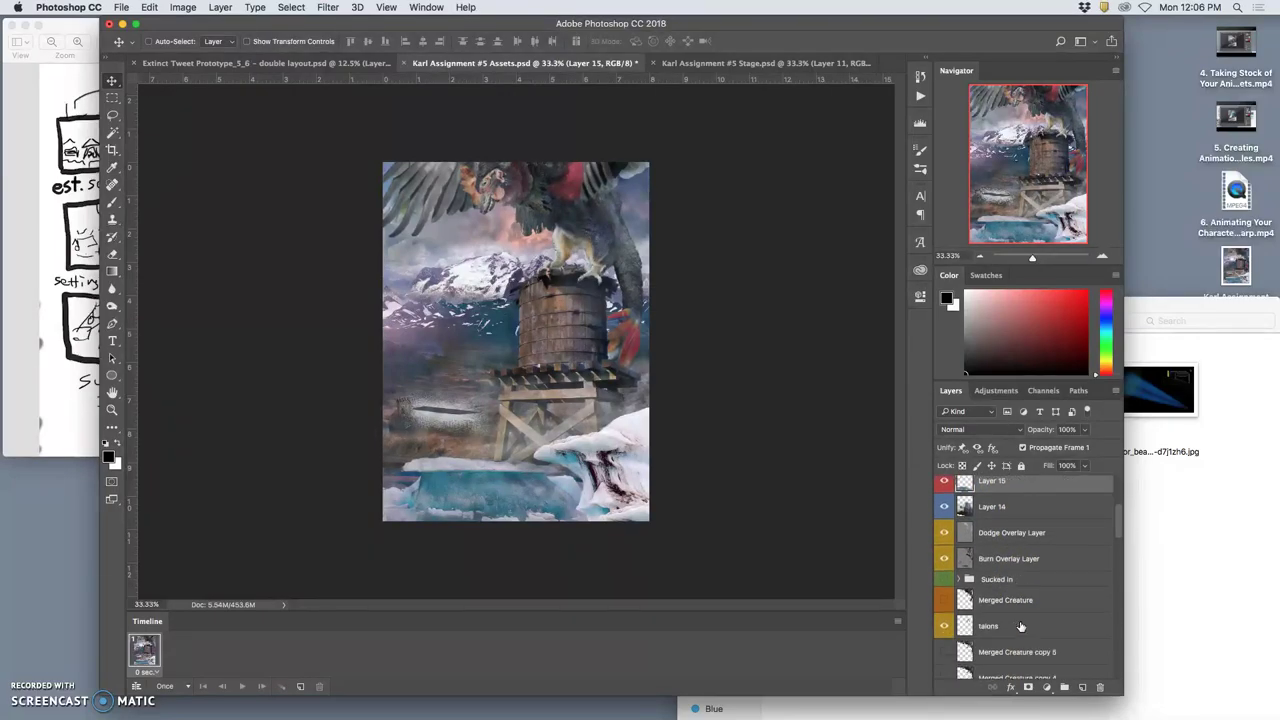
{"action": "scroll", "coordinate": [1020, 625], "scroll_direction": "down", "scroll_amount": 6}
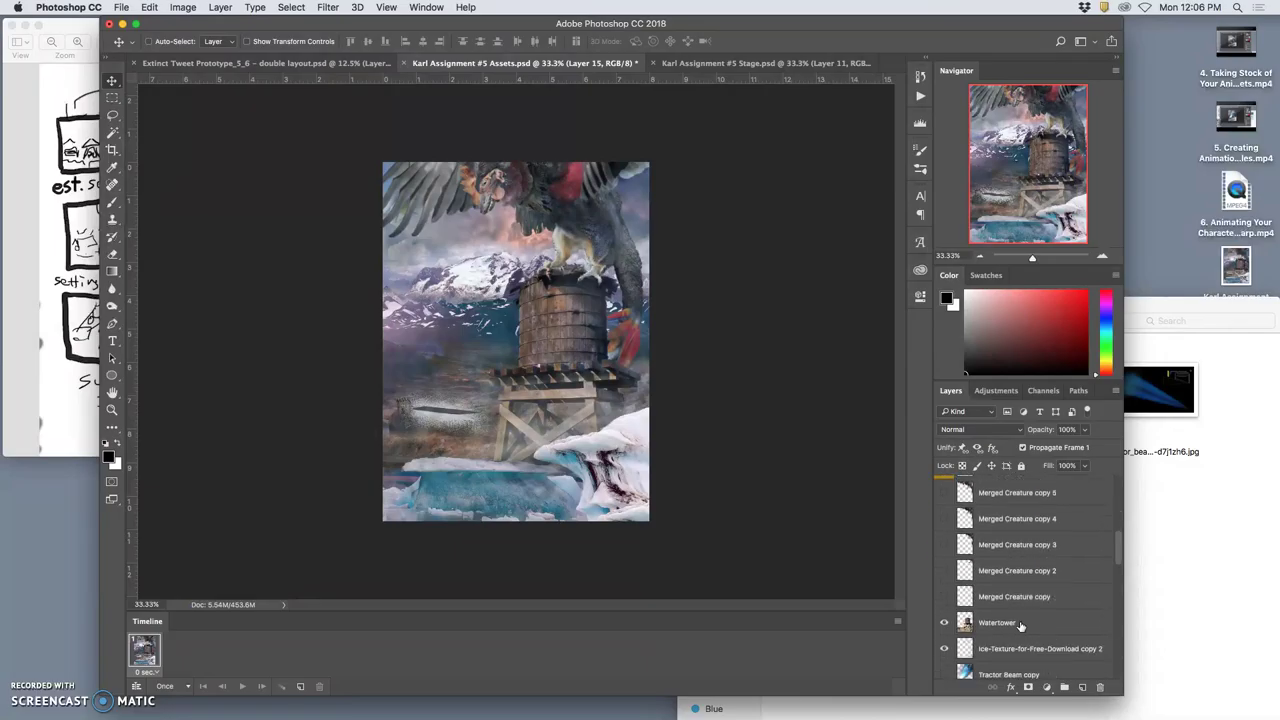
{"action": "scroll", "coordinate": [1020, 625], "scroll_direction": "down", "scroll_amount": 1}
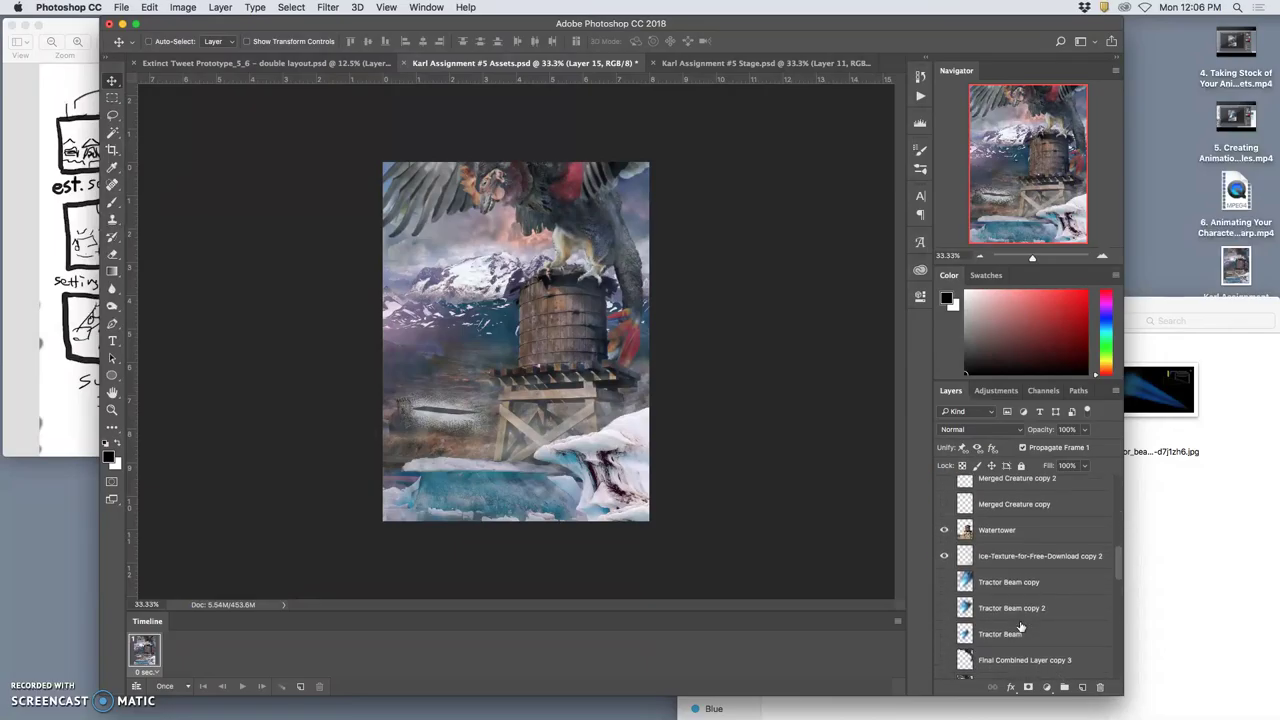
{"action": "scroll", "coordinate": [1020, 626], "scroll_direction": "down", "scroll_amount": 2}
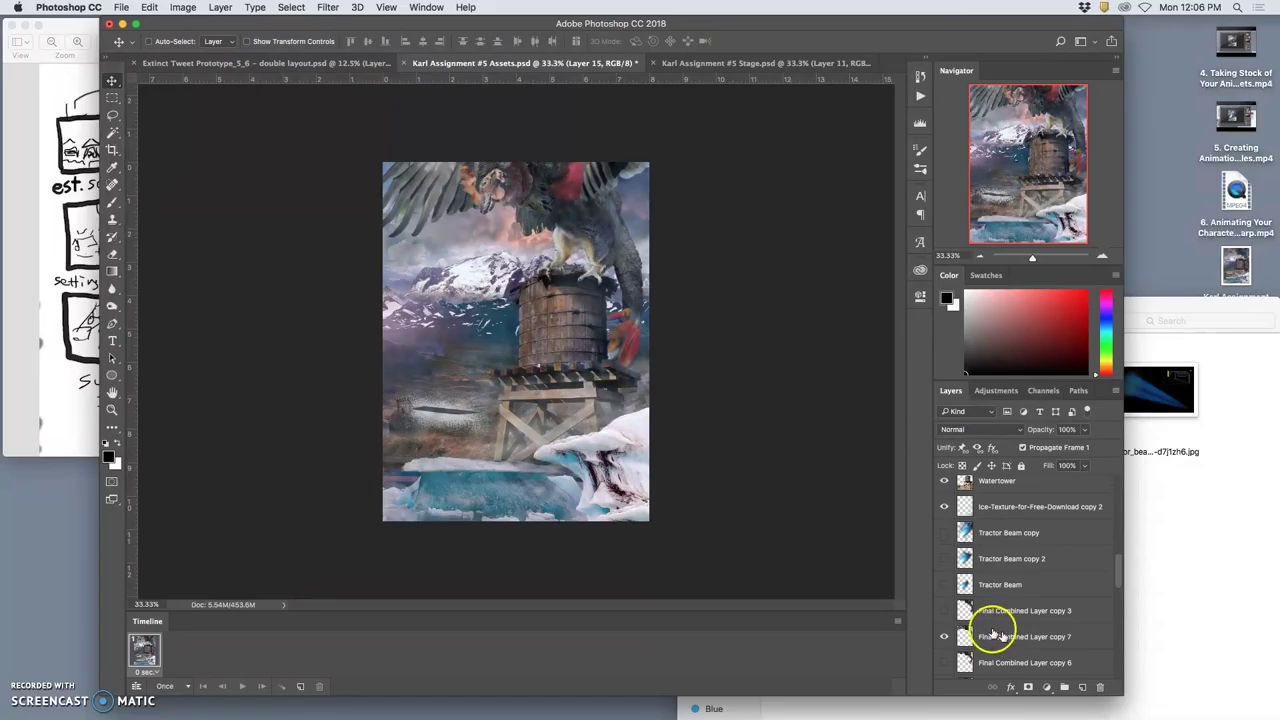
{"action": "left_click", "coordinate": [945, 634]}
{"action": "left_click", "coordinate": [948, 616]}
{"action": "left_click", "coordinate": [986, 634]}
{"action": "key", "text": "super+j"}
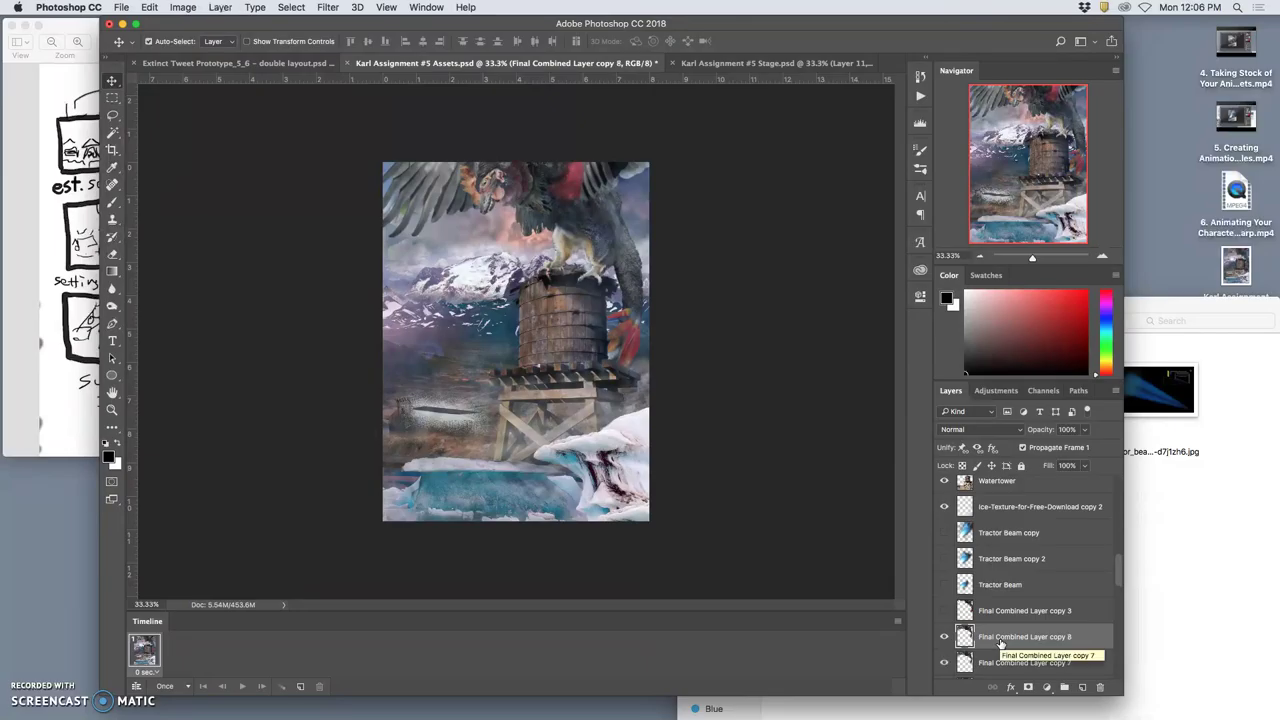
{"action": "left_click", "coordinate": [944, 663]}
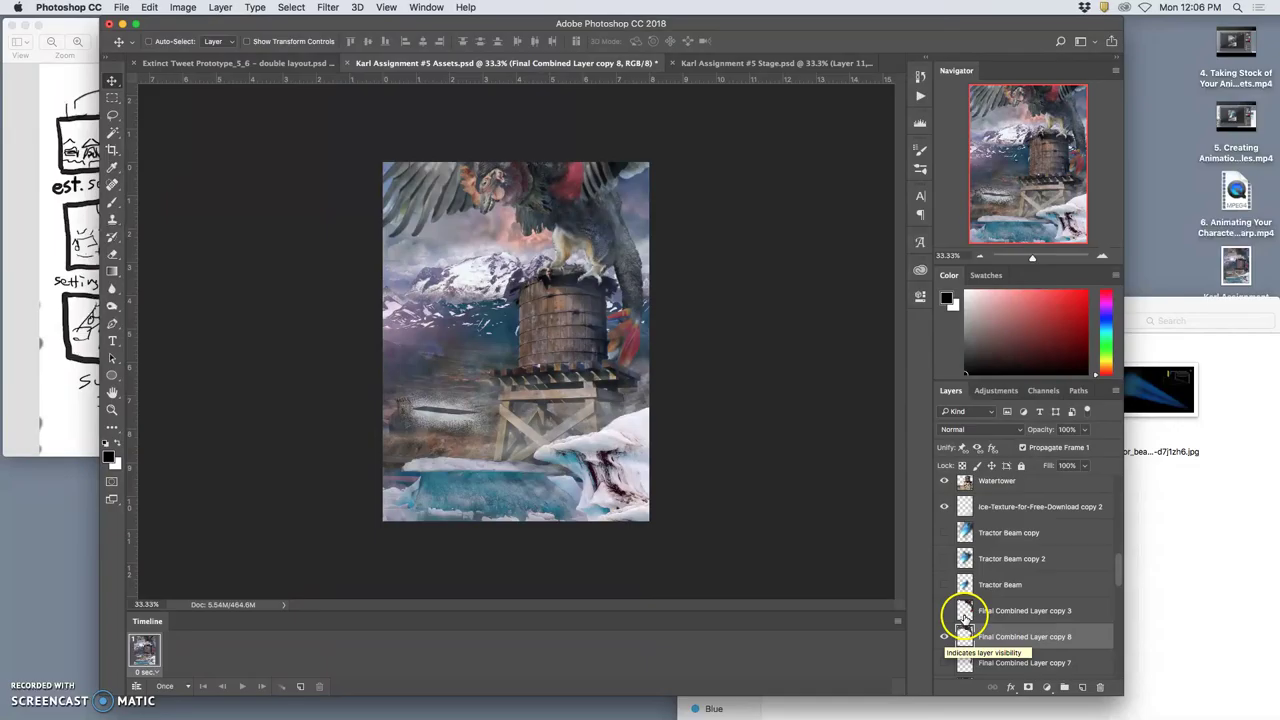
- Start a Puppet Warp on the duplicated creature layer, pin its leg, and shift both wings and the tail slightly
{"action": "left_click", "coordinate": [149, 7]}
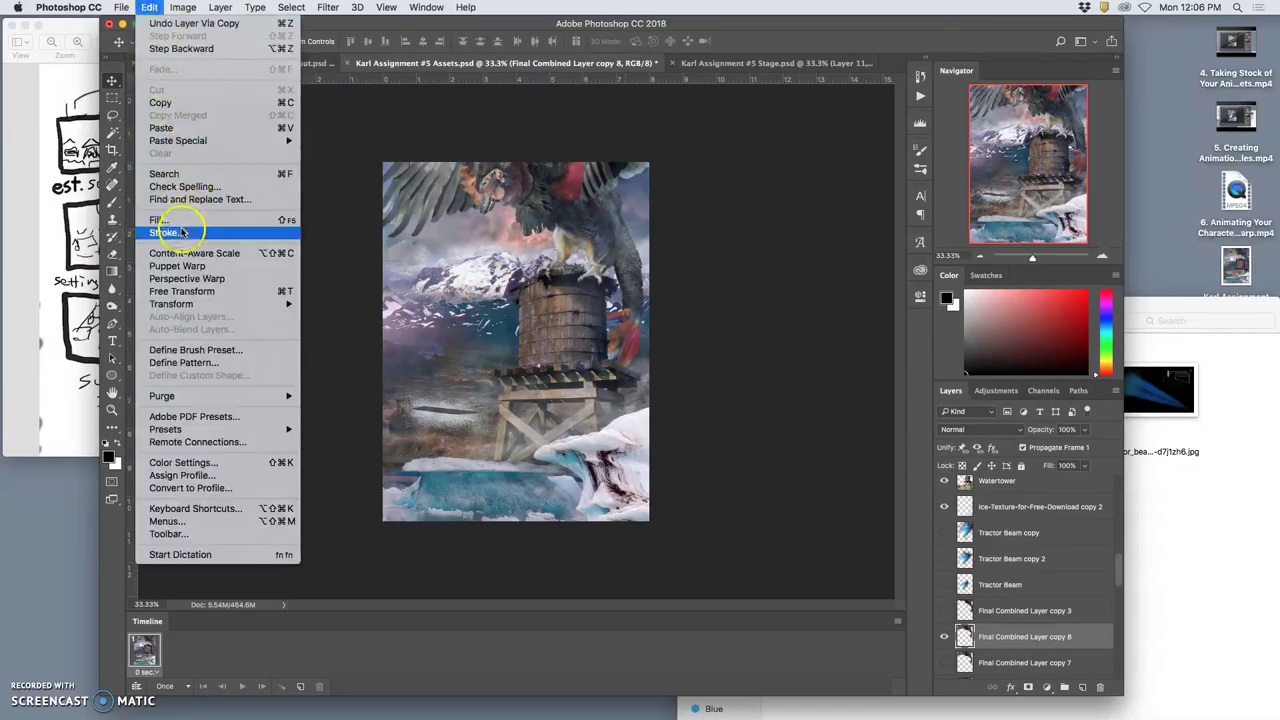
{"action": "left_click", "coordinate": [176, 266]}
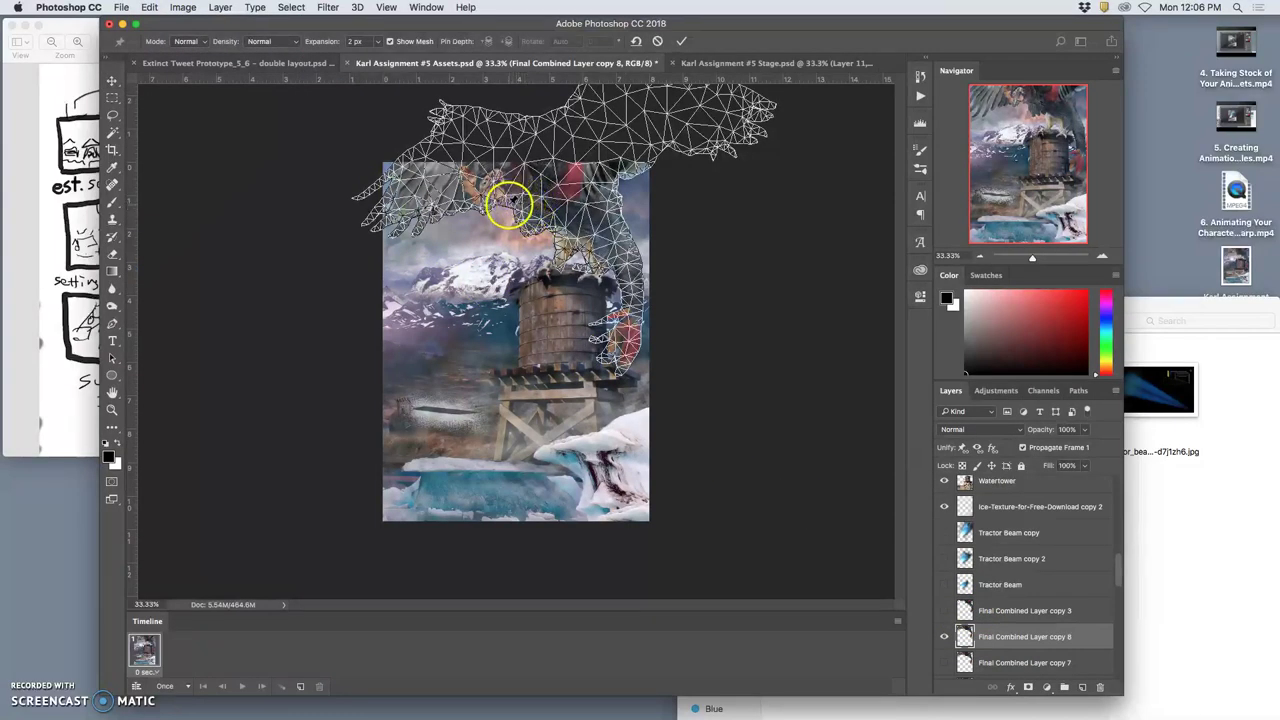
{"action": "left_click", "coordinate": [560, 244]}
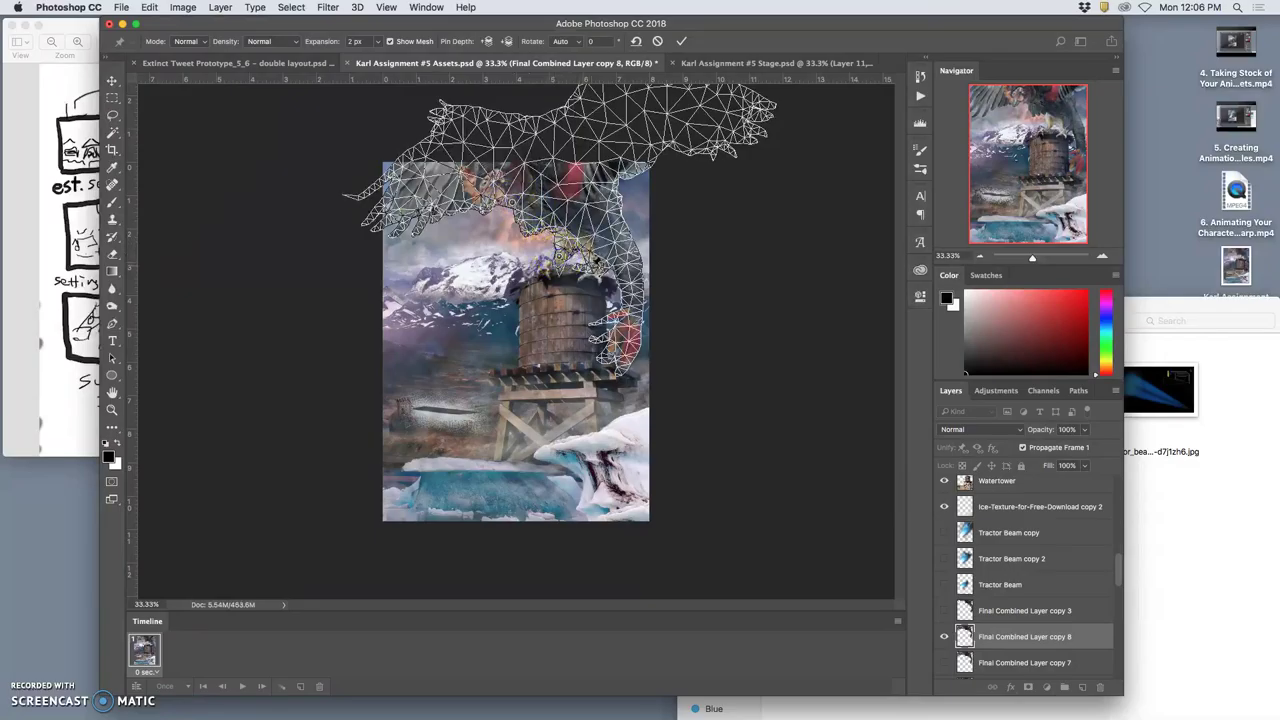
{"action": "left_click_drag", "start_coordinate": [410, 213], "coordinate": [413, 203]}
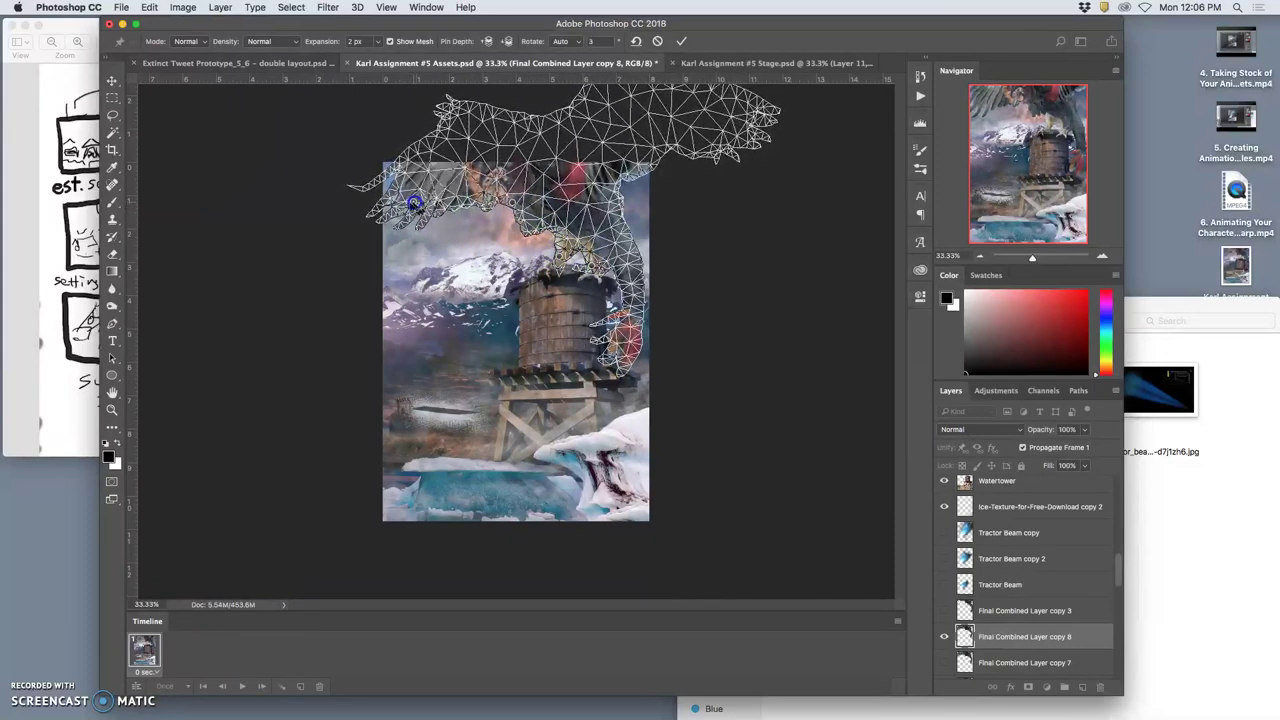
{"action": "left_click_drag", "start_coordinate": [703, 145], "coordinate": [701, 166]}
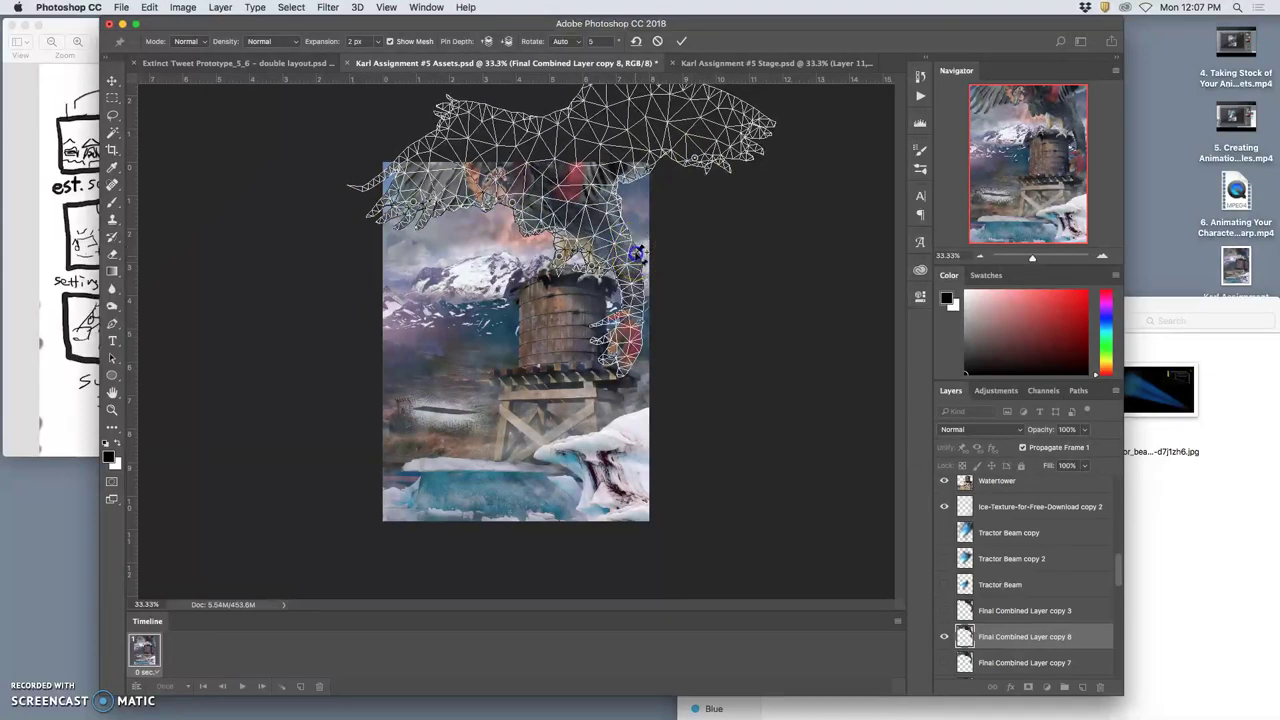
{"action": "left_click_drag", "start_coordinate": [636, 254], "coordinate": [644, 220]}
- Add pins around the creature's legs, nudge its head and upper body slightly, and apply the Puppet Warp
{"action": "left_click_drag", "start_coordinate": [549, 214], "coordinate": [605, 279]}
{"action": "left_click", "coordinate": [586, 254]}
{"action": "left_click_drag", "start_coordinate": [512, 186], "coordinate": [513, 191]}
{"action": "left_click", "coordinate": [527, 185]}
{"action": "left_click_drag", "start_coordinate": [611, 199], "coordinate": [610, 183]}
{"action": "key", "text": "Return"}
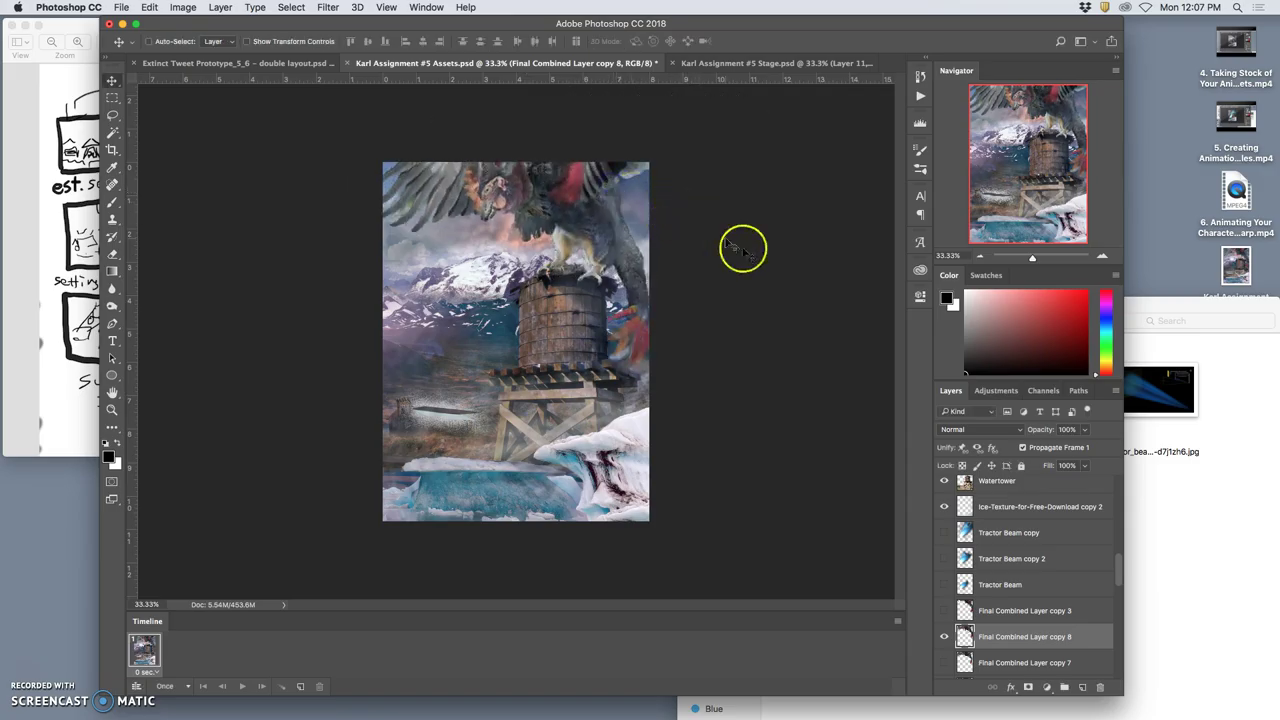
- Switch back and forth between the Stage and Assets documents to compare the warped creature with the Layer 11 frame
{"action": "left_click", "coordinate": [777, 63]}
{"action": "left_click", "coordinate": [608, 63]}
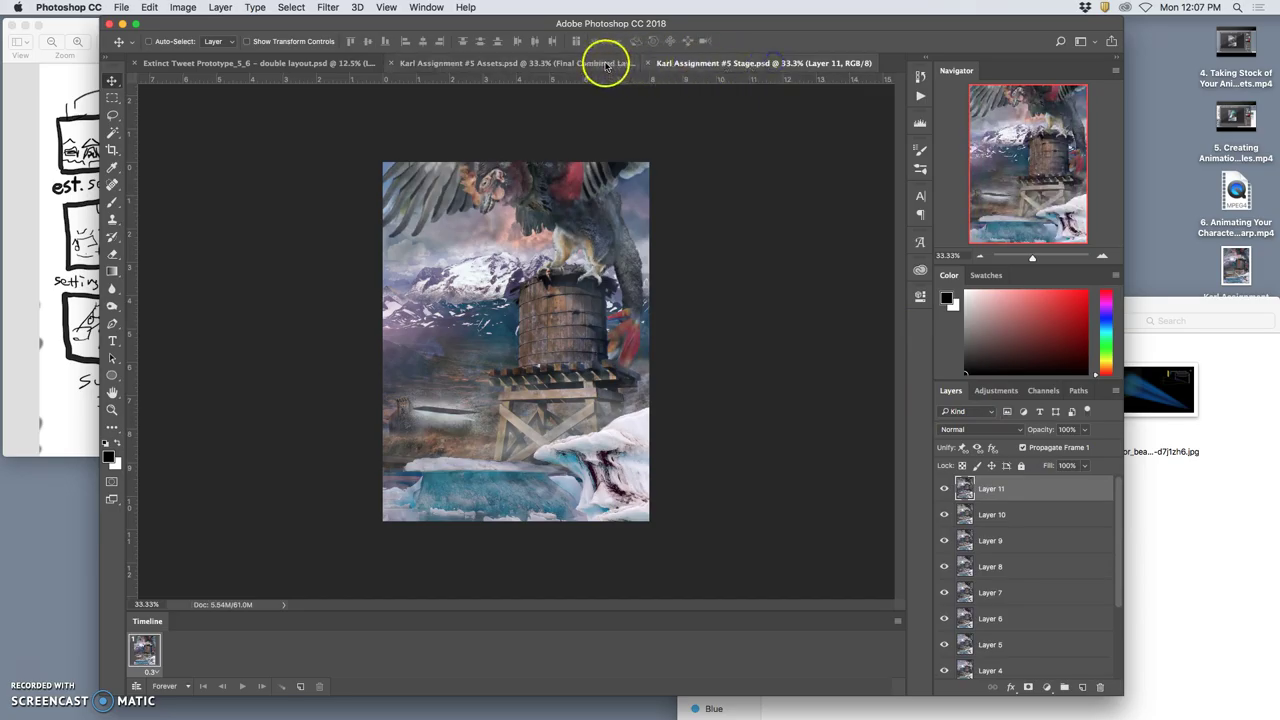
{"action": "left_click", "coordinate": [690, 63]}
{"action": "left_click", "coordinate": [606, 63]}
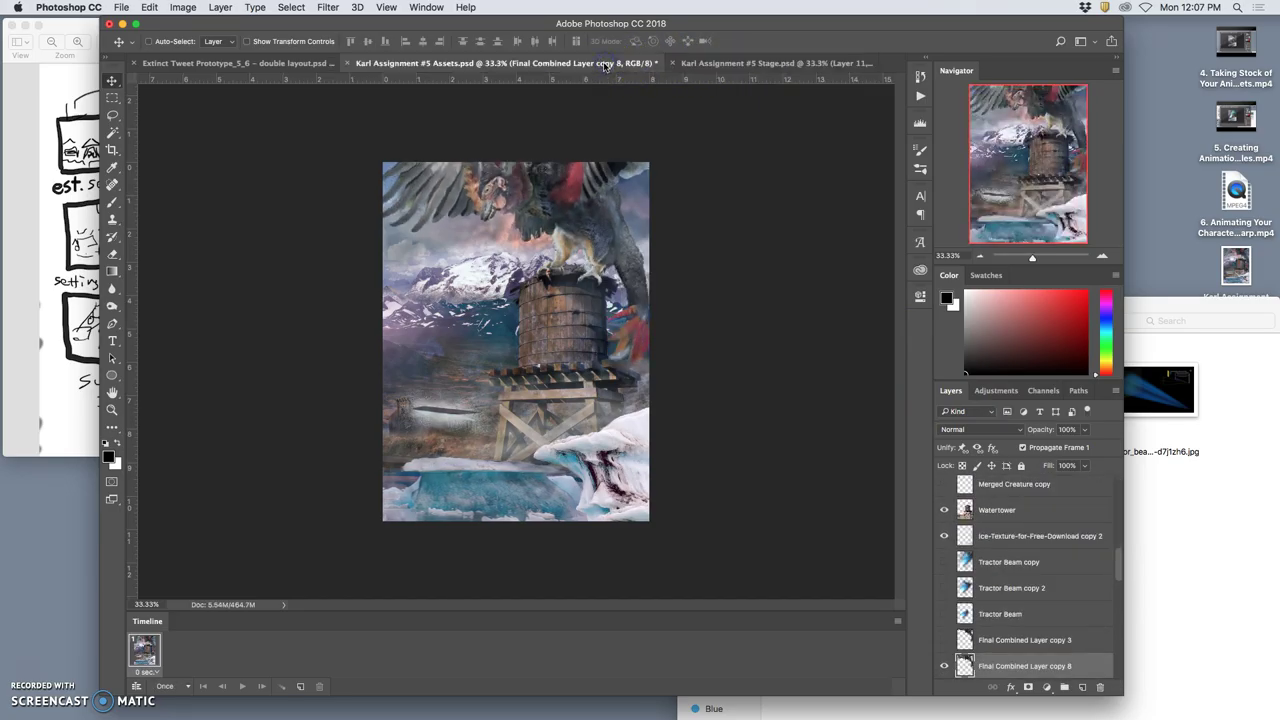
{"action": "left_click", "coordinate": [587, 100]}
{"action": "left_click", "coordinate": [758, 63]}
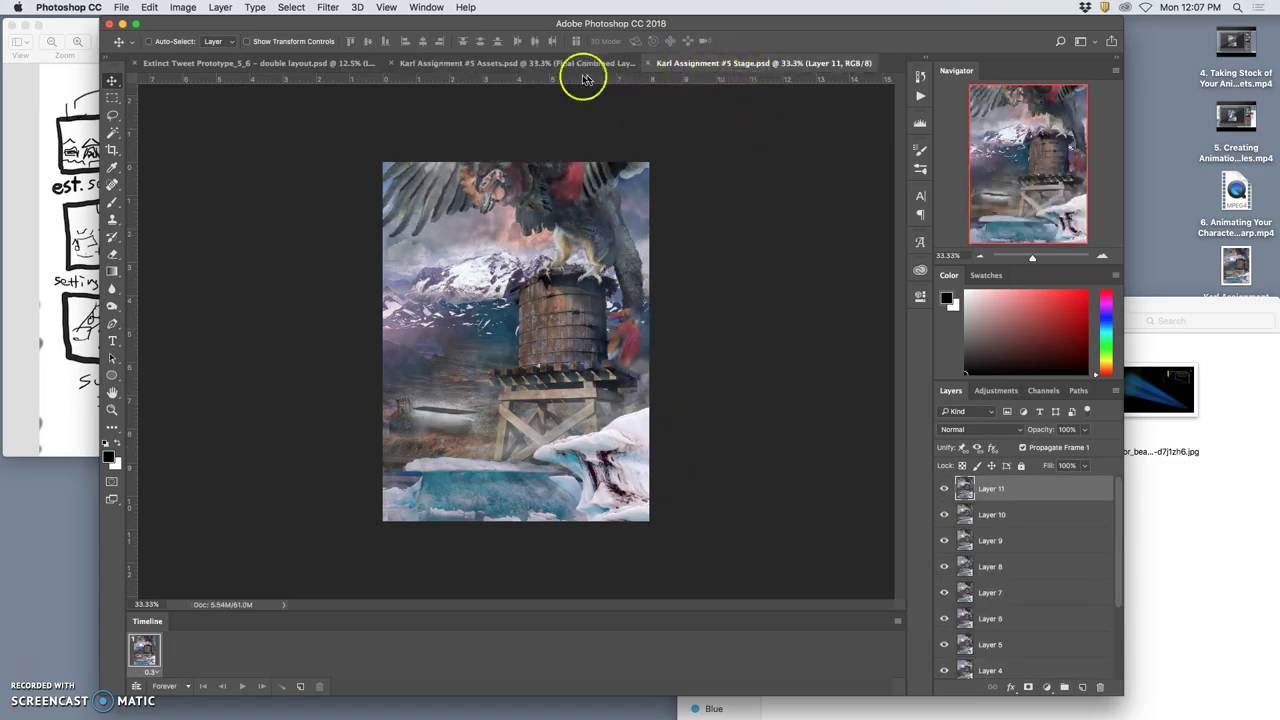
{"action": "left_click", "coordinate": [545, 67]}
{"action": "left_click", "coordinate": [688, 63]}
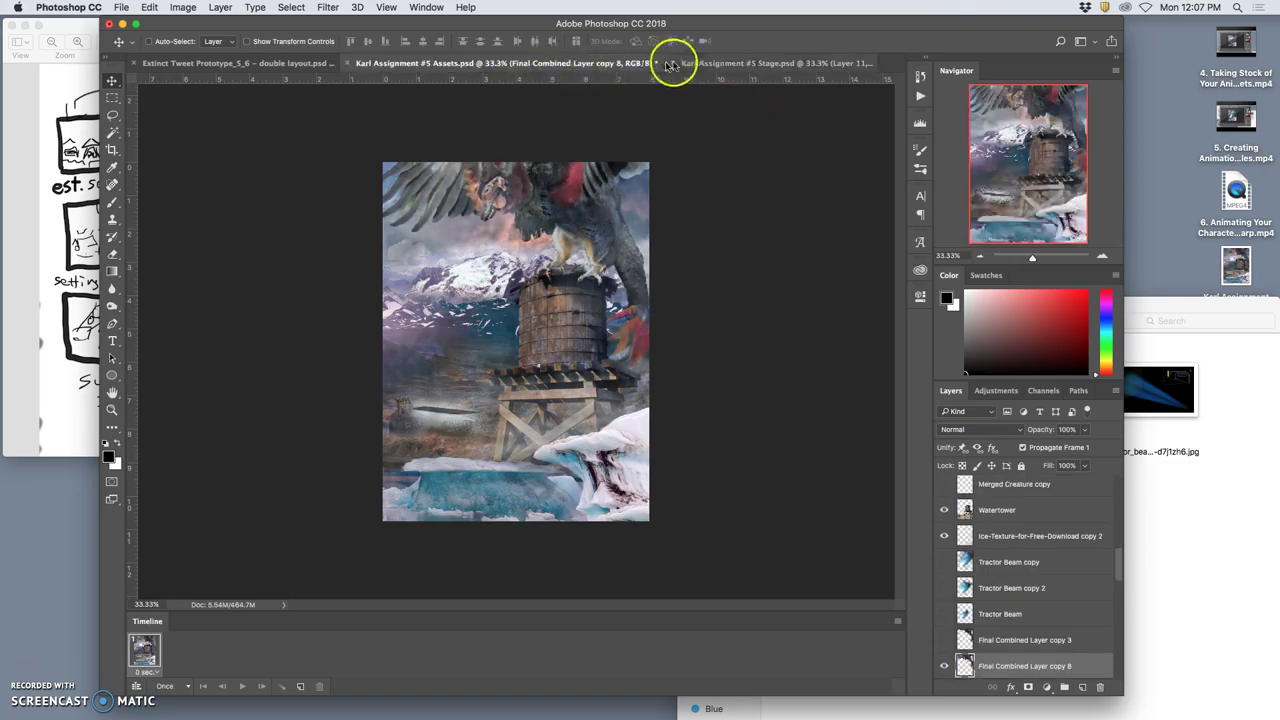
{"action": "left_click", "coordinate": [565, 65]}
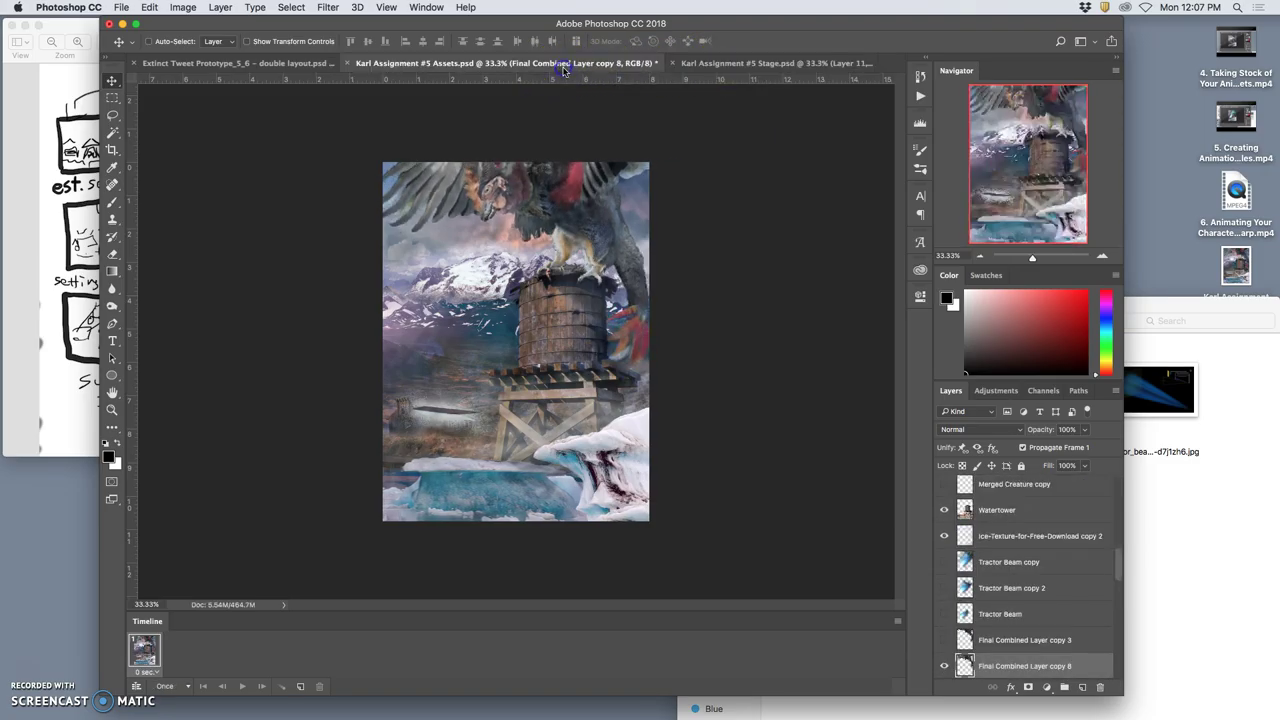
{"action": "scroll", "coordinate": [997, 575], "scroll_direction": "up", "scroll_amount": 3}
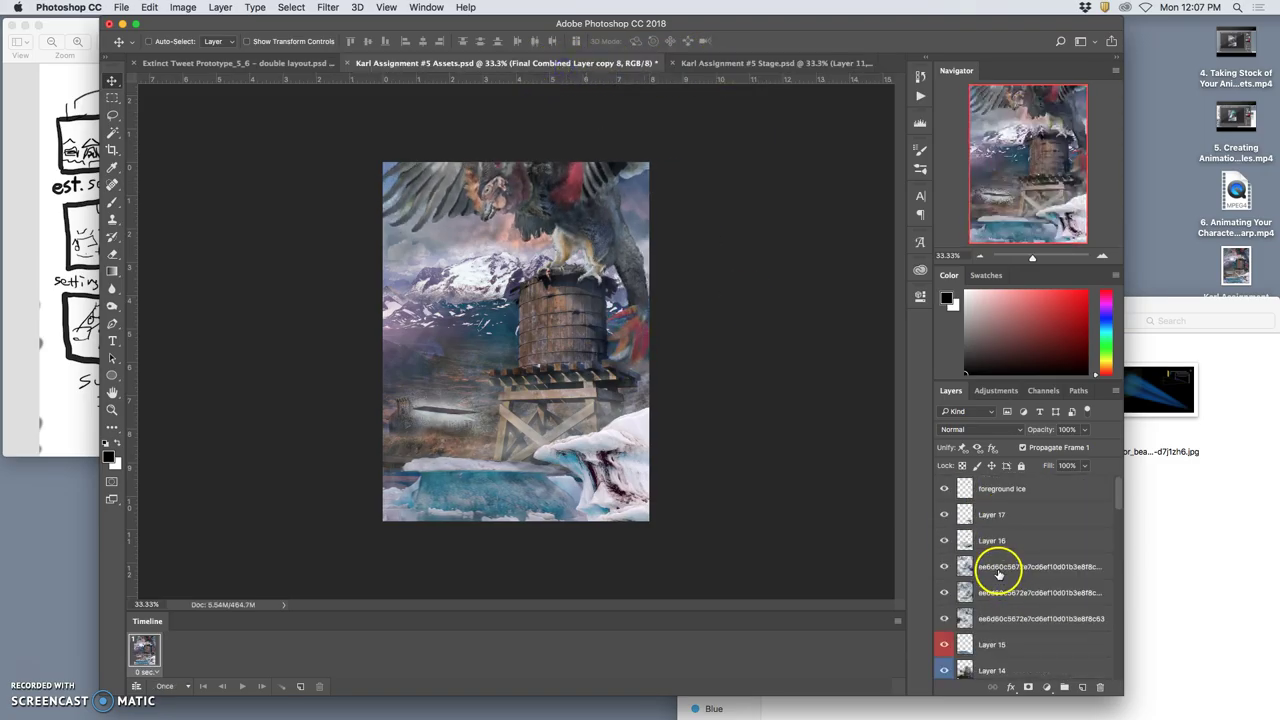
{"action": "left_click", "coordinate": [995, 515]}
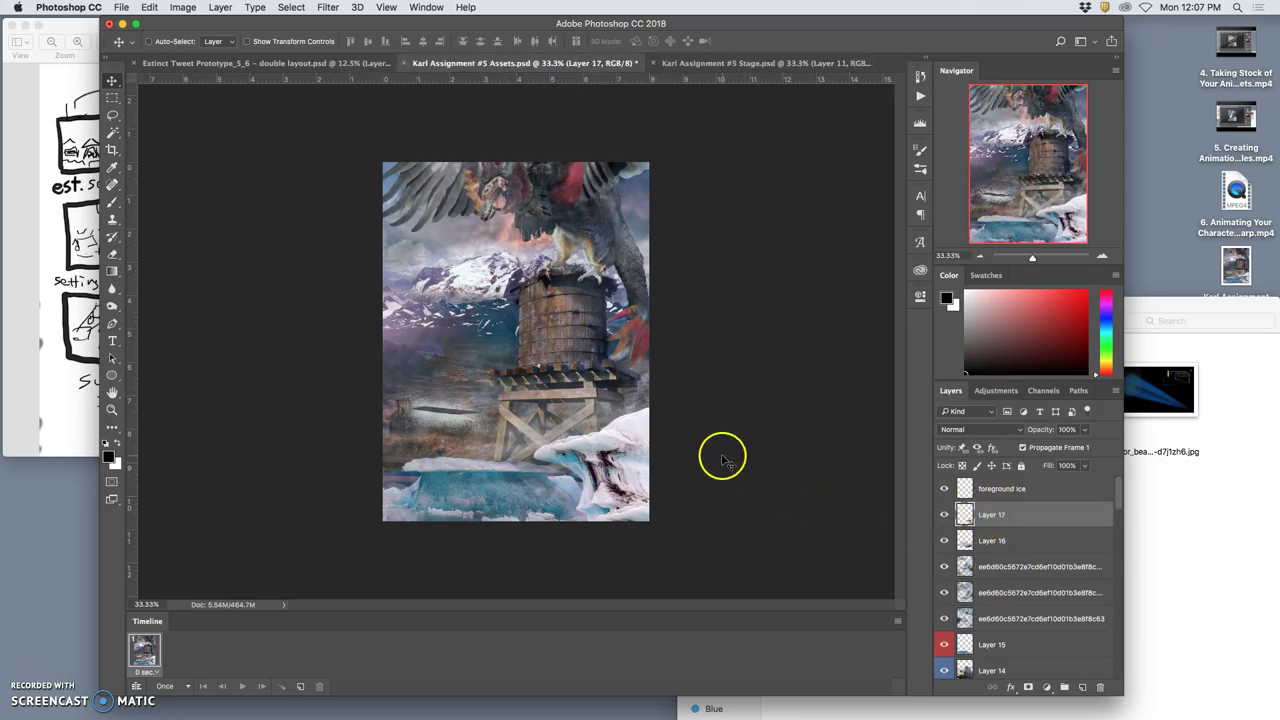
{"action": "left_click", "coordinate": [773, 64]}
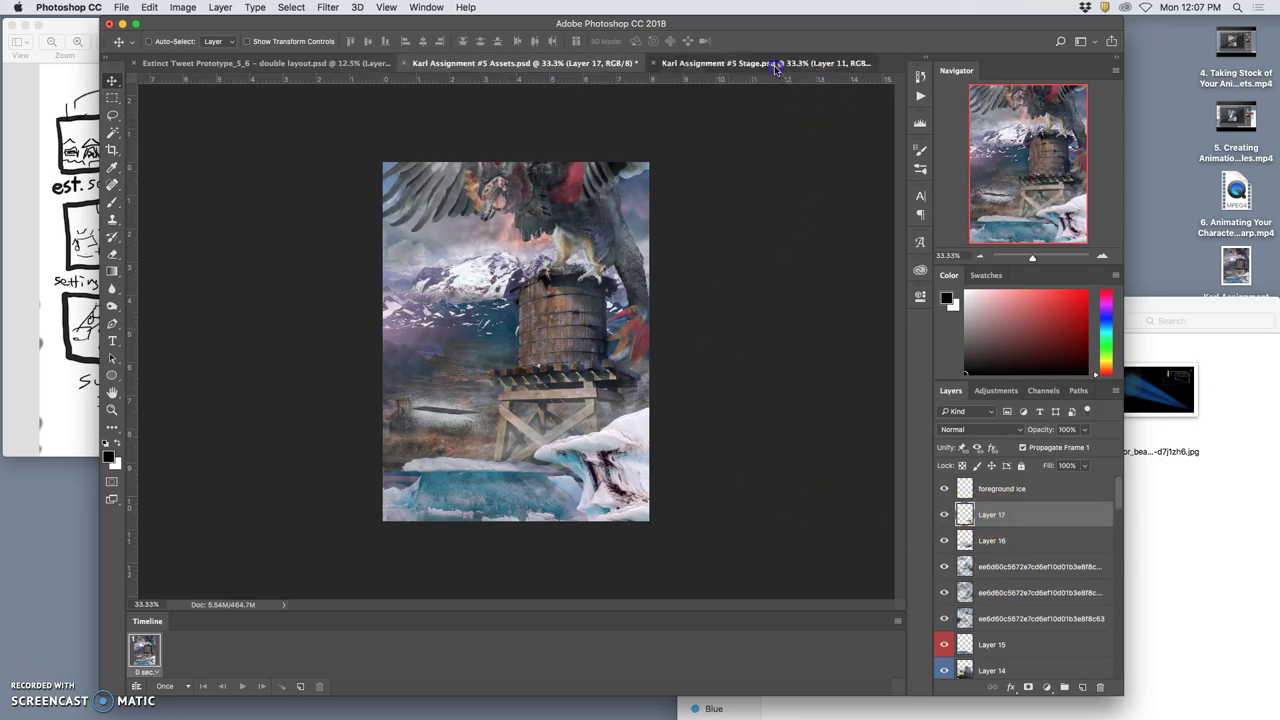
{"action": "left_click", "coordinate": [590, 63]}
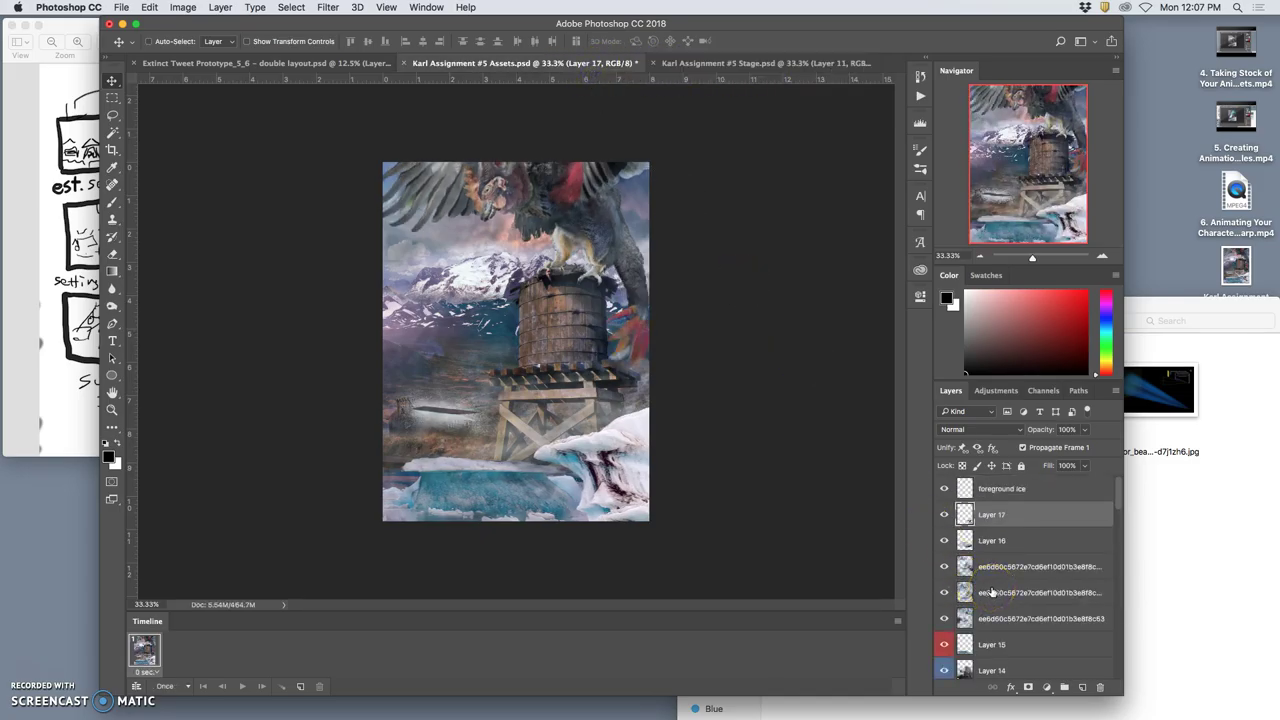
- Show Church Roof copy 4 instead of Church Roof copy 3, make it the active layer, and pick the Burn tool
{"action": "scroll", "coordinate": [990, 592], "scroll_direction": "down", "scroll_amount": 10}
{"action": "scroll", "coordinate": [990, 592], "scroll_direction": "down", "scroll_amount": 10}
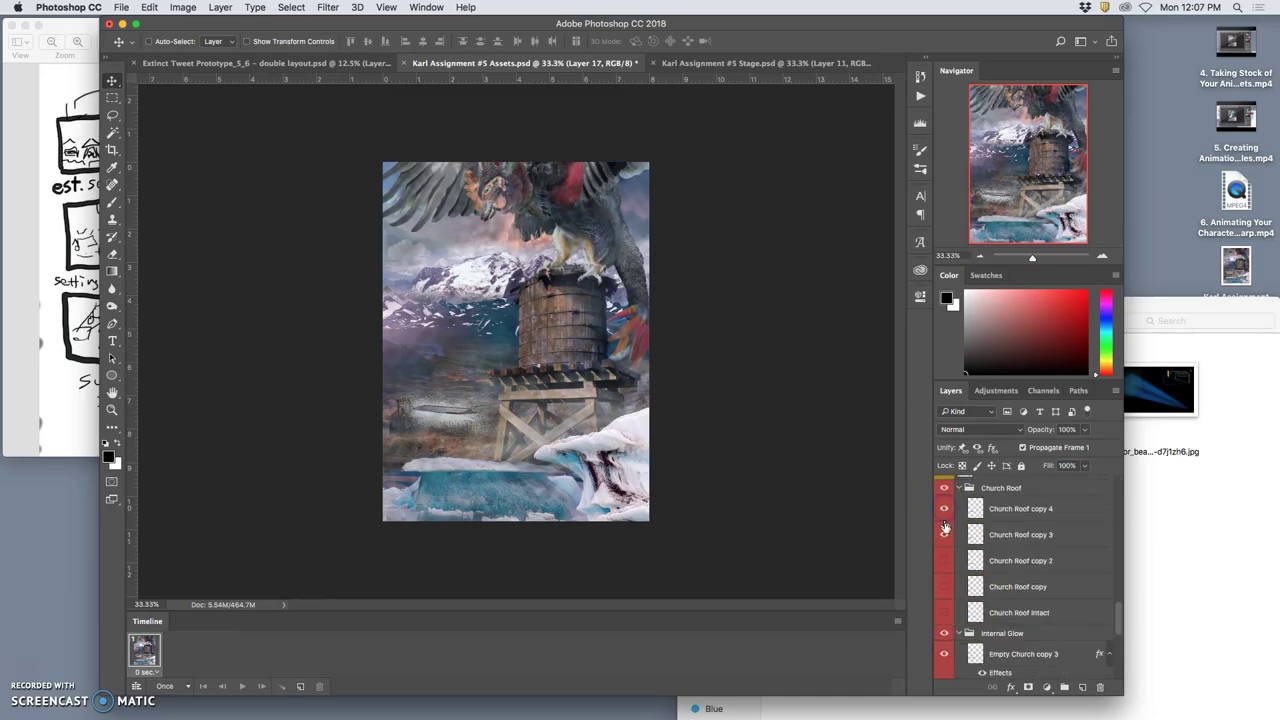
{"action": "left_click", "coordinate": [990, 508]}
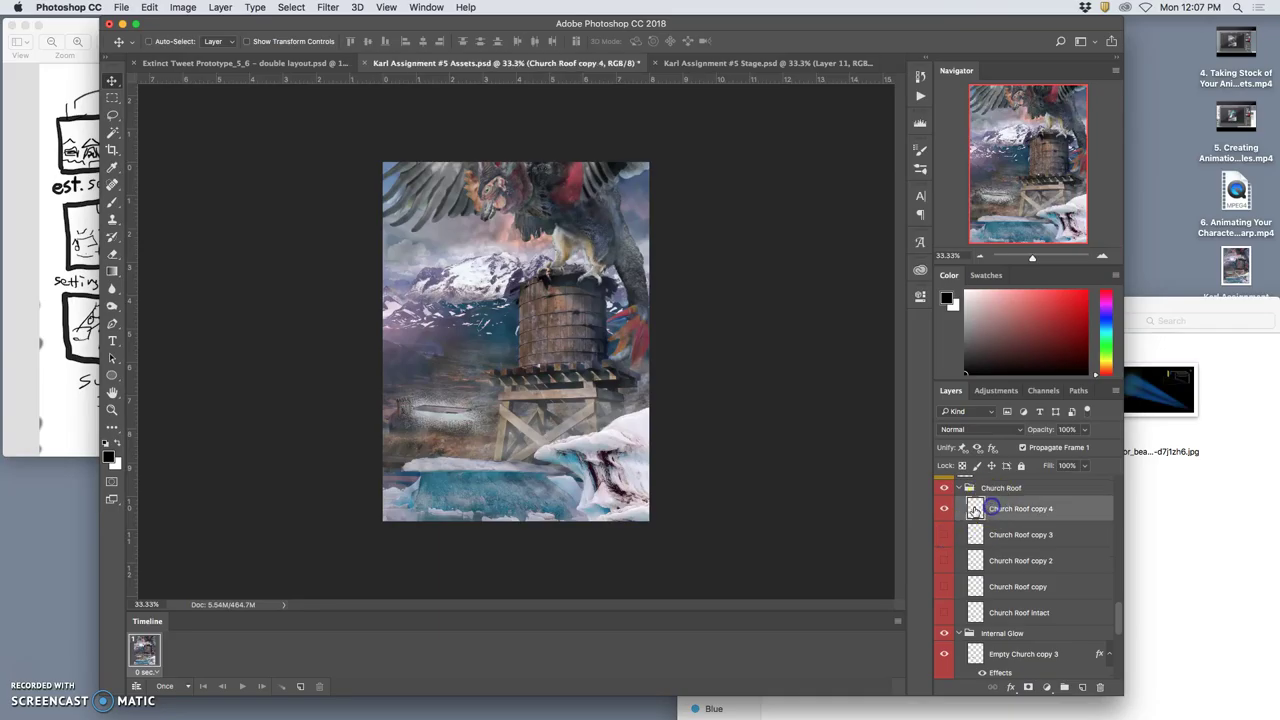
{"action": "left_click", "coordinate": [112, 304]}
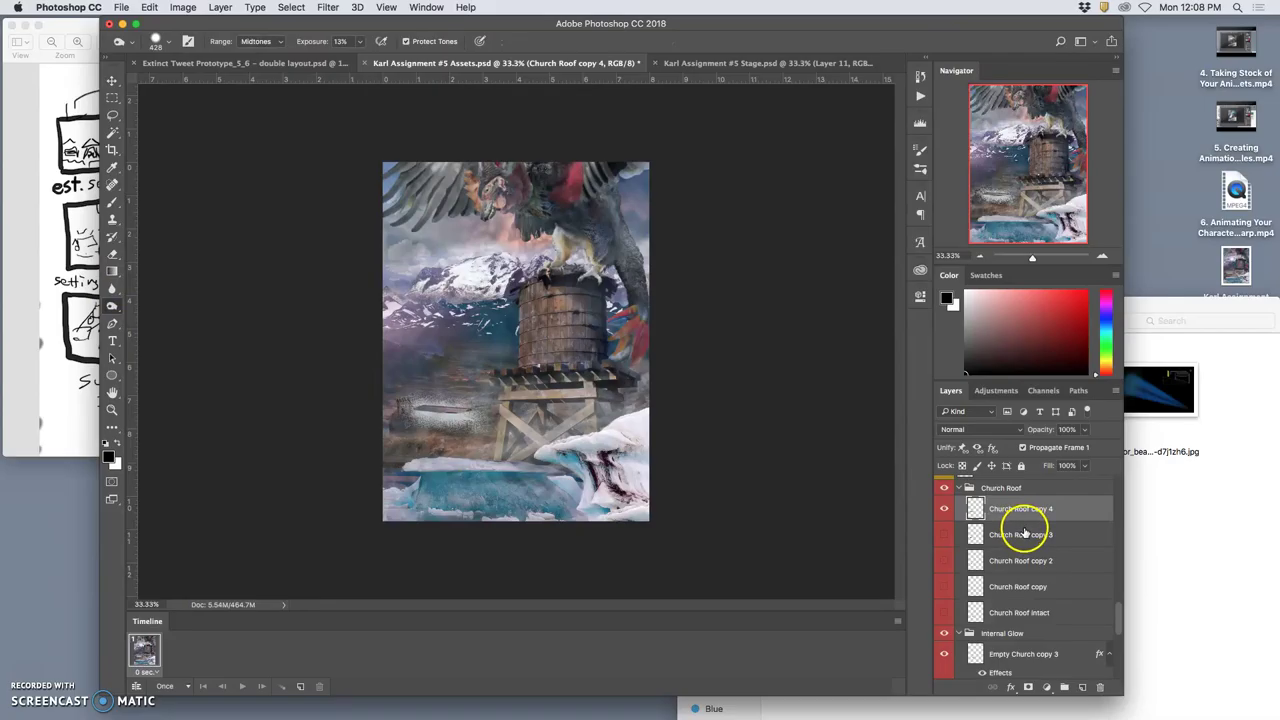
- Set Empty Church copy 3 to 66% opacity, move it above Church Roof copy 4, and compare with the Stage document
{"action": "scroll", "coordinate": [1020, 622], "scroll_direction": "down", "scroll_amount": 1}
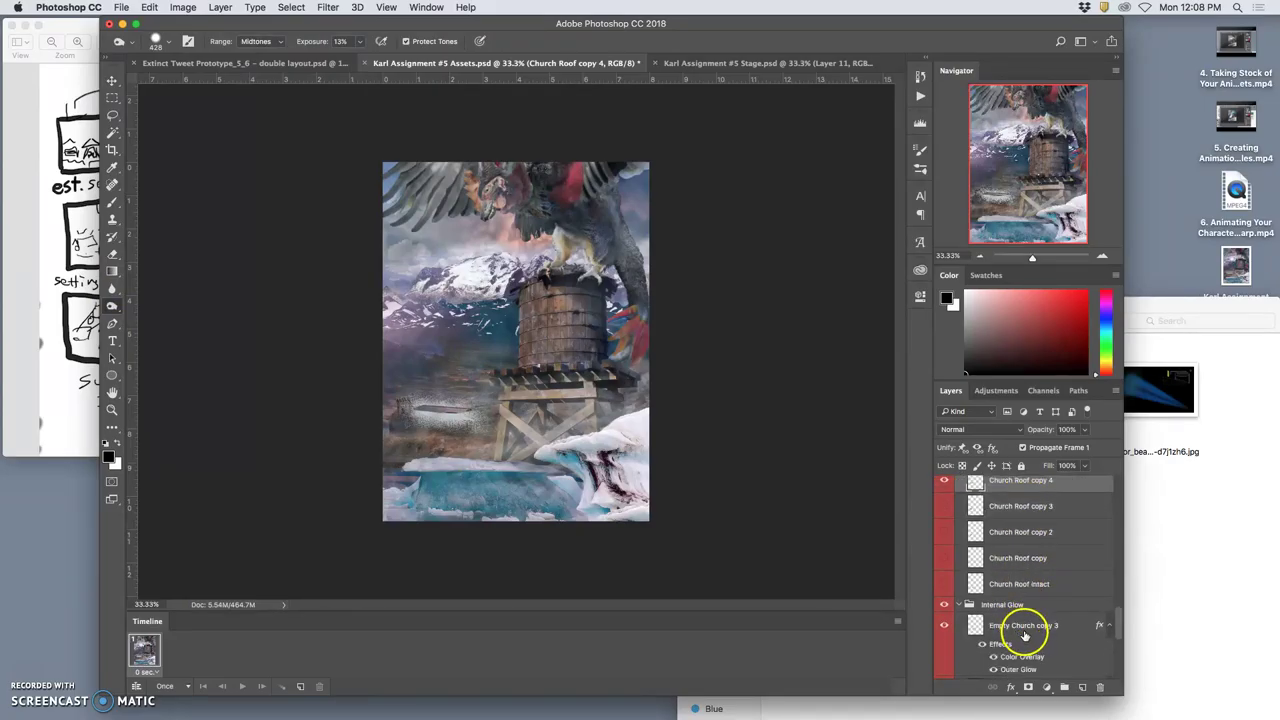
{"action": "left_click", "coordinate": [1016, 628]}
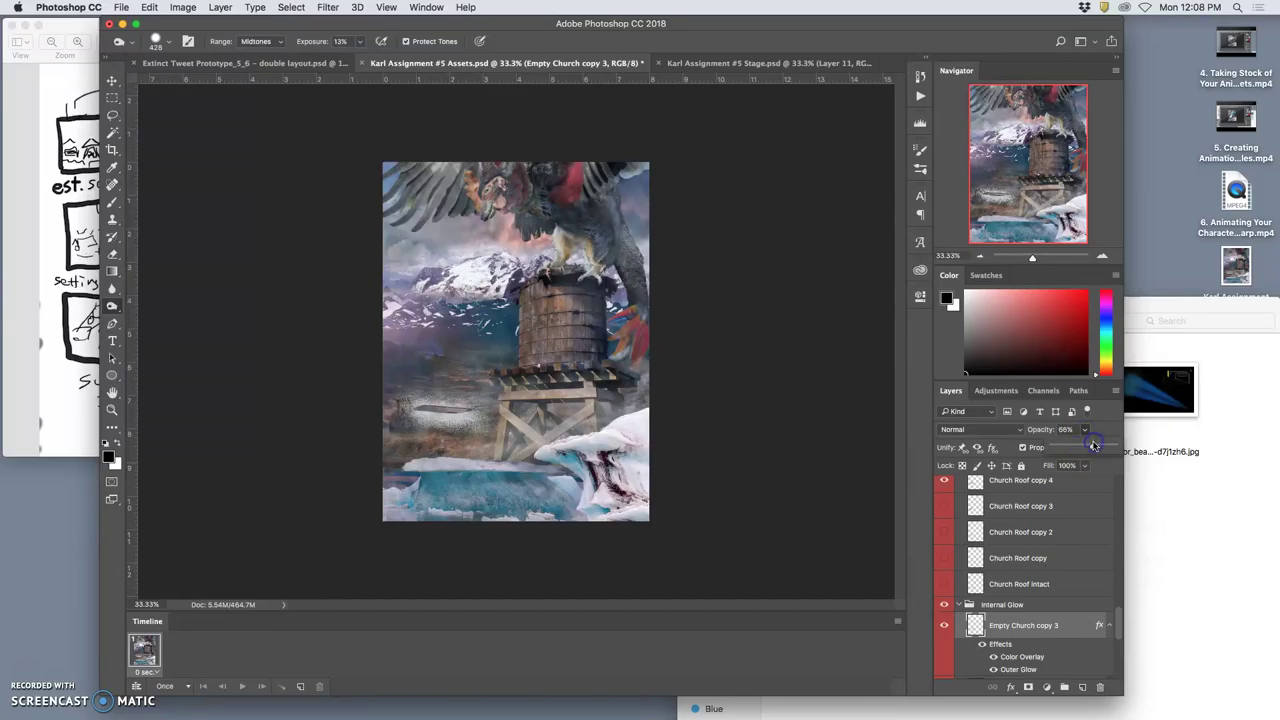
{"action": "scroll", "coordinate": [1048, 526], "scroll_direction": "up", "scroll_amount": 1}
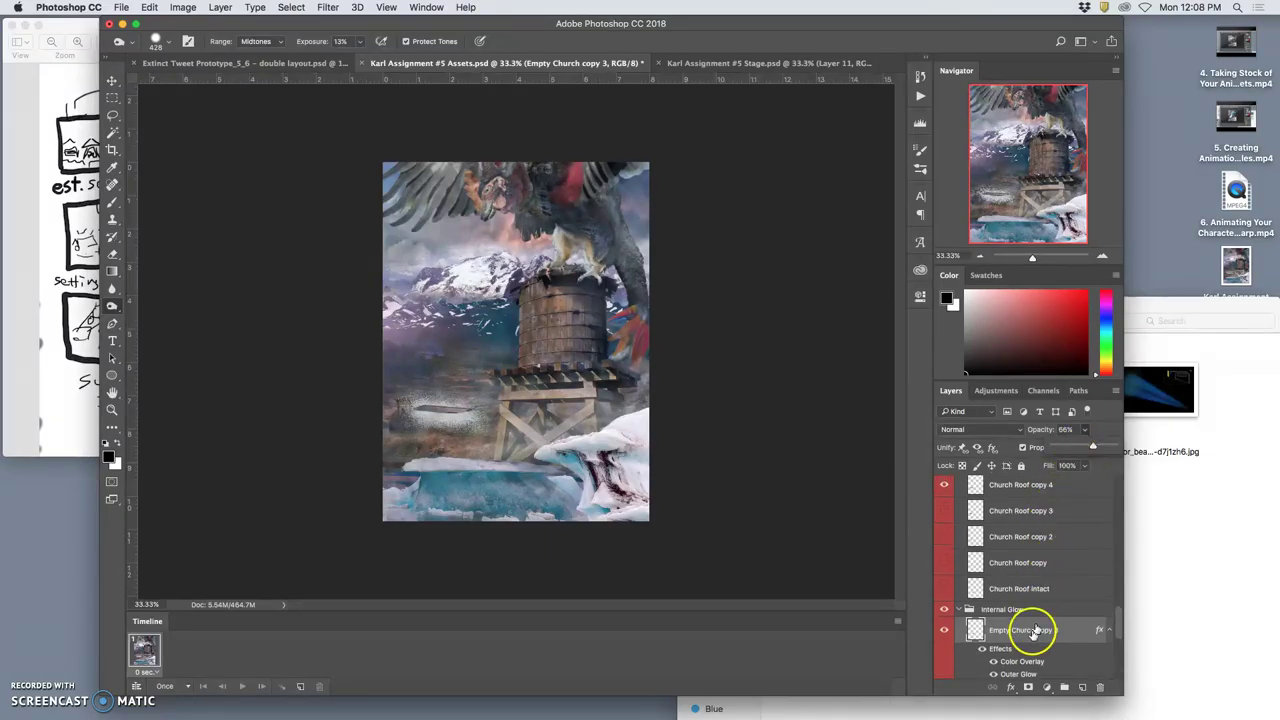
{"action": "left_click_drag", "start_coordinate": [1022, 636], "coordinate": [1005, 478]}
{"action": "mouse_move", "coordinate": [790, 515]}
{"action": "left_mouse_down"}
{"action": "mouse_move", "coordinate": [560, 420]}
{"action": "mouse_move", "coordinate": [495, 420]}
{"action": "mouse_move", "coordinate": [788, 322]}
{"action": "left_mouse_up"}
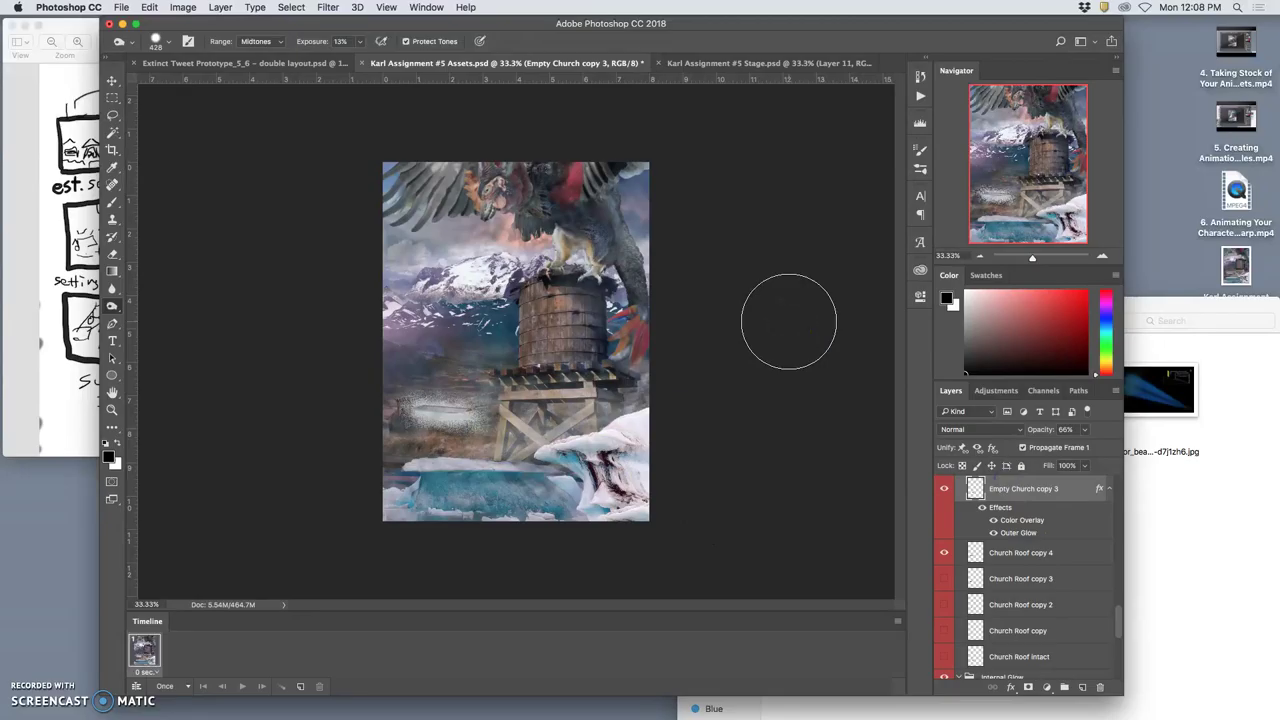
{"action": "left_click", "coordinate": [772, 64]}
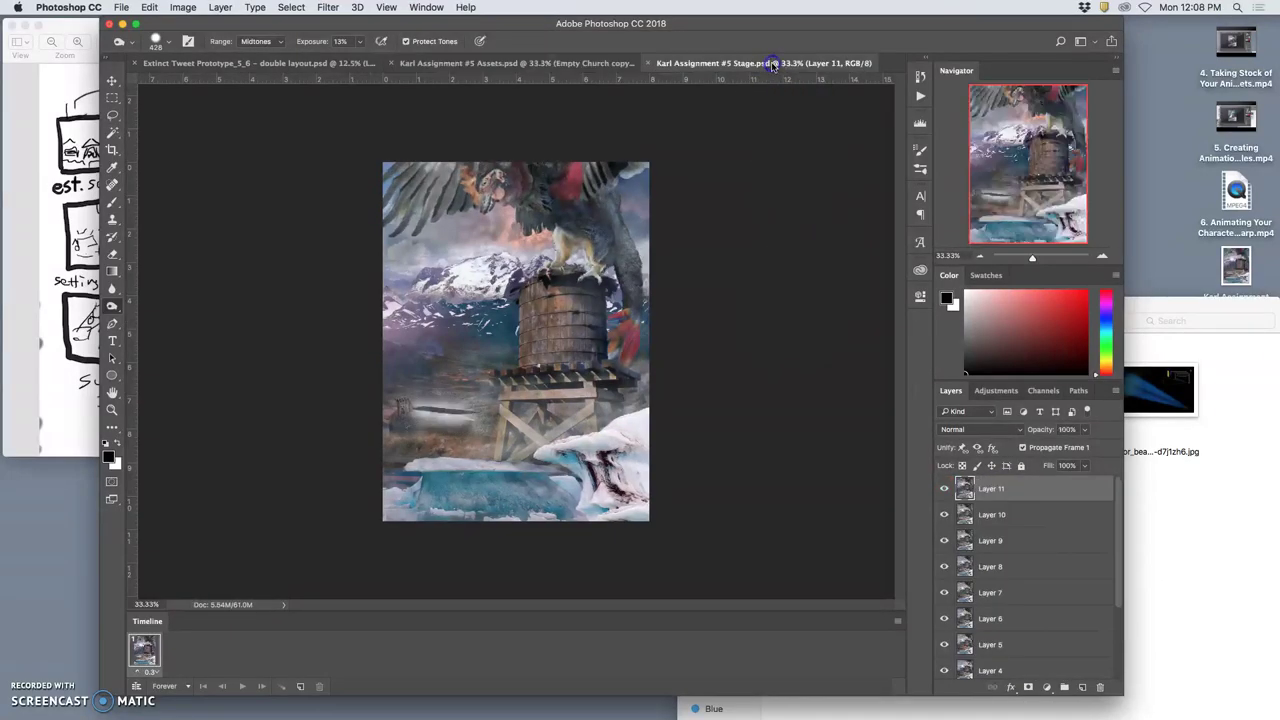
{"action": "left_click", "coordinate": [636, 65]}
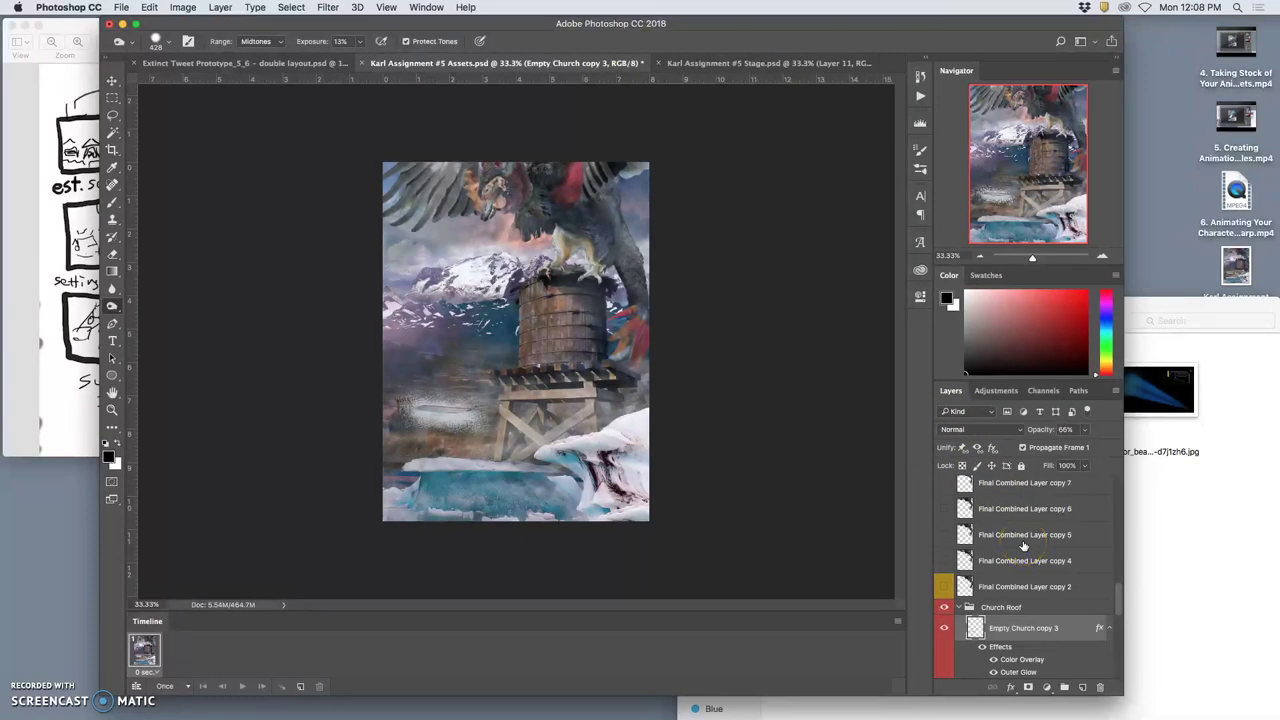
- Toggle the Tractor Beam layer's visibility in the Assets document to preview its effect, leaving it shown
{"action": "scroll", "coordinate": [1022, 546], "scroll_direction": "up", "scroll_amount": 10}
{"action": "left_click", "coordinate": [962, 531]}
{"action": "left_click", "coordinate": [944, 527]}
{"action": "left_click", "coordinate": [943, 527]}
{"action": "left_click", "coordinate": [942, 527]}
{"action": "left_click", "coordinate": [942, 527]}
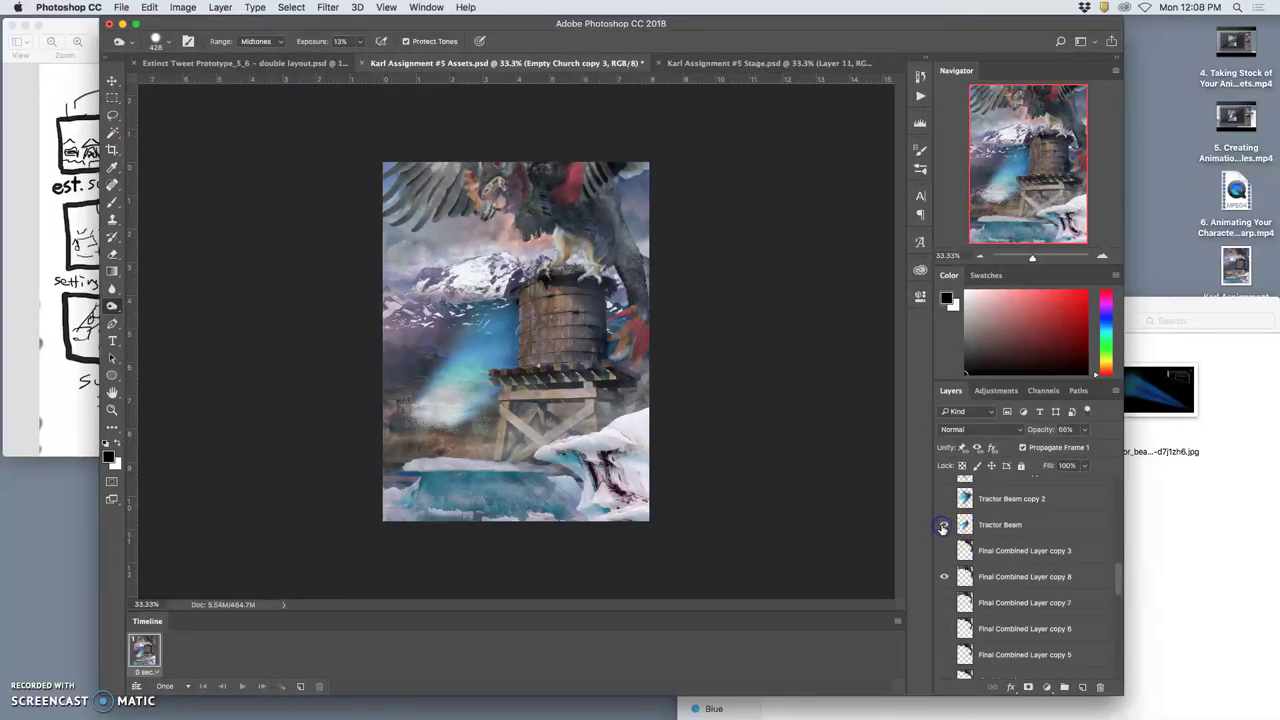
- Preview the Tractor Beam layer's effect in the Assets document and set its opacity to 23%
{"action": "left_click", "coordinate": [942, 527]}
{"action": "left_click", "coordinate": [942, 527]}
{"action": "left_click", "coordinate": [993, 527]}
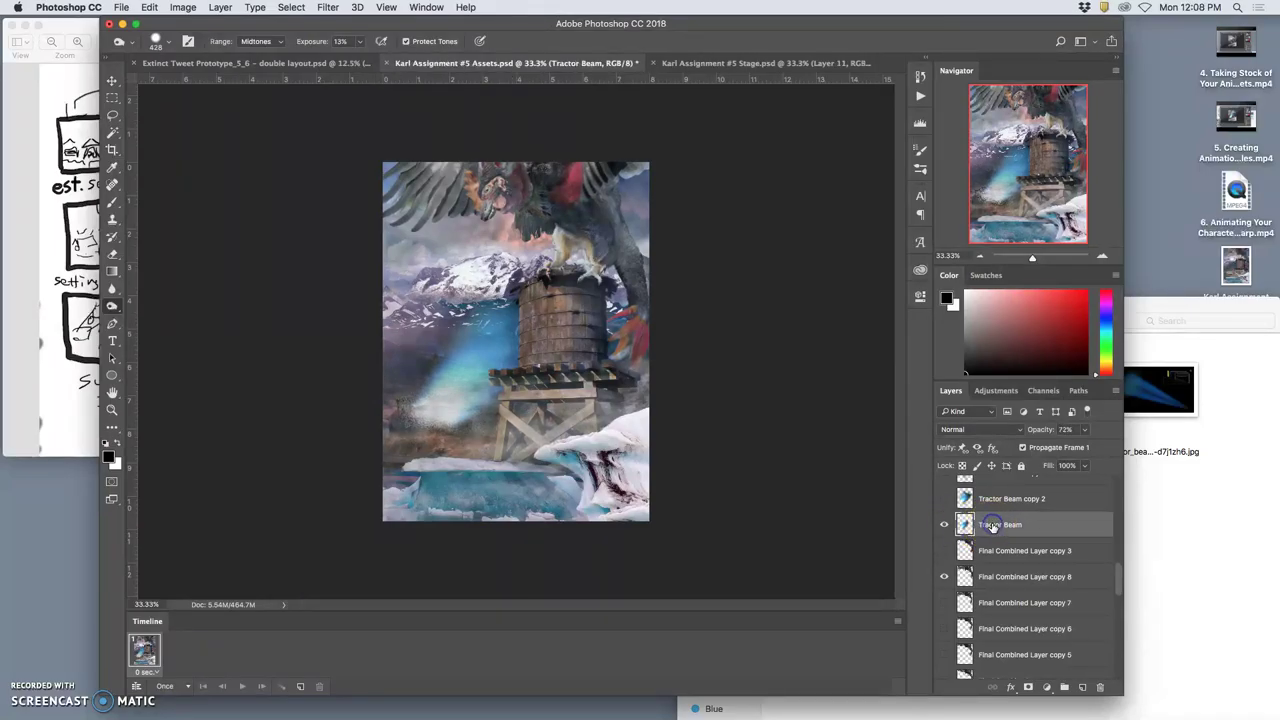
{"action": "left_click", "coordinate": [1084, 429]}
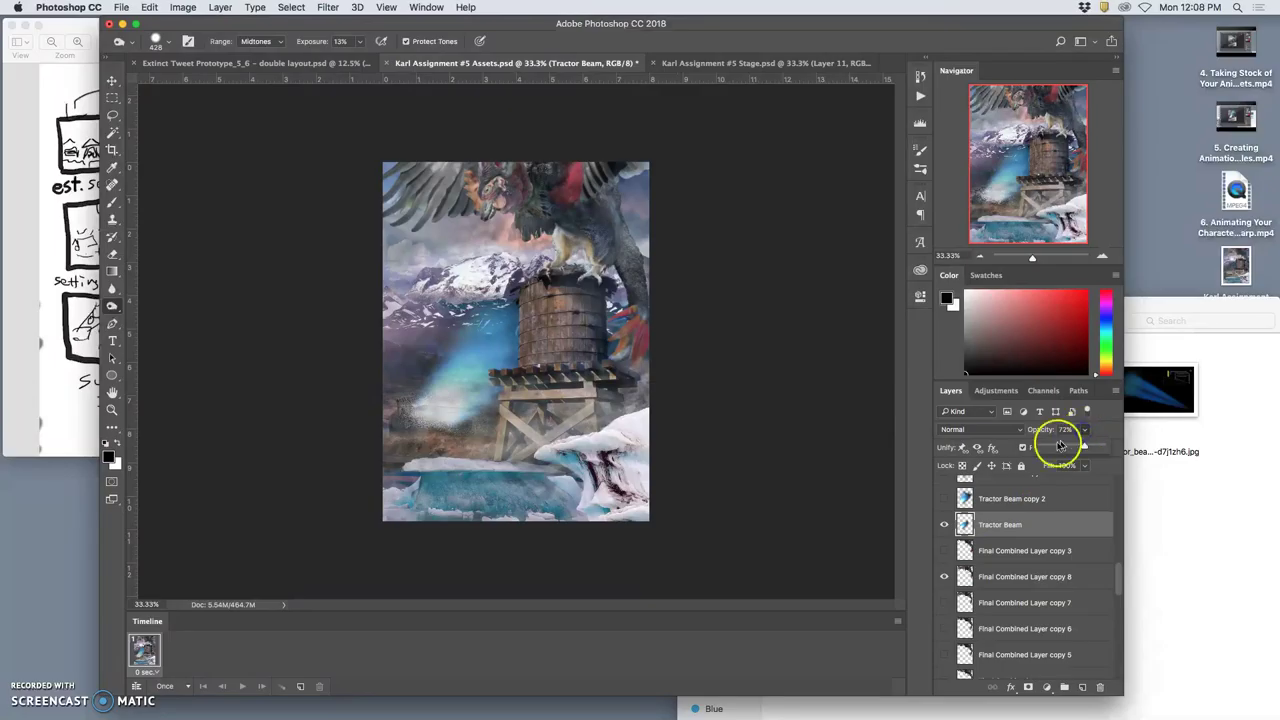
{"action": "left_click", "coordinate": [1049, 448]}
{"action": "left_click_drag", "start_coordinate": [1049, 448], "coordinate": [1060, 448]}
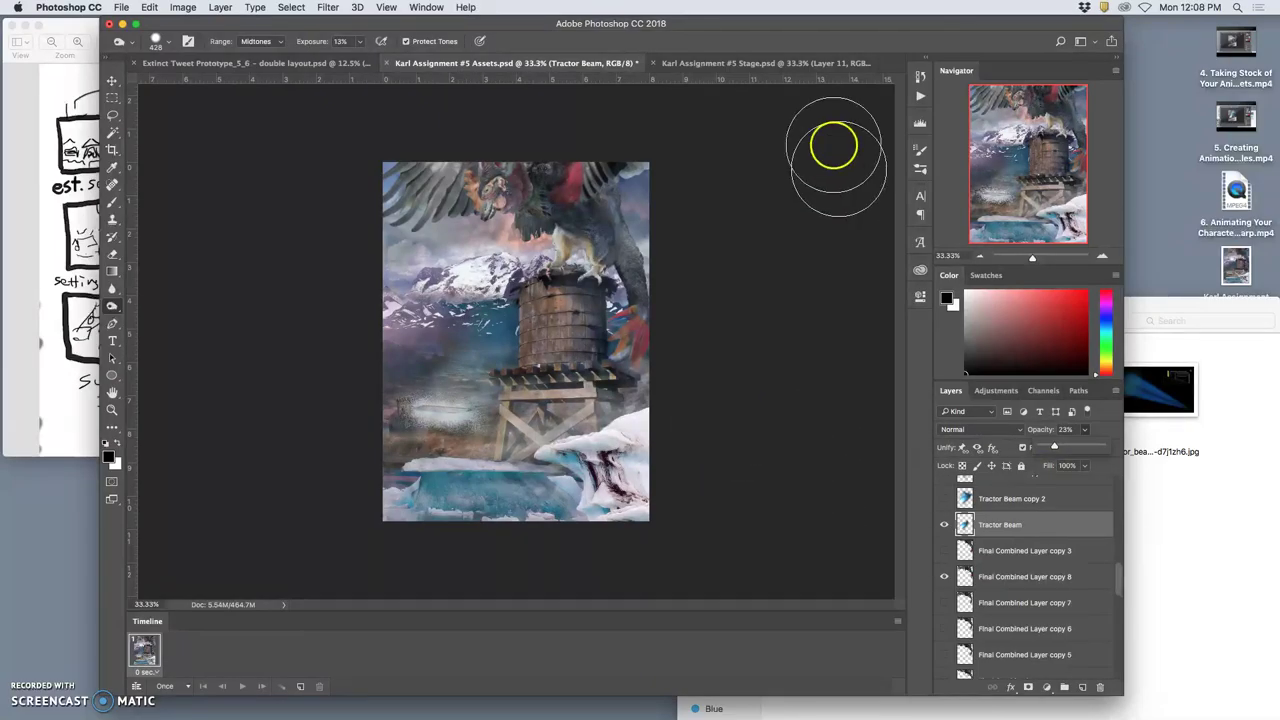
- Switch back and forth between the Stage and Assets documents to compare the faint beam composition with the Layer 11 frame
{"action": "left_click", "coordinate": [777, 63]}
{"action": "left_click", "coordinate": [602, 64]}
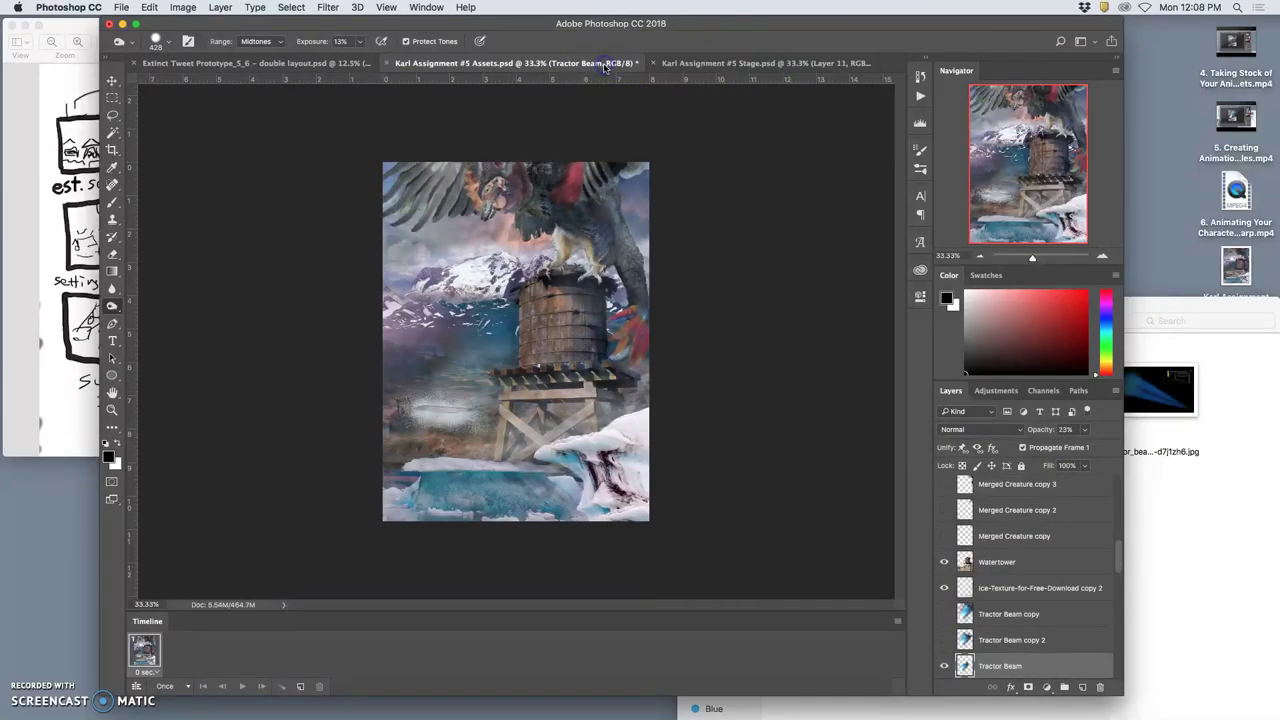
{"action": "left_click", "coordinate": [700, 63]}
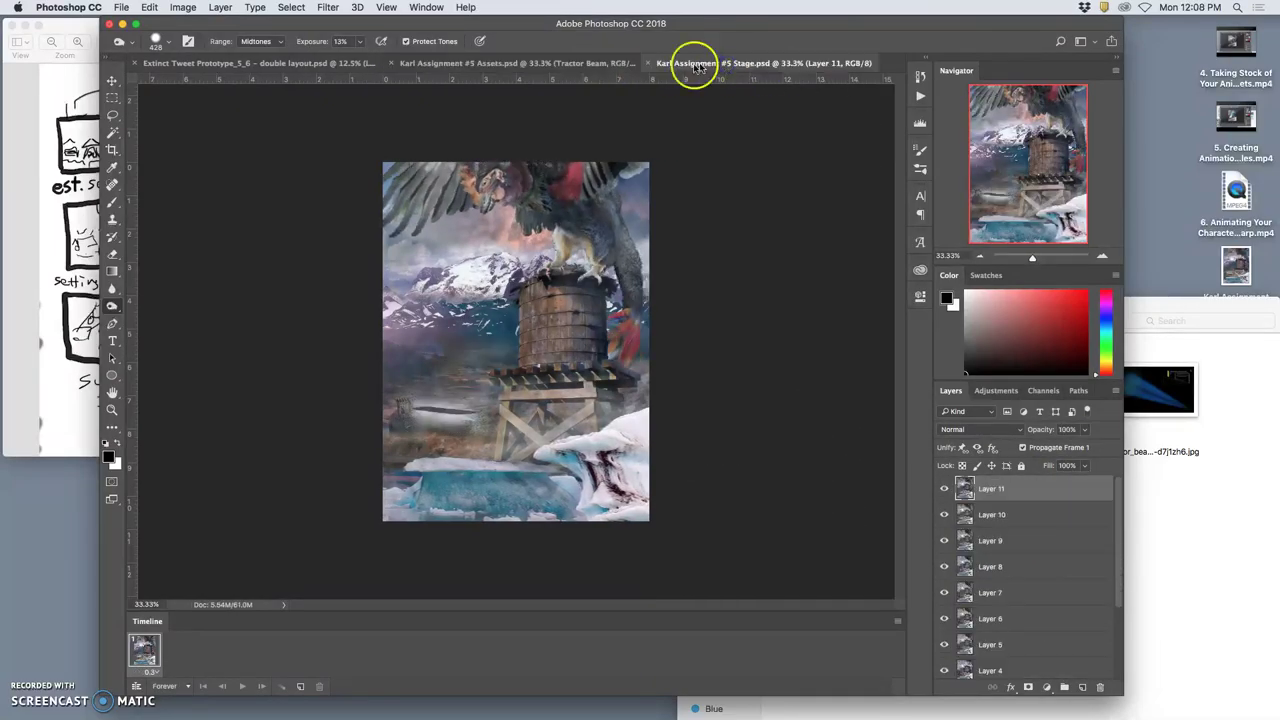
{"action": "left_click", "coordinate": [608, 64]}
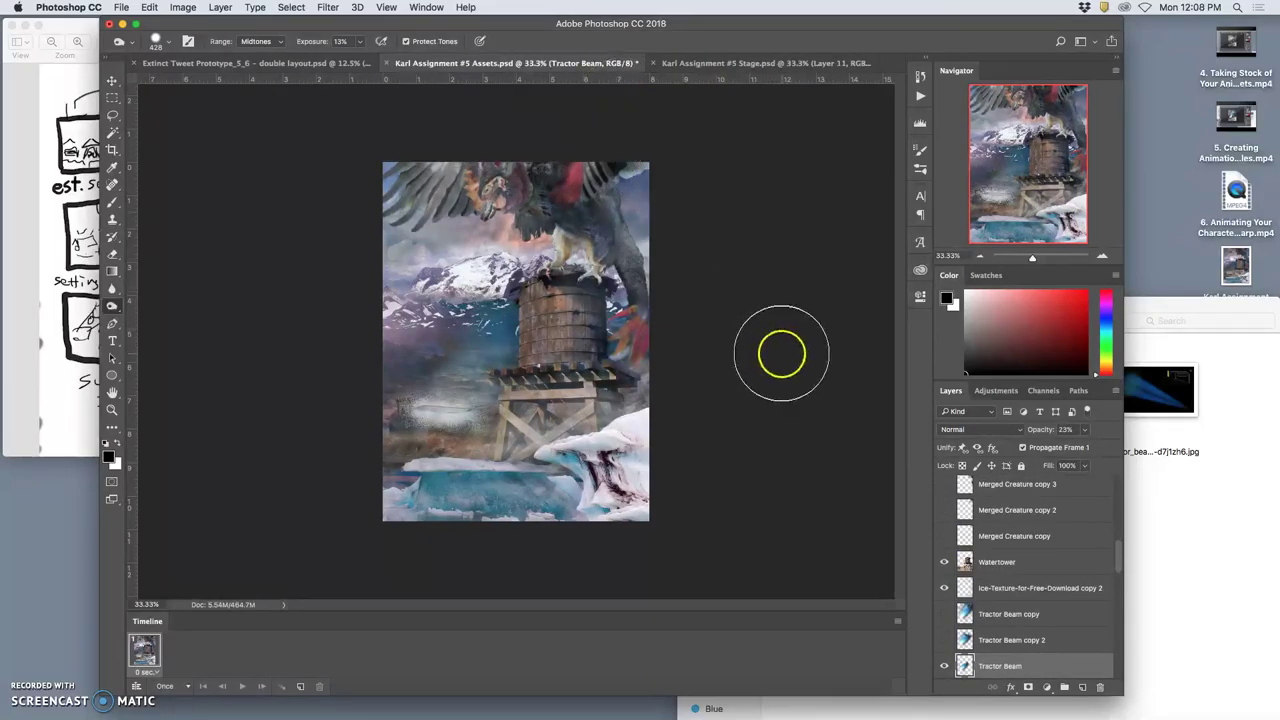
- Stamp all visible layers into a new layer above foreground ice, and paste that merged frame into the Stage document as Layer 12
{"action": "scroll", "coordinate": [990, 495], "scroll_direction": "up", "scroll_amount": 10}
{"action": "left_click", "coordinate": [988, 492]}
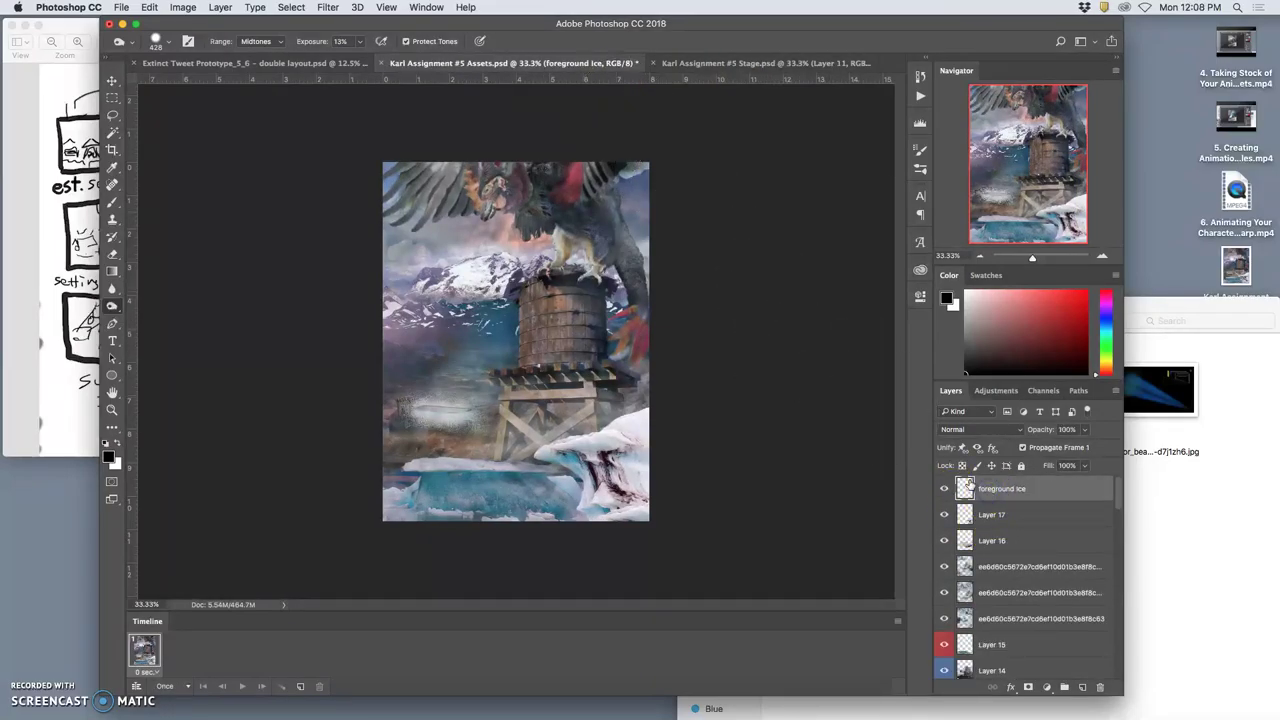
{"action": "left_click", "coordinate": [222, 7]}
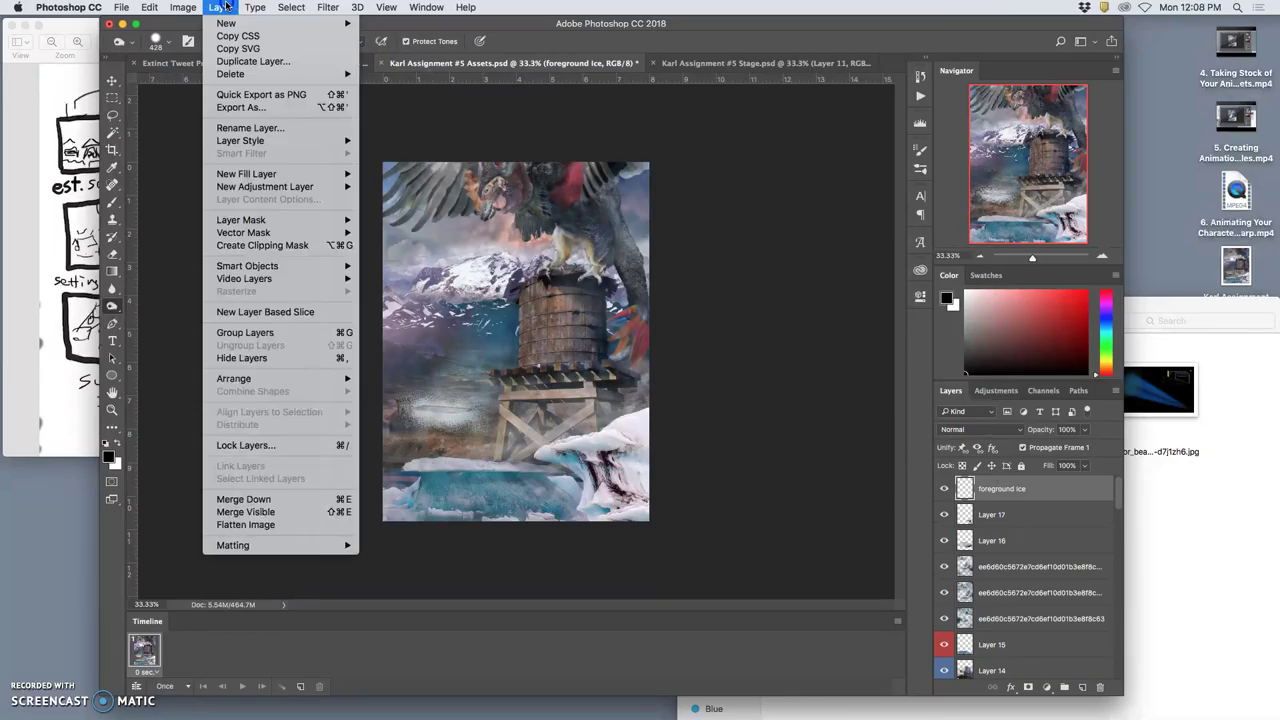
{"action": "left_click", "coordinate": [245, 511], "text": "alt"}
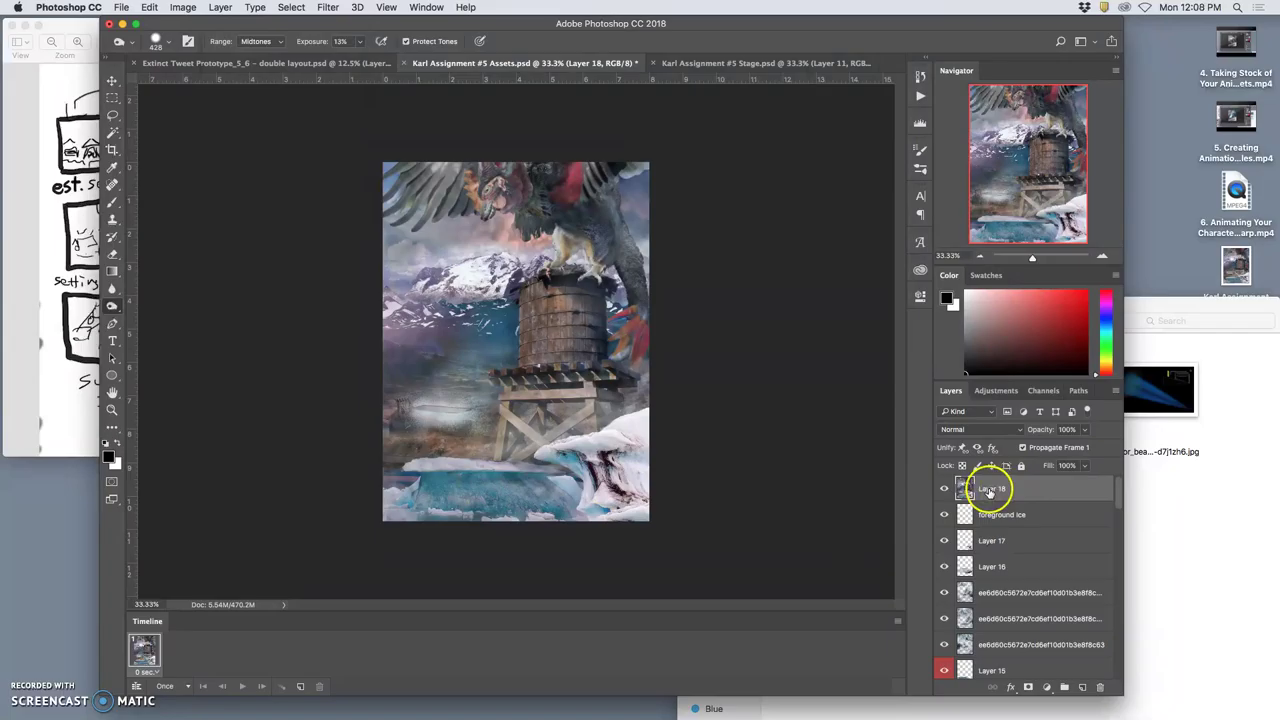
{"action": "left_click", "coordinate": [966, 489], "text": "super"}
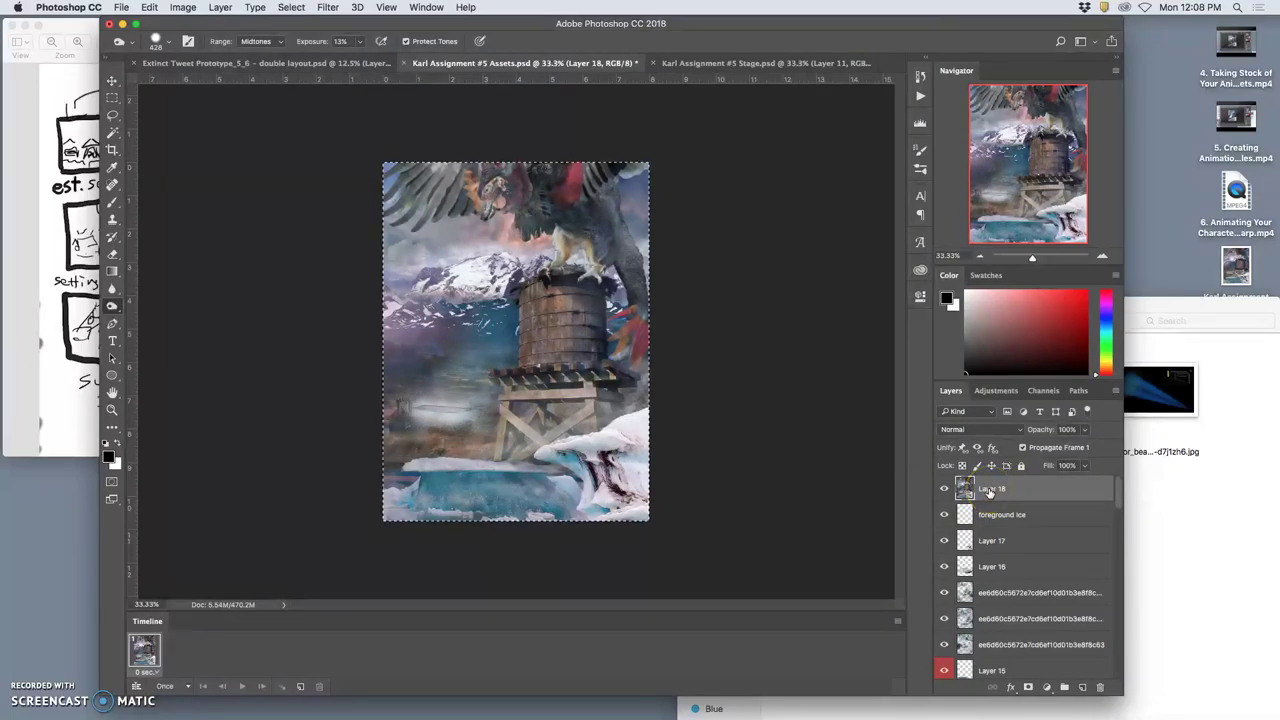
{"action": "left_click", "coordinate": [743, 64]}
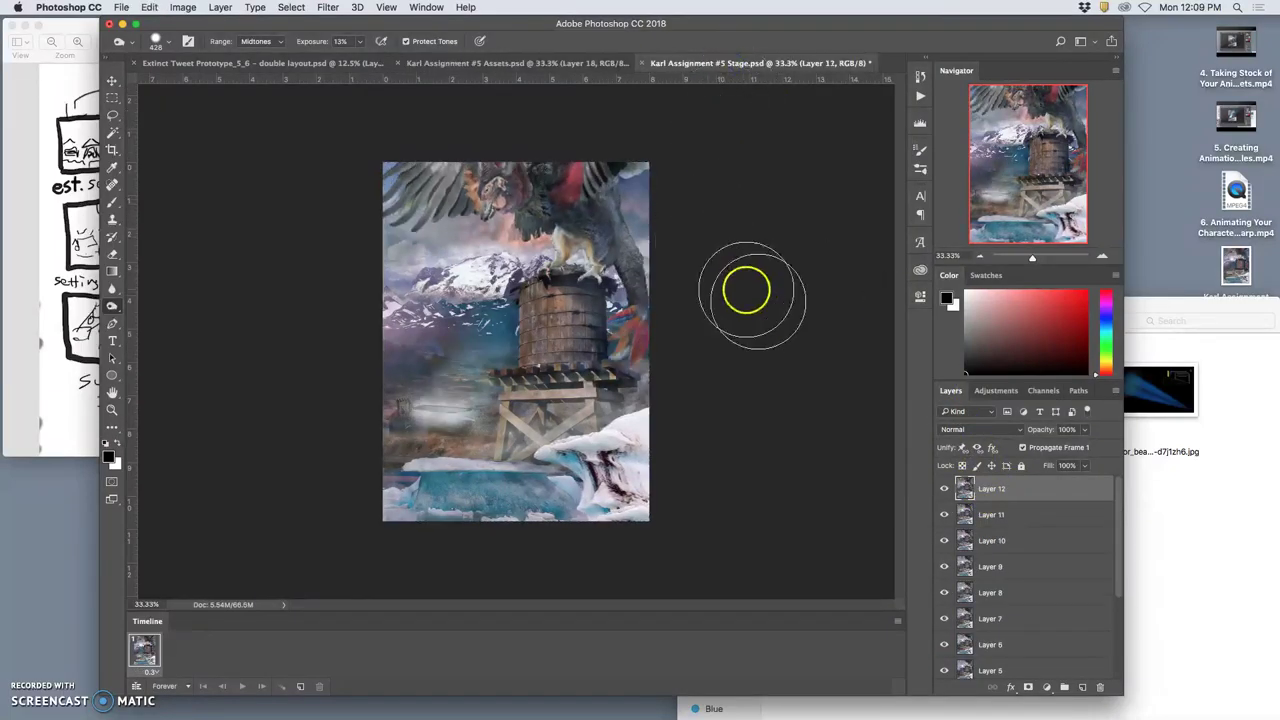
- Toggle Layer 12's visibility repeatedly in the Stage document to compare the new frame with Layer 11
{"action": "left_click", "coordinate": [945, 489]}
{"action": "left_click", "coordinate": [945, 489]}
{"action": "left_click", "coordinate": [945, 489]}
{"action": "left_click", "coordinate": [945, 489]}
{"action": "left_click", "coordinate": [945, 489]}
{"action": "left_click", "coordinate": [945, 489]}
{"action": "left_click", "coordinate": [945, 489]}
{"action": "left_click", "coordinate": [945, 489]}
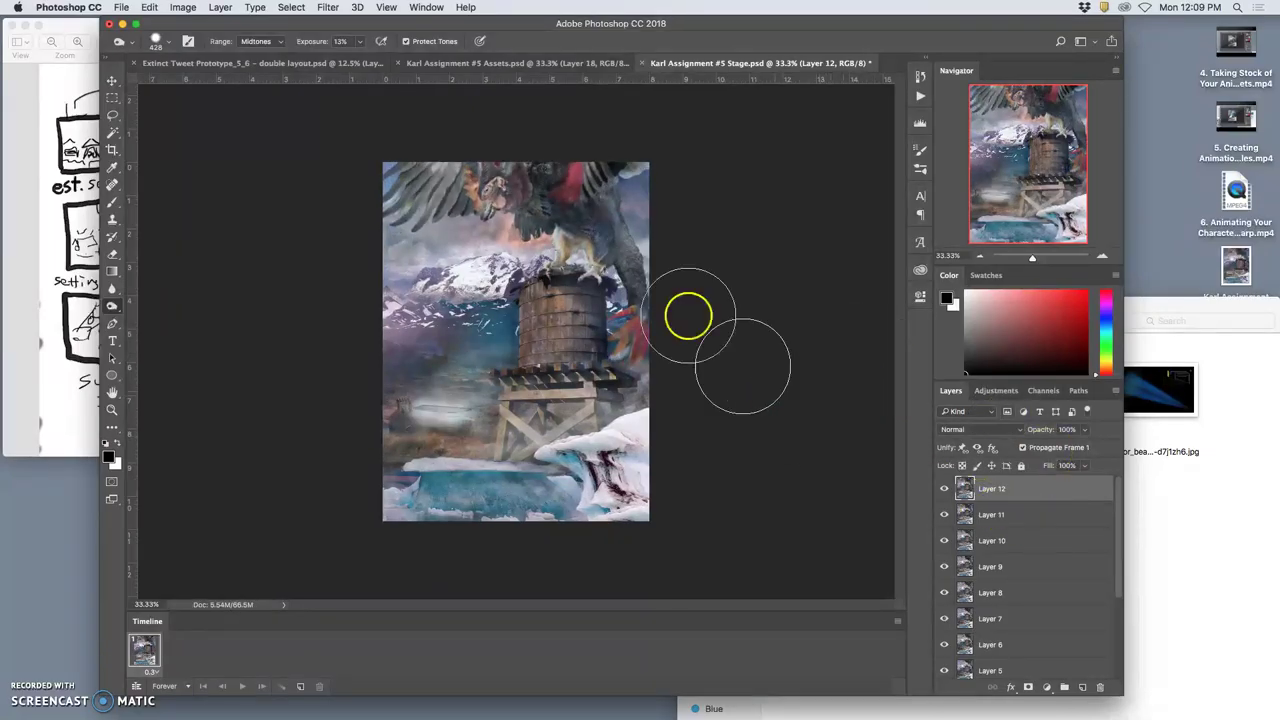
- Save the Stage document and consult the storyboard sketch before returning to the Assets document
{"action": "key", "text": "super+s"}
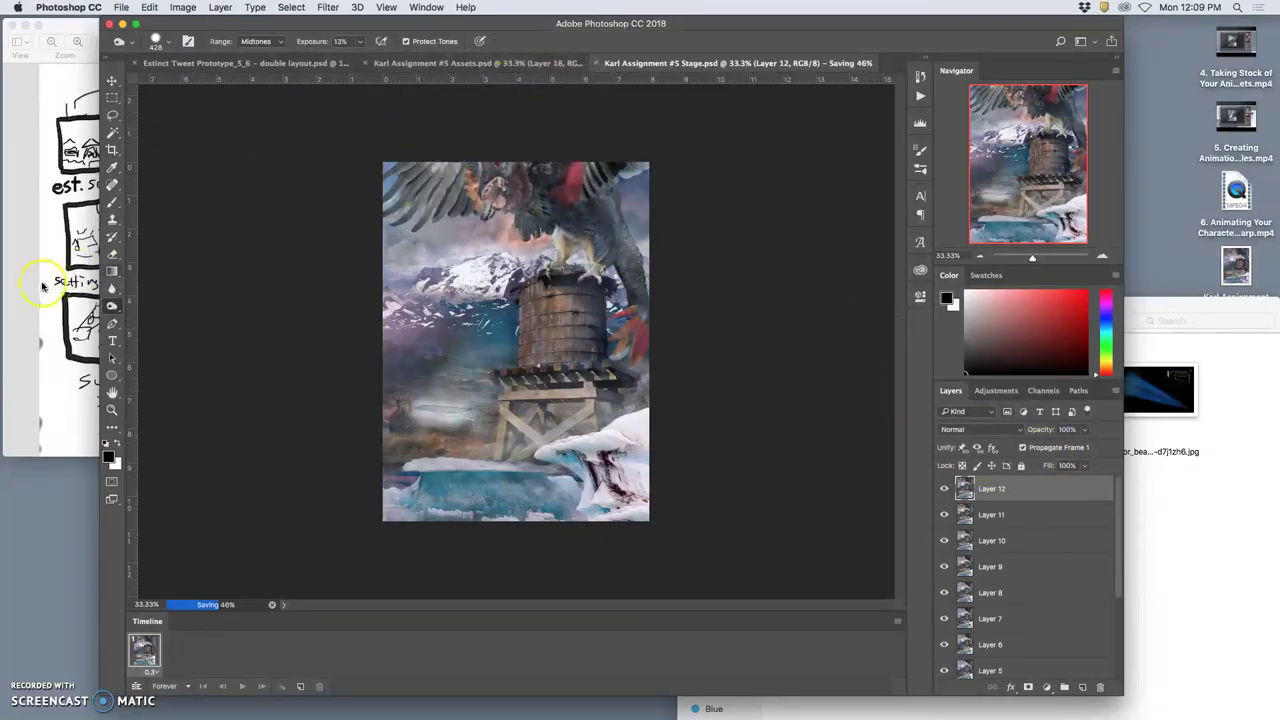
{"action": "left_click", "coordinate": [42, 287]}
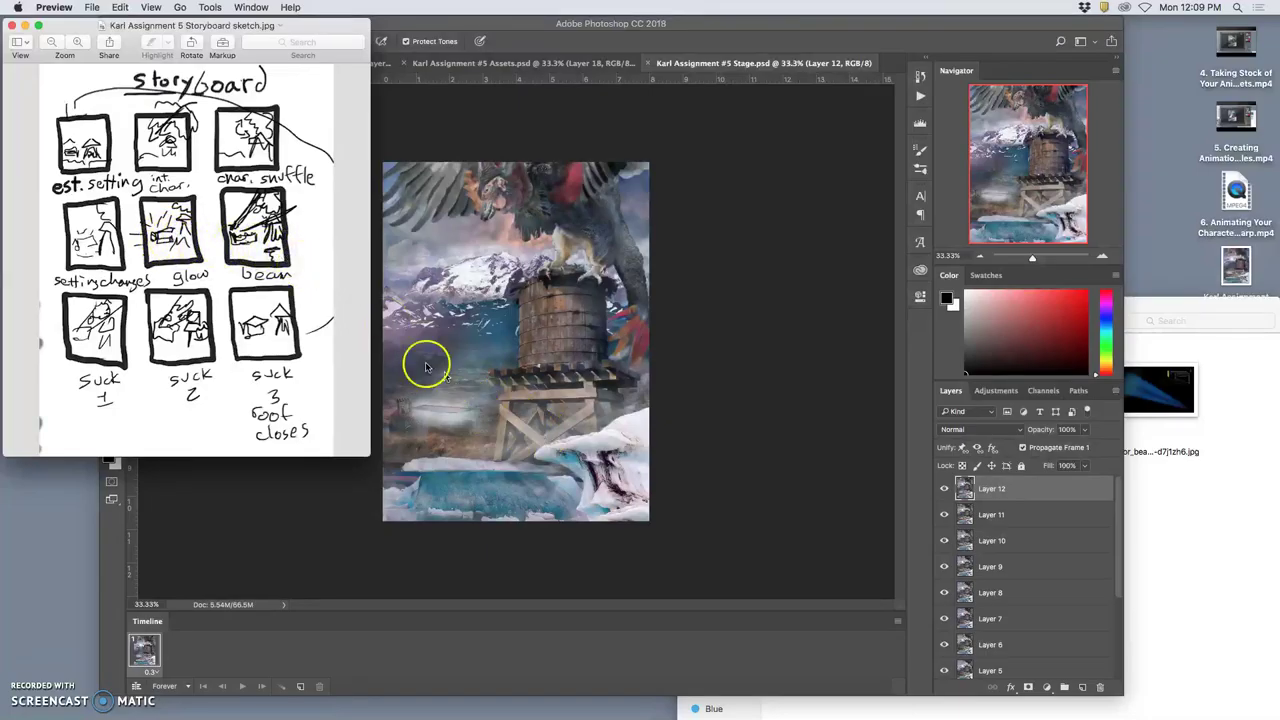
{"action": "left_click", "coordinate": [592, 65]}
{"action": "left_click", "coordinate": [592, 65]}
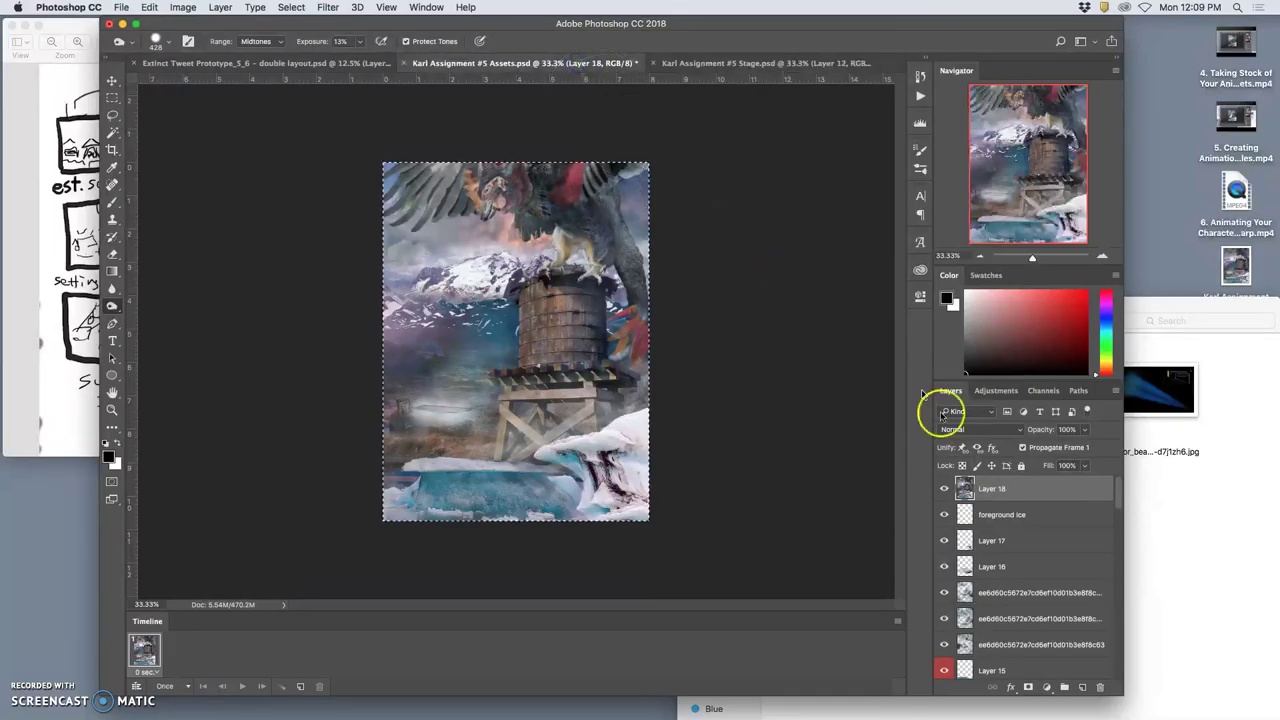
- Deselect and delete the merged Layer 18 from the Assets document, and pick the Move tool
{"action": "key", "text": "super+d"}
{"action": "key", "text": "BackSpace"}
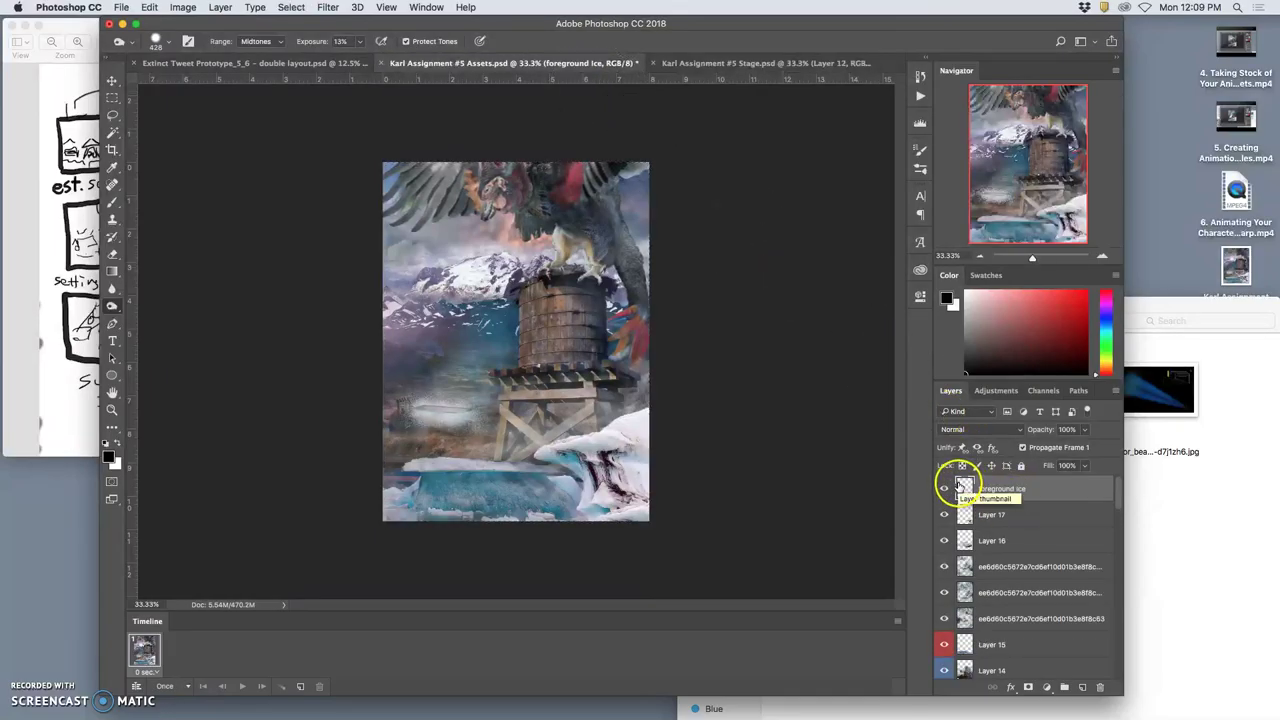
{"action": "left_click", "coordinate": [133, 100]}
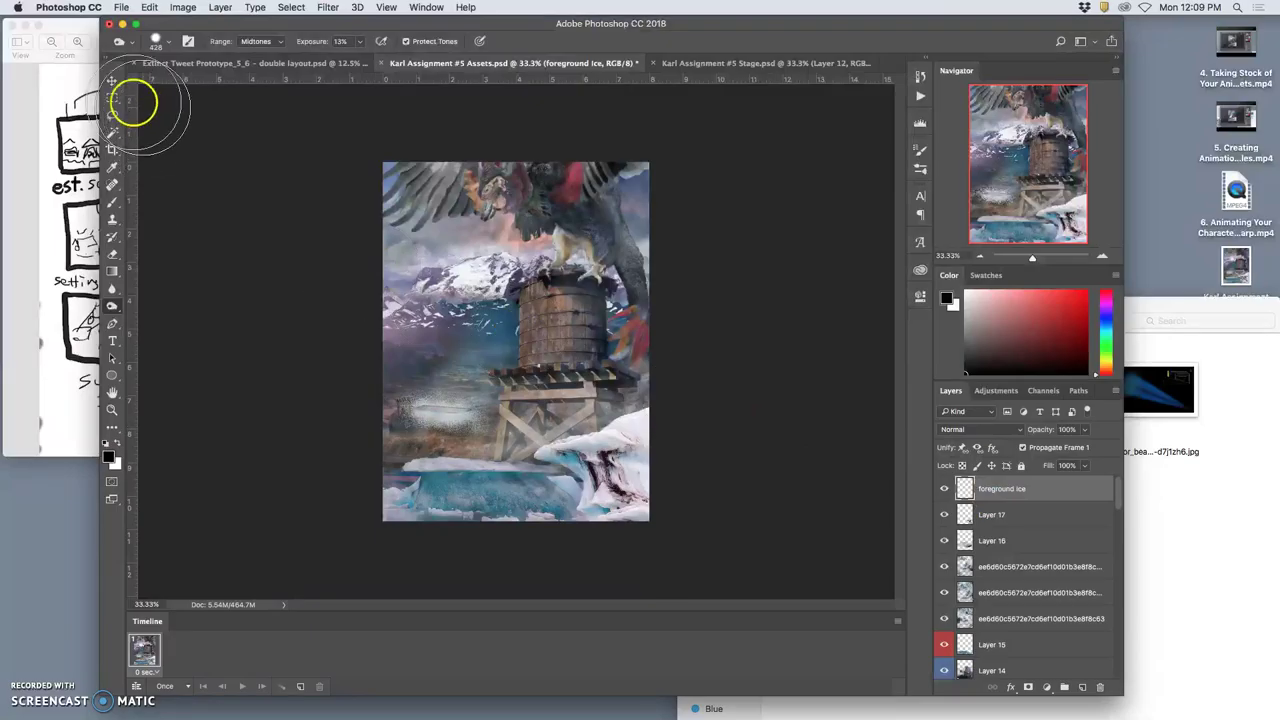
{"action": "key", "text": "v"}
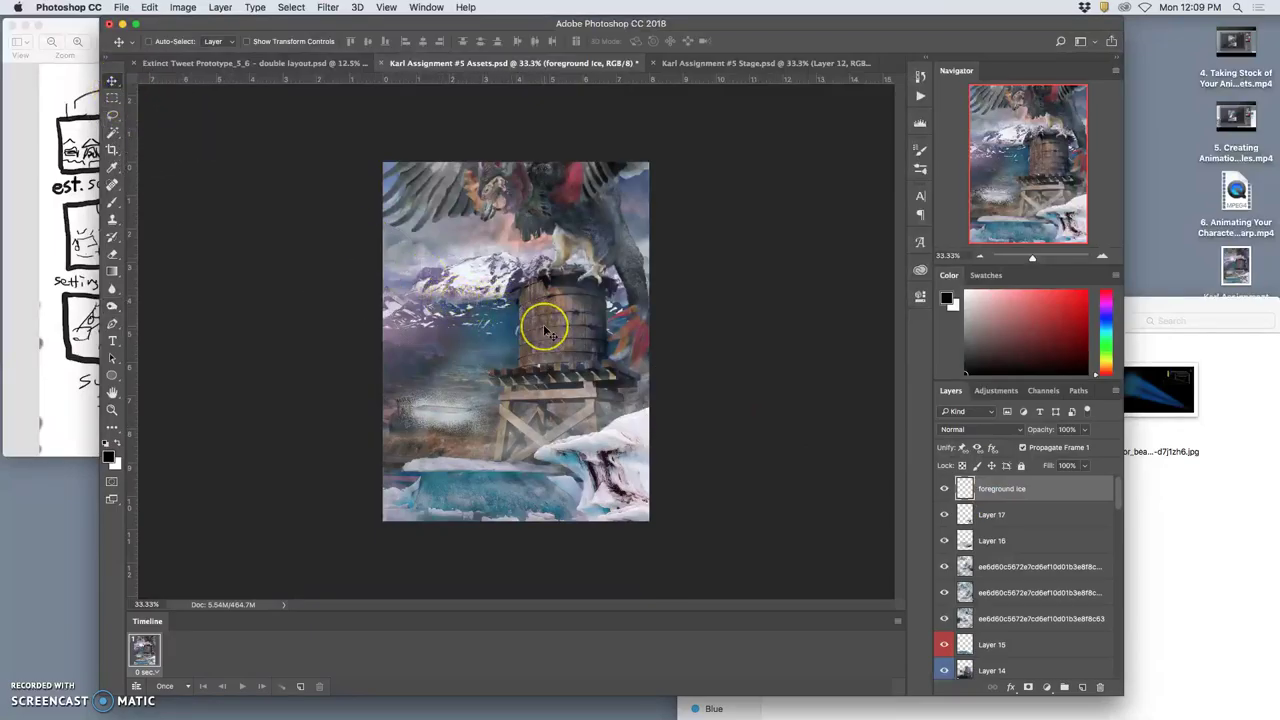
- Examine the upper layers of the Assets document, from Layer 17 through the three ee6d60c texture layers to Layer 15, including their opacity
{"action": "left_click", "coordinate": [1000, 512]}
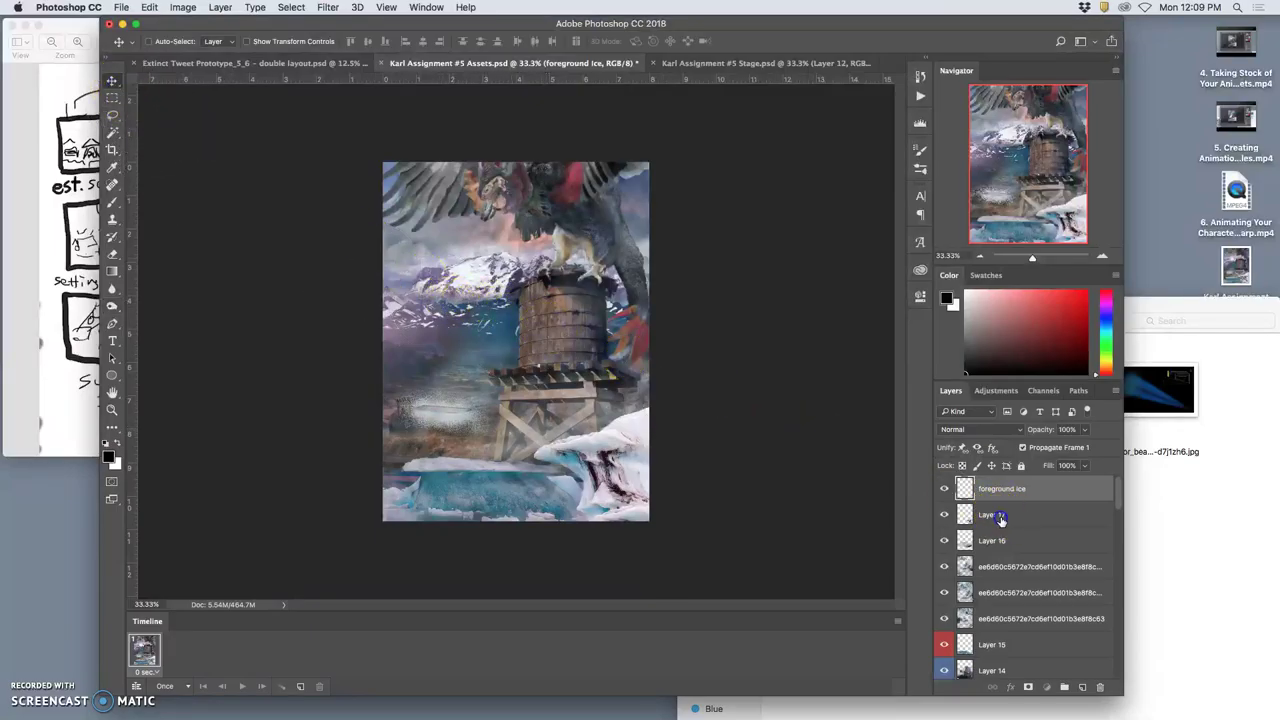
{"action": "left_click", "coordinate": [944, 512]}
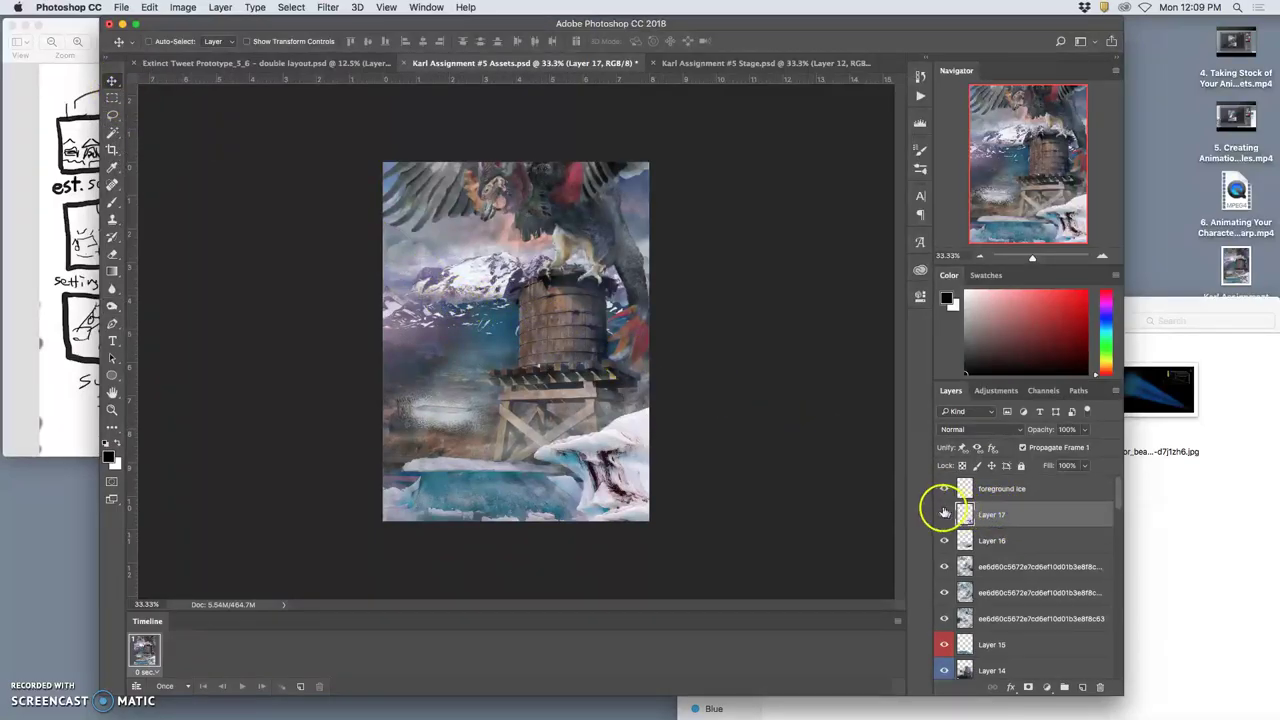
{"action": "left_click", "coordinate": [991, 648]}
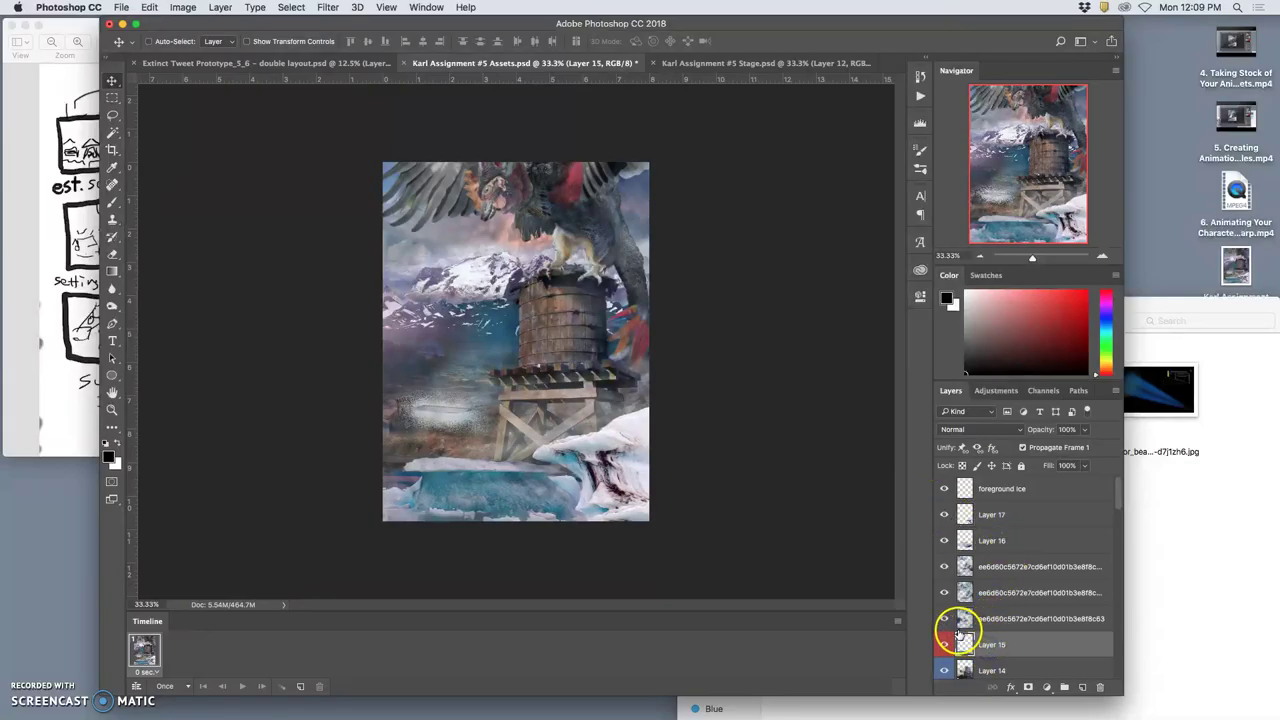
{"action": "left_click", "coordinate": [1008, 576]}
{"action": "mouse_move", "coordinate": [1084, 429]}
{"action": "left_mouse_down"}
{"action": "mouse_move", "coordinate": [1066, 449]}
{"action": "mouse_move", "coordinate": [1077, 445]}
{"action": "left_mouse_up"}
{"action": "left_click", "coordinate": [1035, 592]}
{"action": "left_click", "coordinate": [1035, 618]}
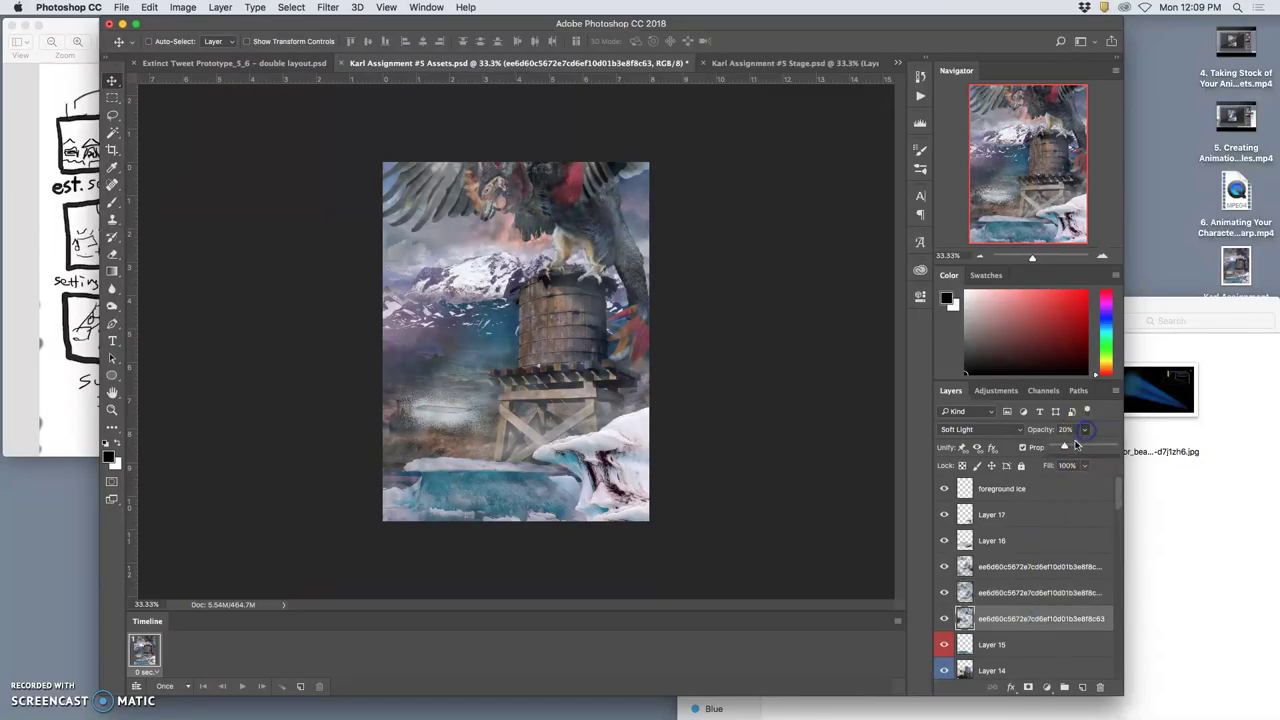
{"action": "left_click", "coordinate": [996, 545]}
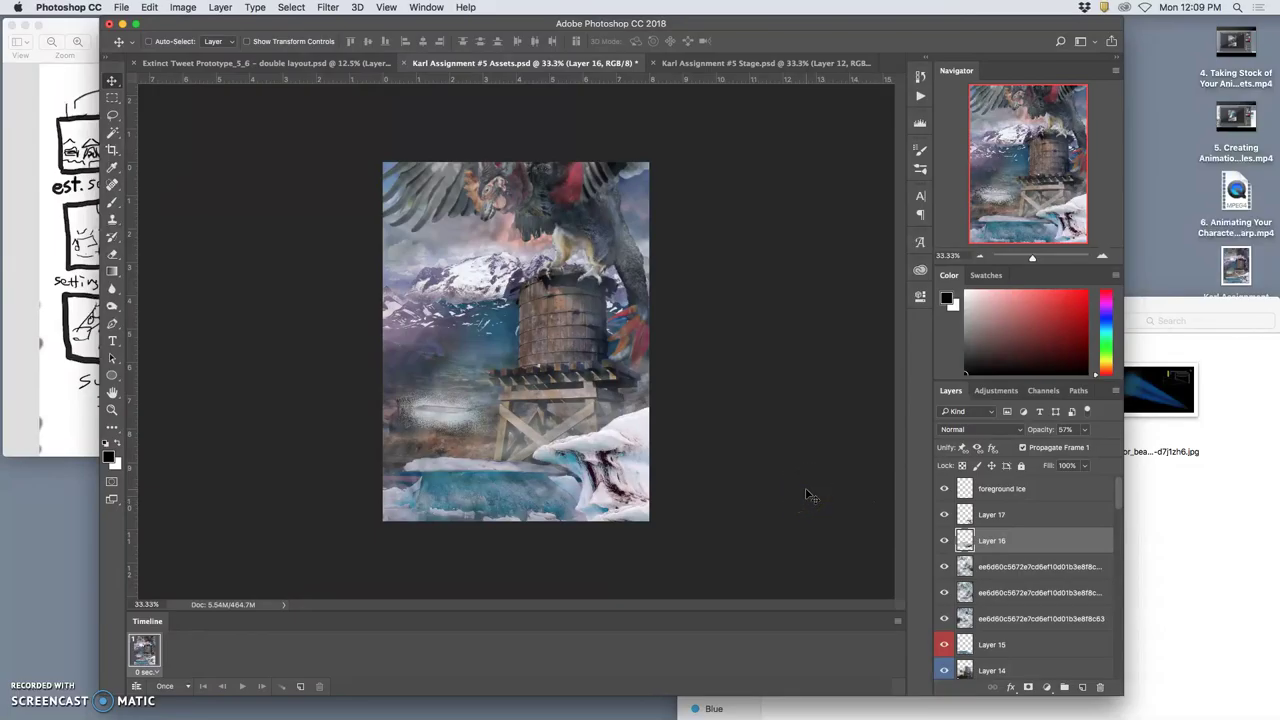
- Raise the Tractor Beam layer's opacity to 46% for the next frame
{"action": "scroll", "coordinate": [1014, 506], "scroll_direction": "down", "scroll_amount": 3}
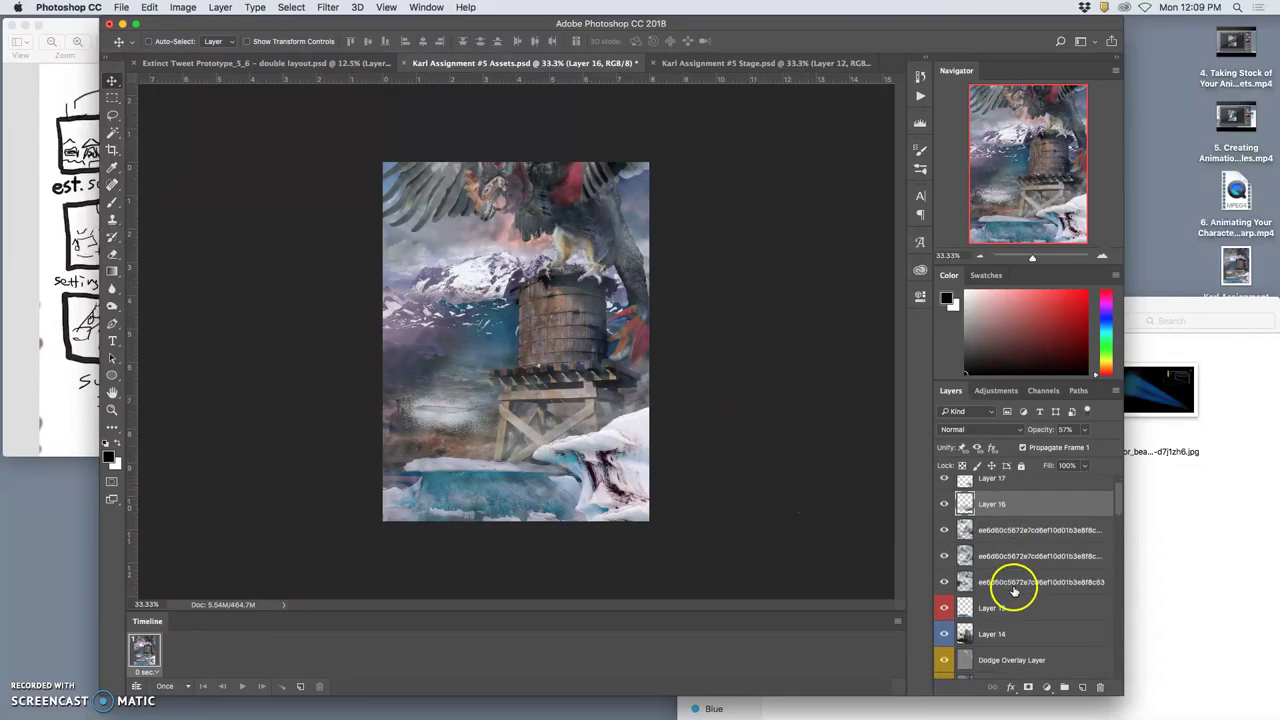
{"action": "scroll", "coordinate": [1014, 590], "scroll_direction": "down", "scroll_amount": 5}
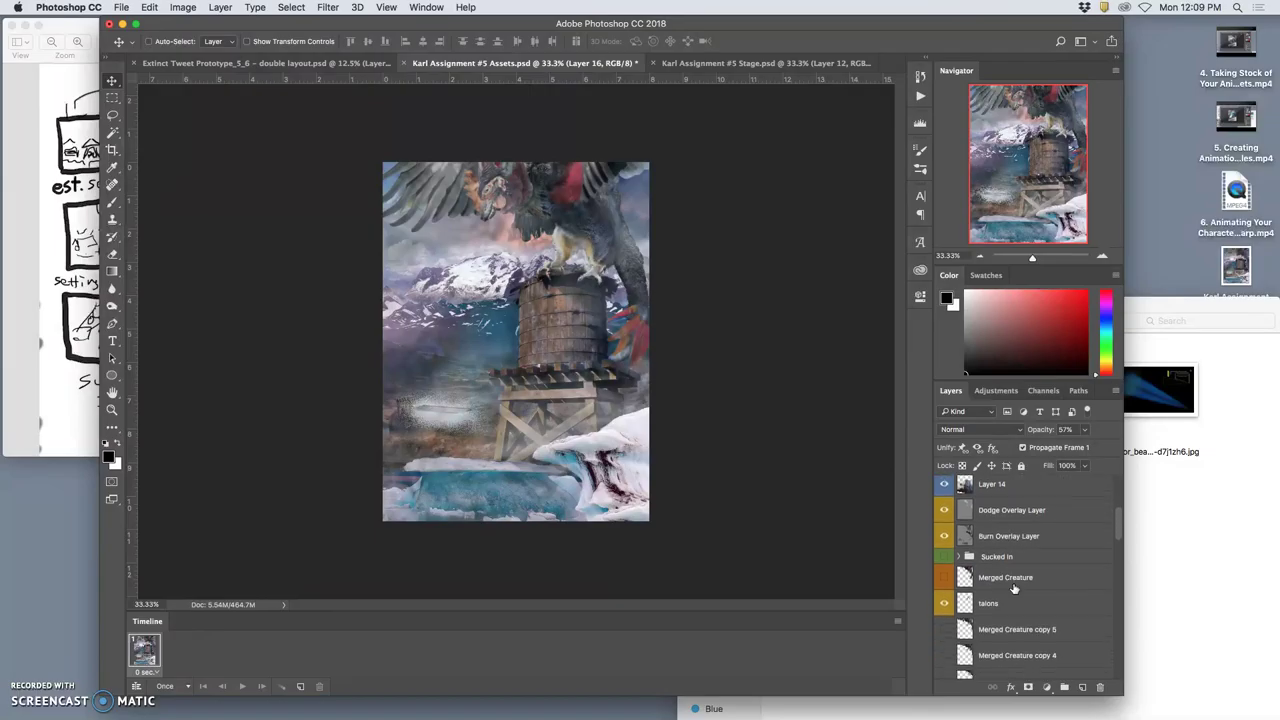
{"action": "scroll", "coordinate": [1014, 589], "scroll_direction": "down", "scroll_amount": 10}
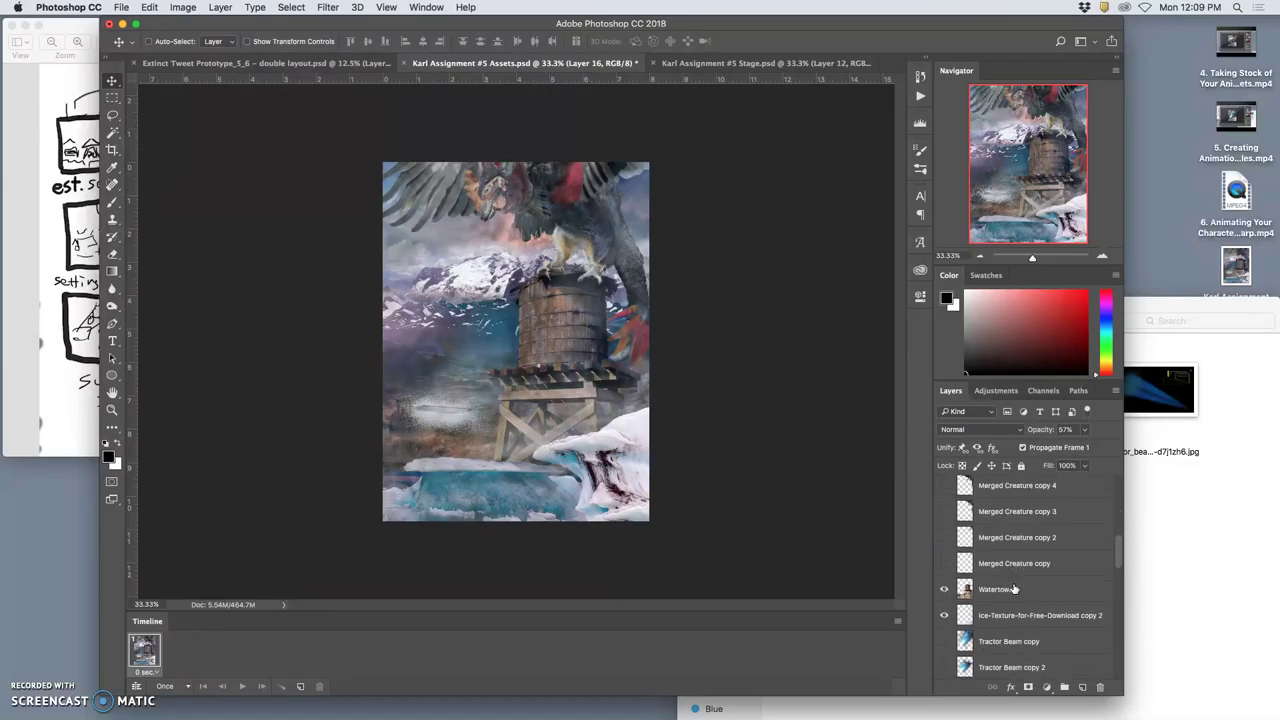
{"action": "left_click", "coordinate": [1000, 596]}
{"action": "left_click", "coordinate": [1084, 429]}
{"action": "left_click_drag", "start_coordinate": [1072, 446], "coordinate": [1083, 446]}
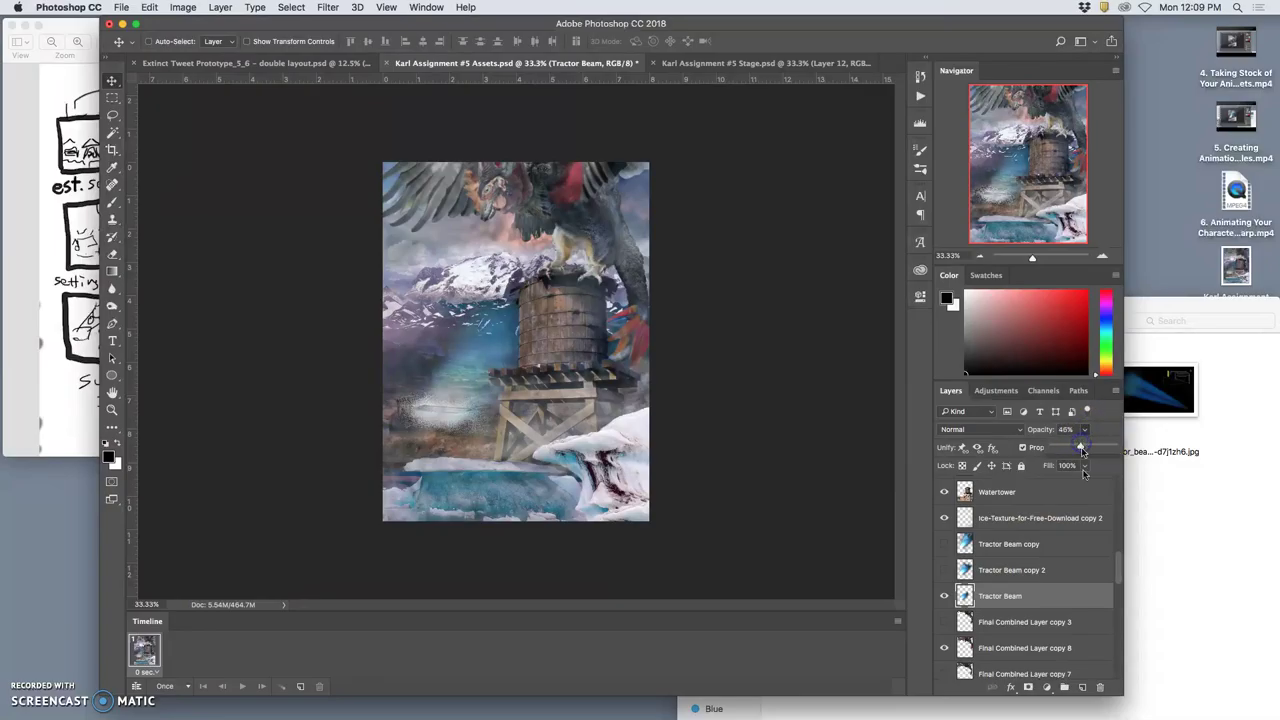
- Set the Outer Glow of Empty Church copy 3 to 17% spread and about 183 px size
{"action": "scroll", "coordinate": [1068, 594], "scroll_direction": "down", "scroll_amount": 5}
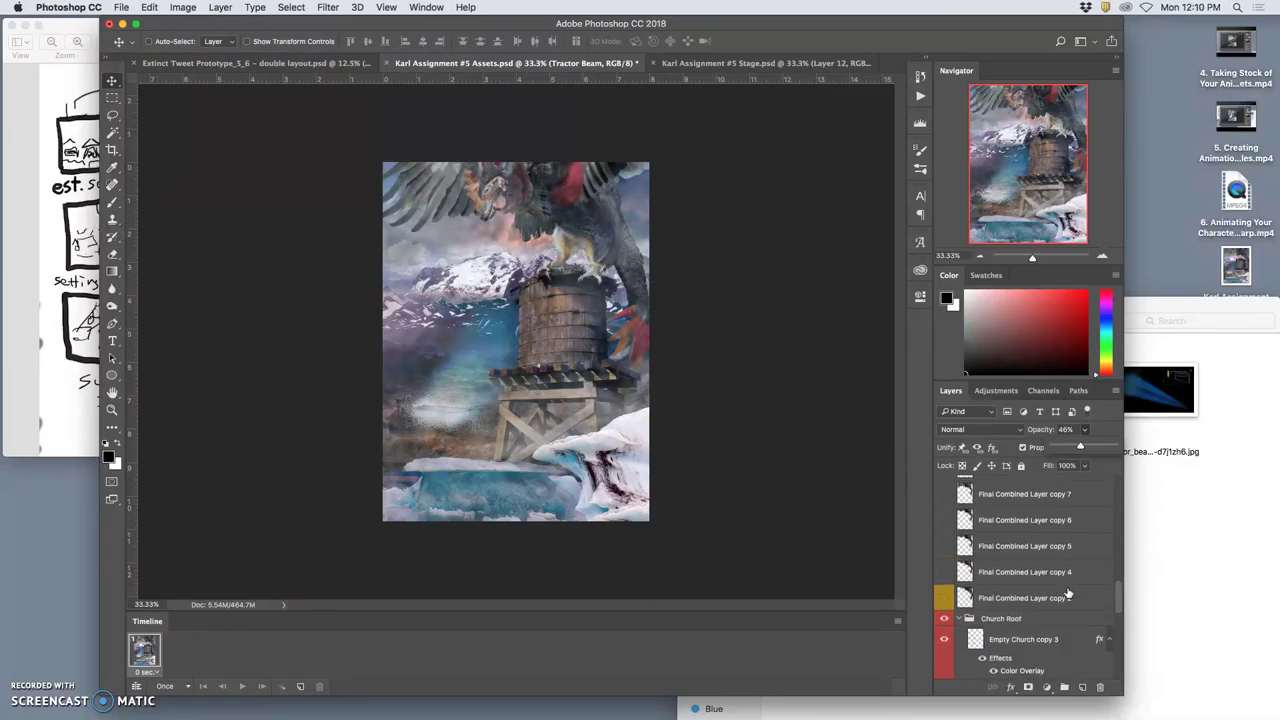
{"action": "scroll", "coordinate": [1068, 594], "scroll_direction": "down", "scroll_amount": 3}
{"action": "left_click", "coordinate": [1024, 590]}
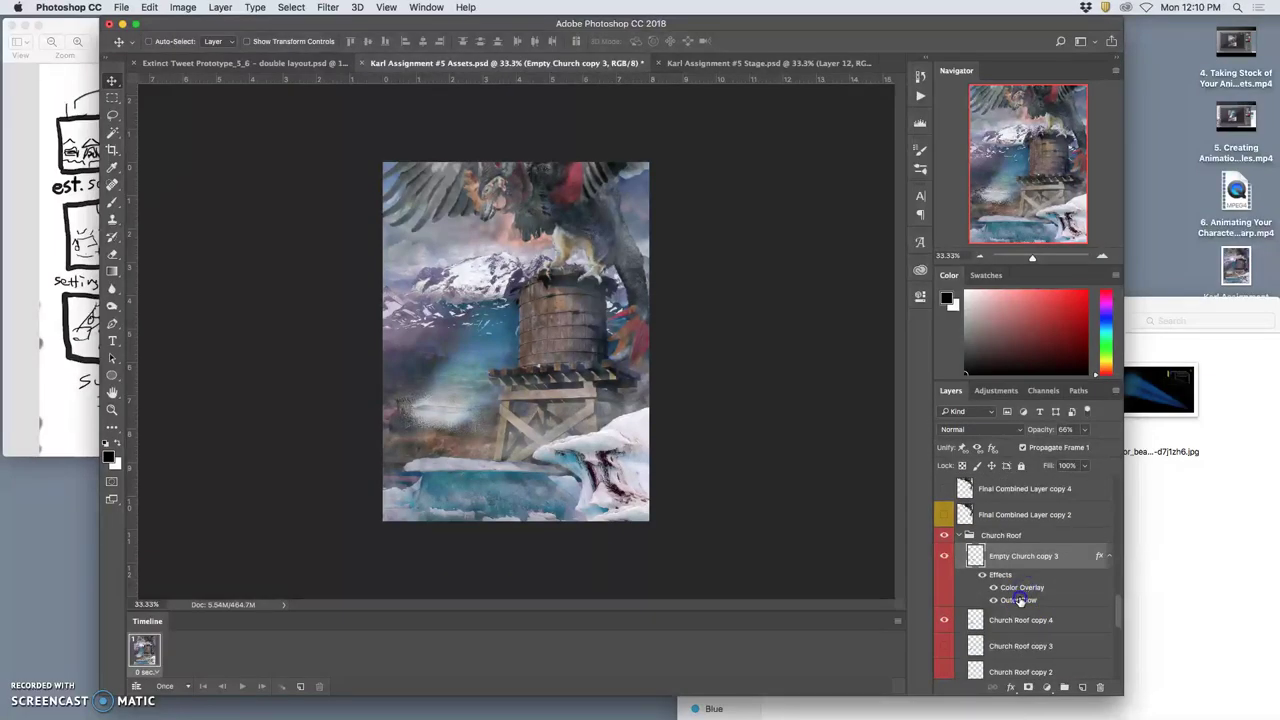
{"action": "double_click", "coordinate": [1019, 600]}
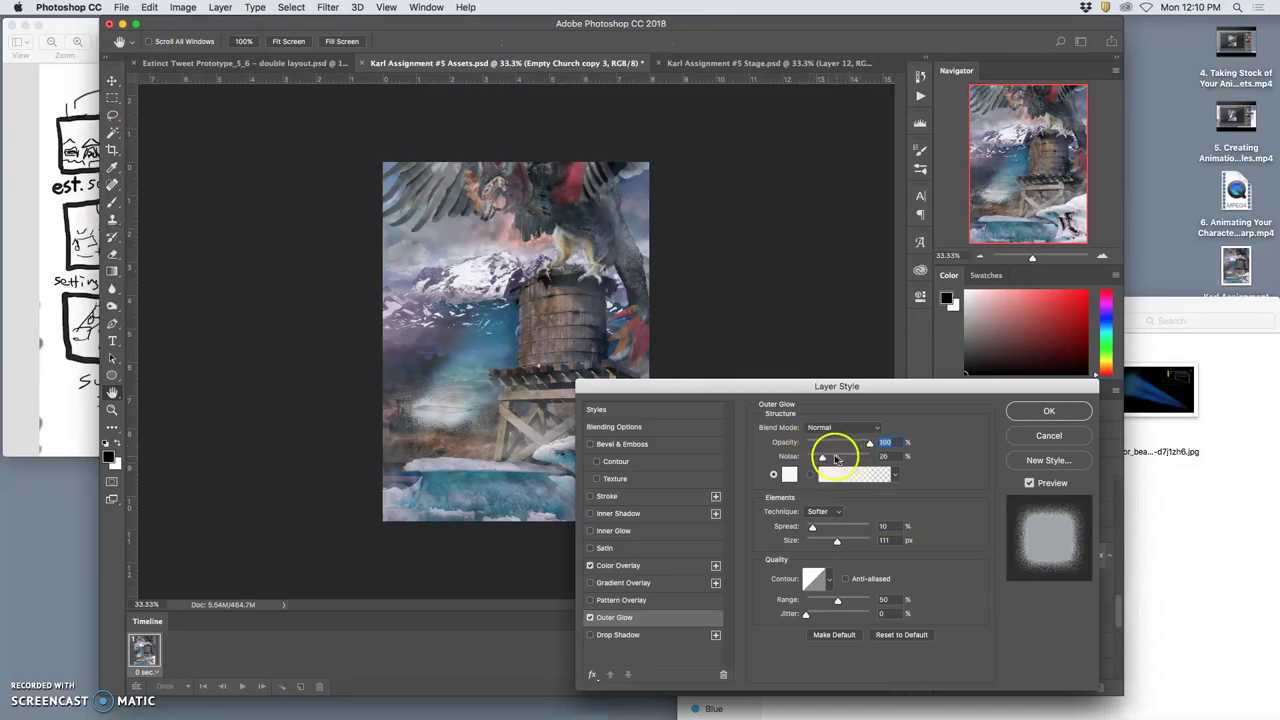
{"action": "left_click_drag", "start_coordinate": [815, 529], "coordinate": [818, 529]}
{"action": "left_click", "coordinate": [817, 529]}
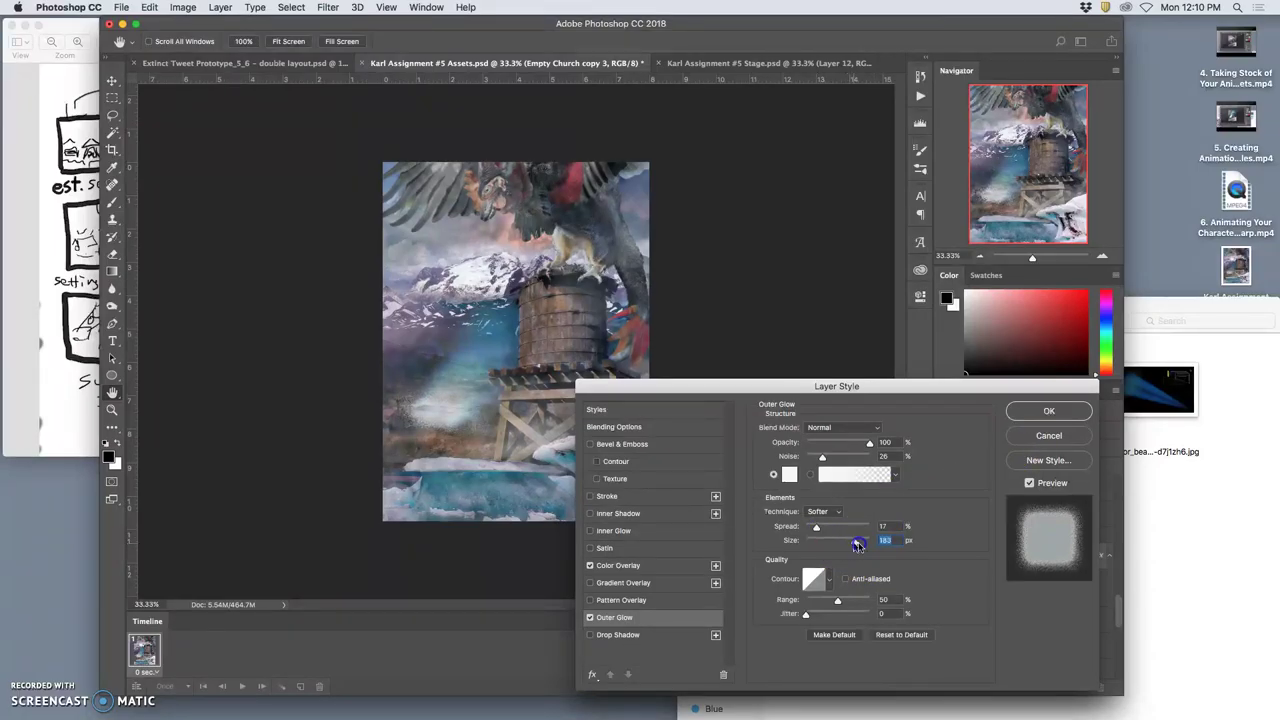
{"action": "left_click", "coordinate": [1040, 412]}
- Compare Final Combined Layer copy 8 with Final Combined Layer copy 7 by switching their visibility in the Assets document
{"action": "scroll", "coordinate": [1035, 510], "scroll_direction": "up", "scroll_amount": 2}
{"action": "scroll", "coordinate": [1035, 511], "scroll_direction": "up", "scroll_amount": 5}
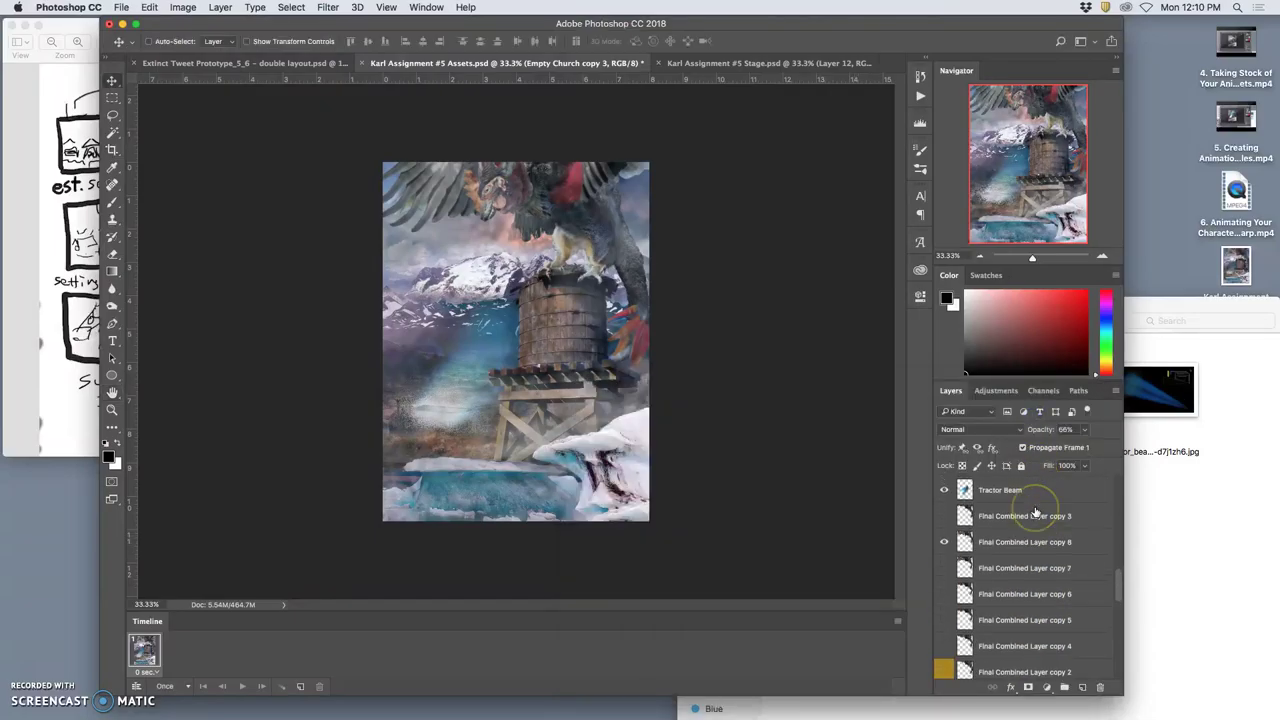
{"action": "scroll", "coordinate": [1035, 510], "scroll_direction": "down", "scroll_amount": 4}
{"action": "scroll", "coordinate": [1035, 511], "scroll_direction": "down", "scroll_amount": 5}
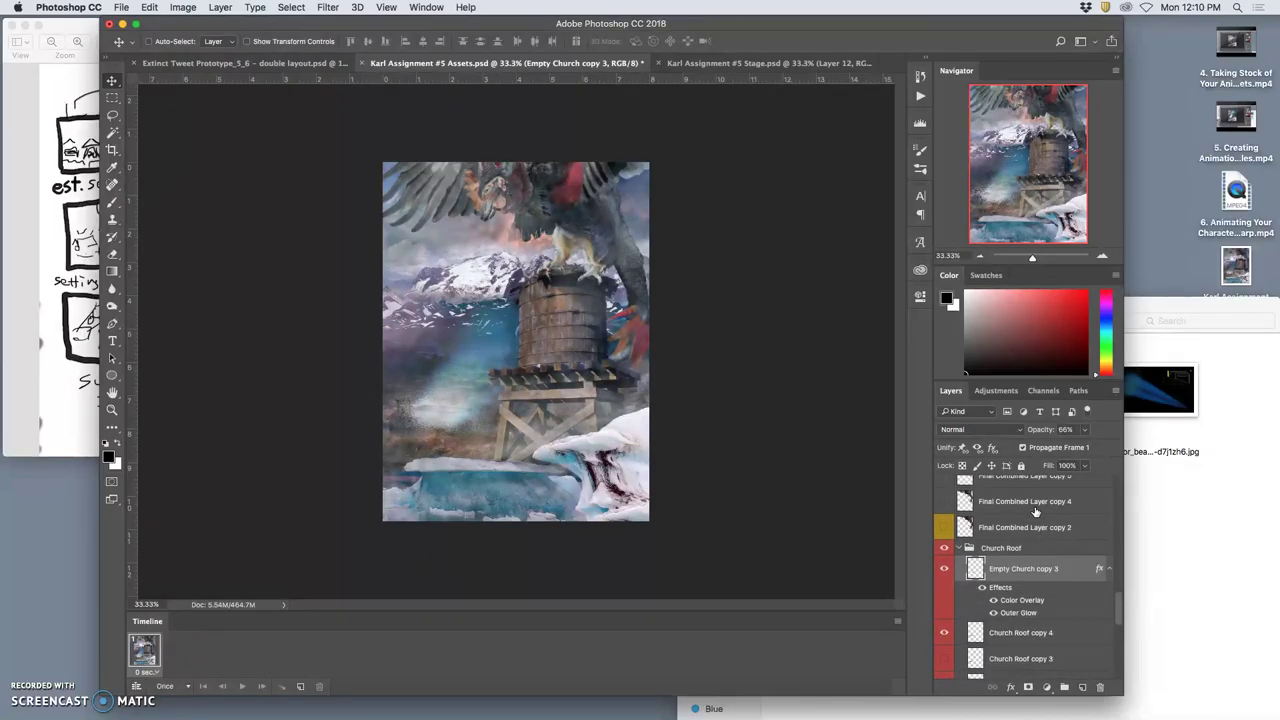
{"action": "scroll", "coordinate": [1035, 511], "scroll_direction": "up", "scroll_amount": 5}
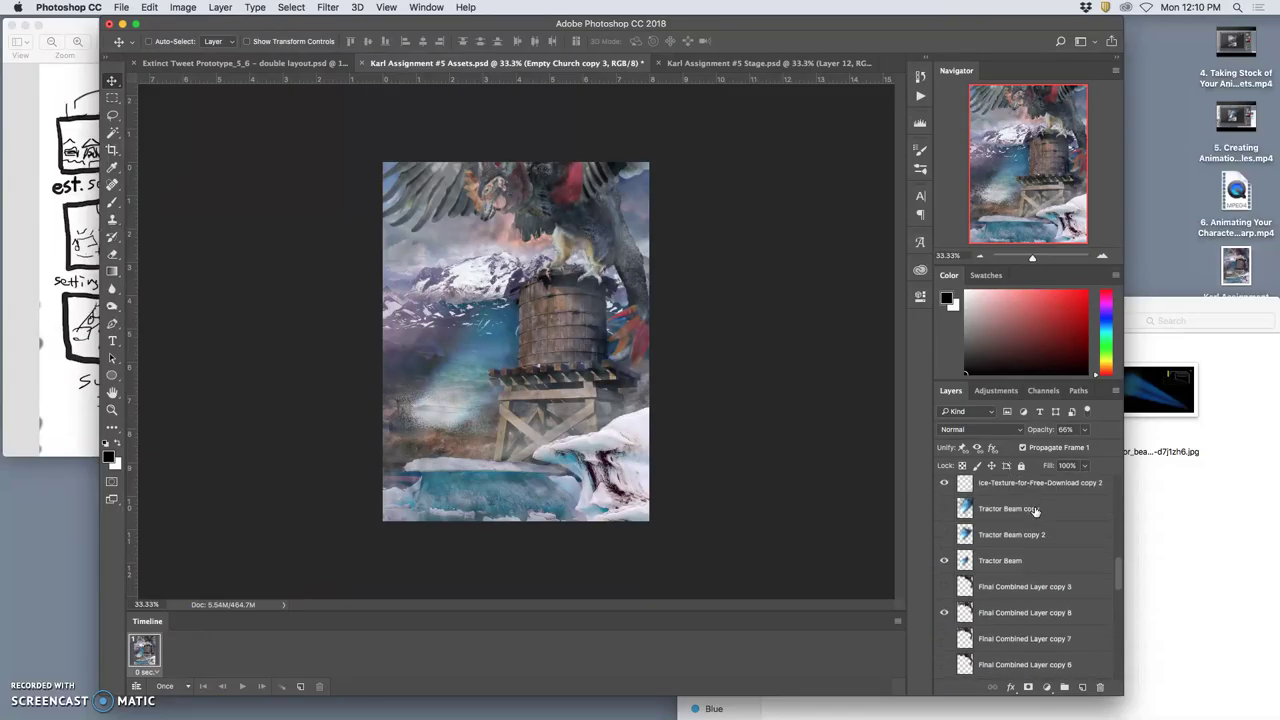
{"action": "left_click", "coordinate": [1006, 566]}
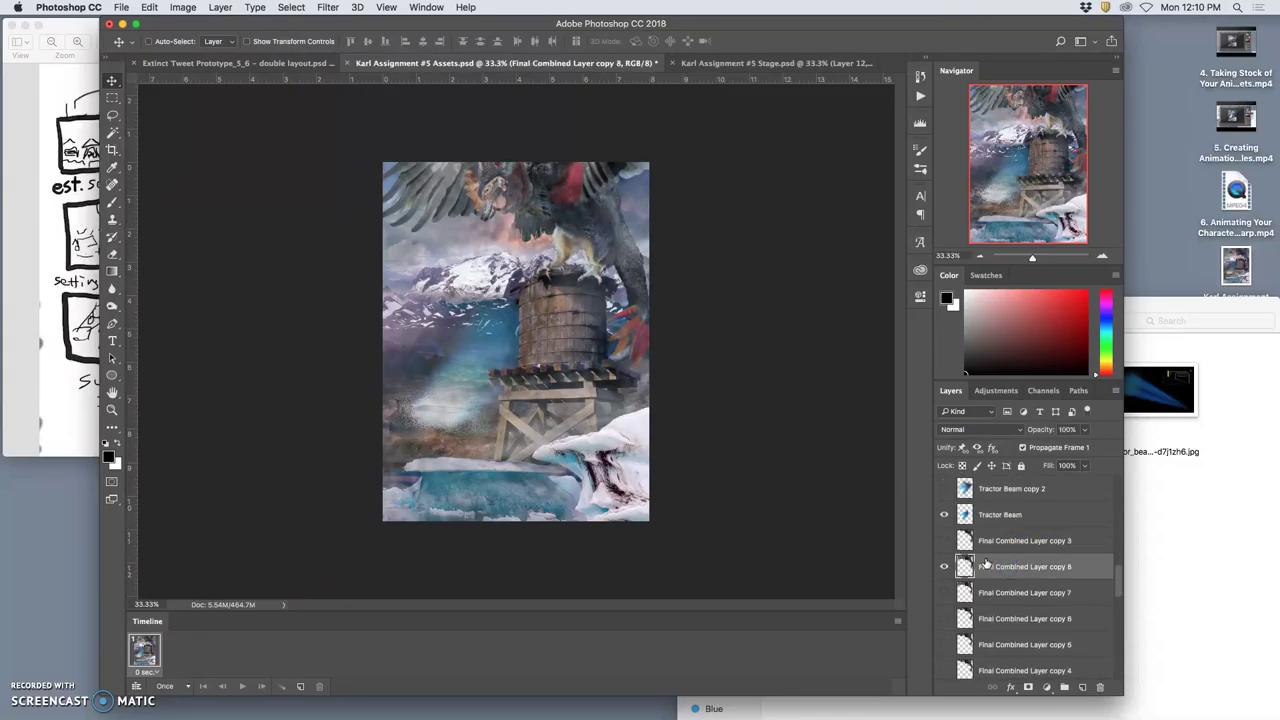
{"action": "left_click", "coordinate": [945, 592]}
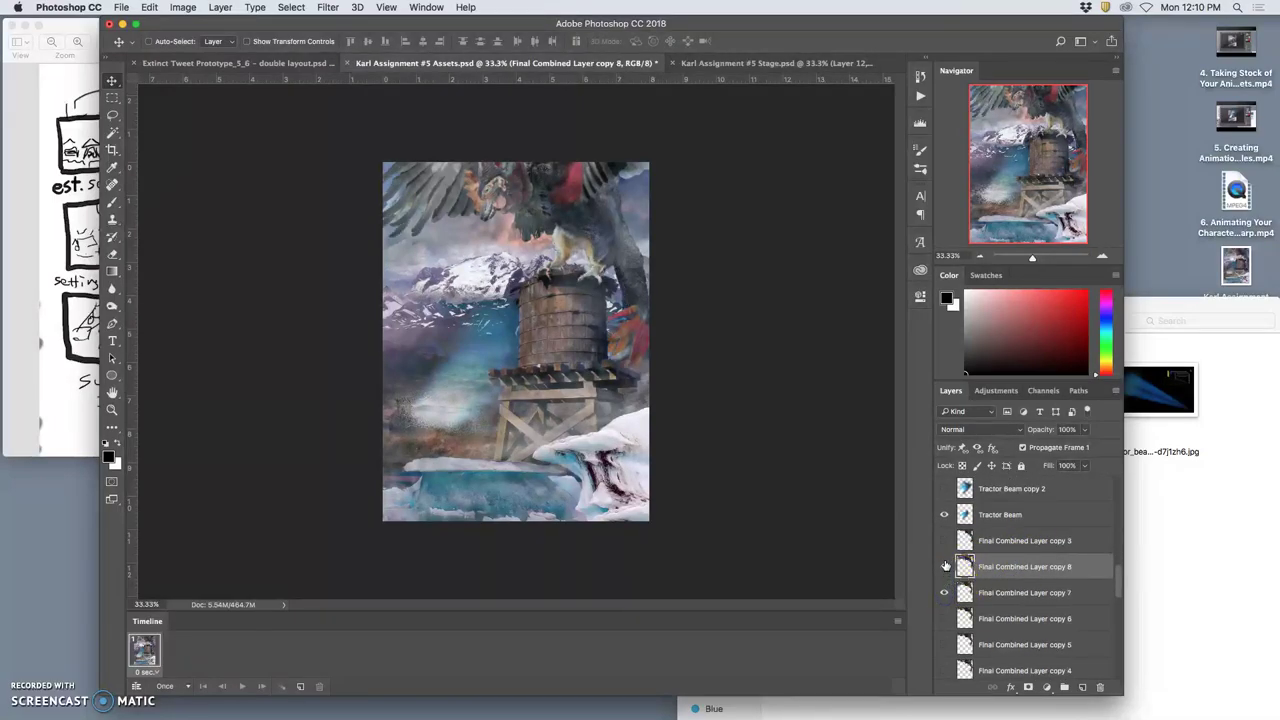
{"action": "left_click", "coordinate": [945, 568]}
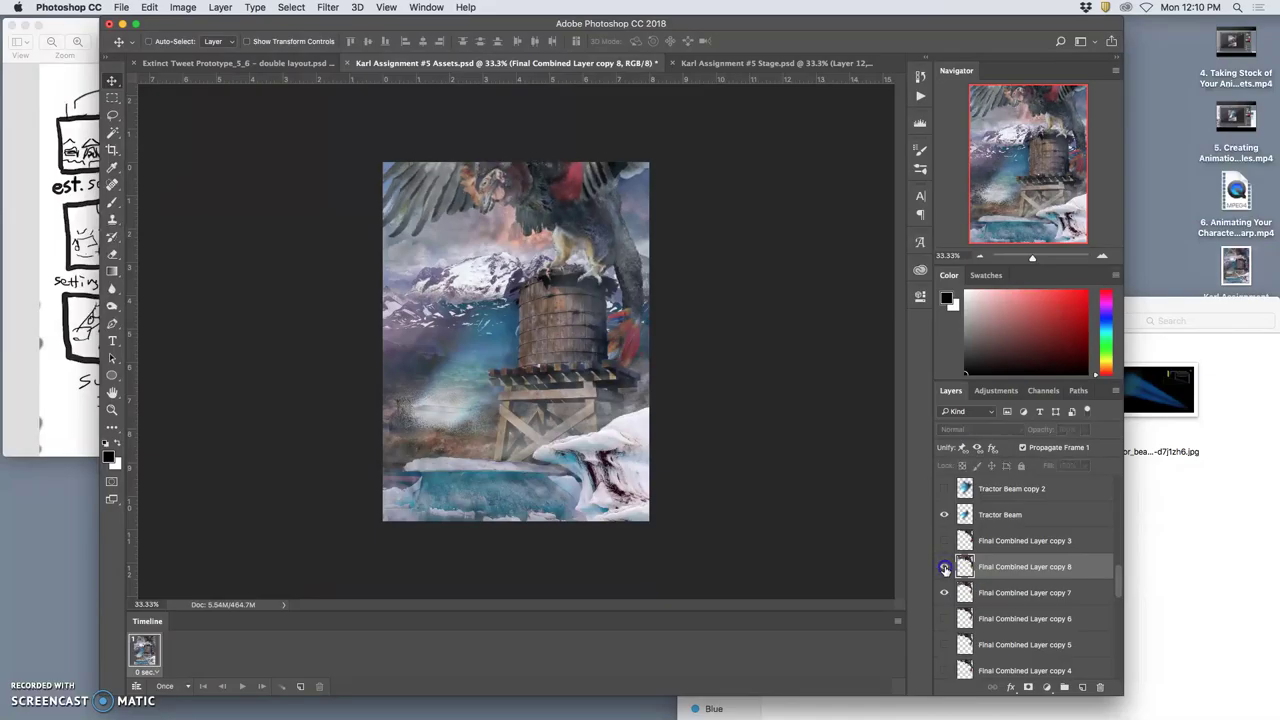
{"action": "left_click_drag", "start_coordinate": [945, 592], "coordinate": [945, 617]}
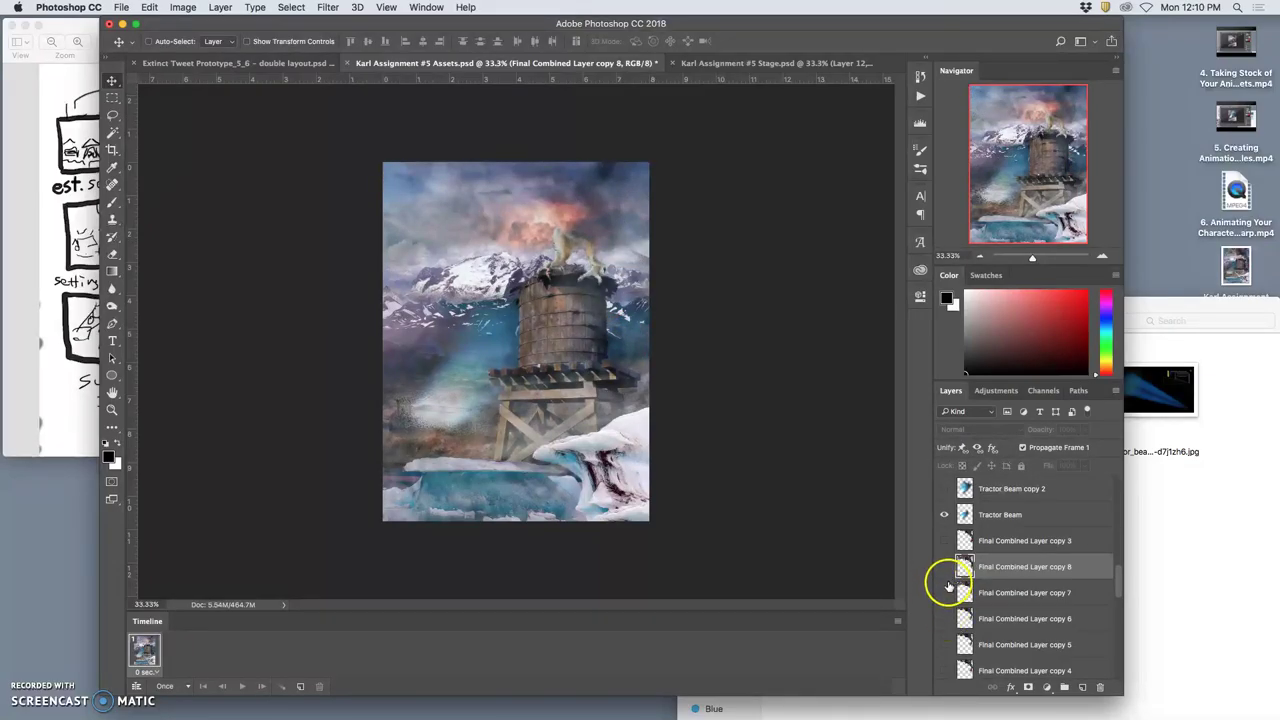
- Compare the creature pose in Final Combined Layer copy 8 with those in copy 6 and copy 5
{"action": "left_click", "coordinate": [945, 566]}
{"action": "left_click", "coordinate": [944, 620]}
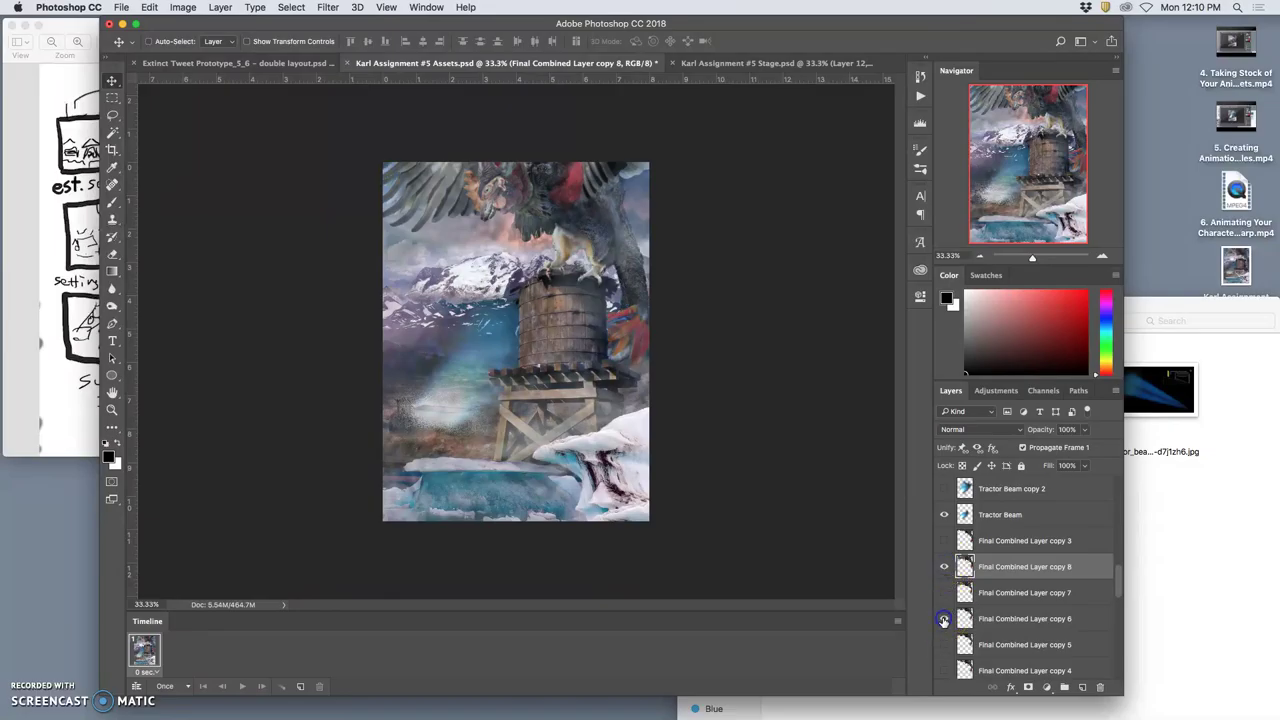
{"action": "left_click", "coordinate": [945, 567]}
{"action": "left_click", "coordinate": [945, 567]}
{"action": "left_click", "coordinate": [945, 567]}
{"action": "left_click", "coordinate": [945, 567]}
{"action": "left_click_drag", "start_coordinate": [945, 618], "coordinate": [947, 643]}
{"action": "left_click", "coordinate": [945, 567]}
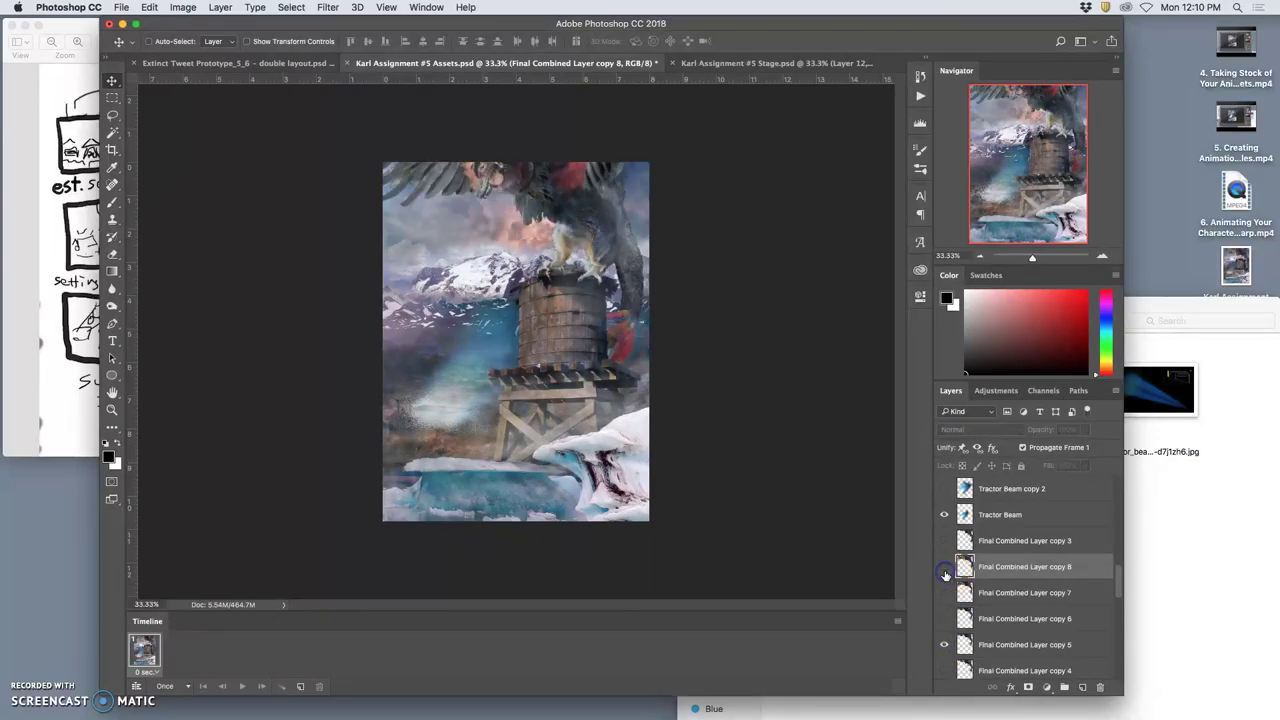
{"action": "left_click", "coordinate": [945, 567]}
- Show Final Combined Layer copy 4 in place of copy 8 as the creature pose for this frame
{"action": "left_click", "coordinate": [945, 645]}
{"action": "left_click", "coordinate": [945, 670]}
{"action": "left_click", "coordinate": [943, 567]}
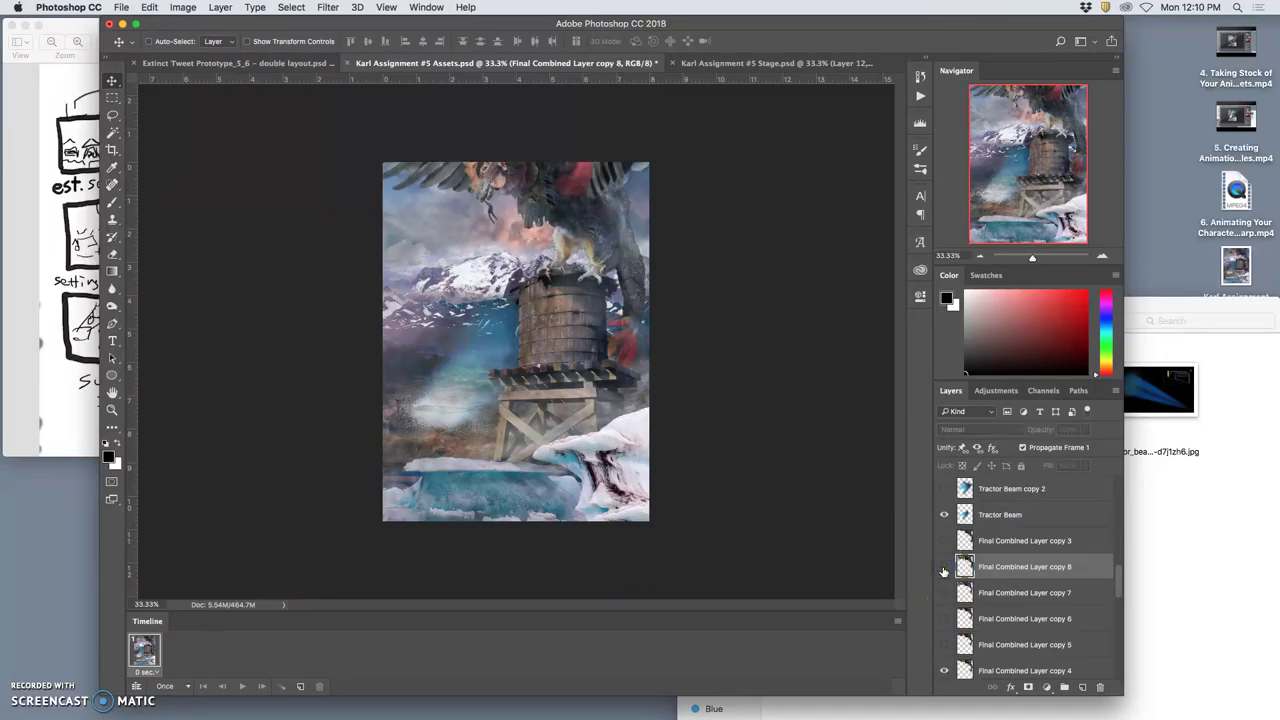
{"action": "left_click", "coordinate": [943, 568]}
{"action": "left_click", "coordinate": [943, 568]}
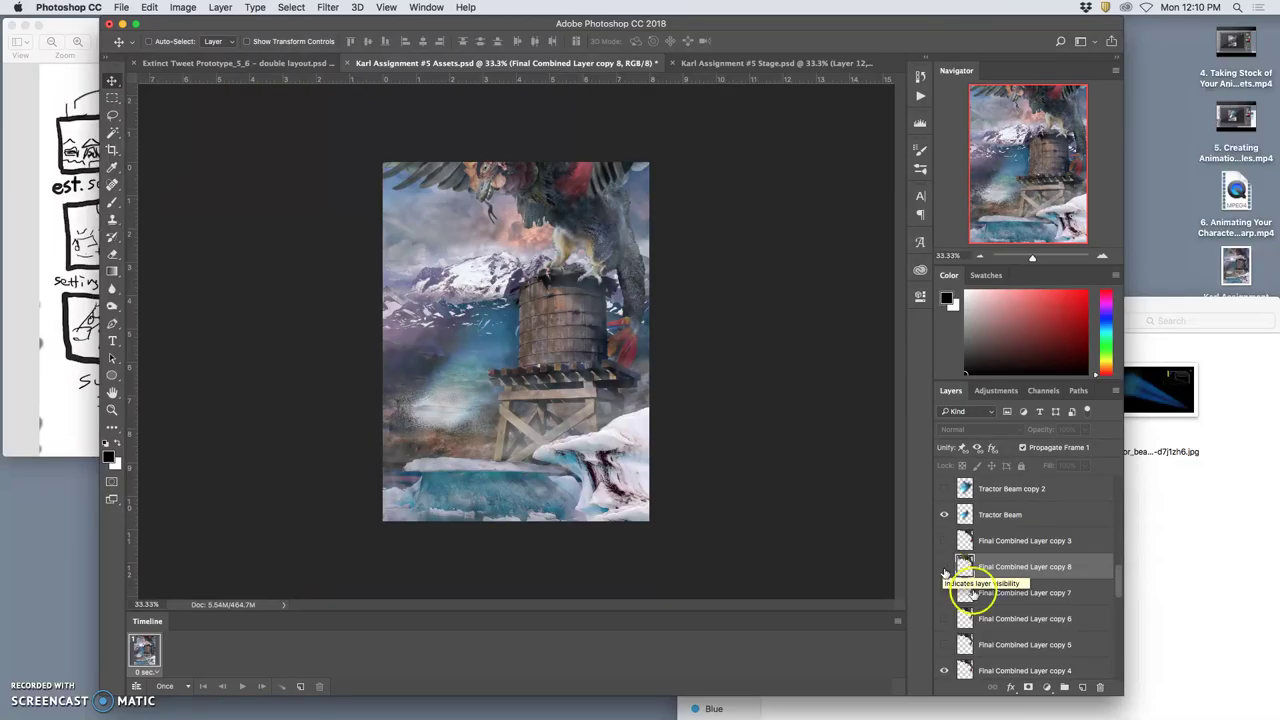
- Lasso and delete the stray piece dangling below the creature's head on Final Combined Layer copy 4
{"action": "scroll", "coordinate": [1010, 607], "scroll_direction": "down", "scroll_amount": 1}
{"action": "scroll", "coordinate": [1010, 607], "scroll_direction": "down", "scroll_amount": 2}
{"action": "left_click", "coordinate": [997, 652]}
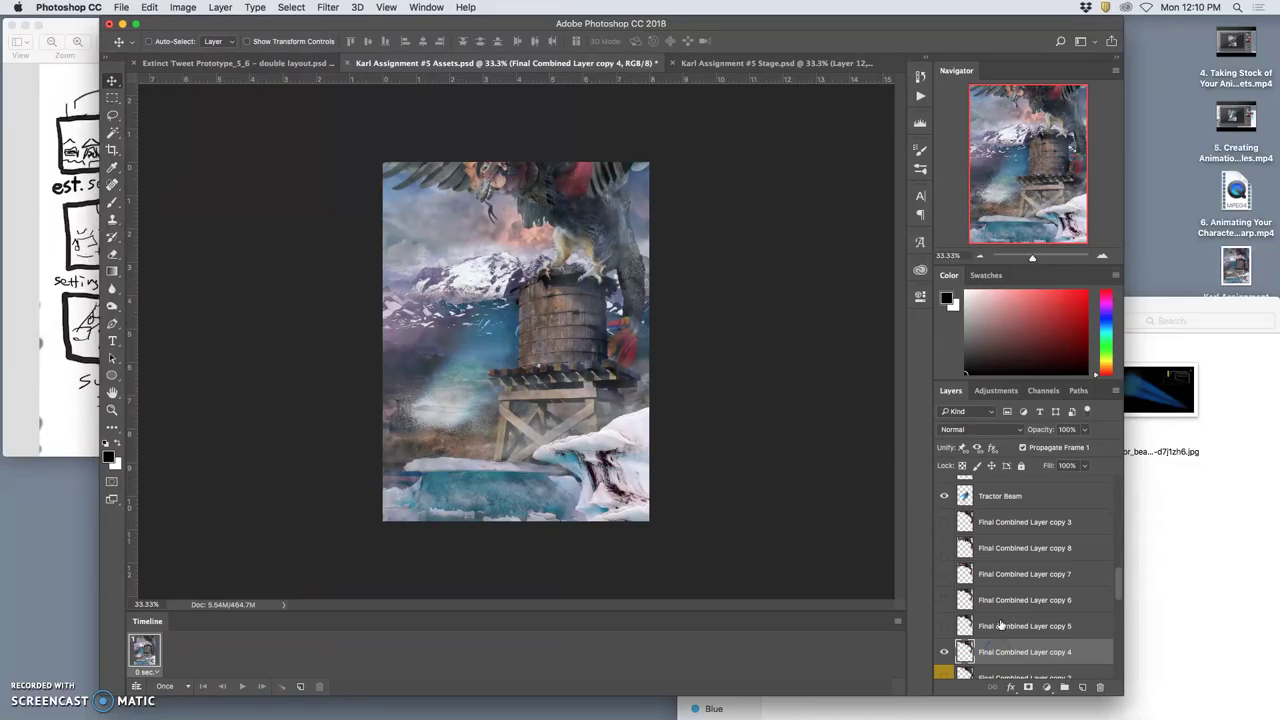
{"action": "left_click", "coordinate": [112, 118]}
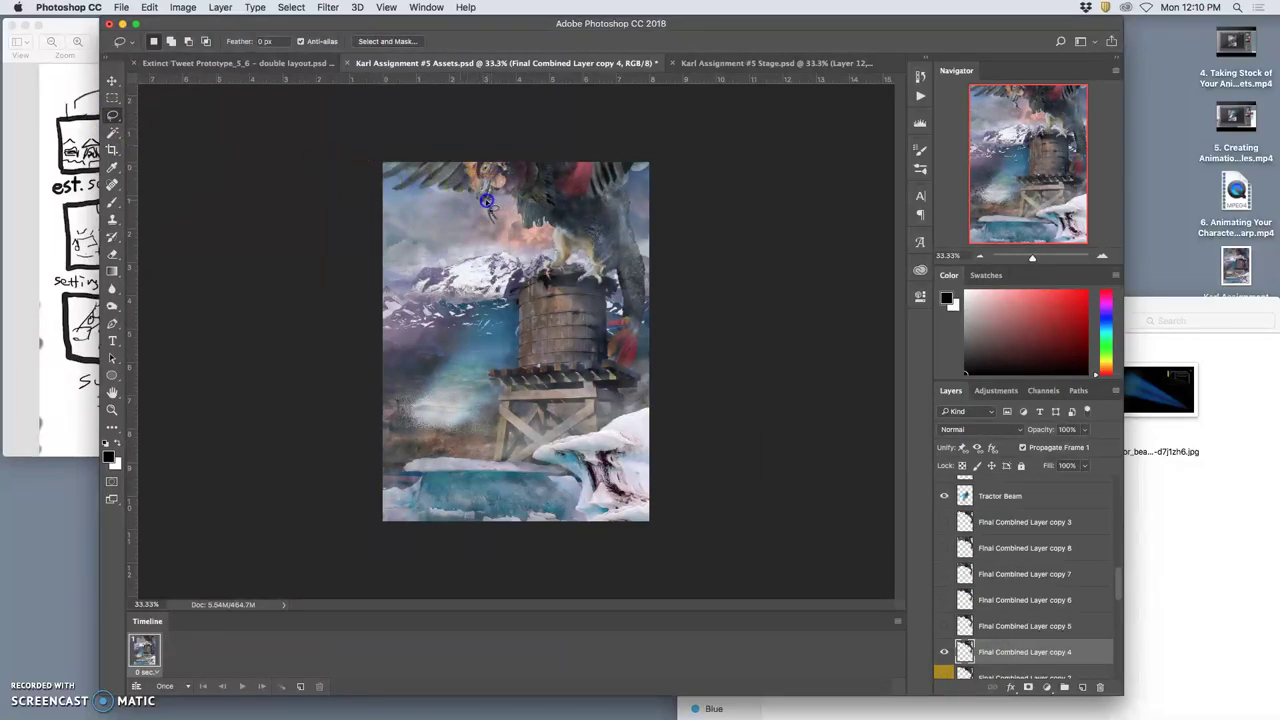
{"action": "left_click_drag", "start_coordinate": [506, 212], "coordinate": [509, 230]}
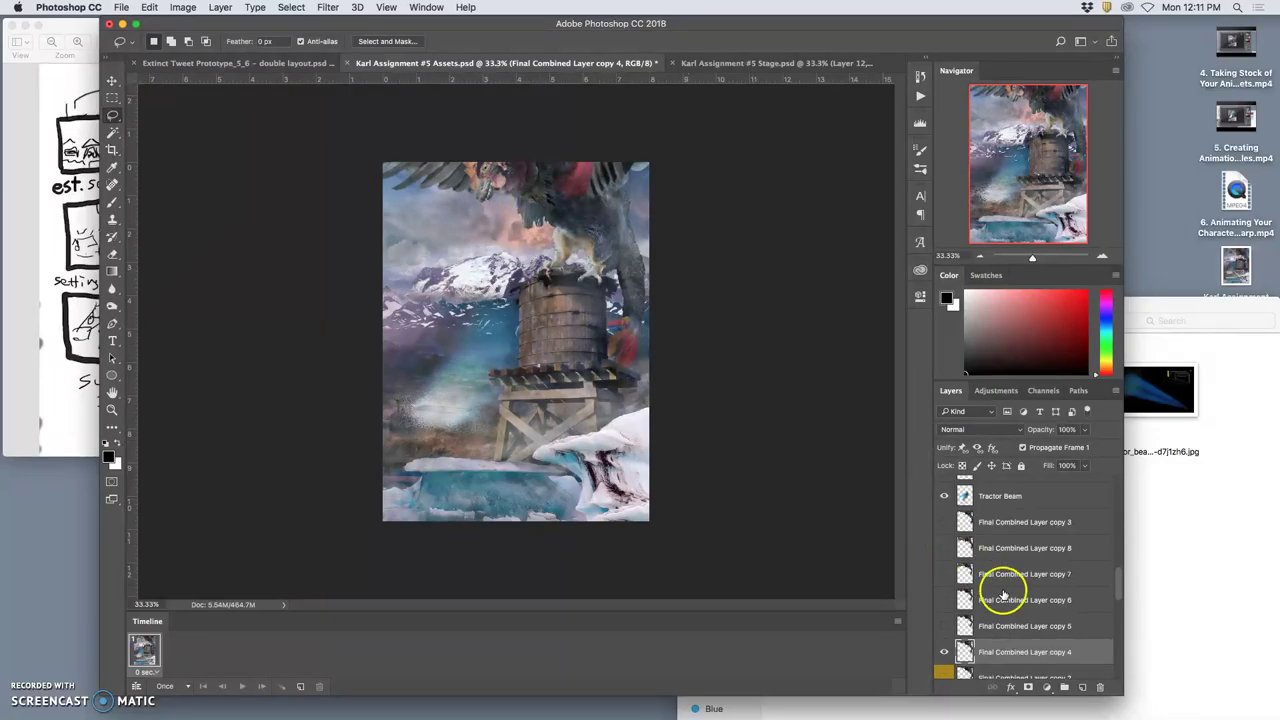
- Compare the creature on Final Combined Layer copy 4 with Final Combined Layer copy 2, keeping only copy 4 visible
{"action": "scroll", "coordinate": [1003, 596], "scroll_direction": "down", "scroll_amount": 1}
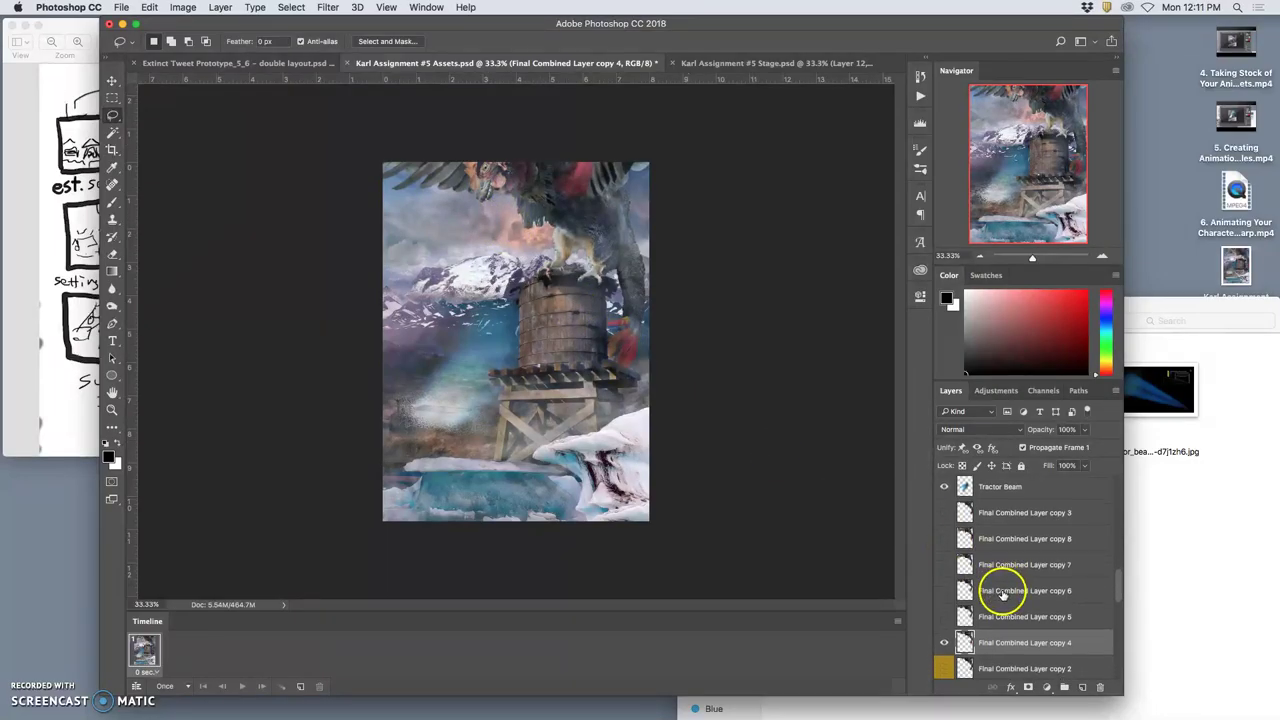
{"action": "left_click", "coordinate": [941, 638]}
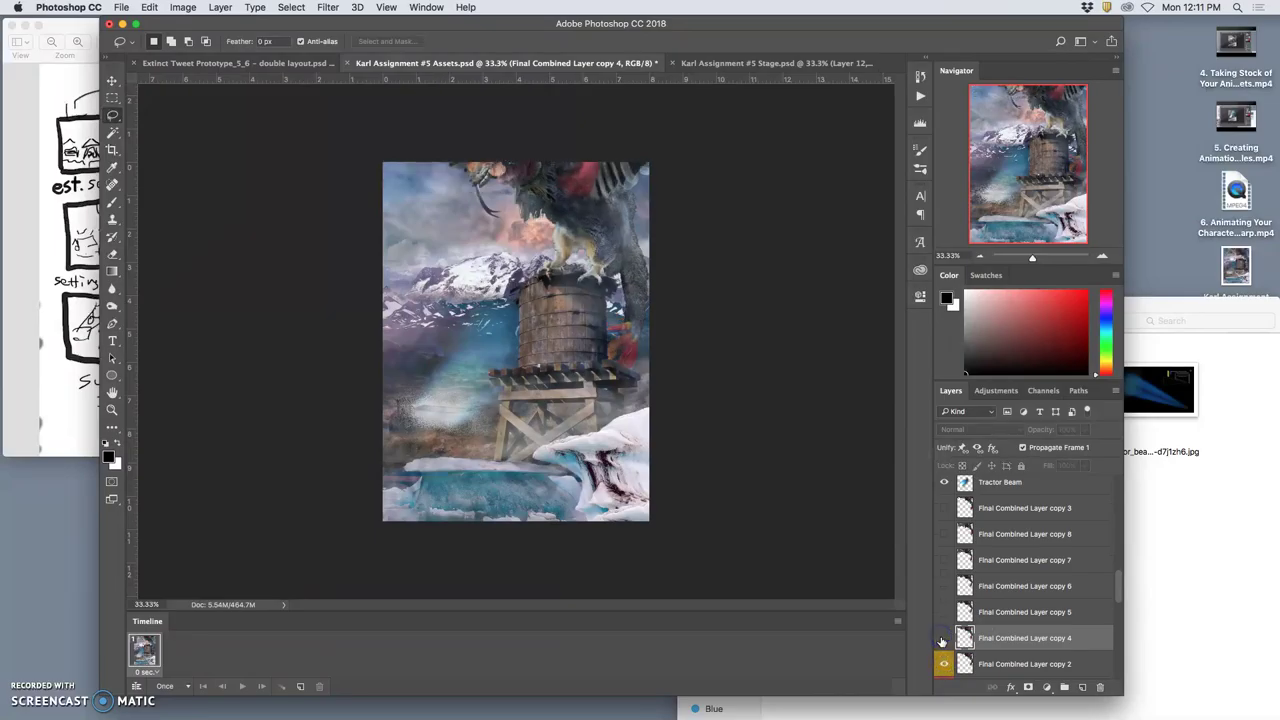
{"action": "left_click", "coordinate": [941, 638]}
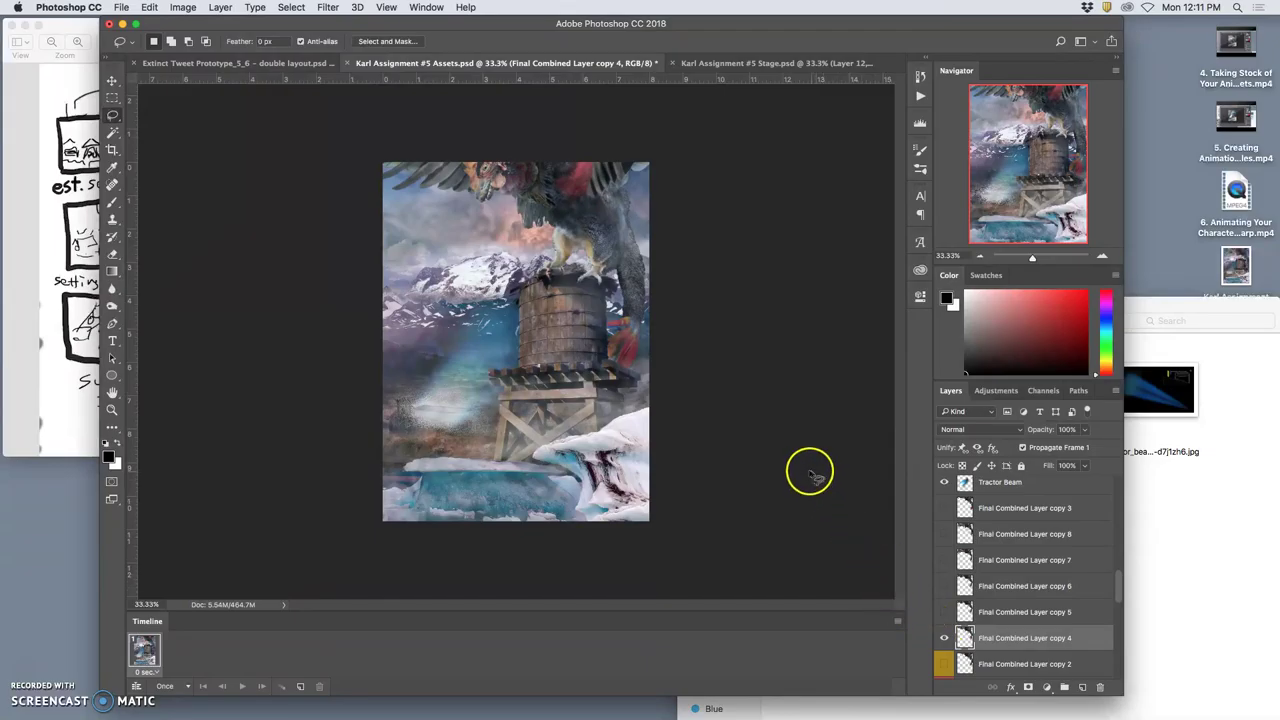
- Compare the current Assets composition with the last frame in the Stage document, switching between the two documents
{"action": "left_click", "coordinate": [737, 64]}
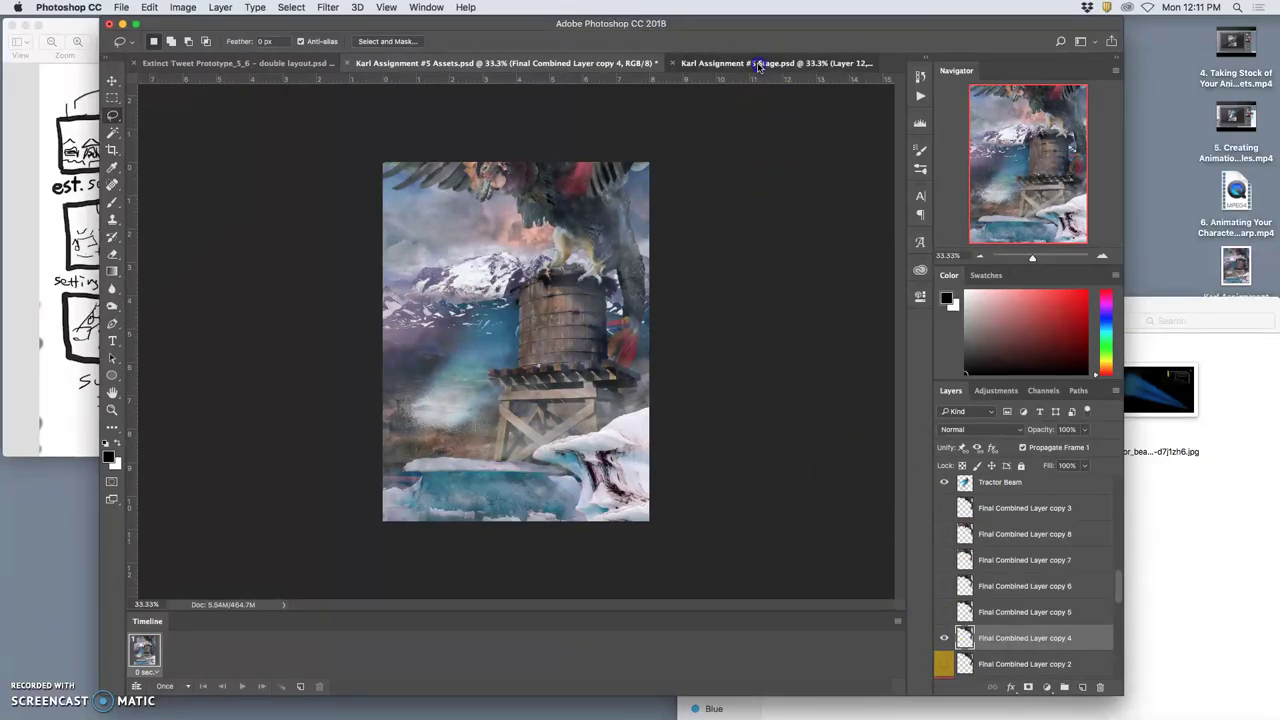
{"action": "left_click", "coordinate": [600, 64]}
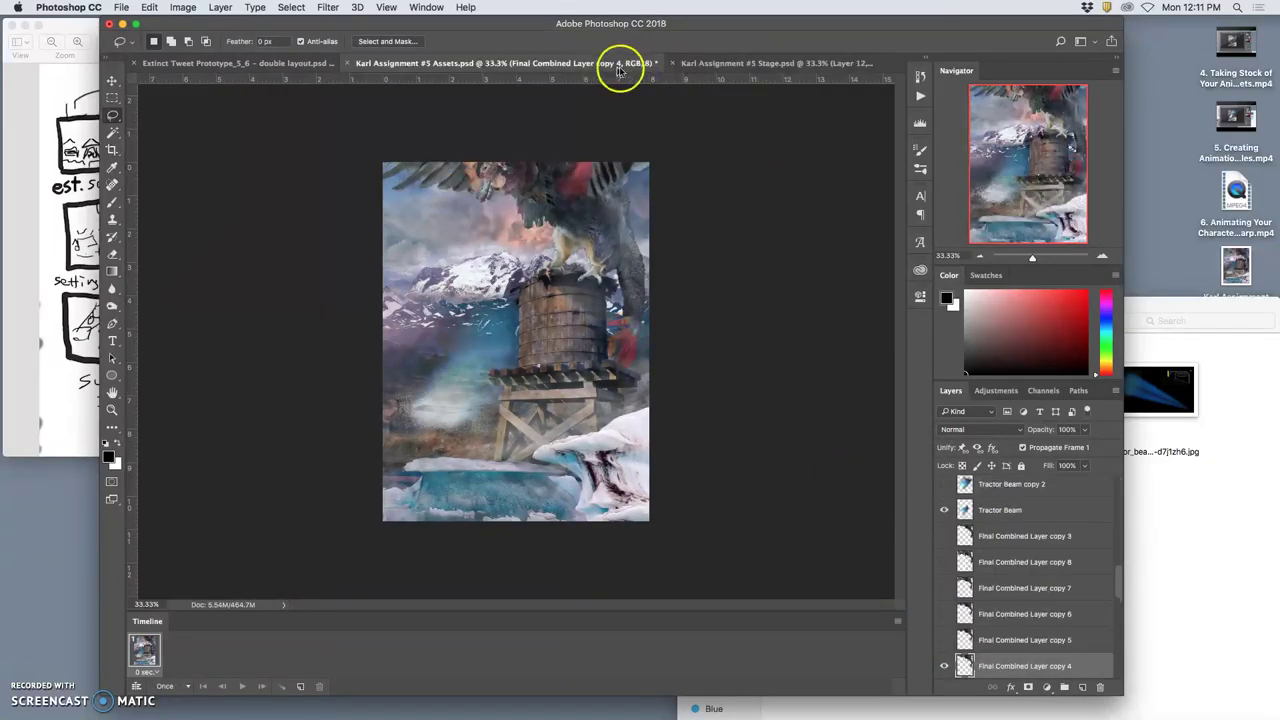
{"action": "left_click", "coordinate": [714, 63]}
{"action": "left_click", "coordinate": [600, 64]}
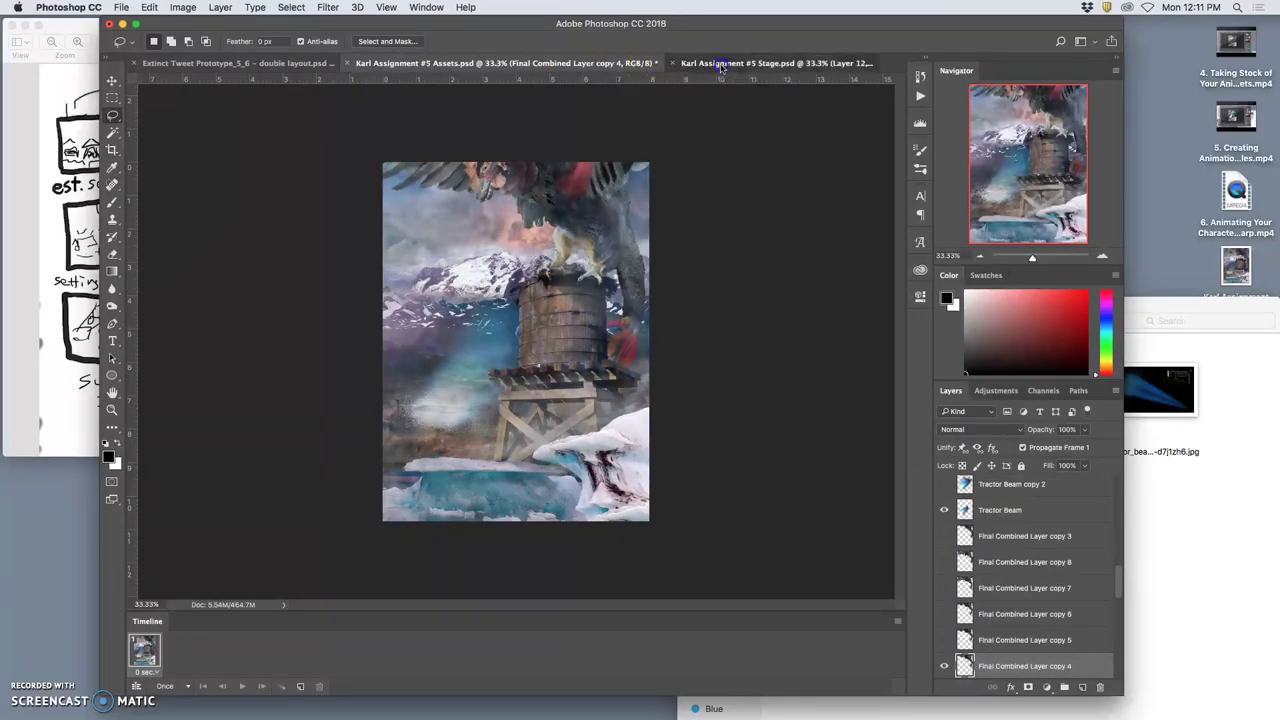
{"action": "left_click", "coordinate": [699, 63]}
{"action": "left_click", "coordinate": [595, 64]}
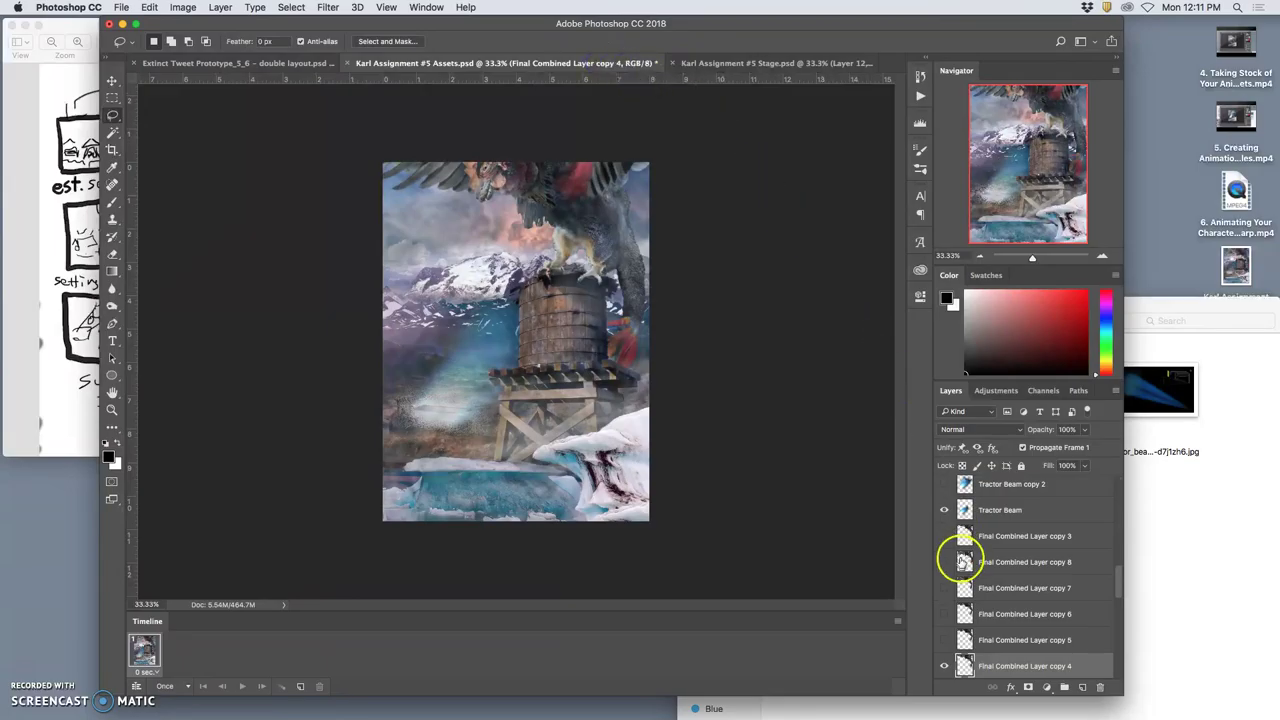
- Merge all visible layers into a new layer above foreground ice and paste that frame into the Stage document
{"action": "scroll", "coordinate": [1000, 545], "scroll_direction": "up", "scroll_amount": 5}
{"action": "left_click", "coordinate": [980, 490]}
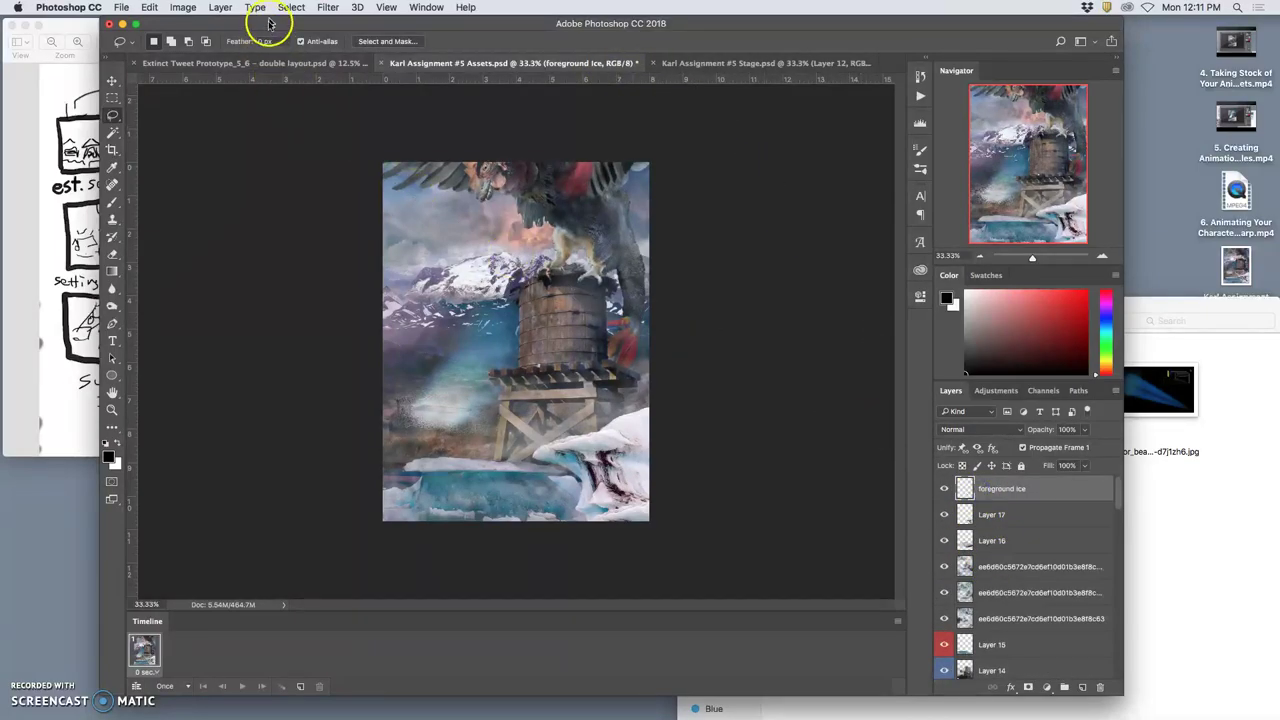
{"action": "left_click", "coordinate": [220, 8]}
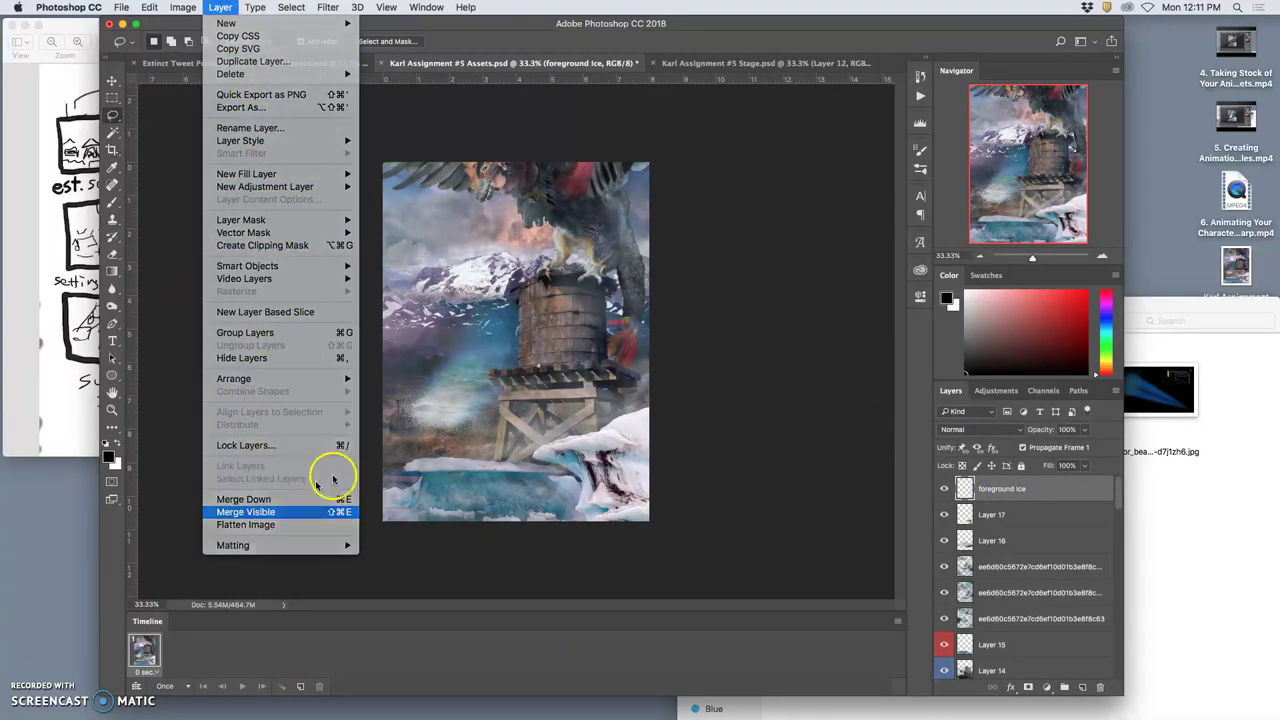
{"action": "left_click", "coordinate": [318, 511], "text": "alt"}
{"action": "left_click", "coordinate": [714, 63]}
{"action": "key", "text": "super+v"}
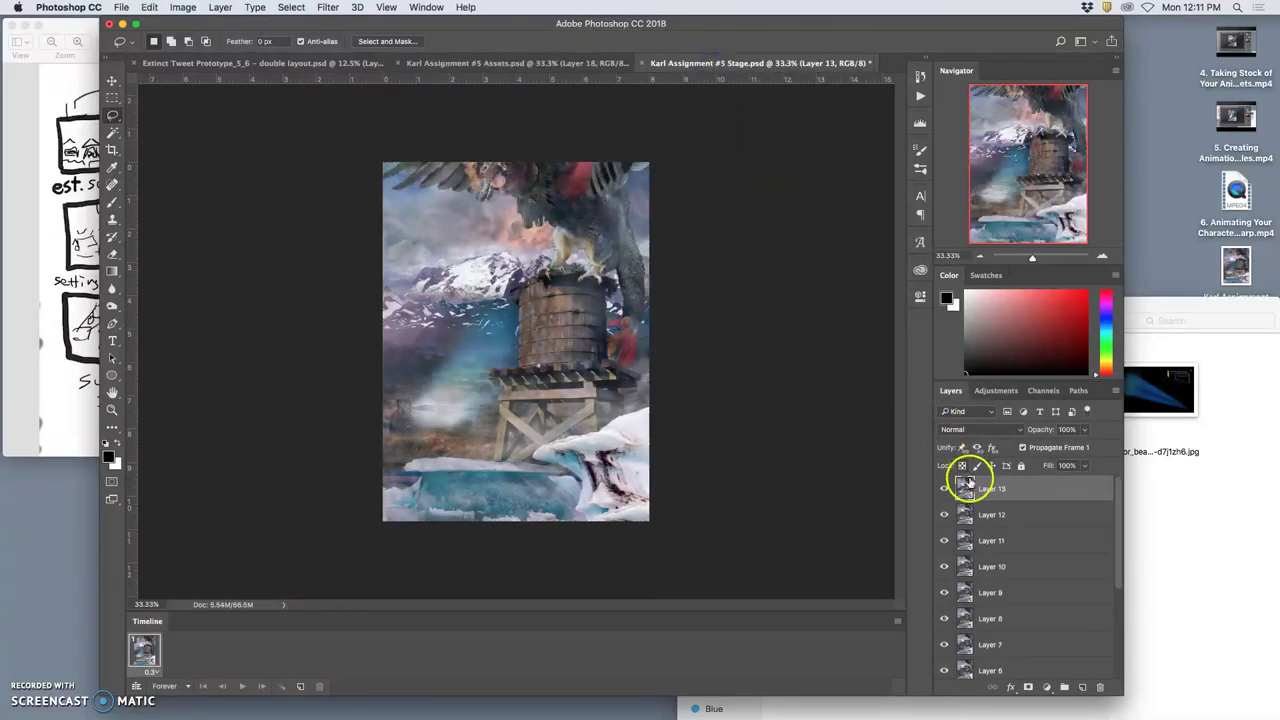
- Check the pasted Layer 13 against the previous frame by toggling its visibility, and save the Stage document
{"action": "left_click", "coordinate": [941, 488]}
{"action": "left_click", "coordinate": [941, 488]}
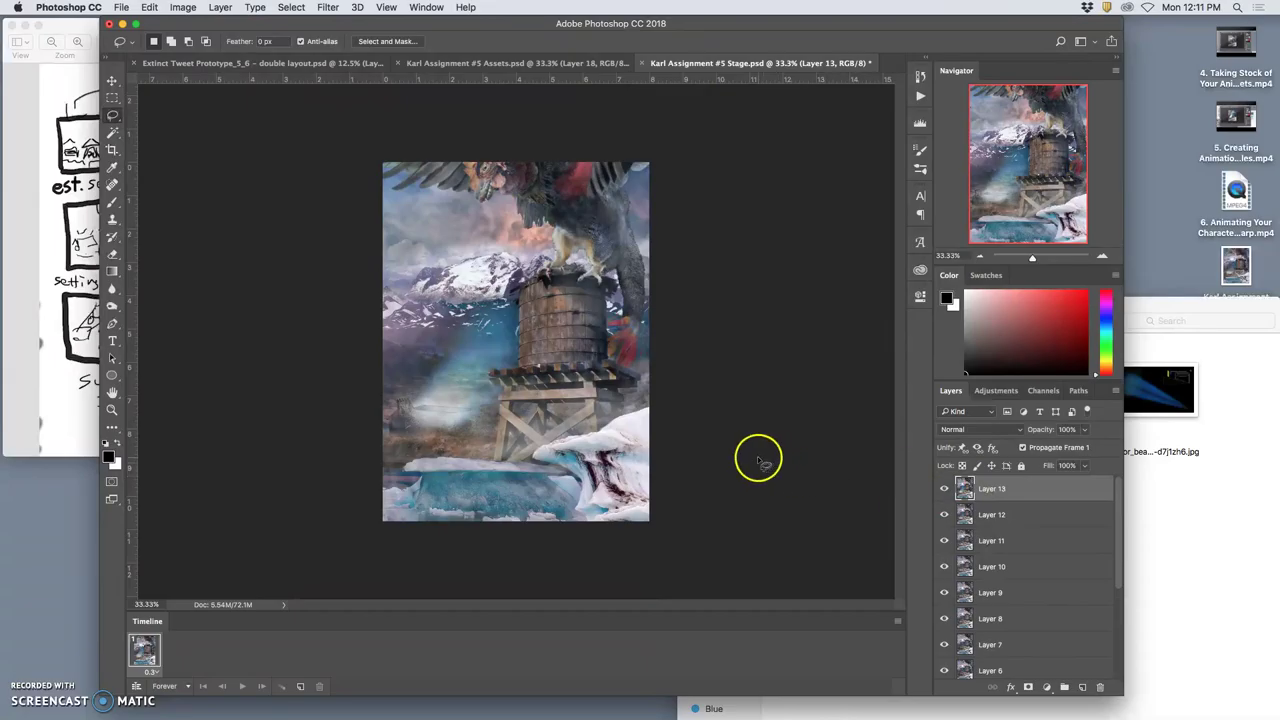
{"action": "key", "text": "super+s"}
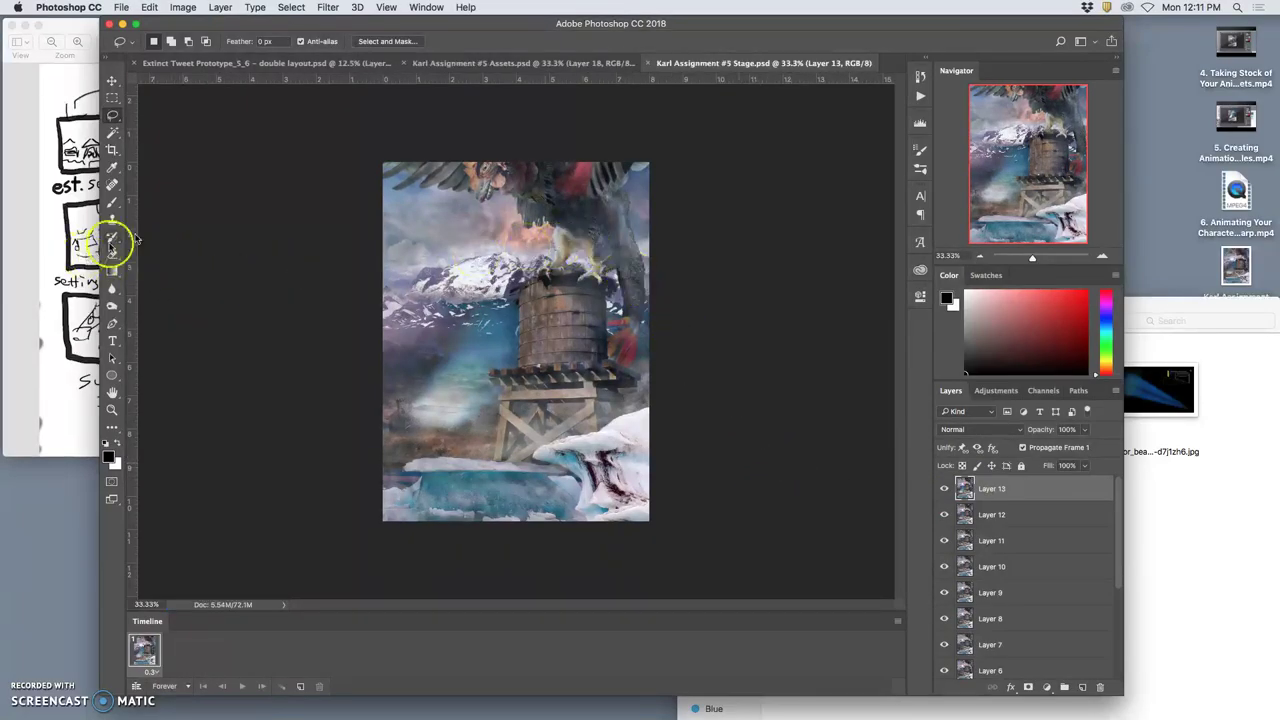
- Undo the merged layer in the Assets document and consult the storyboard sketch in Preview before returning to Photoshop
{"action": "left_click", "coordinate": [475, 80]}
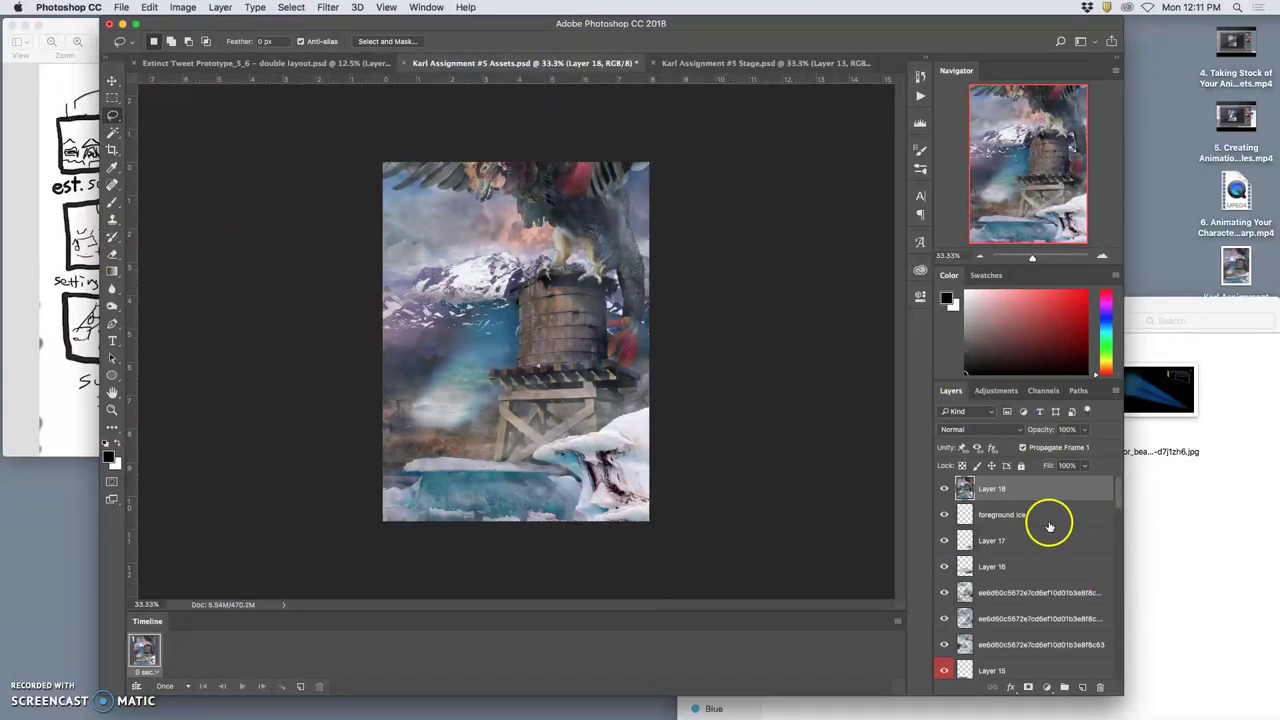
{"action": "key", "text": "super+z"}
{"action": "left_click", "coordinate": [80, 352]}
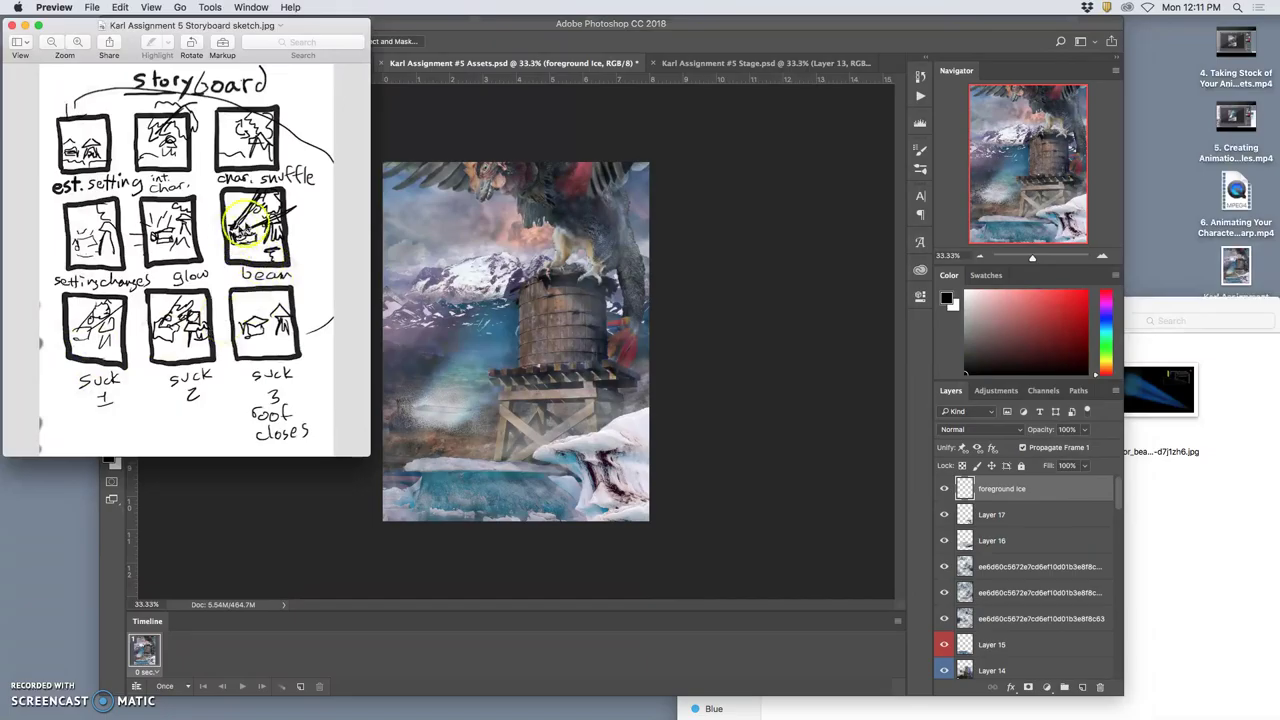
{"action": "left_click", "coordinate": [690, 362]}
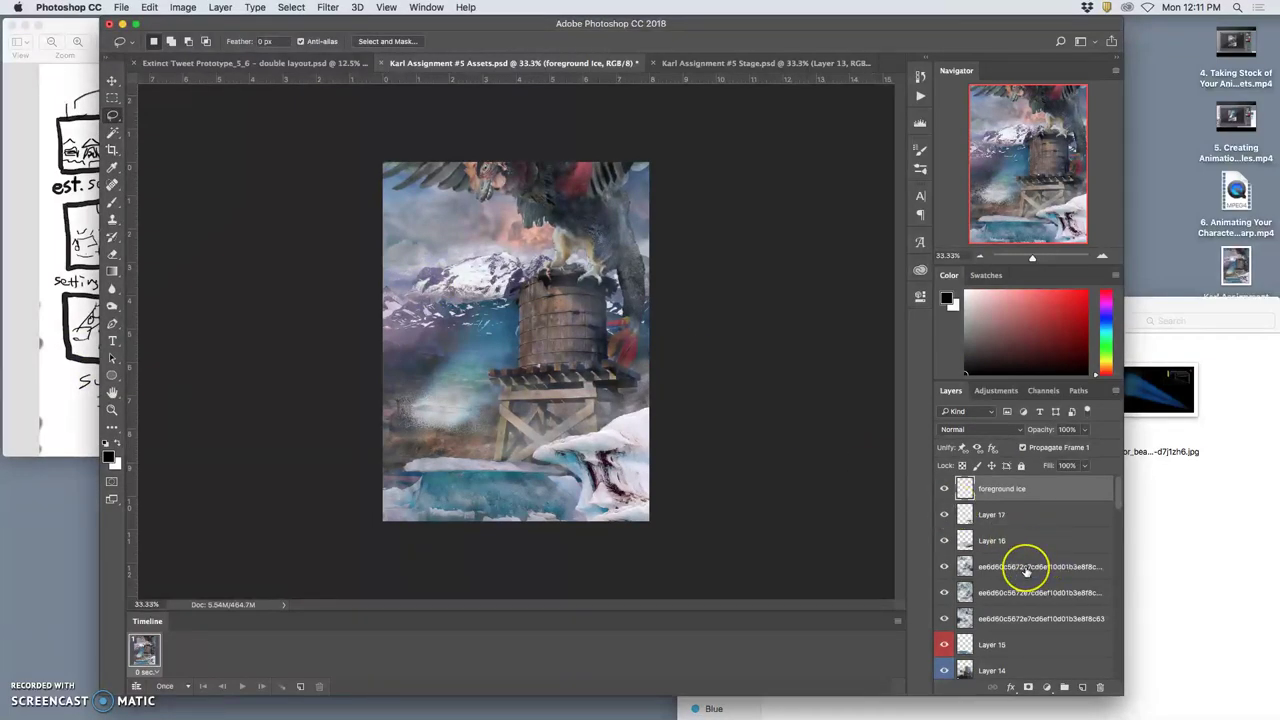
- Pick the Move tool and shift Layer 16 in the Assets document slightly upward for the next frame
{"action": "scroll", "coordinate": [1025, 572], "scroll_direction": "down", "scroll_amount": 1}
{"action": "scroll", "coordinate": [1025, 572], "scroll_direction": "down", "scroll_amount": 3}
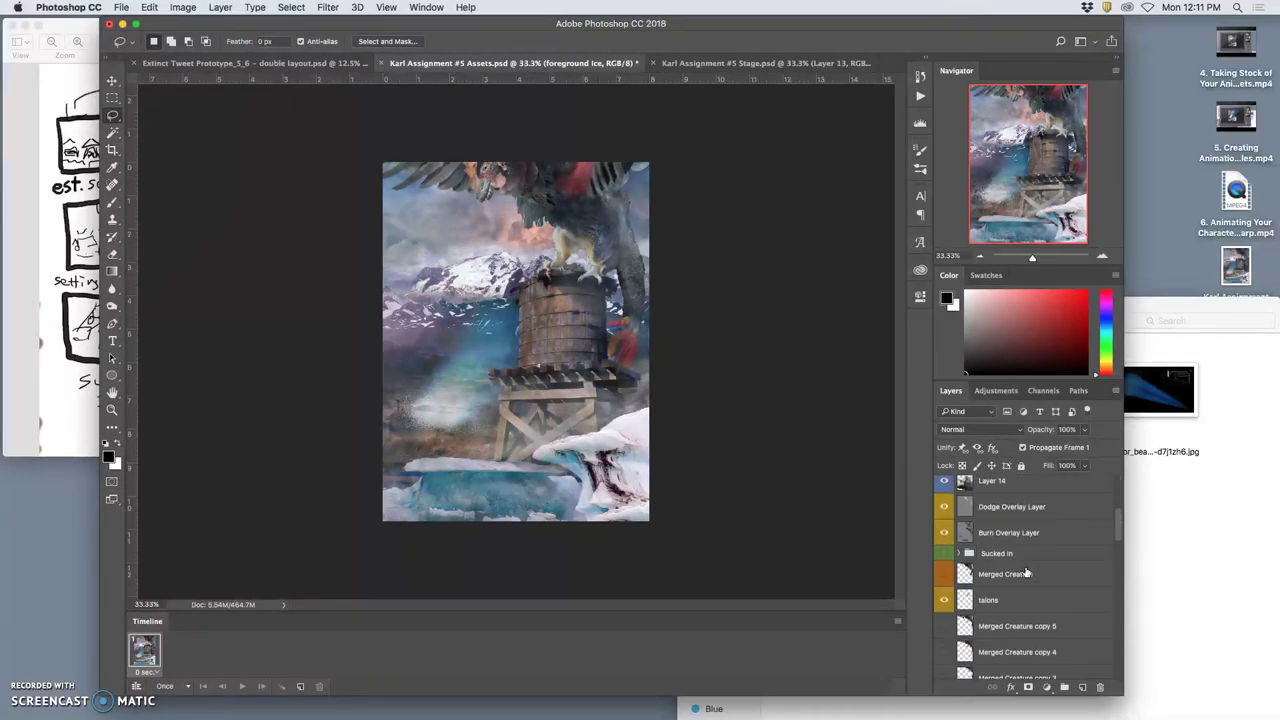
{"action": "scroll", "coordinate": [1025, 572], "scroll_direction": "up", "scroll_amount": 2}
{"action": "scroll", "coordinate": [1025, 560], "scroll_direction": "up", "scroll_amount": 2}
{"action": "left_click", "coordinate": [1015, 517]}
{"action": "key", "text": "super+alt+shift+n"}
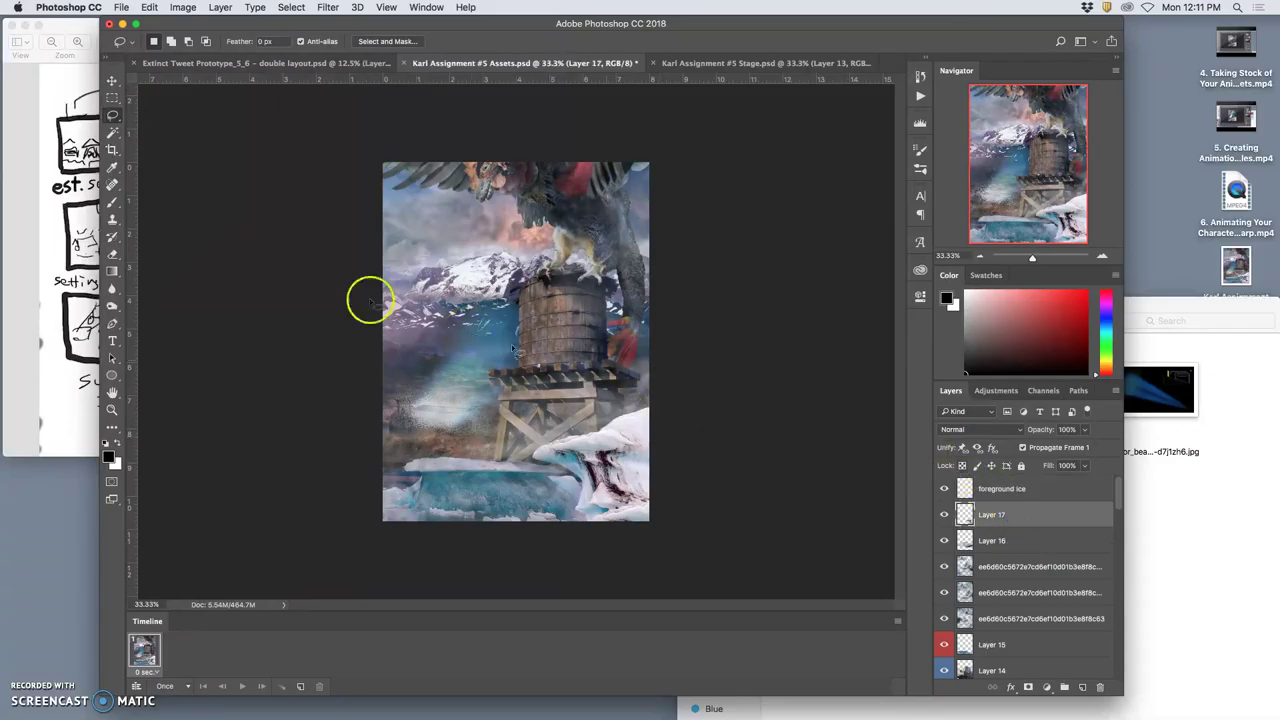
{"action": "left_click", "coordinate": [113, 84]}
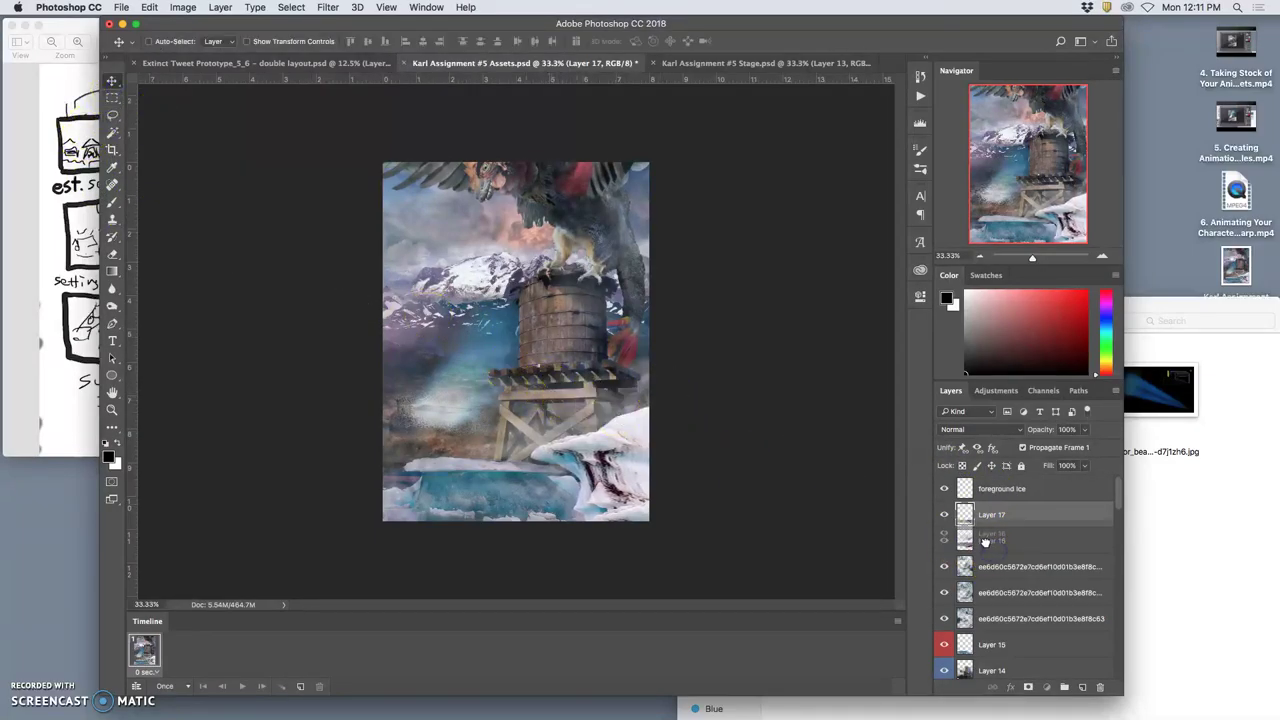
{"action": "left_click", "coordinate": [991, 545]}
{"action": "left_click", "coordinate": [990, 489]}
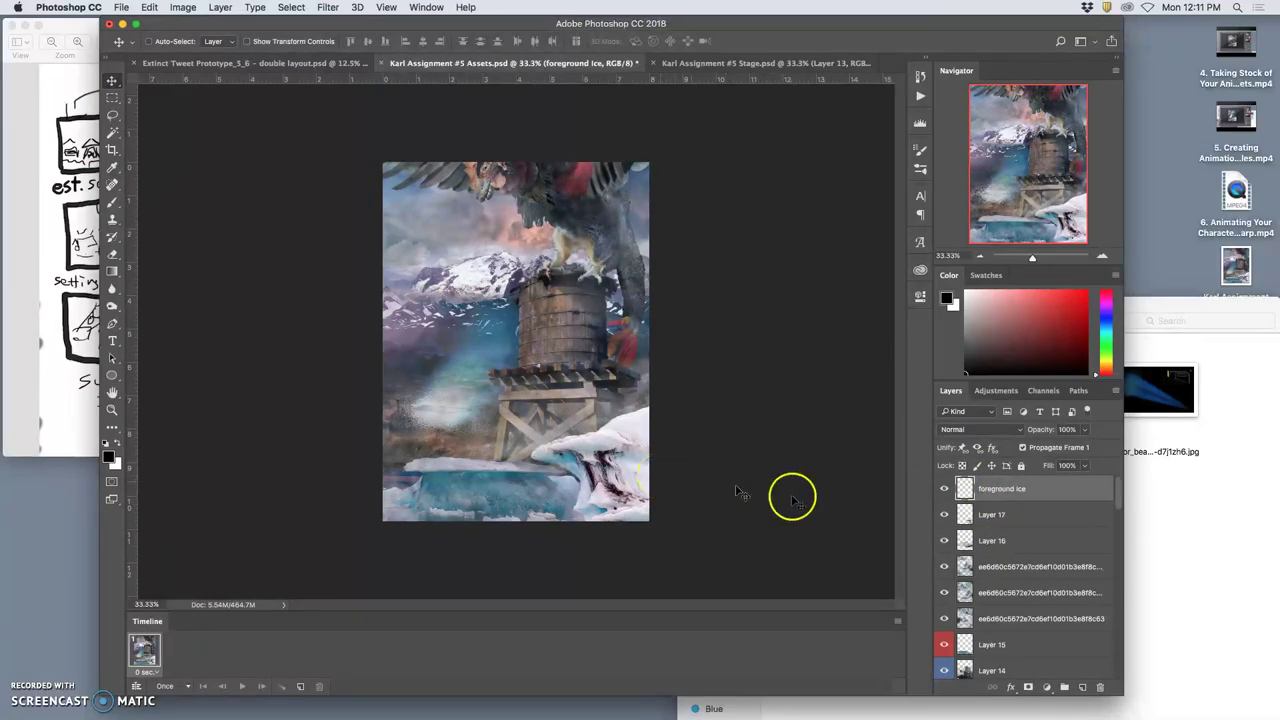
{"action": "left_click", "coordinate": [992, 541]}
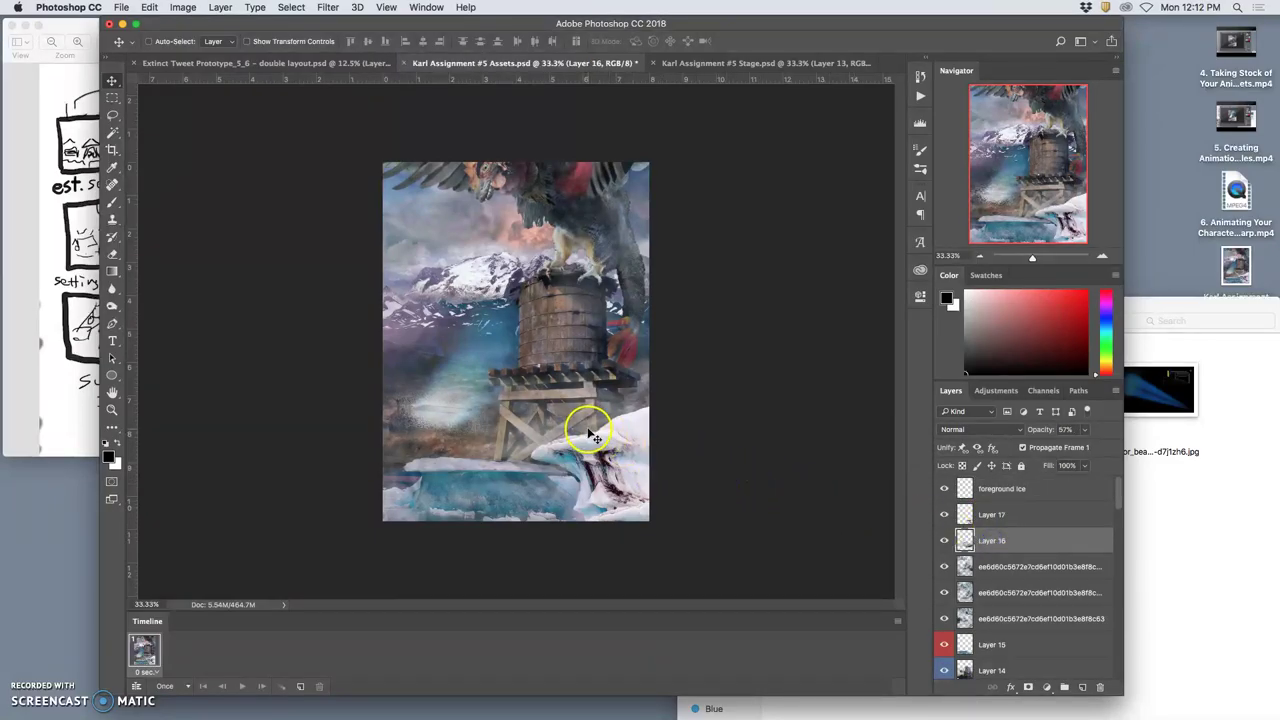
{"action": "left_click_drag", "start_coordinate": [585, 426], "coordinate": [584, 423]}
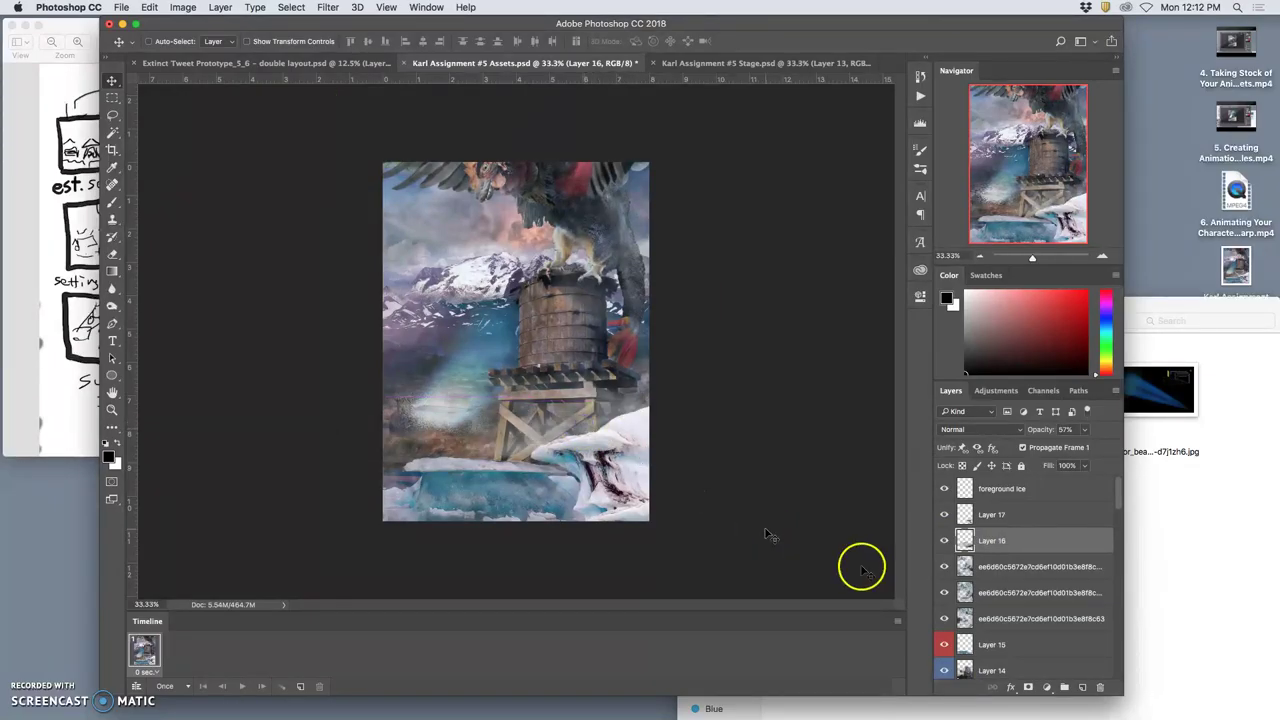
- Adjust the opacity of the three ee6d60c5… texture layers, with the middle copy at about 29% and the original at 27%
{"action": "left_click", "coordinate": [972, 567]}
{"action": "left_click", "coordinate": [1081, 430]}
{"action": "mouse_move", "coordinate": [1063, 446]}
{"action": "left_mouse_down"}
{"action": "mouse_move", "coordinate": [1063, 574]}
{"action": "mouse_move", "coordinate": [1065, 449]}
{"action": "left_mouse_up"}
{"action": "left_click", "coordinate": [1043, 593]}
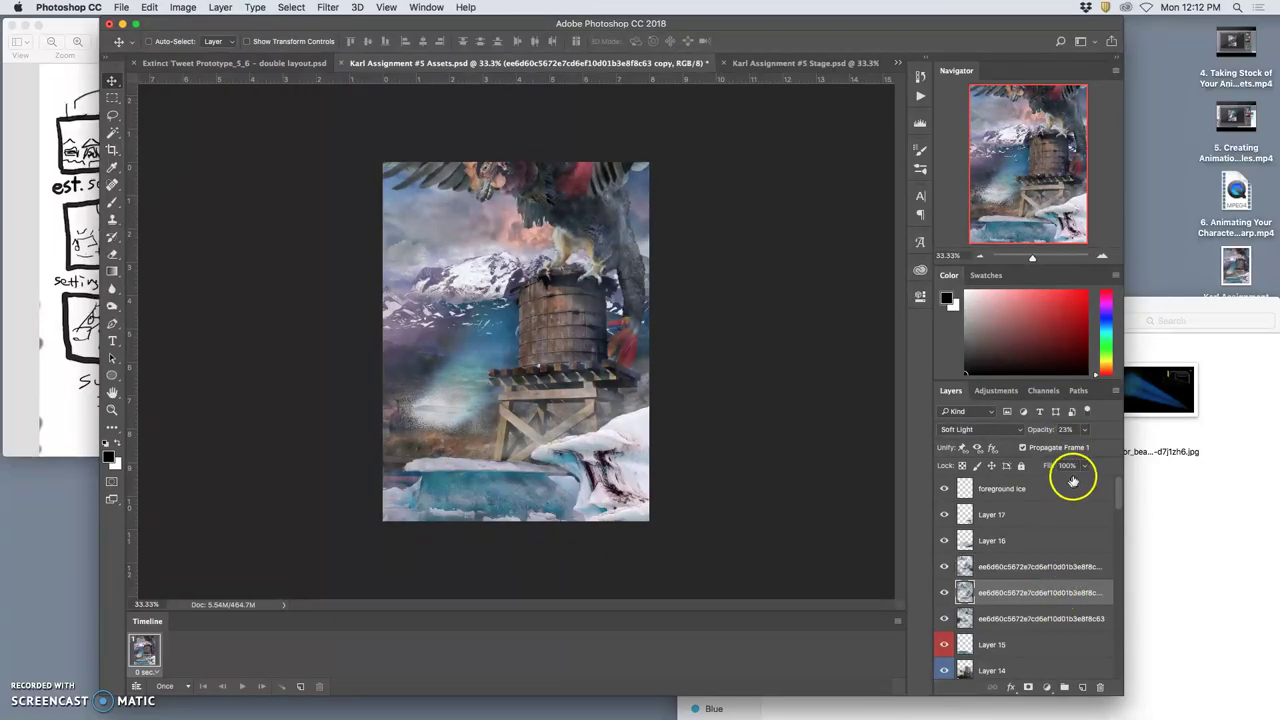
{"action": "left_click", "coordinate": [1084, 430]}
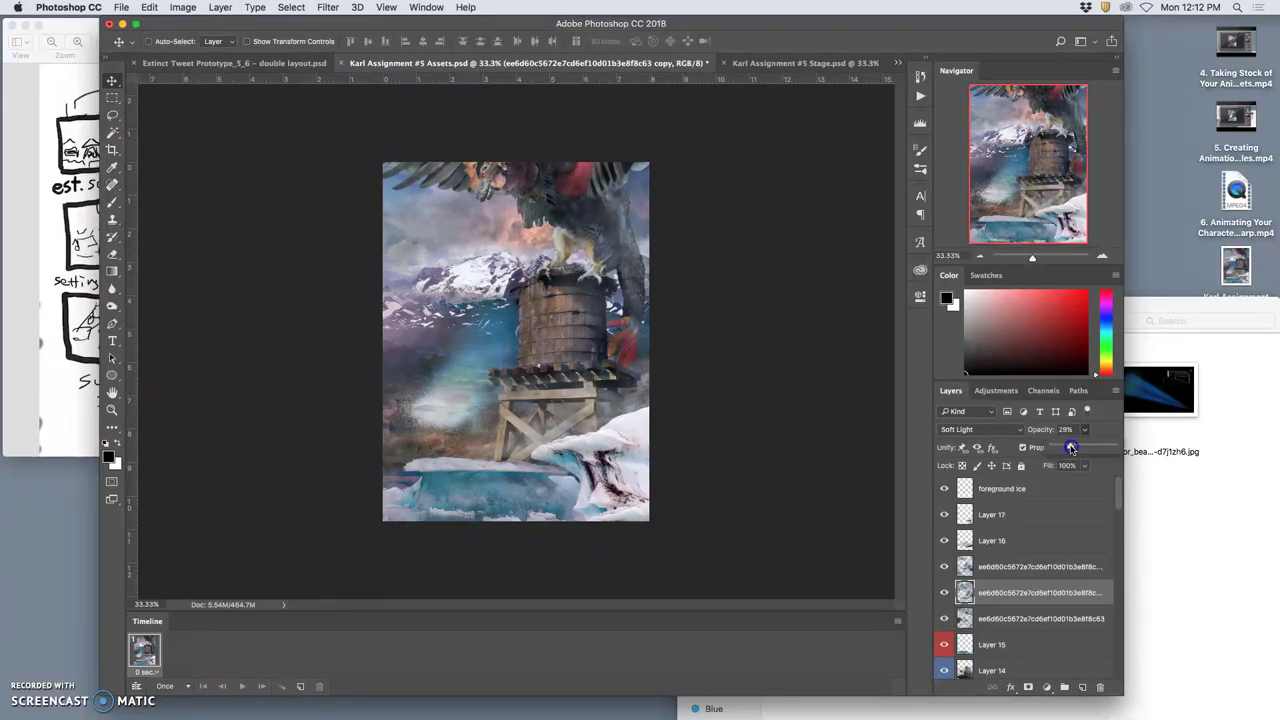
{"action": "left_click", "coordinate": [1045, 625]}
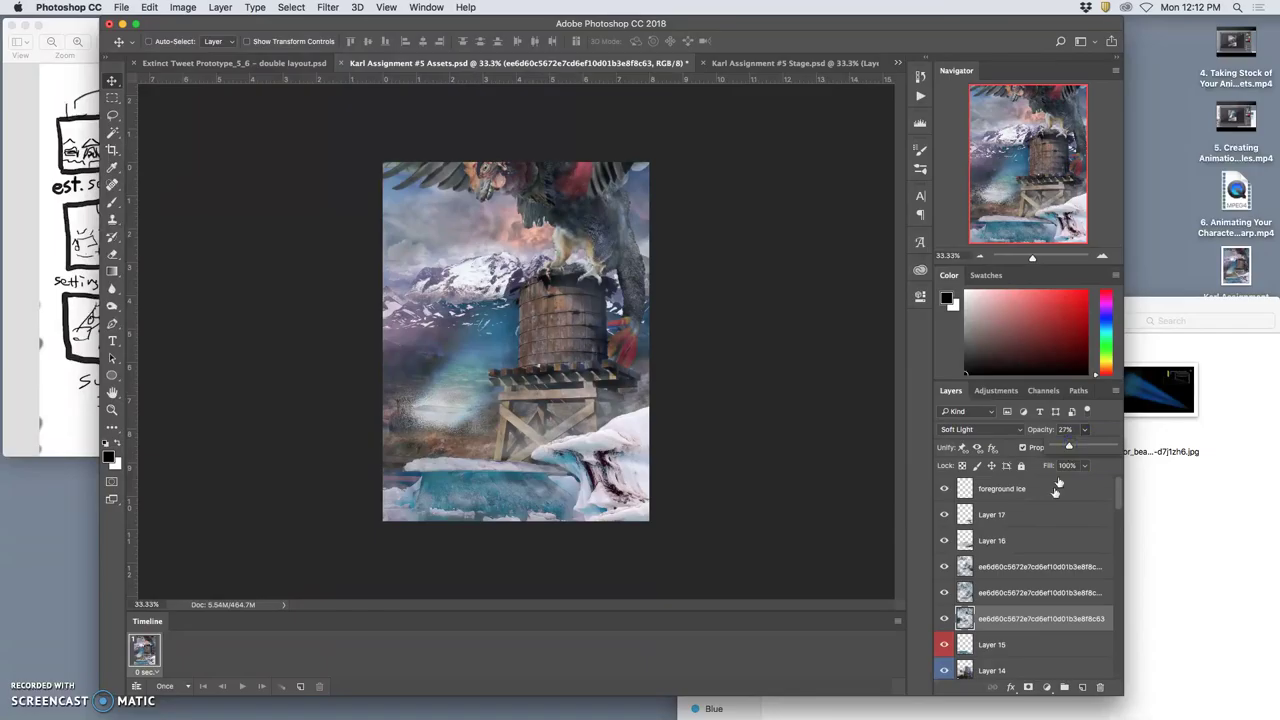
- Brighten the beam in the Assets document by raising the Tractor Beam layer's opacity to about 84%
{"action": "scroll", "coordinate": [1029, 638], "scroll_direction": "down", "scroll_amount": 1}
{"action": "left_click", "coordinate": [1013, 626]}
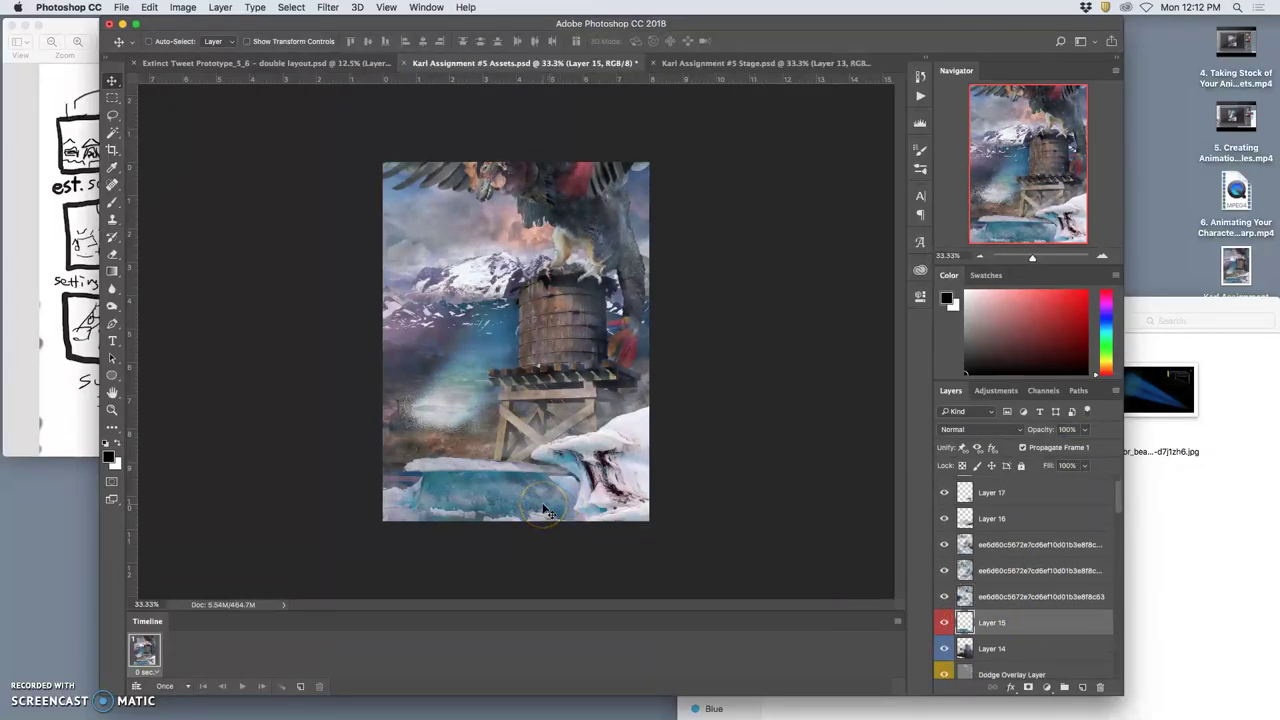
{"action": "scroll", "coordinate": [1014, 560], "scroll_direction": "down", "scroll_amount": 4}
{"action": "scroll", "coordinate": [1018, 616], "scroll_direction": "down", "scroll_amount": 10}
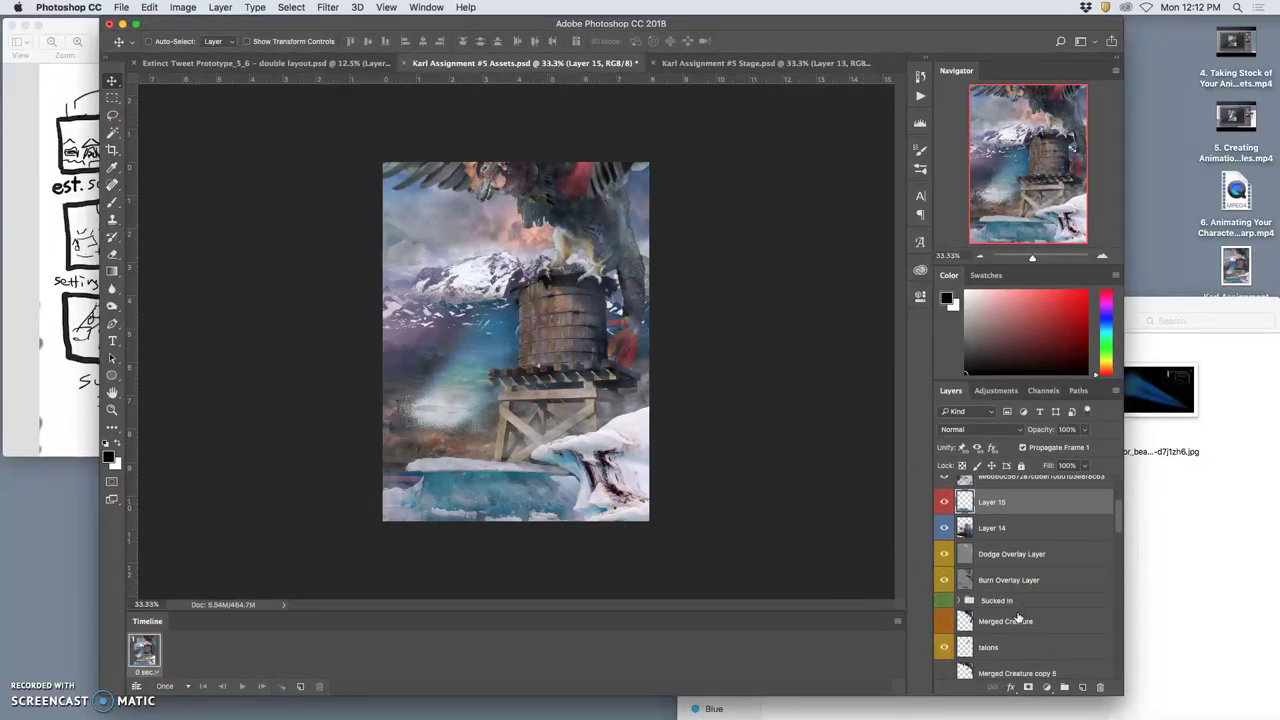
{"action": "scroll", "coordinate": [1018, 616], "scroll_direction": "down", "scroll_amount": 3}
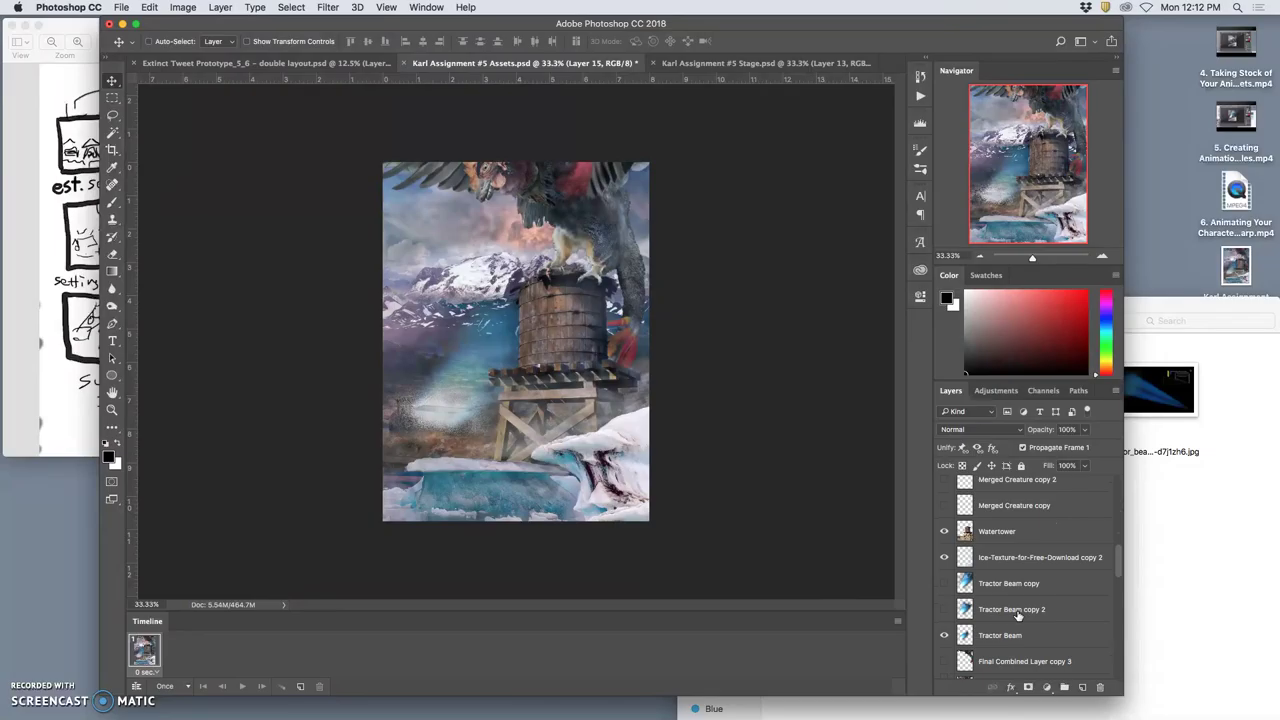
{"action": "left_click", "coordinate": [995, 558]}
{"action": "scroll", "coordinate": [1006, 608], "scroll_direction": "down", "scroll_amount": 5}
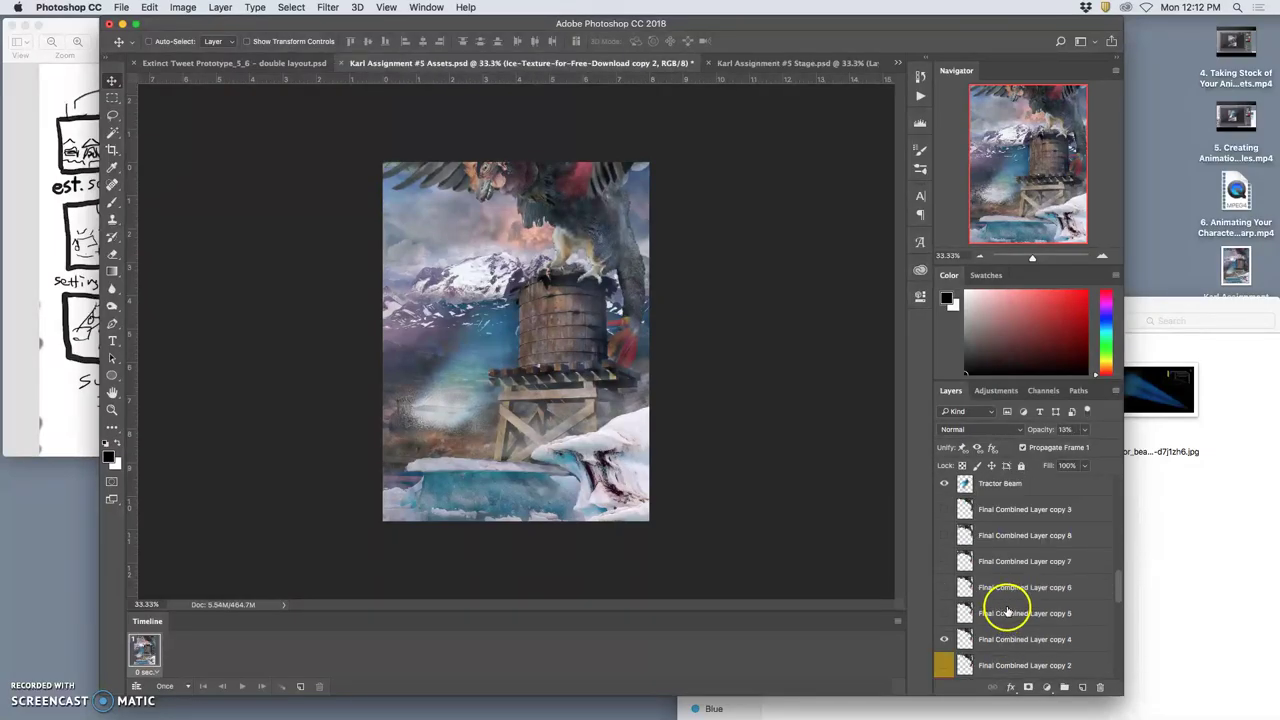
{"action": "scroll", "coordinate": [1000, 600], "scroll_direction": "up", "scroll_amount": 2}
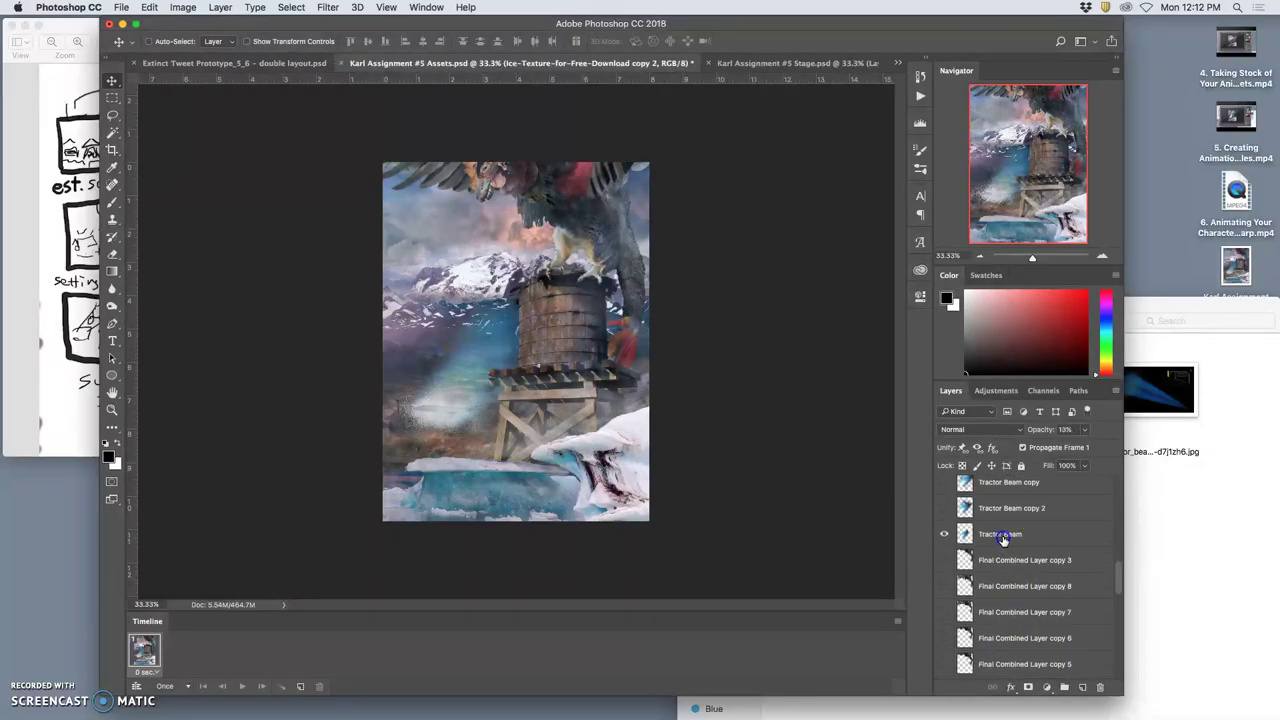
{"action": "left_click", "coordinate": [1000, 532]}
{"action": "left_click_drag", "start_coordinate": [1084, 429], "coordinate": [1104, 445]}
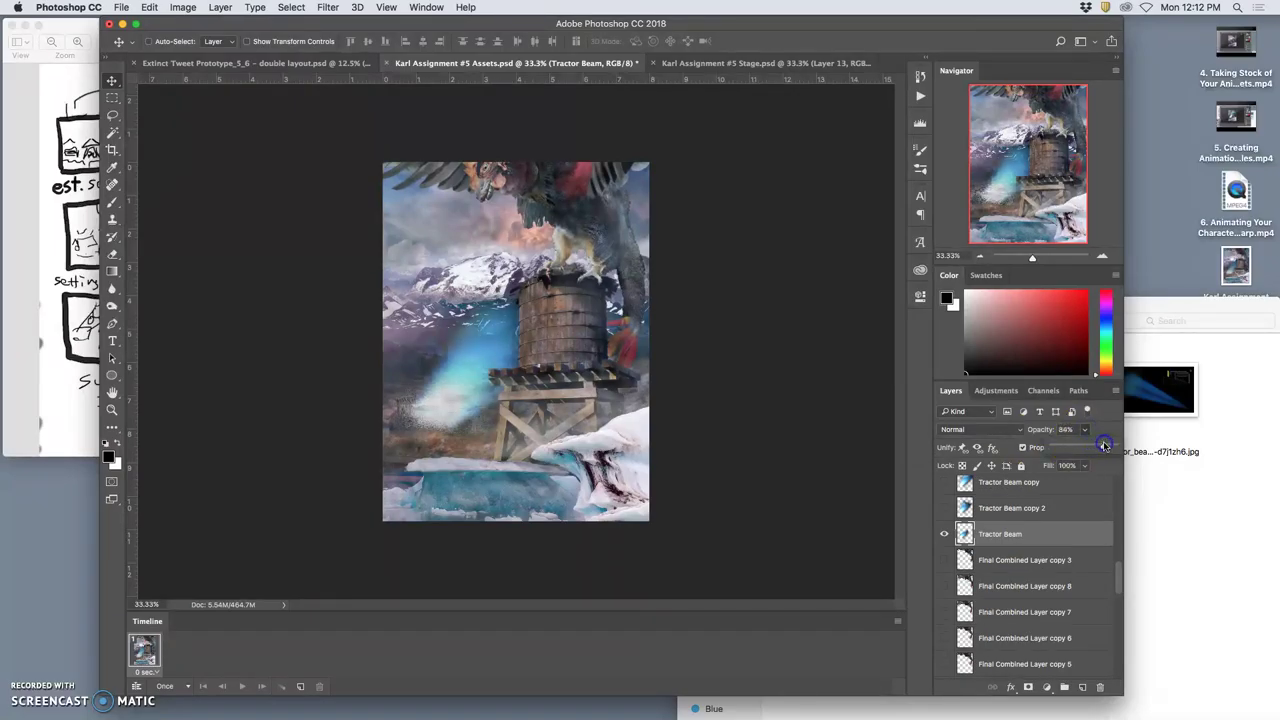
- Swap the creature pose by showing Final Combined Layer copy 5 and hiding Final Combined Layer copy 4
{"action": "scroll", "coordinate": [1034, 640], "scroll_direction": "down", "scroll_amount": 3}
{"action": "left_click", "coordinate": [1017, 643]}
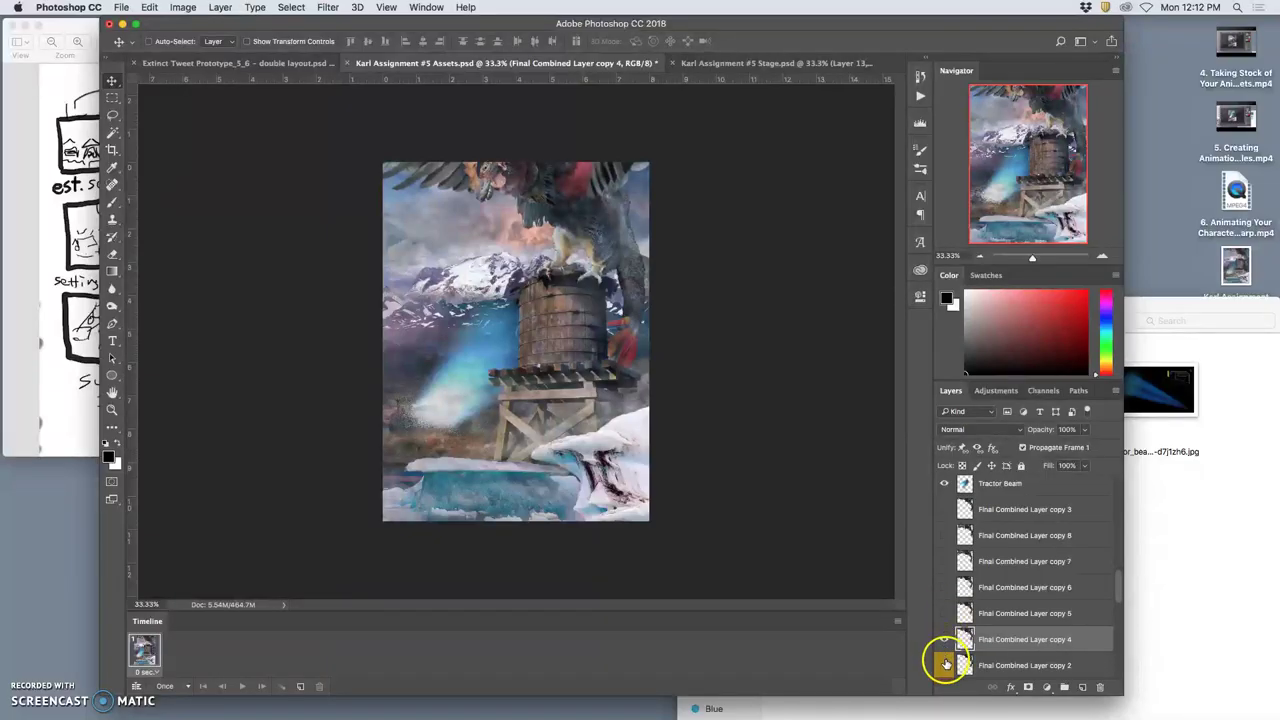
{"action": "left_click", "coordinate": [944, 616]}
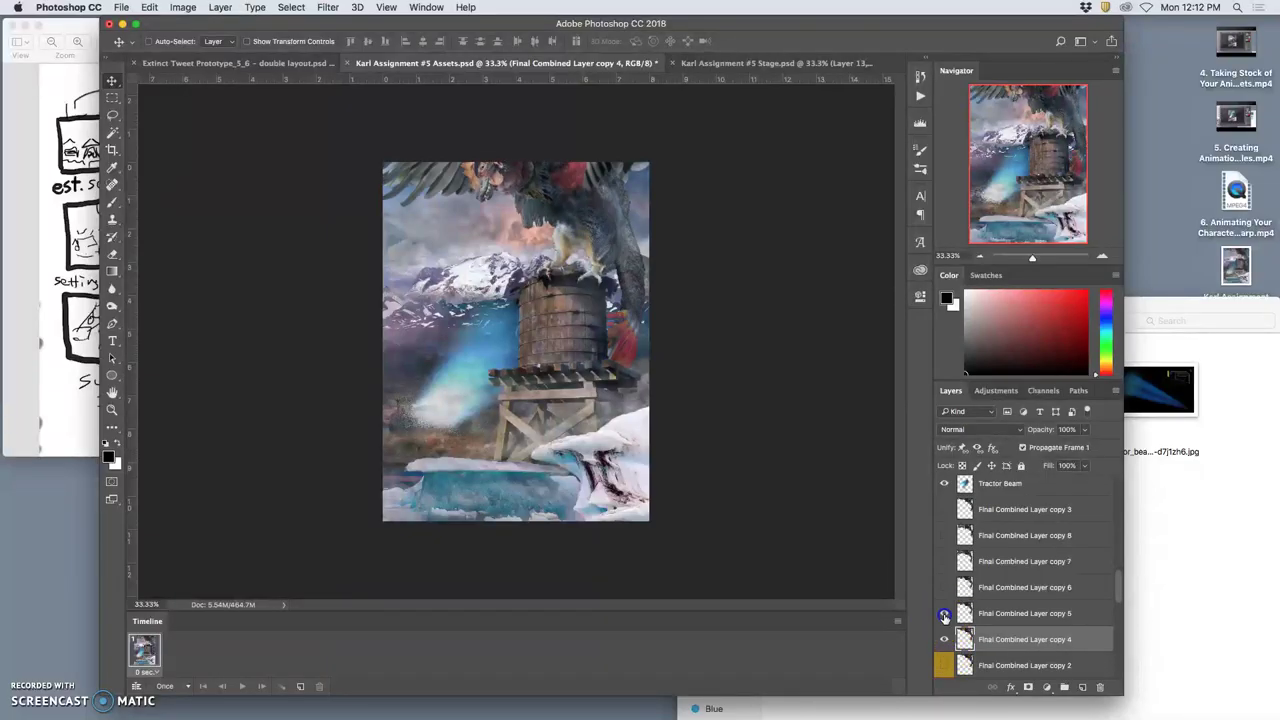
{"action": "left_click", "coordinate": [943, 639]}
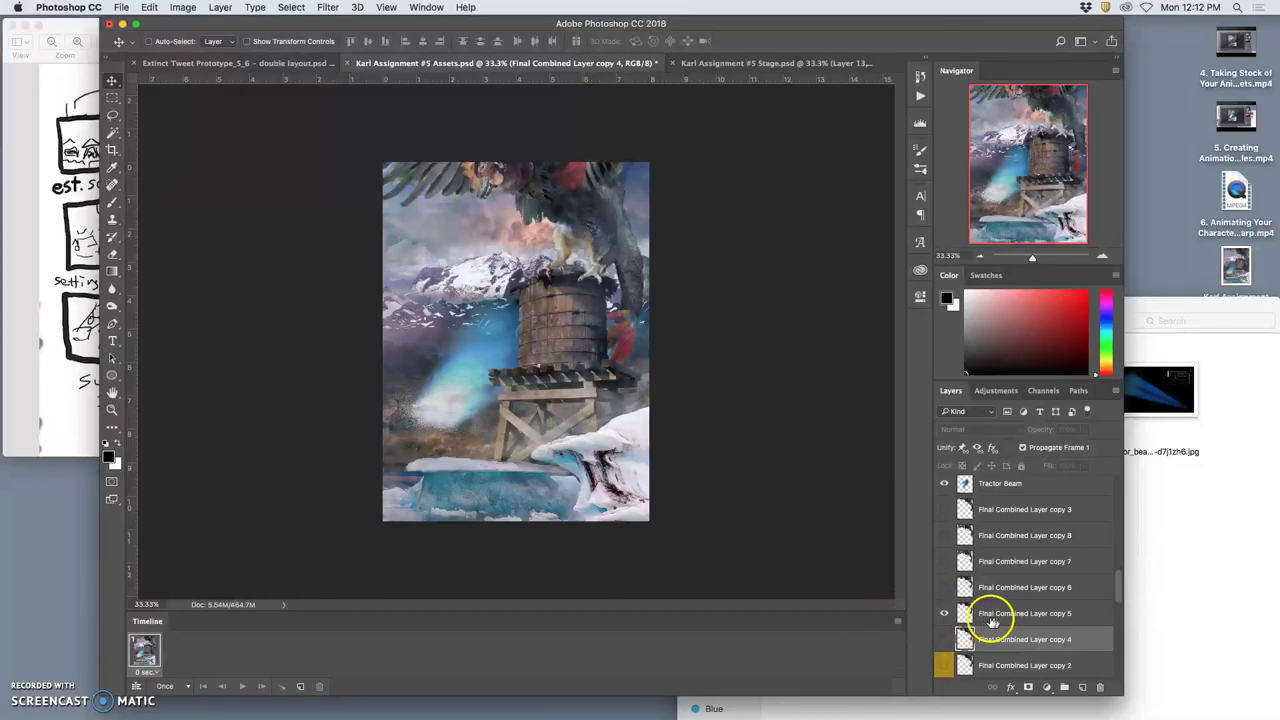
- Review the church layers in the Assets document and compare the new composition with the previous frame in Stage
{"action": "scroll", "coordinate": [1012, 660], "scroll_direction": "down", "scroll_amount": 5}
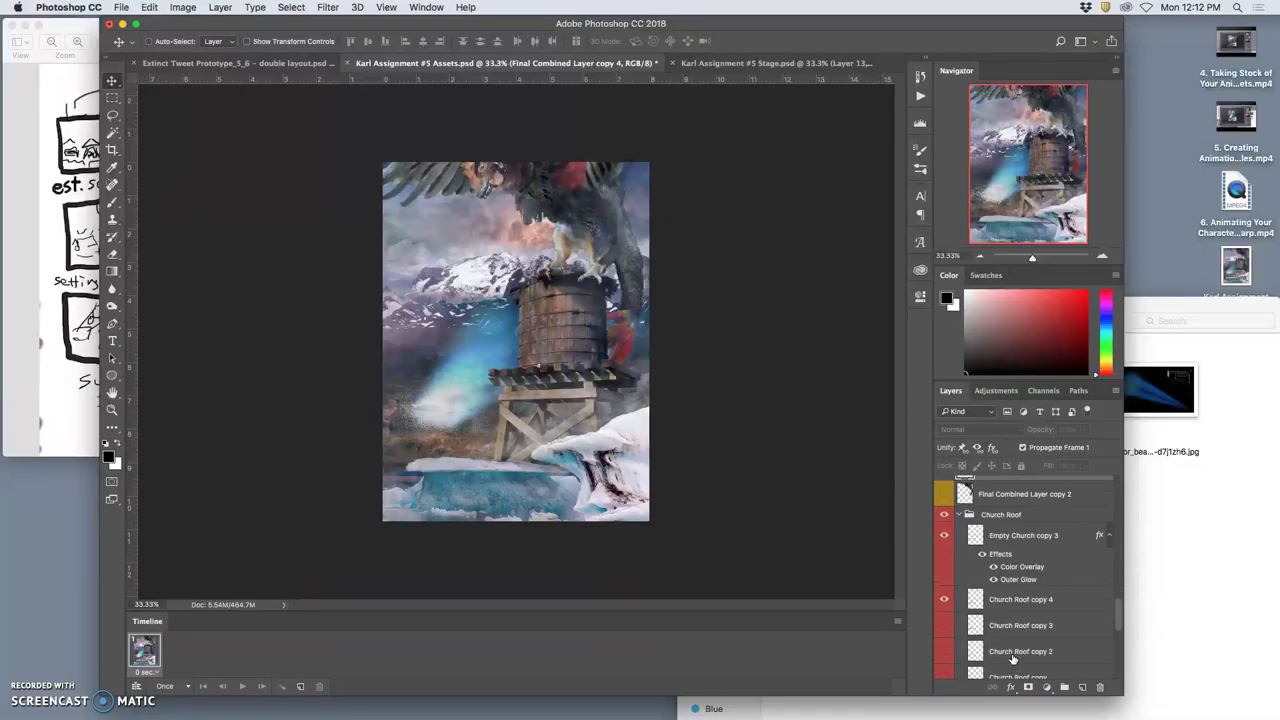
{"action": "scroll", "coordinate": [1008, 635], "scroll_direction": "down", "scroll_amount": 5}
{"action": "scroll", "coordinate": [1005, 624], "scroll_direction": "down", "scroll_amount": 3}
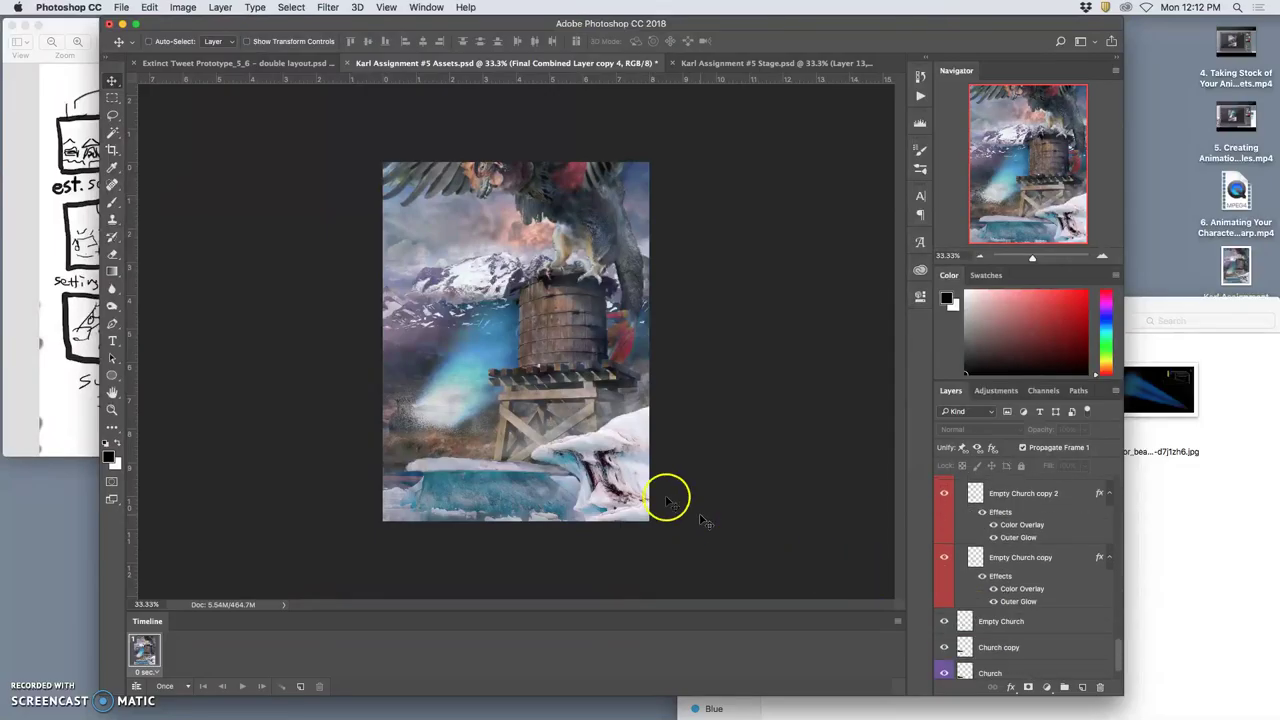
{"action": "scroll", "coordinate": [1049, 566], "scroll_direction": "up", "scroll_amount": 15}
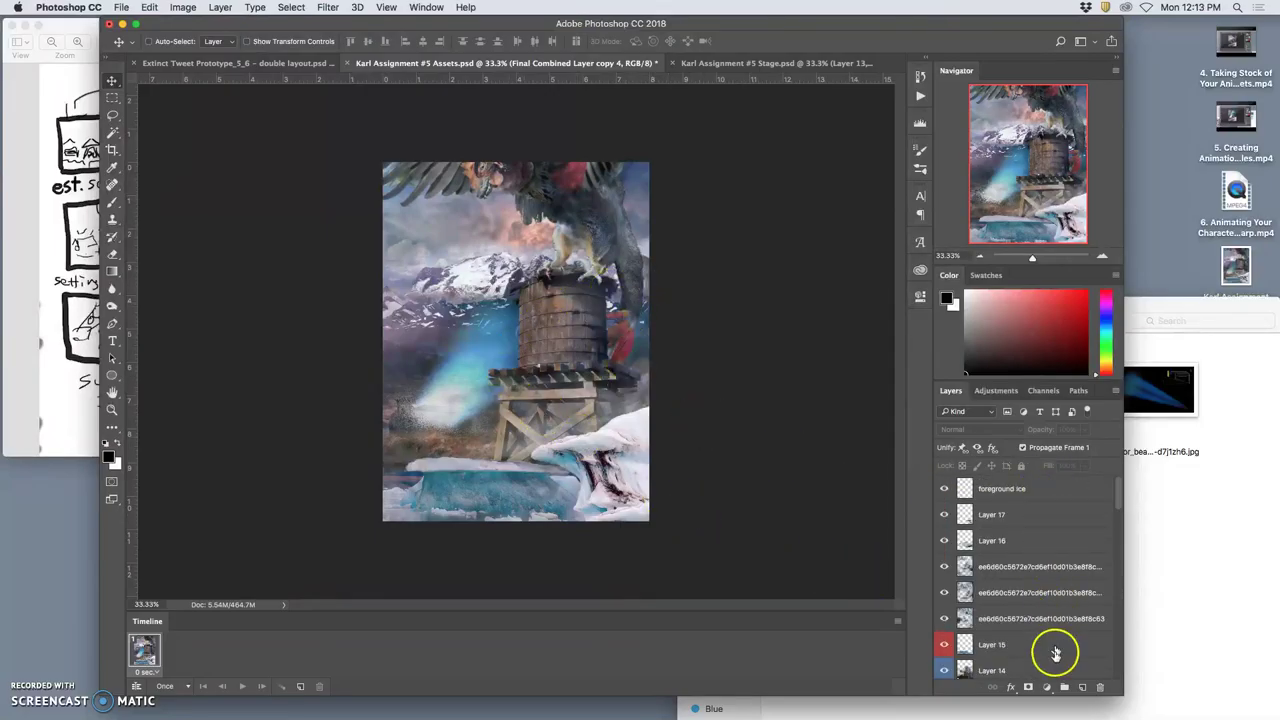
{"action": "left_click", "coordinate": [765, 64]}
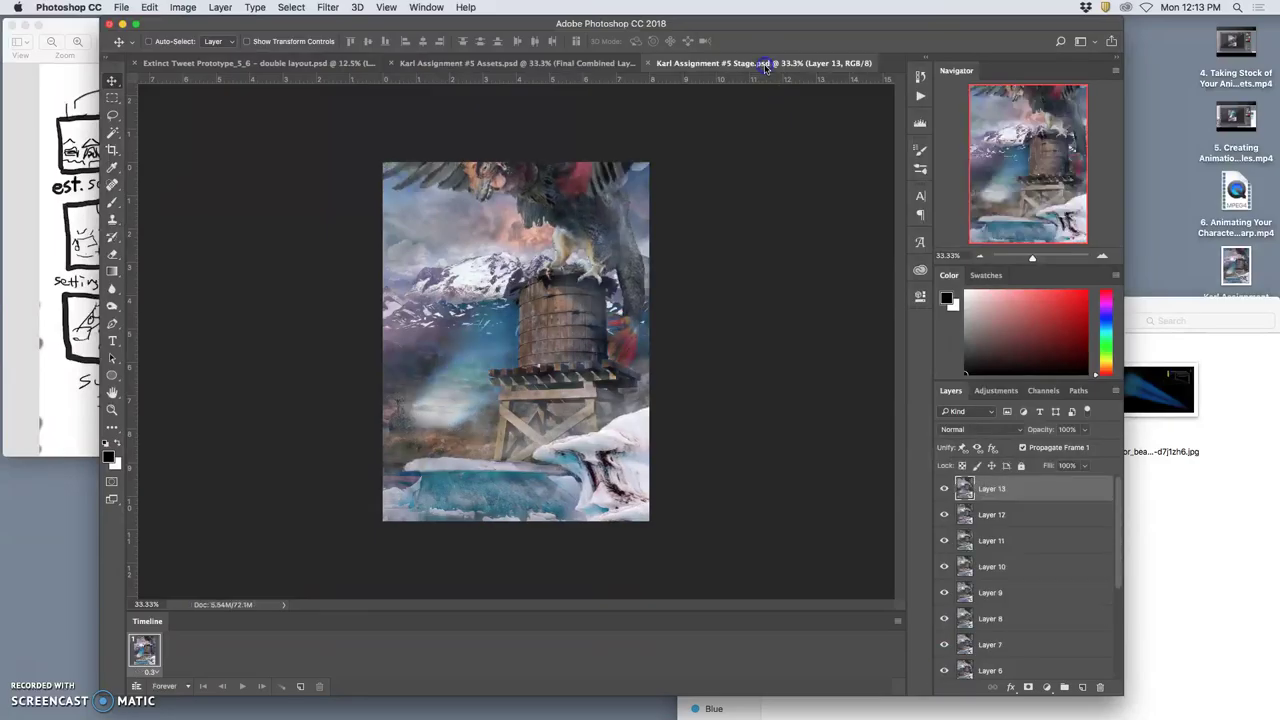
{"action": "left_click", "coordinate": [600, 63]}
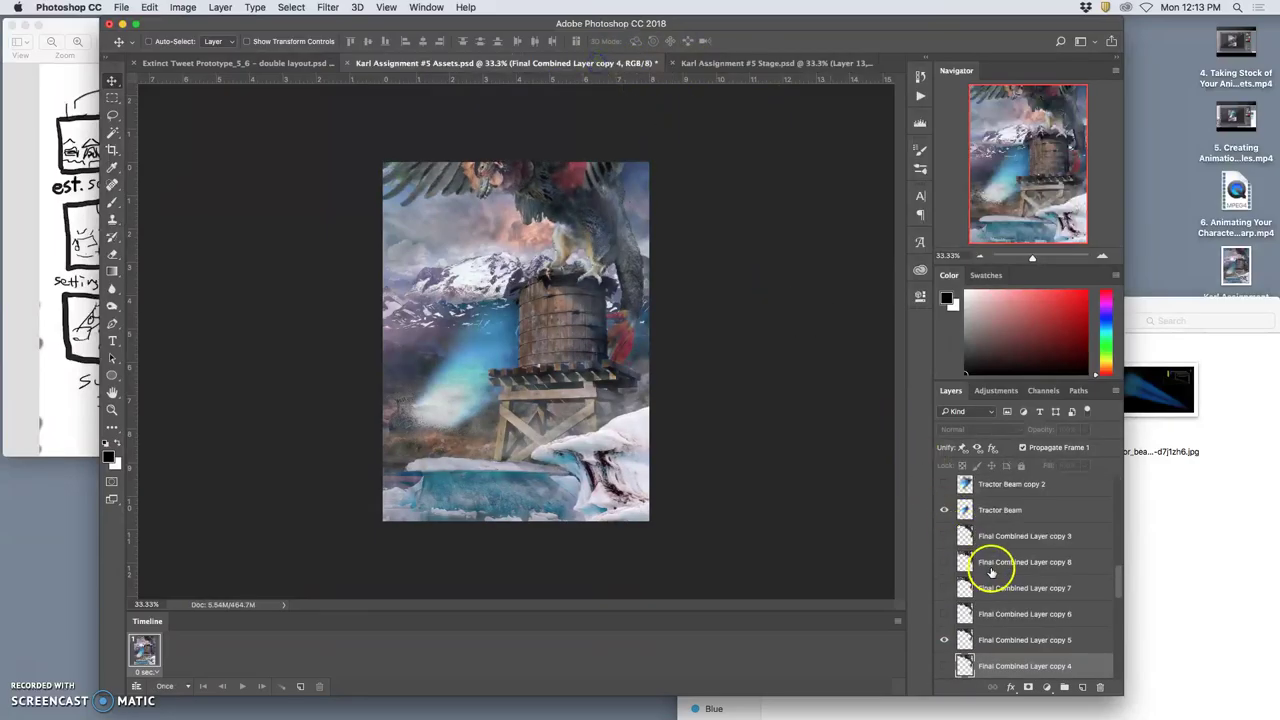
- Merge all visible layers into a new layer above foreground ice and paste the beam frame into the Stage document above Layer 13
{"action": "scroll", "coordinate": [1047, 585], "scroll_direction": "up", "scroll_amount": 10}
{"action": "left_click", "coordinate": [1017, 490]}
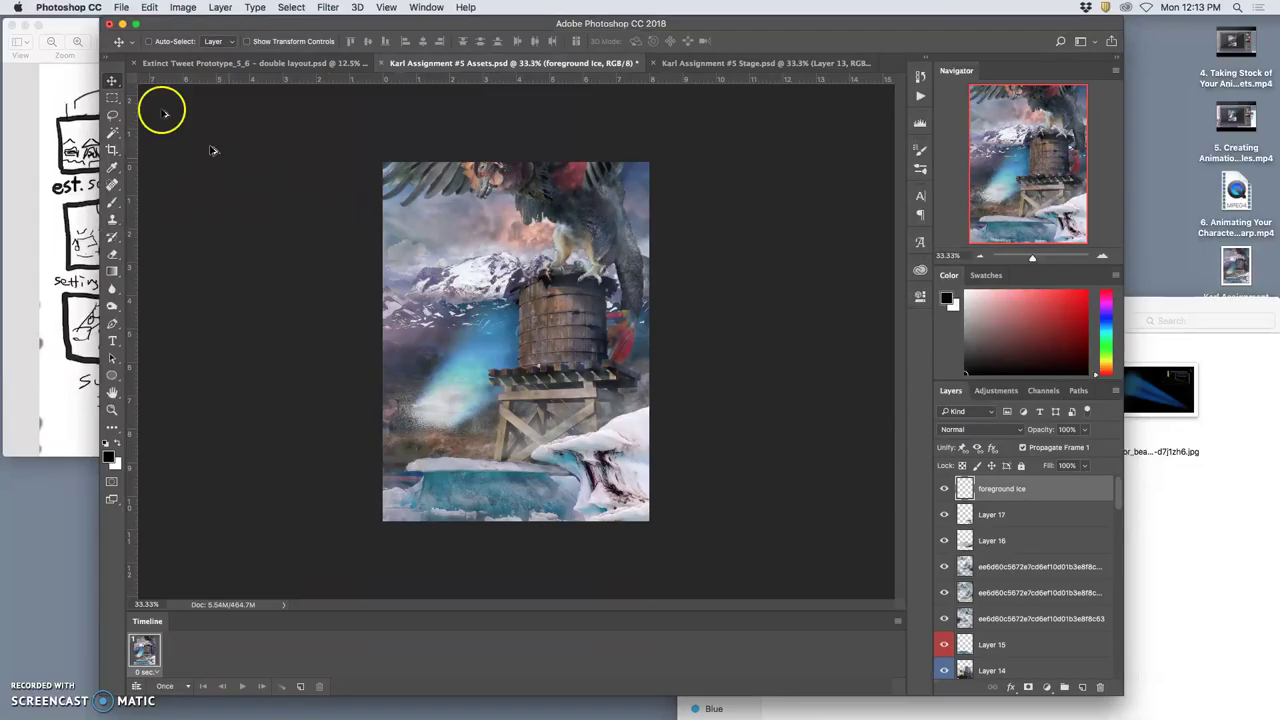
{"action": "left_click", "coordinate": [220, 7]}
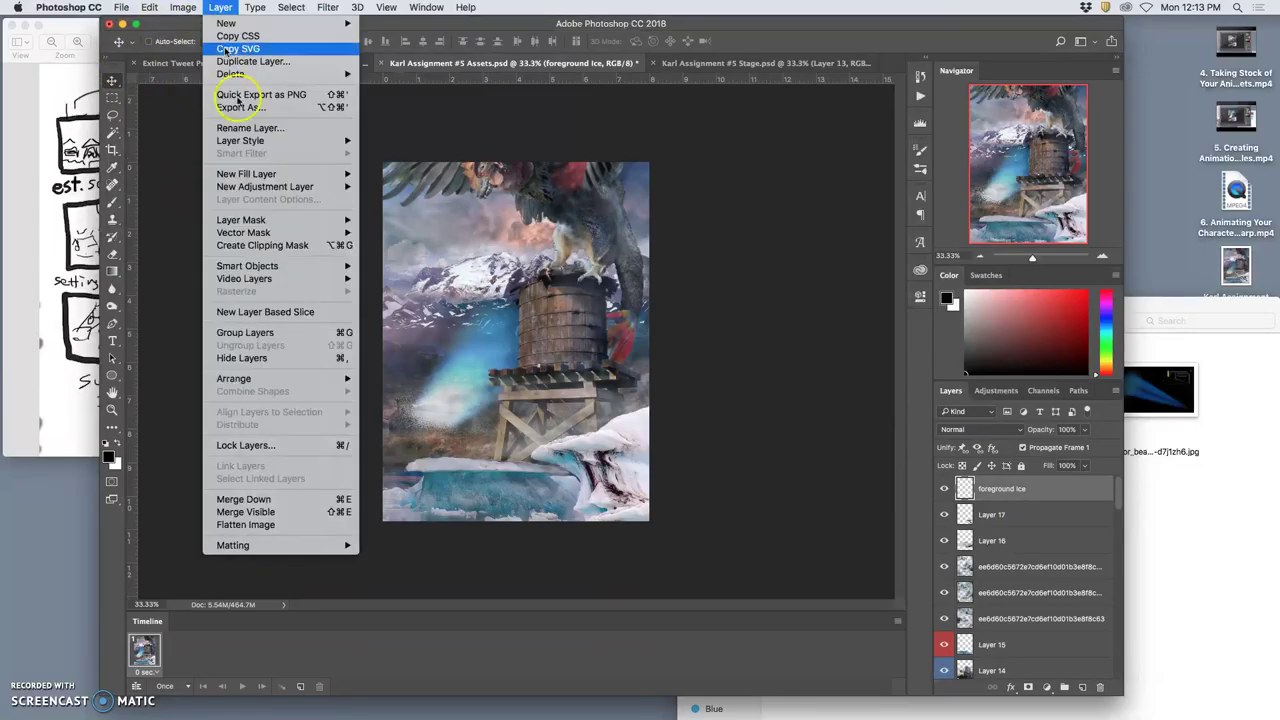
{"action": "left_click", "coordinate": [272, 512], "text": "alt"}
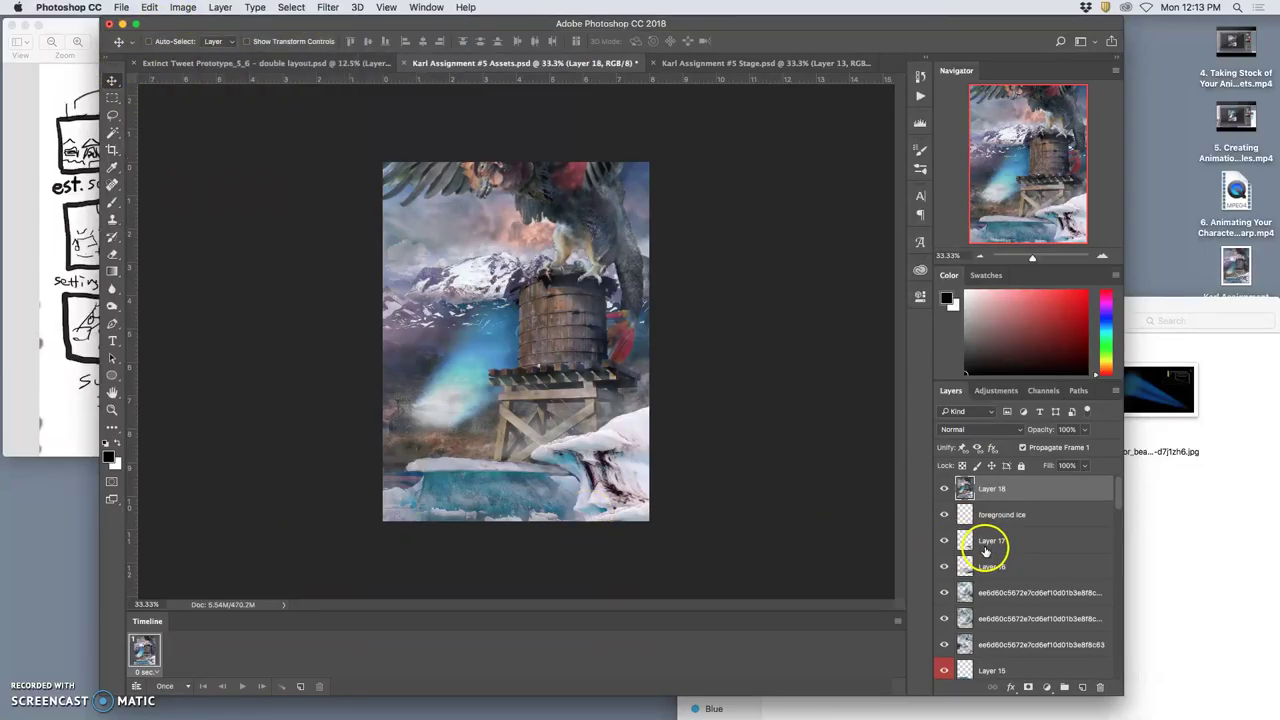
{"action": "left_click", "coordinate": [775, 65]}
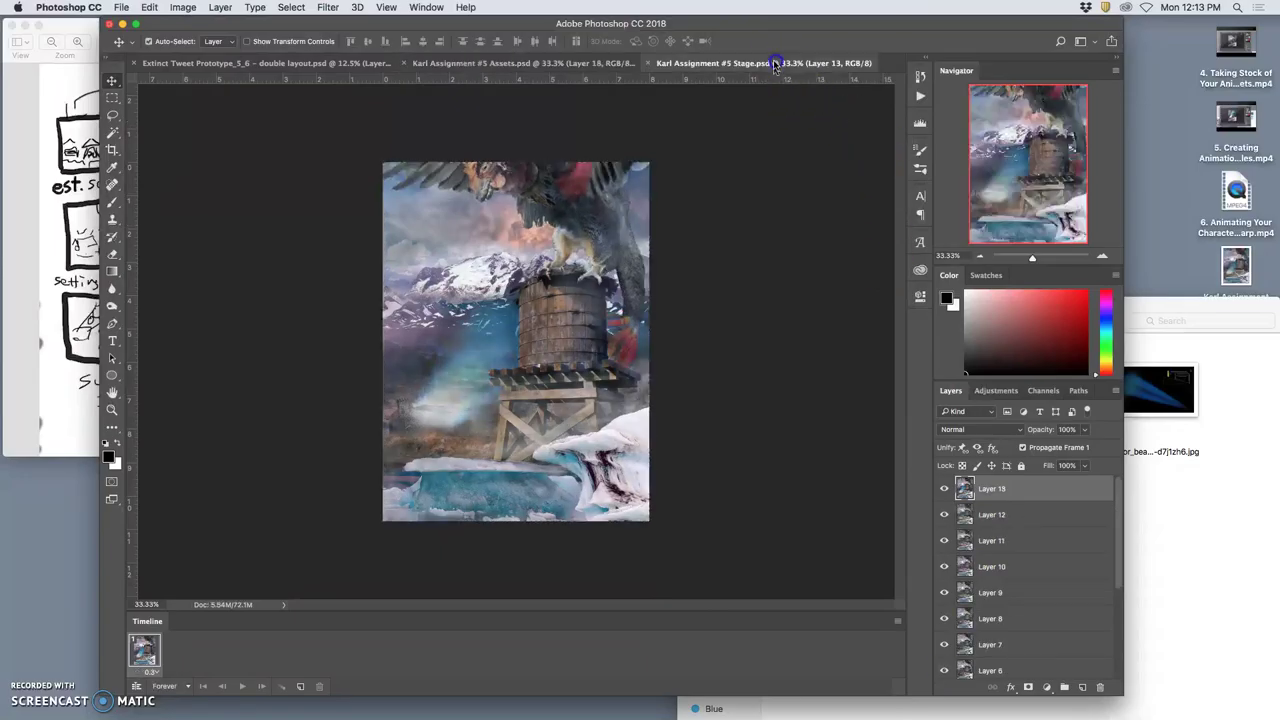
{"action": "key", "text": "ctrl+v"}
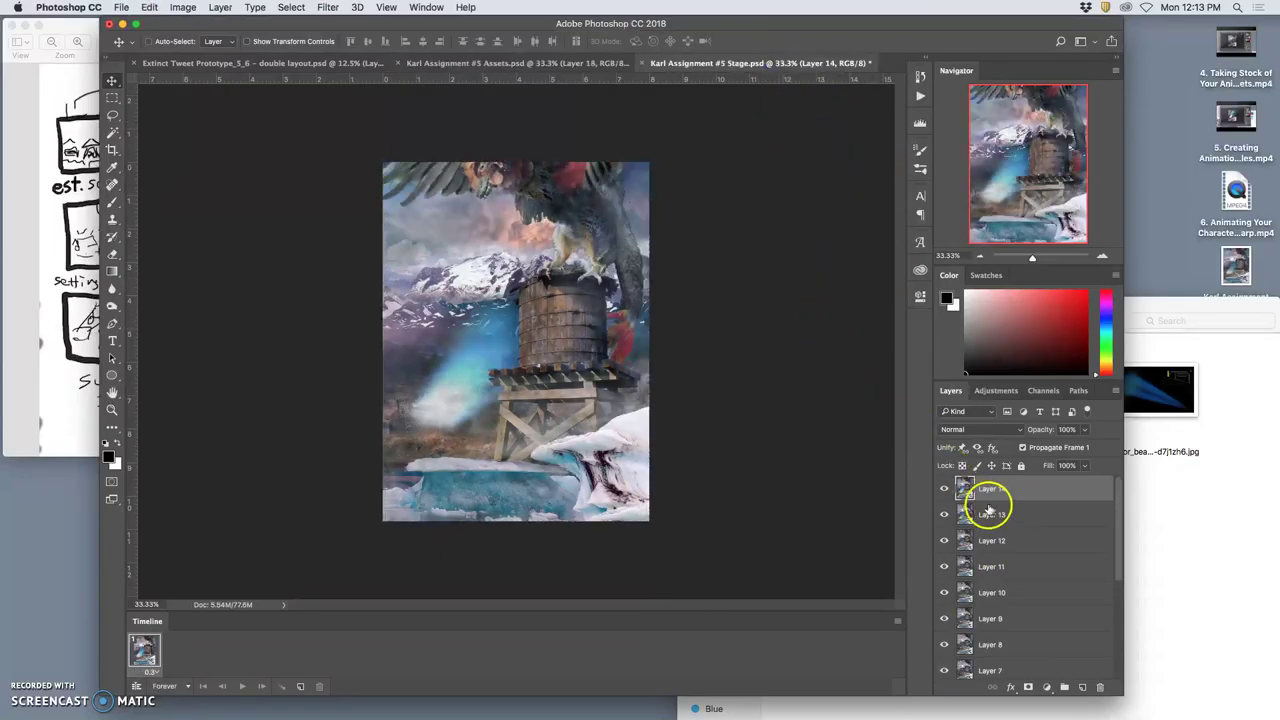
- Remove the merged Layer 18 from the Assets document to return to the separate layers
{"action": "left_click", "coordinate": [571, 66]}
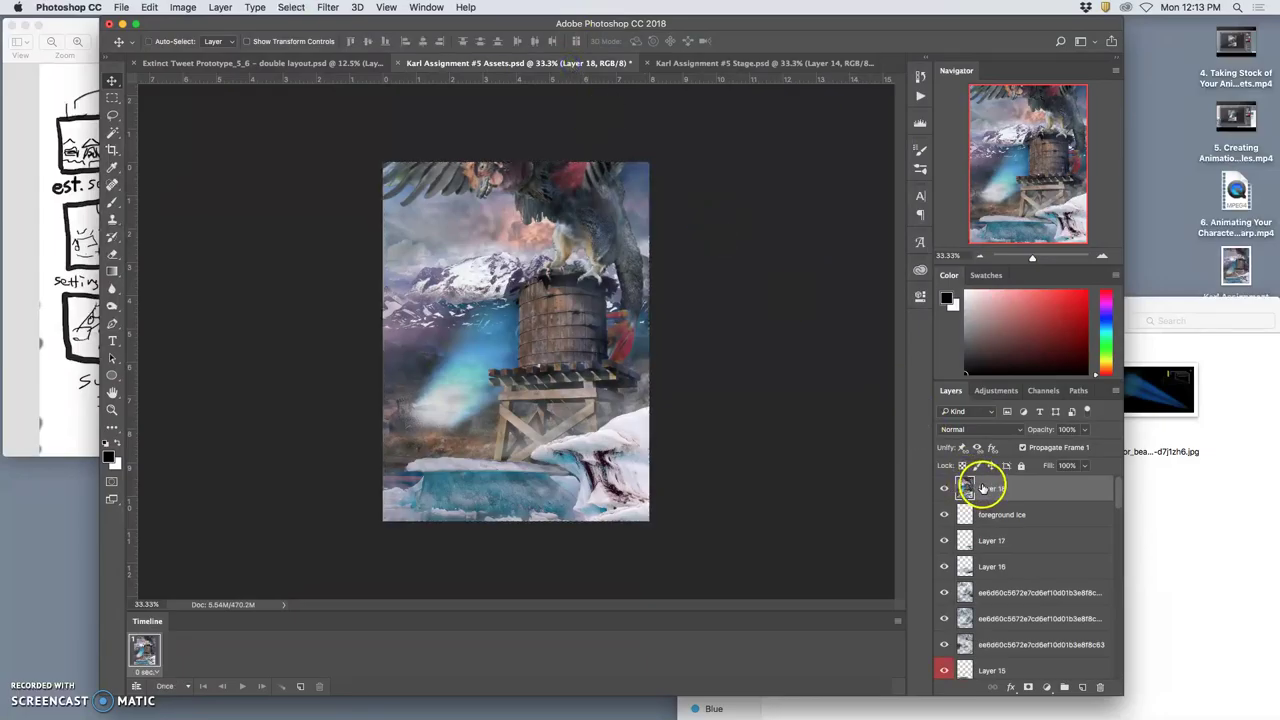
{"action": "key", "text": "BackSpace"}
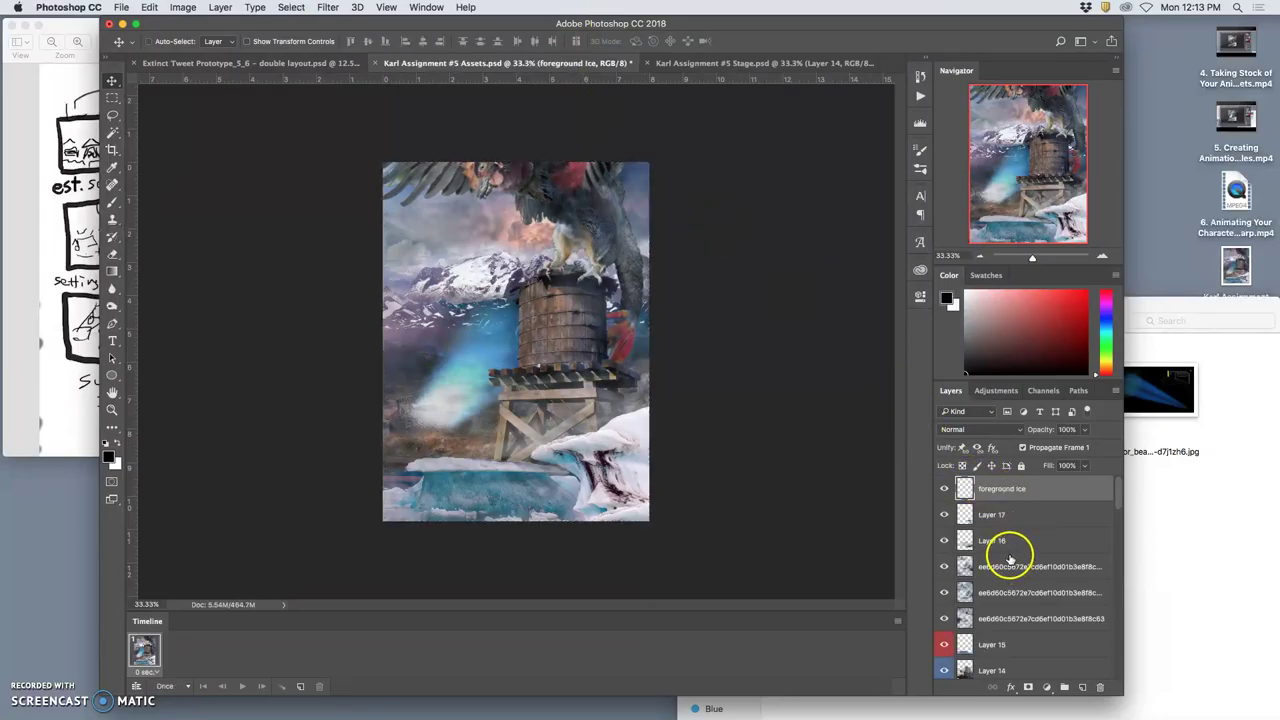
{"action": "scroll", "coordinate": [1015, 589], "scroll_direction": "down", "scroll_amount": 6}
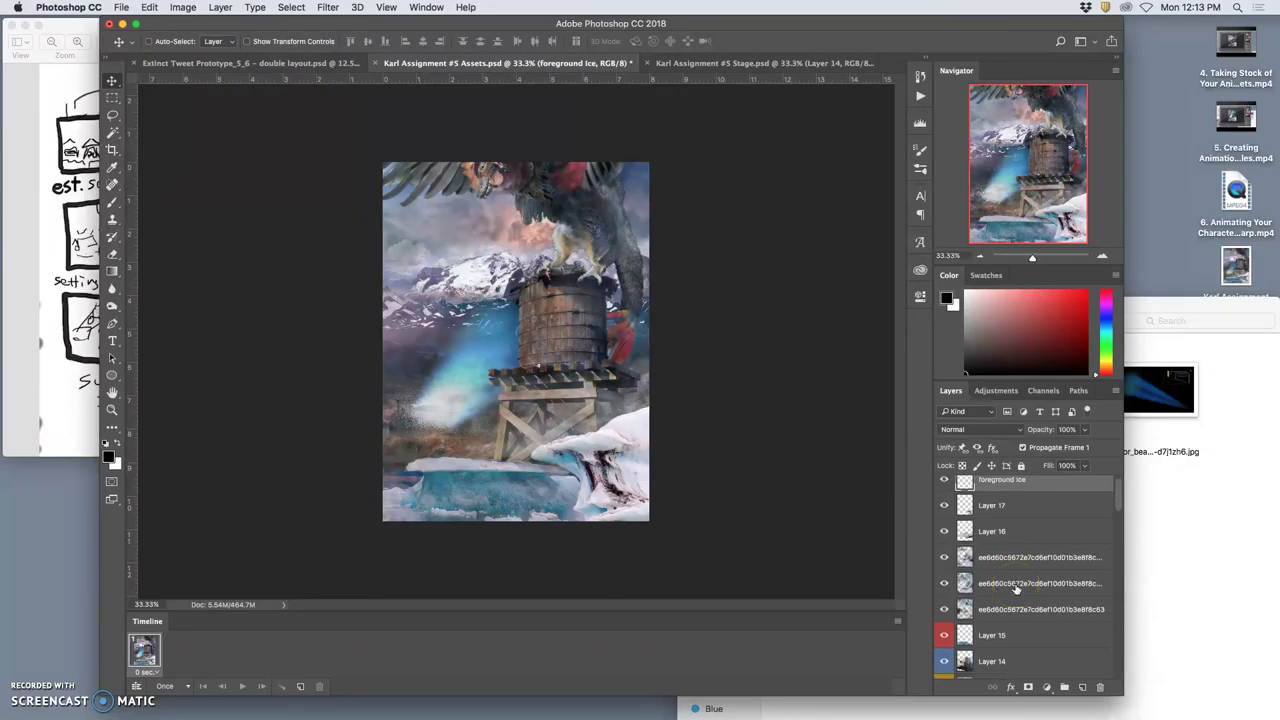
{"action": "scroll", "coordinate": [1015, 589], "scroll_direction": "down", "scroll_amount": 3}
{"action": "scroll", "coordinate": [1012, 585], "scroll_direction": "up", "scroll_amount": 10}
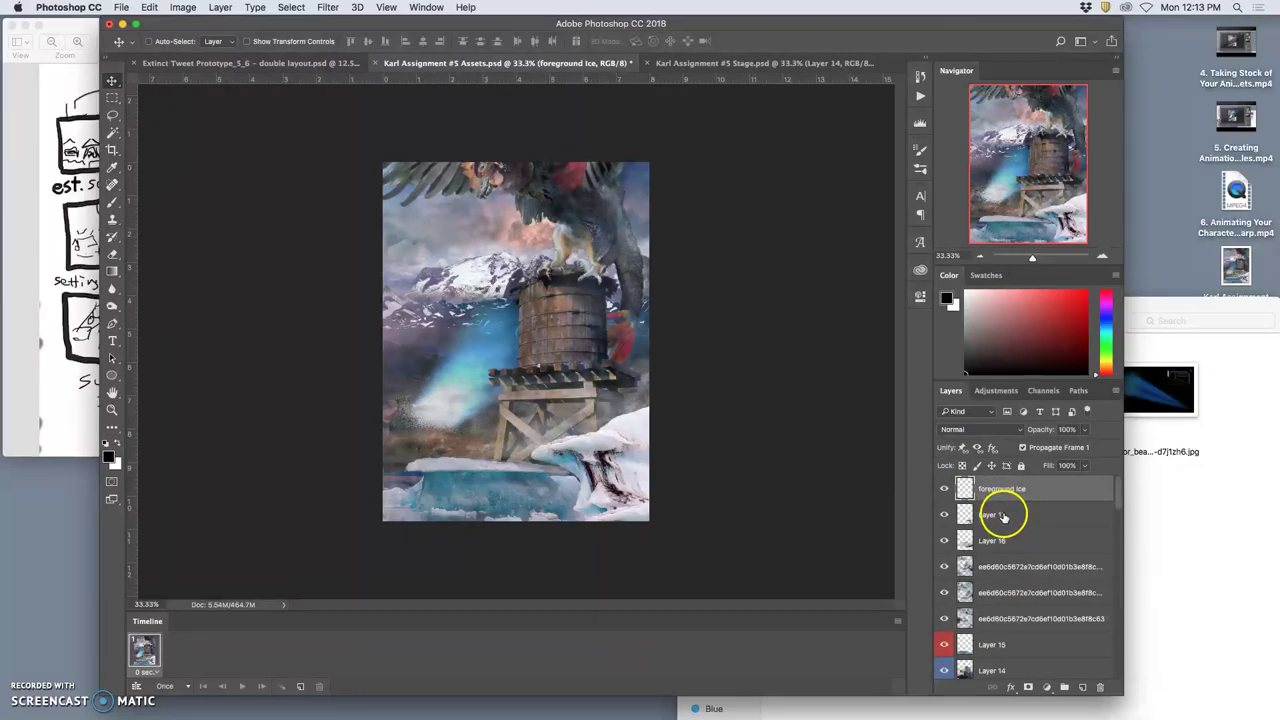
- Nudge Layer 17, Layer 16 and the foreground ice layer slightly for the next frame
{"action": "left_click", "coordinate": [1003, 515]}
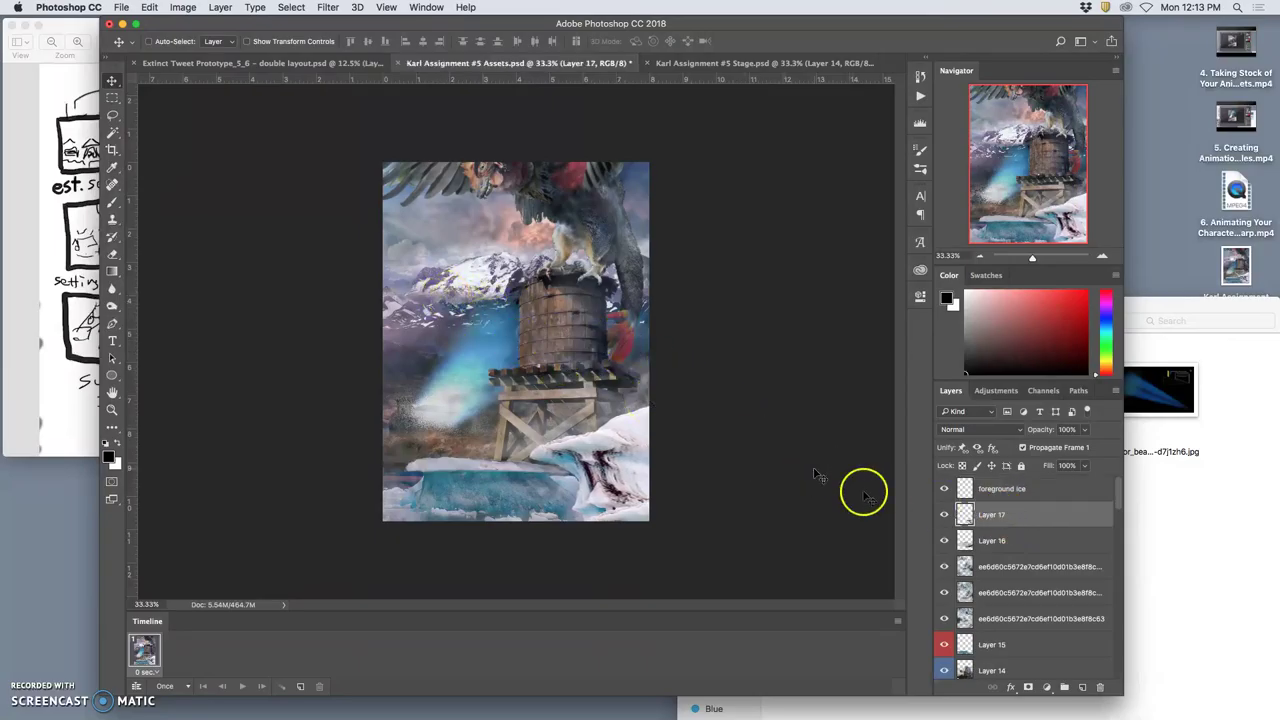
{"action": "left_click", "coordinate": [990, 541]}
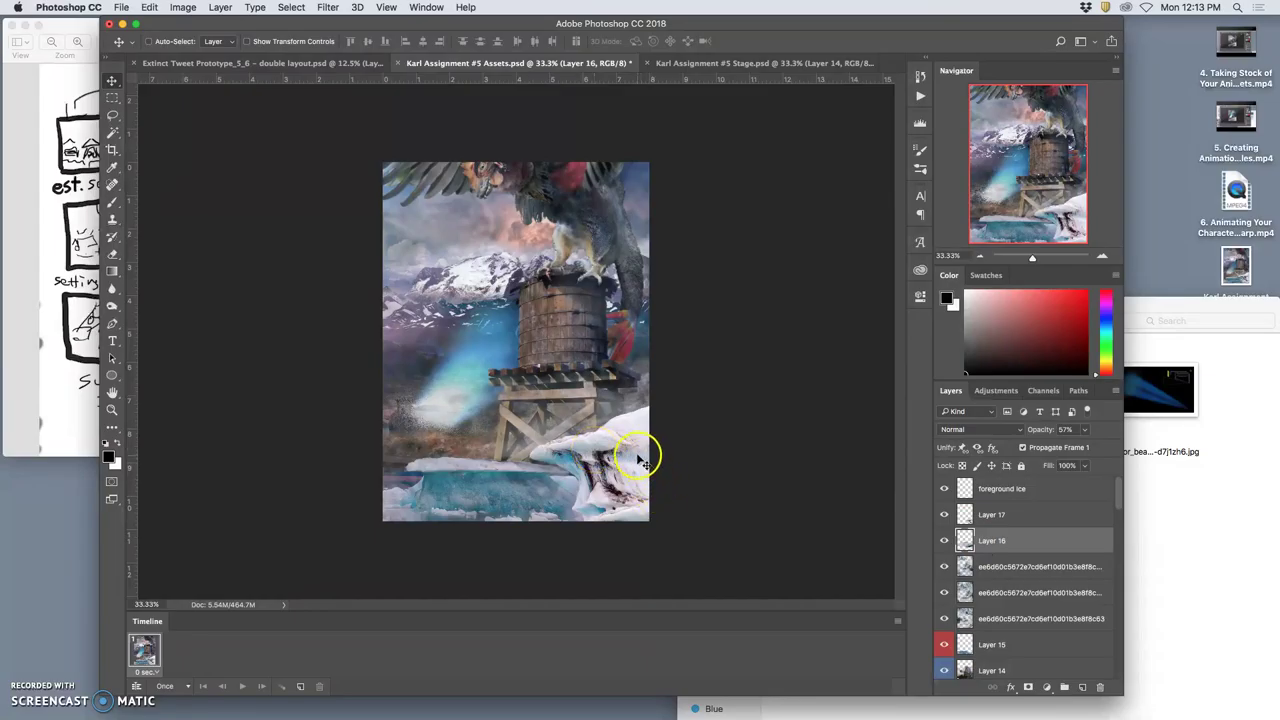
{"action": "left_click", "coordinate": [980, 489]}
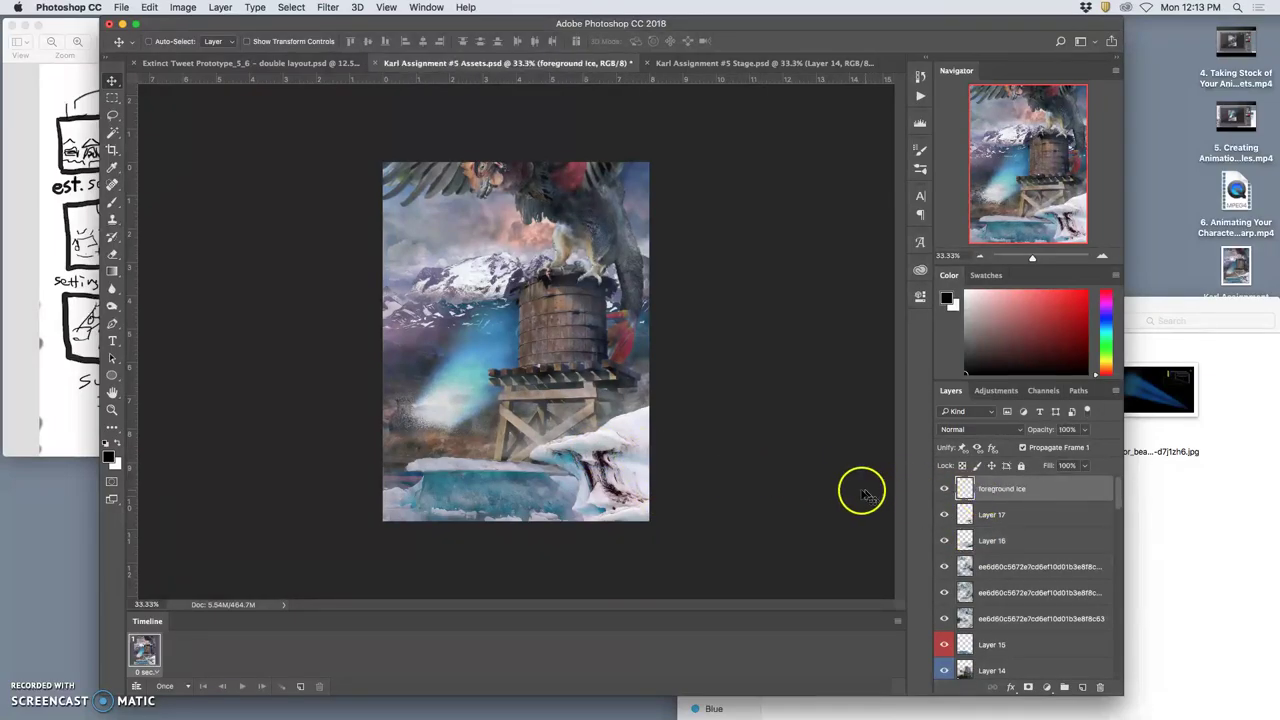
- Readjust the three ee6d60c5… texture layers' opacity for the next frame, with copy 2 at 30% and the middle copy at about 23%
{"action": "left_click", "coordinate": [985, 566]}
{"action": "left_click", "coordinate": [1084, 429]}
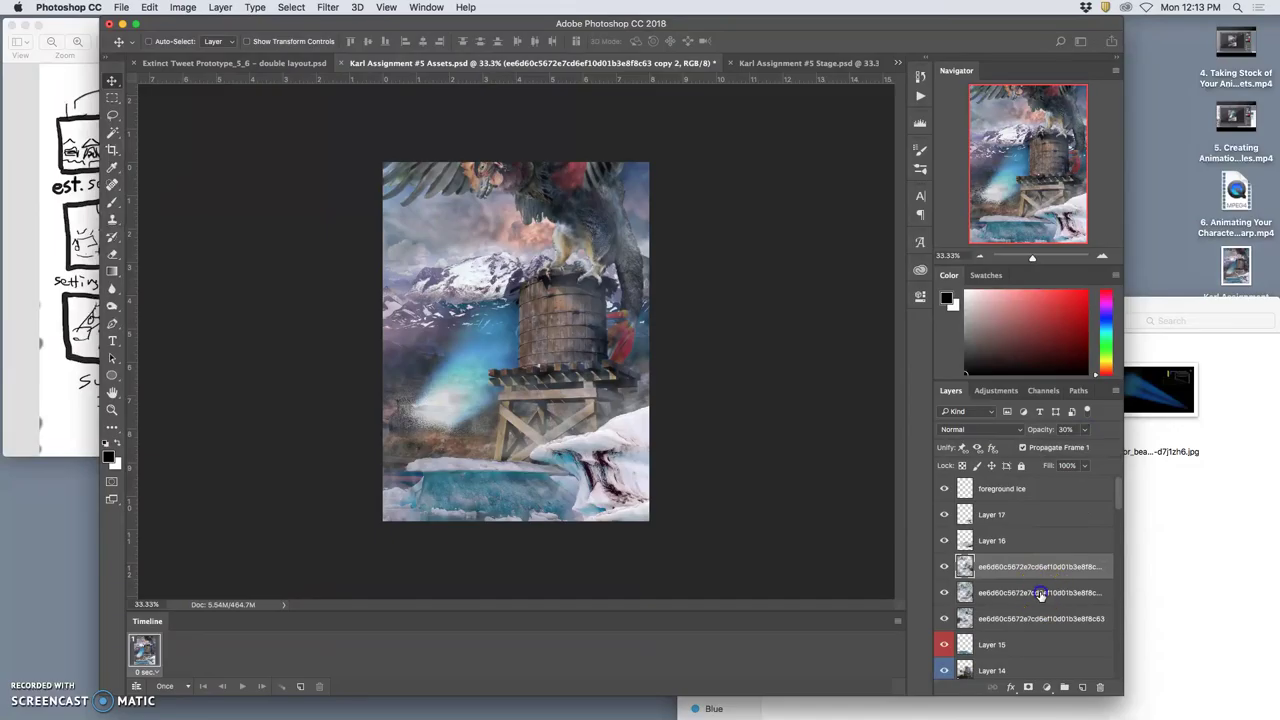
{"action": "left_click", "coordinate": [1040, 592]}
{"action": "left_click", "coordinate": [1084, 429]}
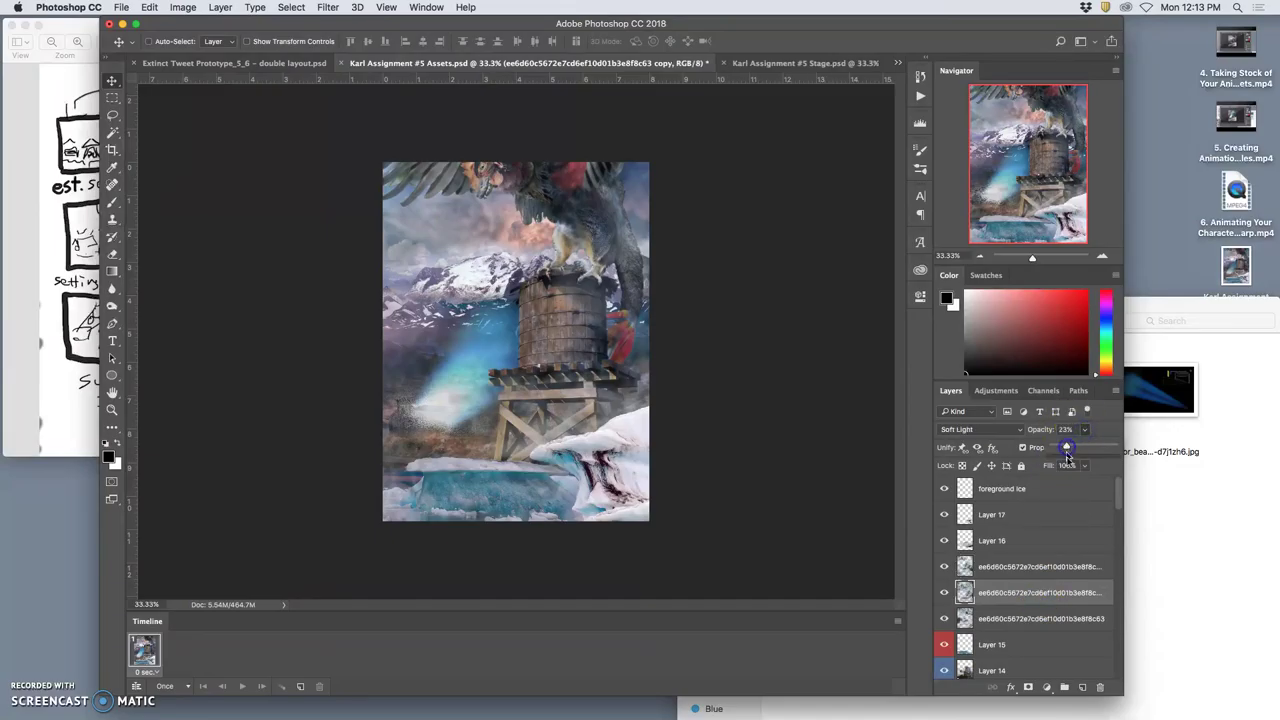
{"action": "left_click", "coordinate": [1063, 616]}
{"action": "left_click", "coordinate": [1087, 430]}
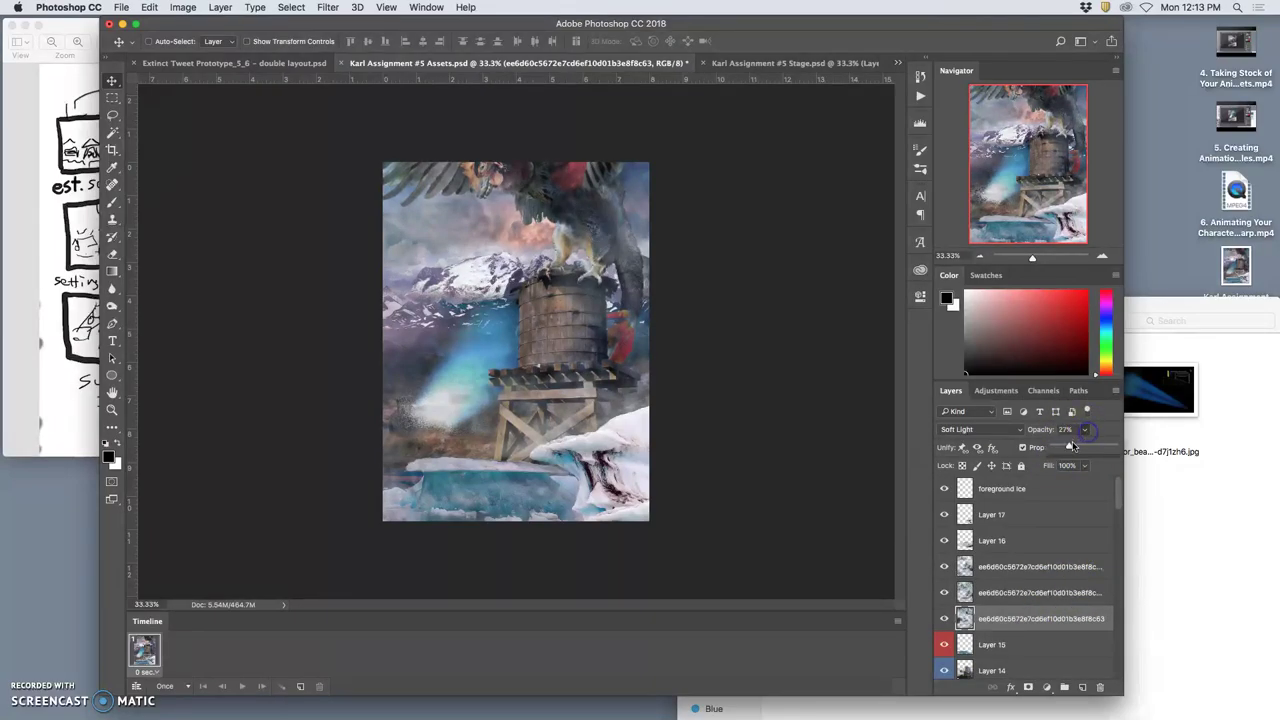
- Nudge Layer 15 slightly and show Final Combined Layer copy 7 in place of copies 5 and 6 for the next creature pose
{"action": "left_click", "coordinate": [1003, 645]}
{"action": "left_click", "coordinate": [678, 487]}
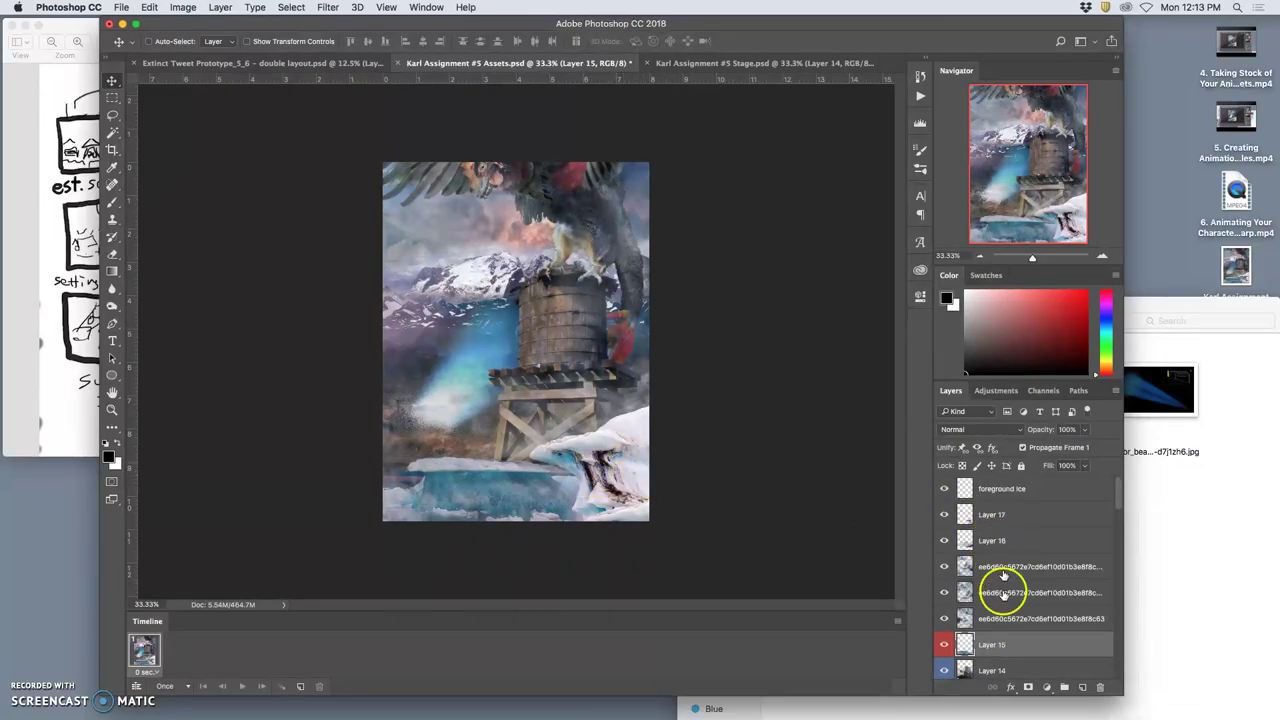
{"action": "scroll", "coordinate": [984, 578], "scroll_direction": "down", "scroll_amount": 3}
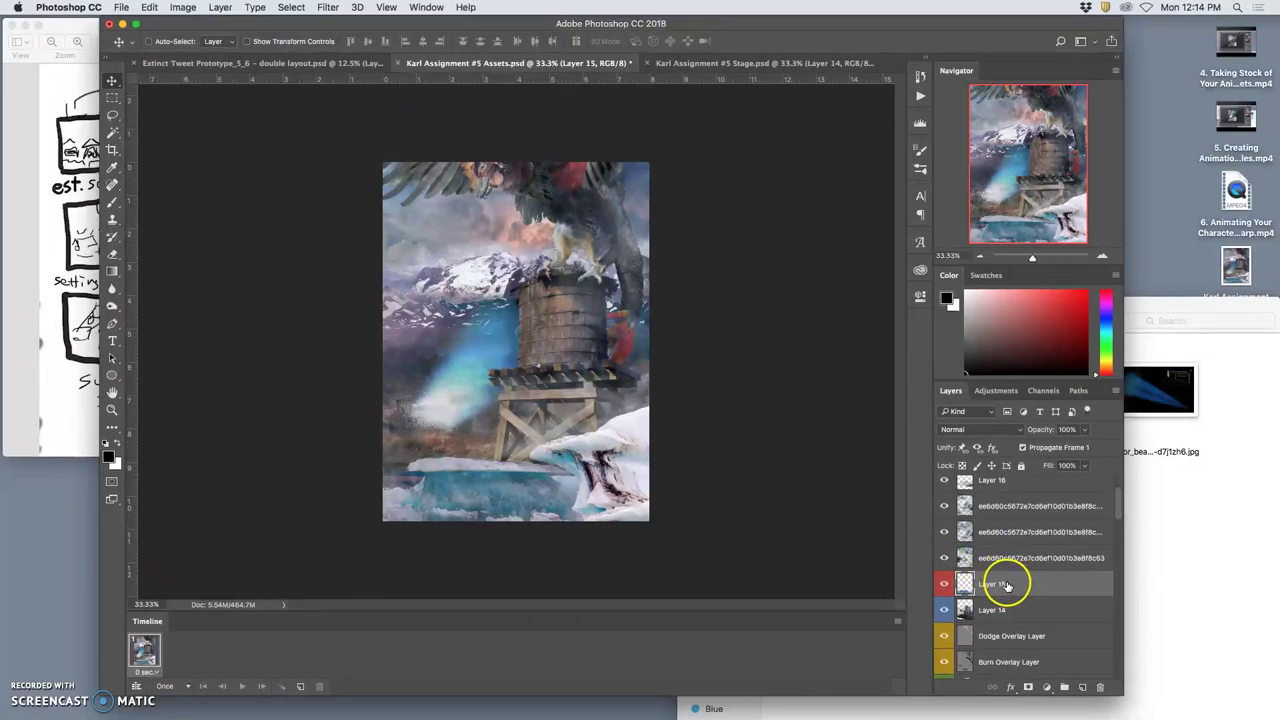
{"action": "scroll", "coordinate": [1003, 592], "scroll_direction": "down", "scroll_amount": 5}
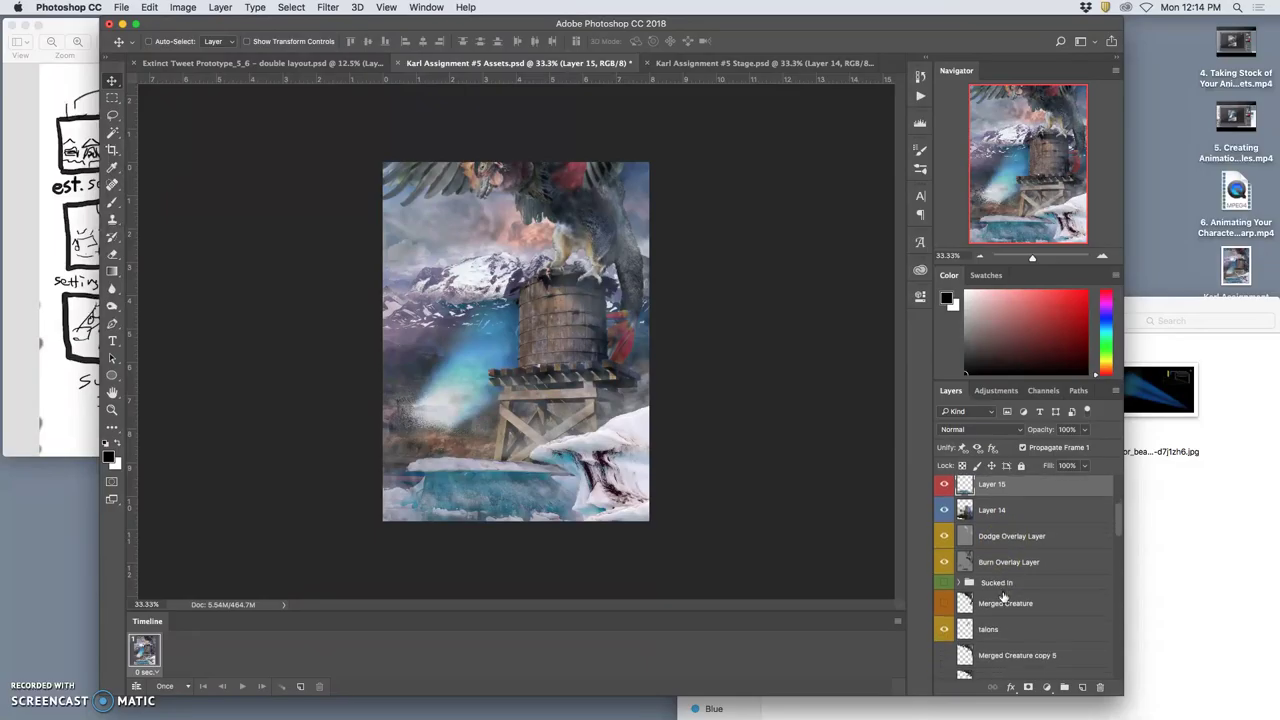
{"action": "scroll", "coordinate": [1003, 597], "scroll_direction": "down", "scroll_amount": 8}
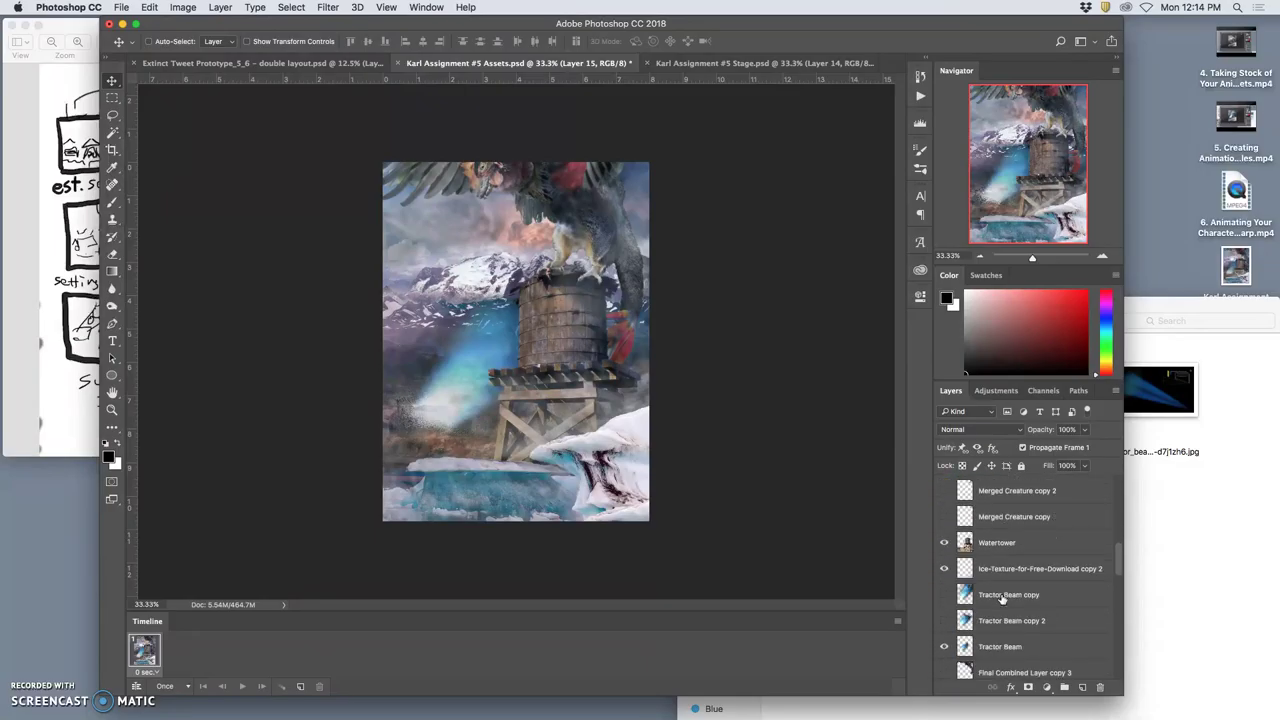
{"action": "scroll", "coordinate": [1003, 598], "scroll_direction": "down", "scroll_amount": 1}
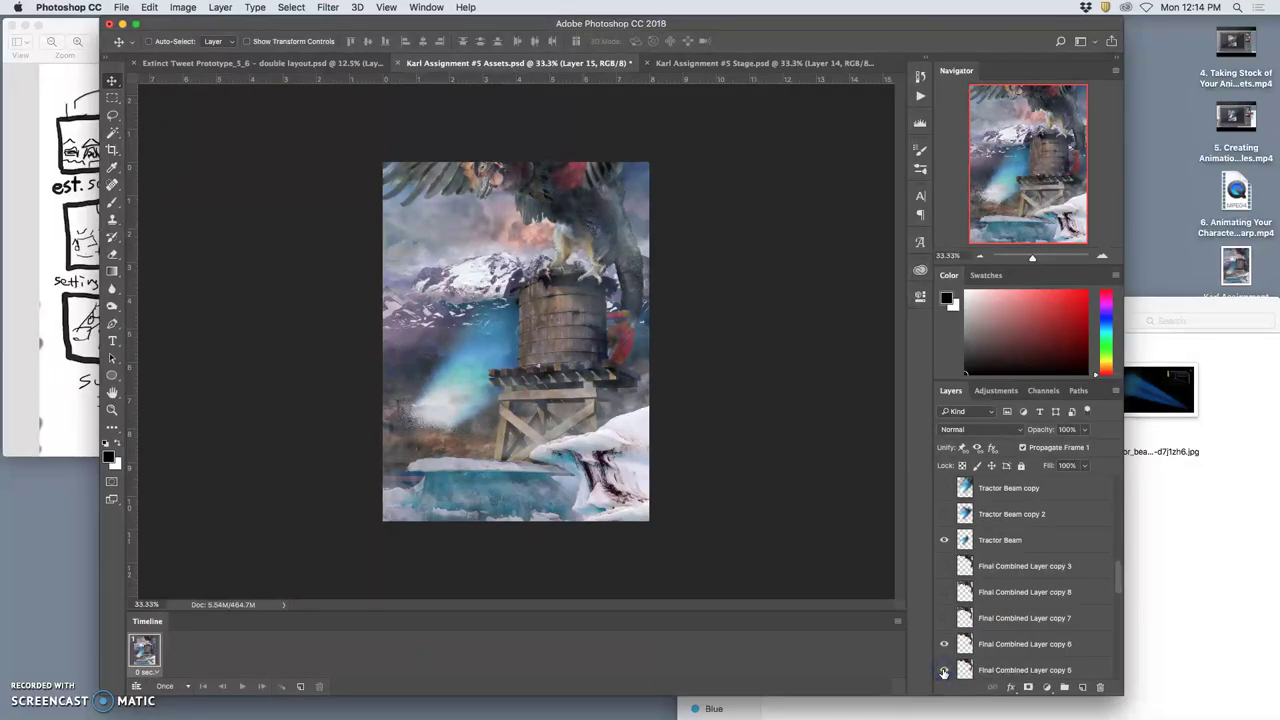
{"action": "scroll", "coordinate": [960, 640], "scroll_direction": "down", "scroll_amount": 1}
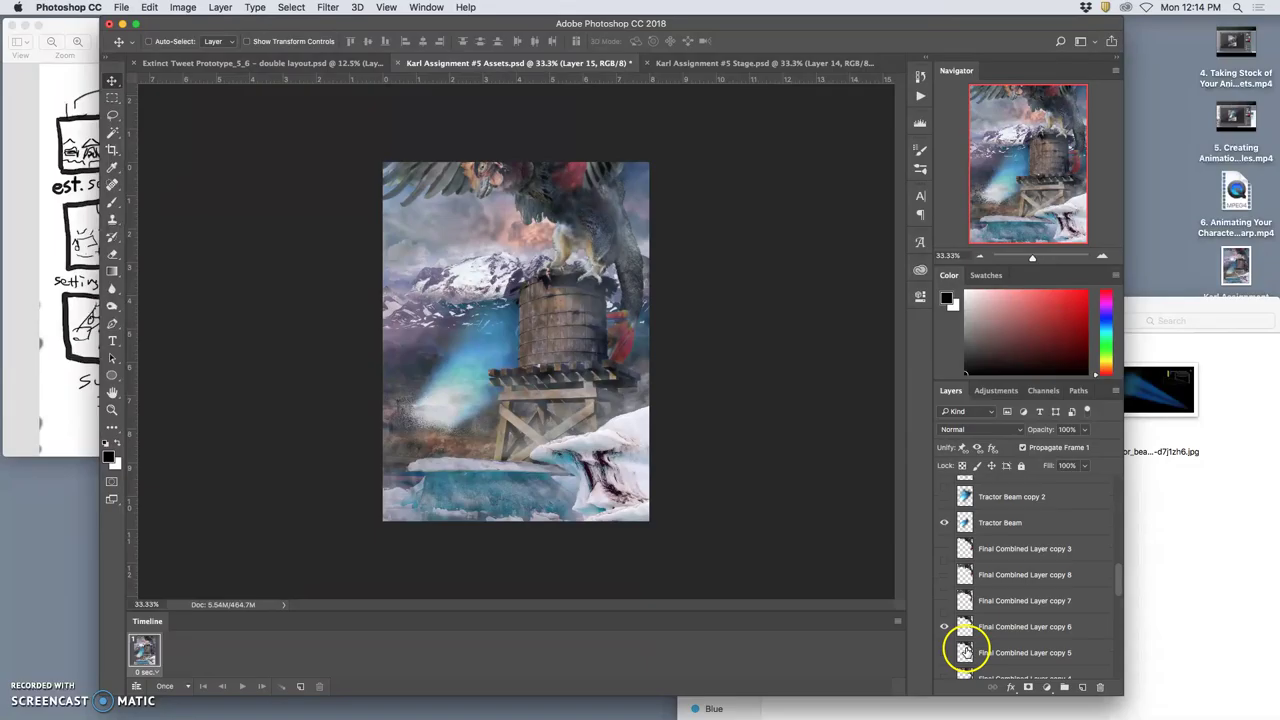
{"action": "left_click", "coordinate": [945, 597]}
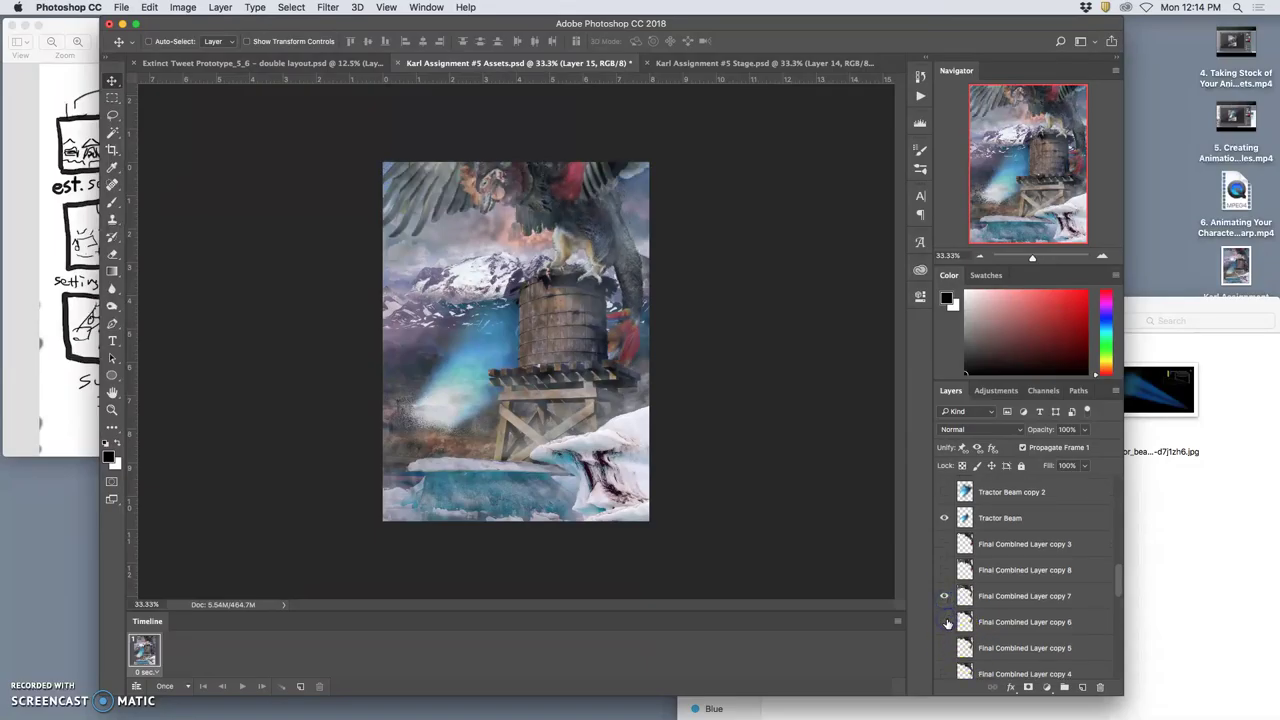
- Make the Tractor Beam copy 2 layer visible and set its opacity to 62%
{"action": "scroll", "coordinate": [970, 625], "scroll_direction": "down", "scroll_amount": 3}
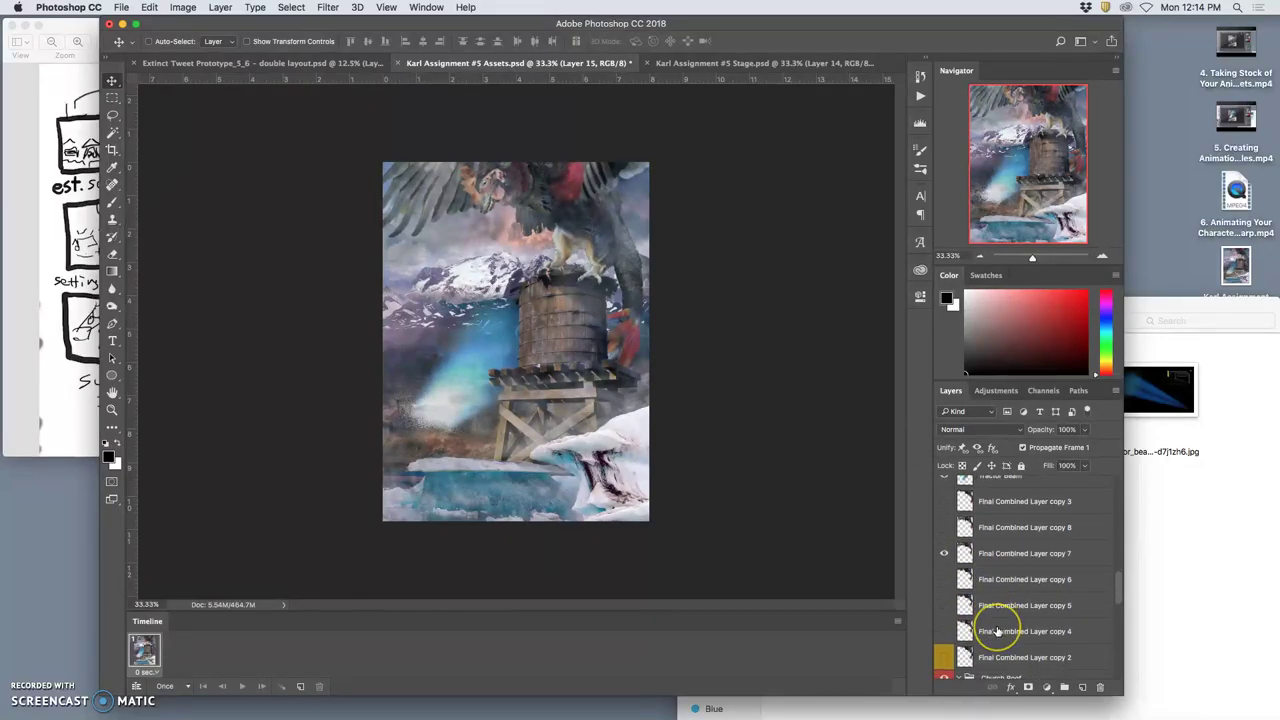
{"action": "scroll", "coordinate": [997, 631], "scroll_direction": "down", "scroll_amount": 5}
{"action": "scroll", "coordinate": [996, 629], "scroll_direction": "down", "scroll_amount": 8}
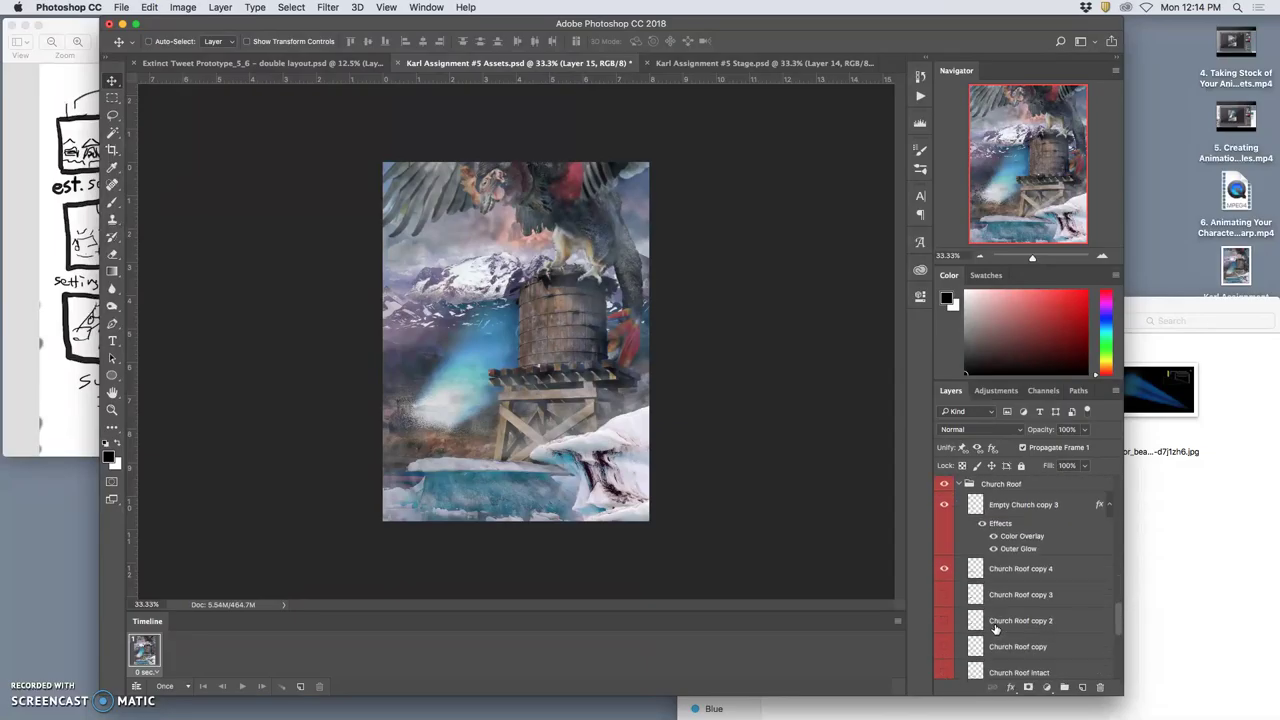
{"action": "scroll", "coordinate": [996, 629], "scroll_direction": "up", "scroll_amount": 10}
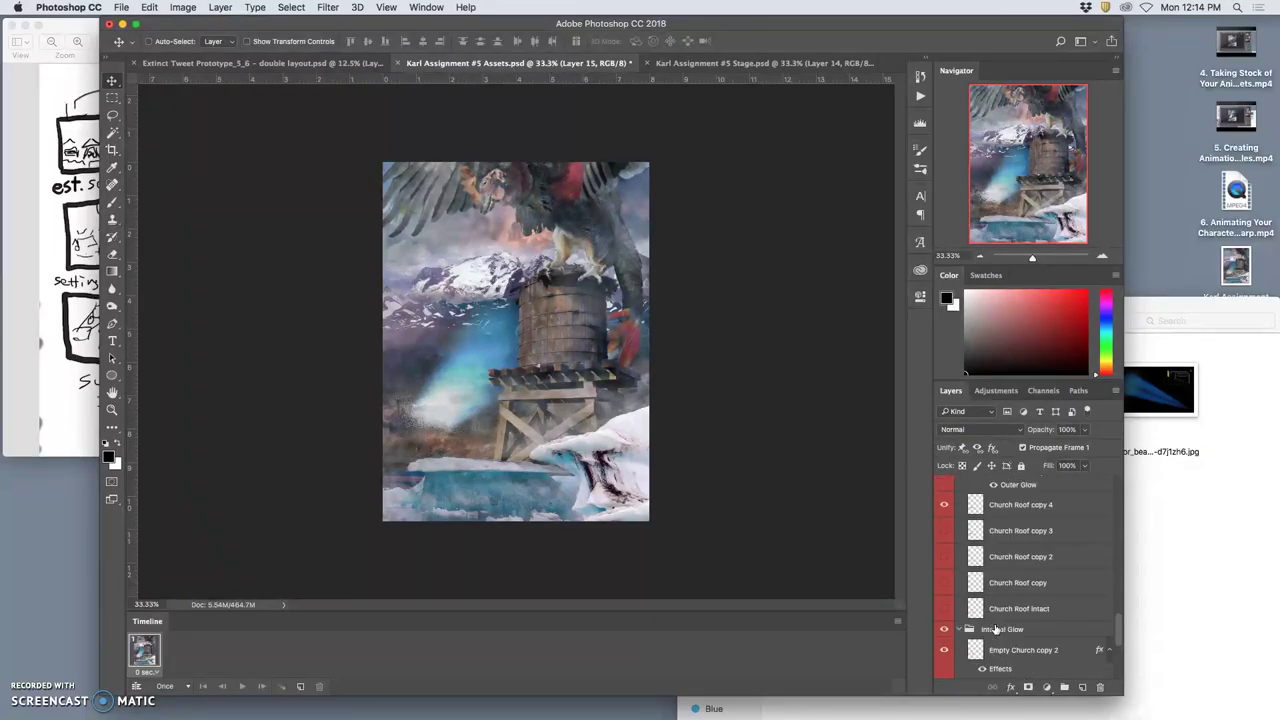
{"action": "scroll", "coordinate": [995, 628], "scroll_direction": "down", "scroll_amount": 2}
{"action": "left_click", "coordinate": [965, 625]}
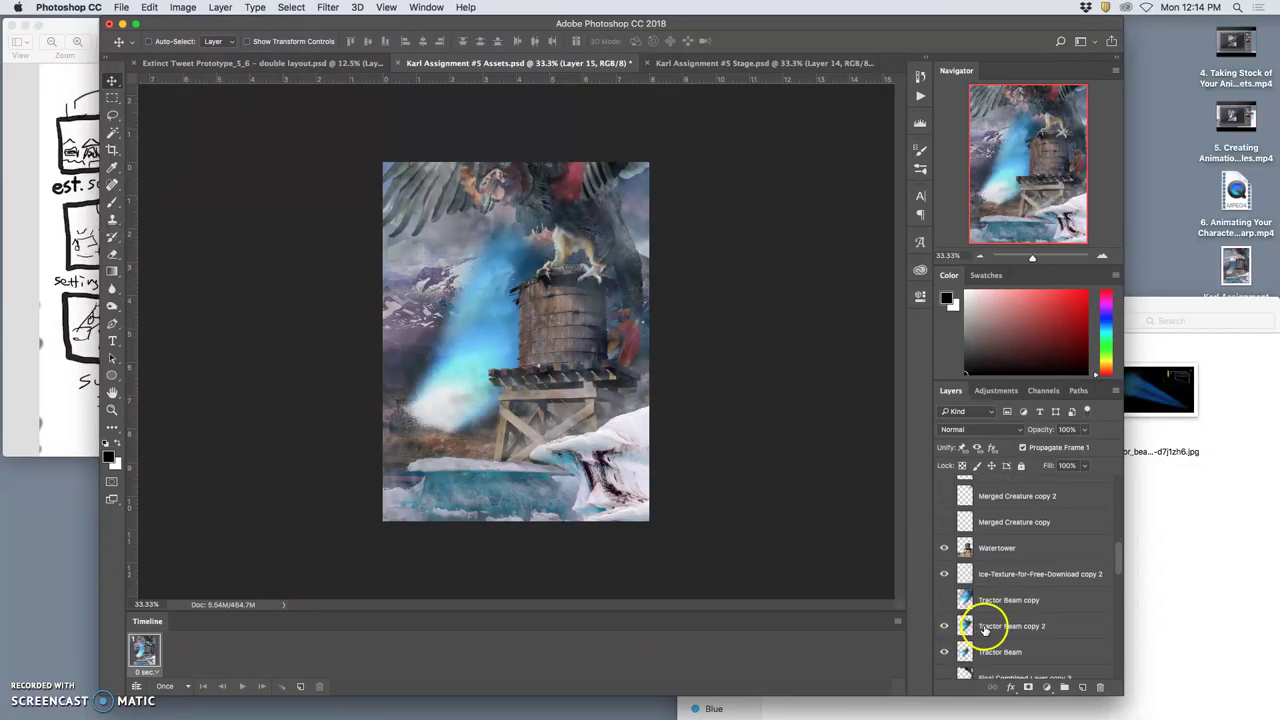
{"action": "left_click", "coordinate": [985, 628]}
{"action": "left_click", "coordinate": [1085, 430]}
{"action": "left_click_drag", "start_coordinate": [1070, 448], "coordinate": [1056, 449]}
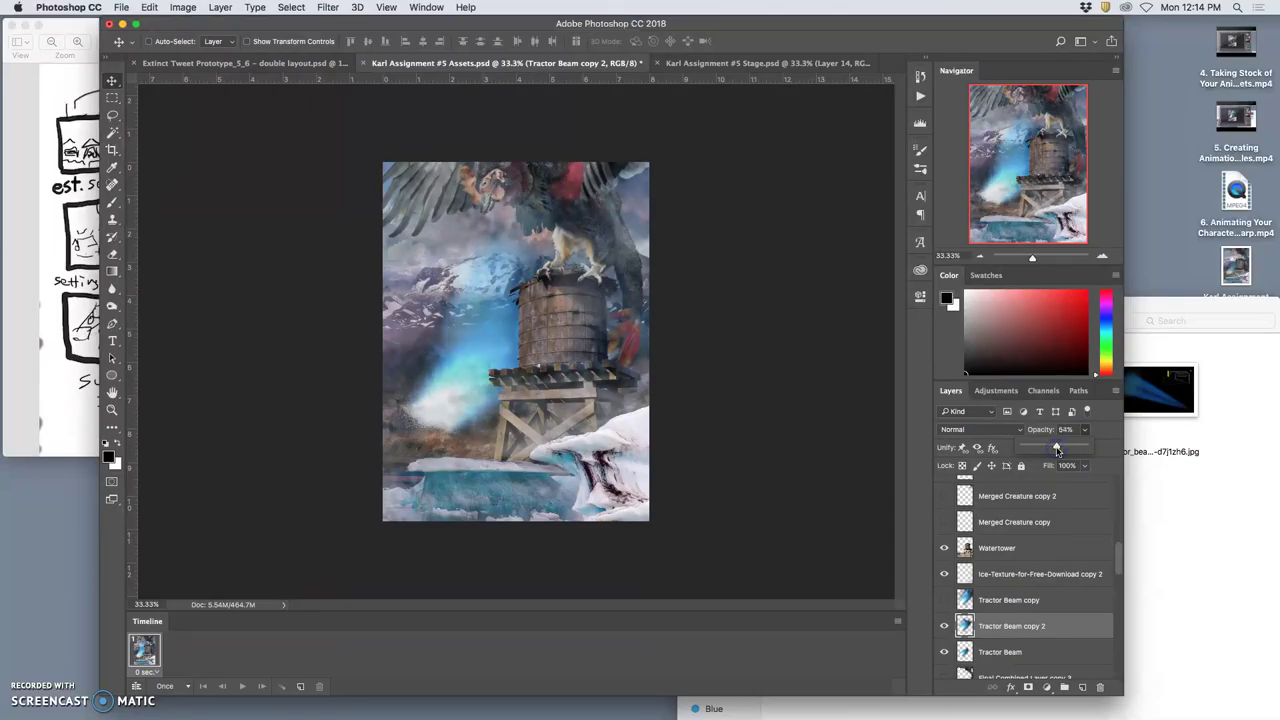
{"action": "left_click_drag", "start_coordinate": [1062, 449], "coordinate": [1061, 449]}
- Compare the altered Assets artwork with the last frame in the Stage document by alternating between the two documents
{"action": "left_click", "coordinate": [795, 63]}
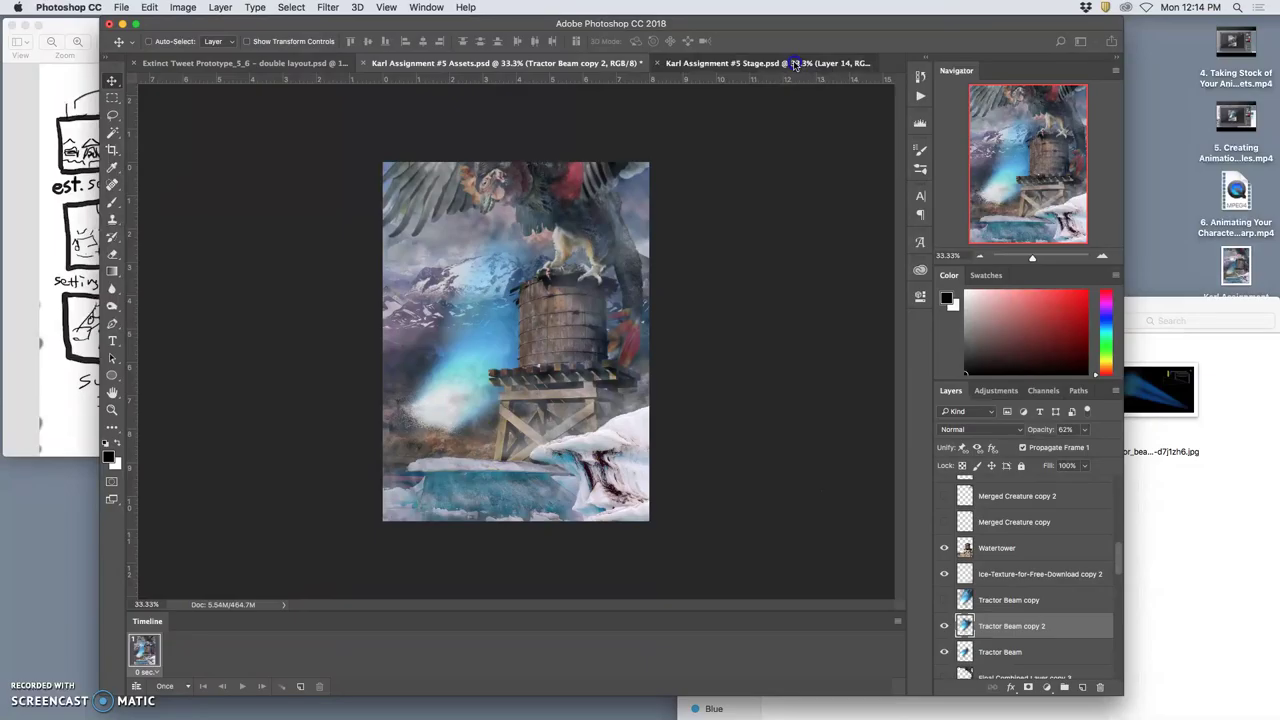
{"action": "left_click", "coordinate": [510, 63]}
{"action": "left_click", "coordinate": [705, 63]}
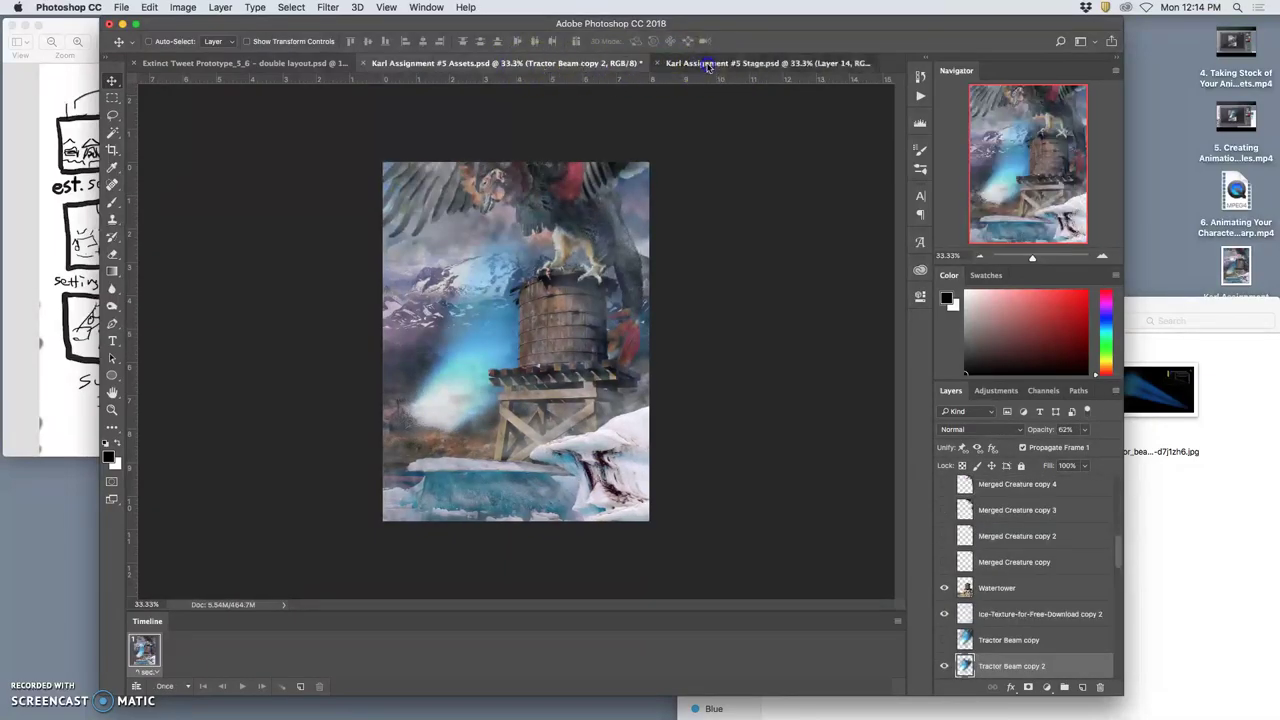
{"action": "left_click", "coordinate": [583, 65]}
{"action": "left_click", "coordinate": [714, 60]}
{"action": "left_click", "coordinate": [576, 68]}
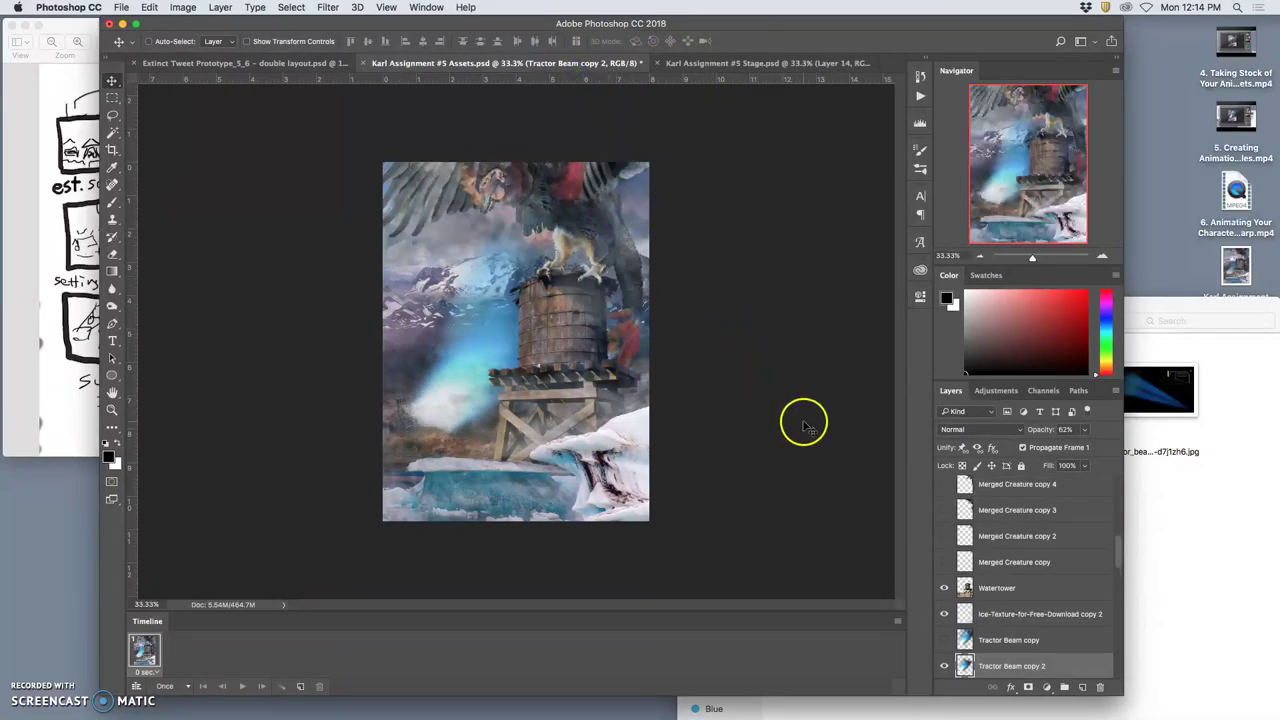
{"action": "left_click", "coordinate": [763, 65]}
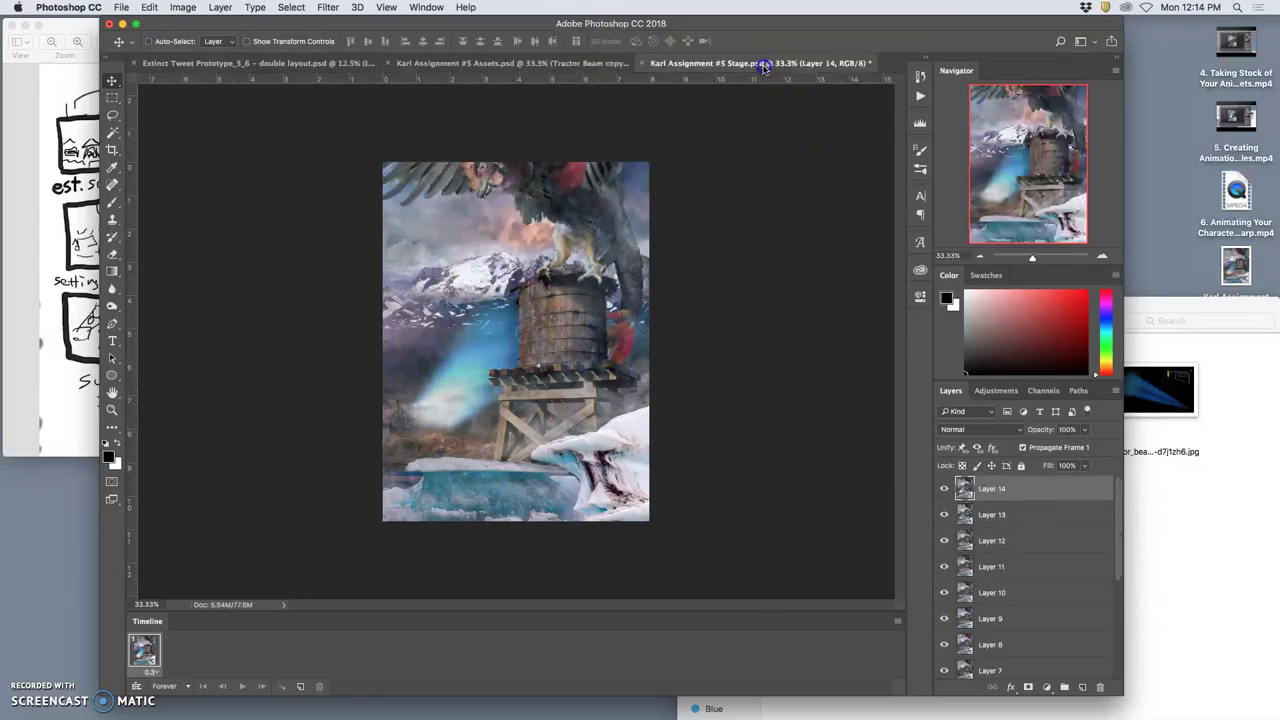
{"action": "left_click", "coordinate": [591, 64]}
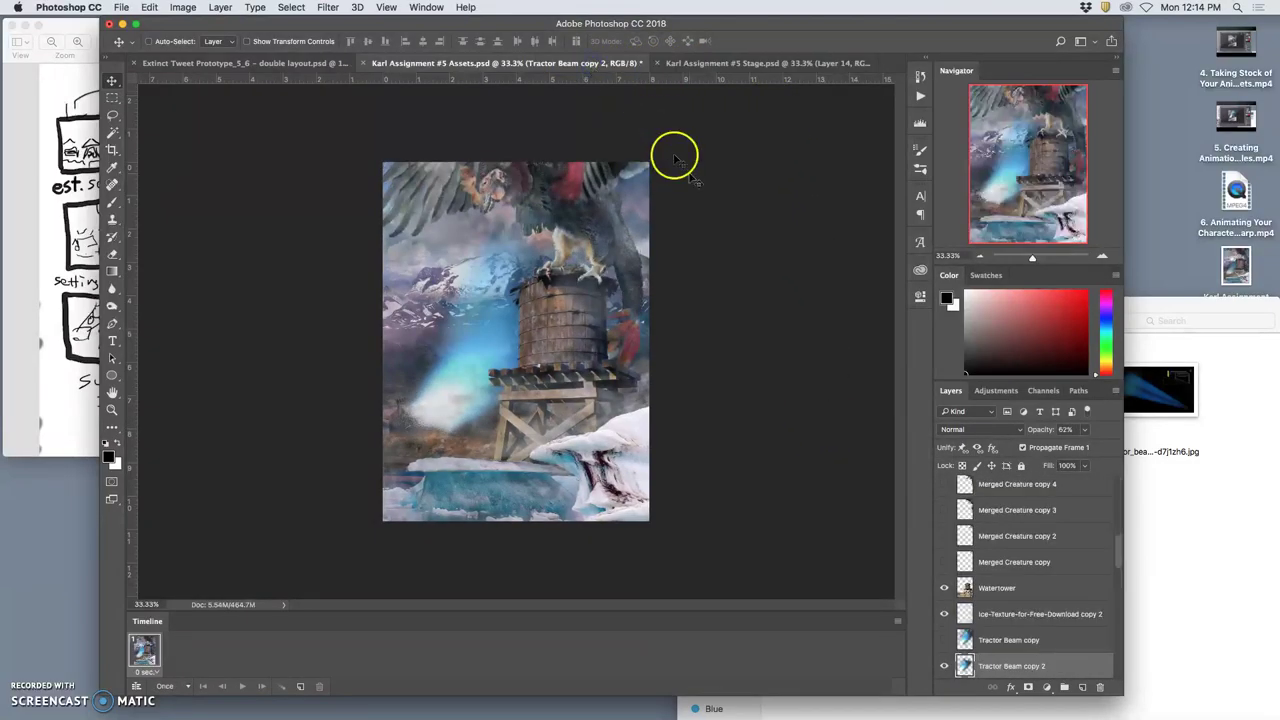
- Merge all visible layers into a new layer above foreground ice and paste that frame into the Stage document above Layer 14
{"action": "scroll", "coordinate": [1005, 510], "scroll_direction": "up", "scroll_amount": 5}
{"action": "left_click", "coordinate": [998, 488]}
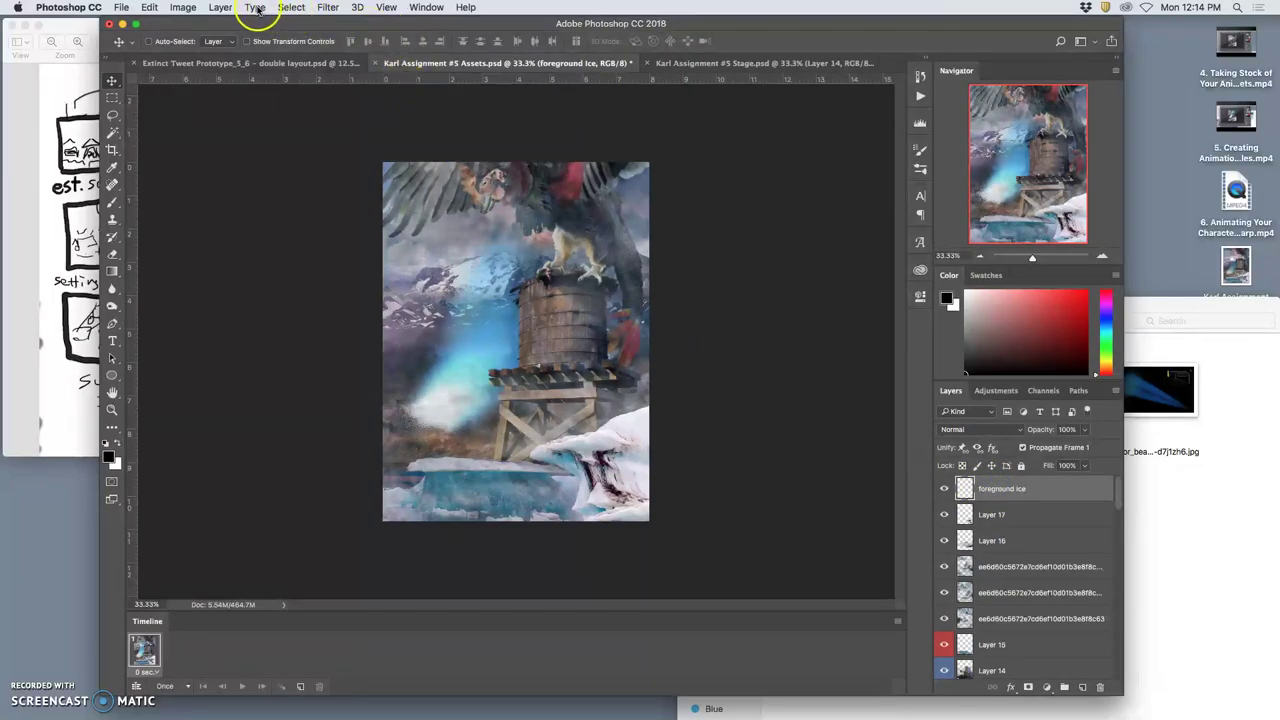
{"action": "left_click", "coordinate": [216, 8]}
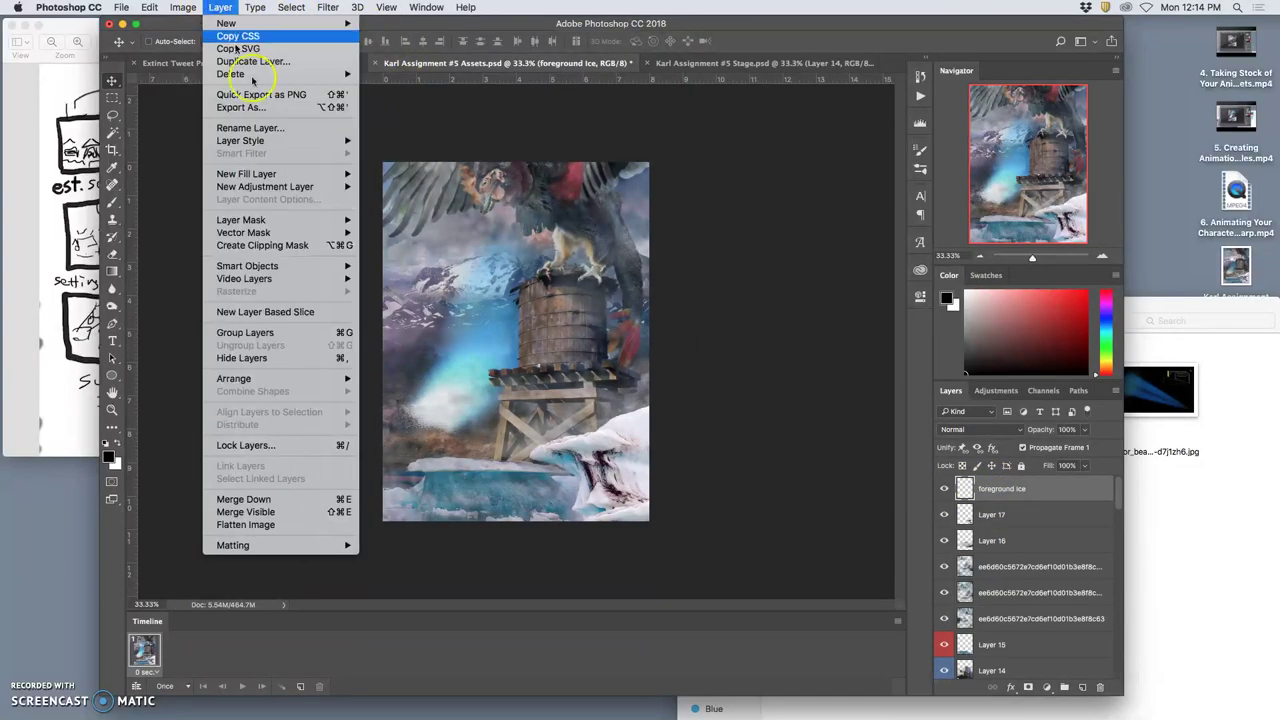
{"action": "left_click", "coordinate": [288, 512], "text": "alt"}
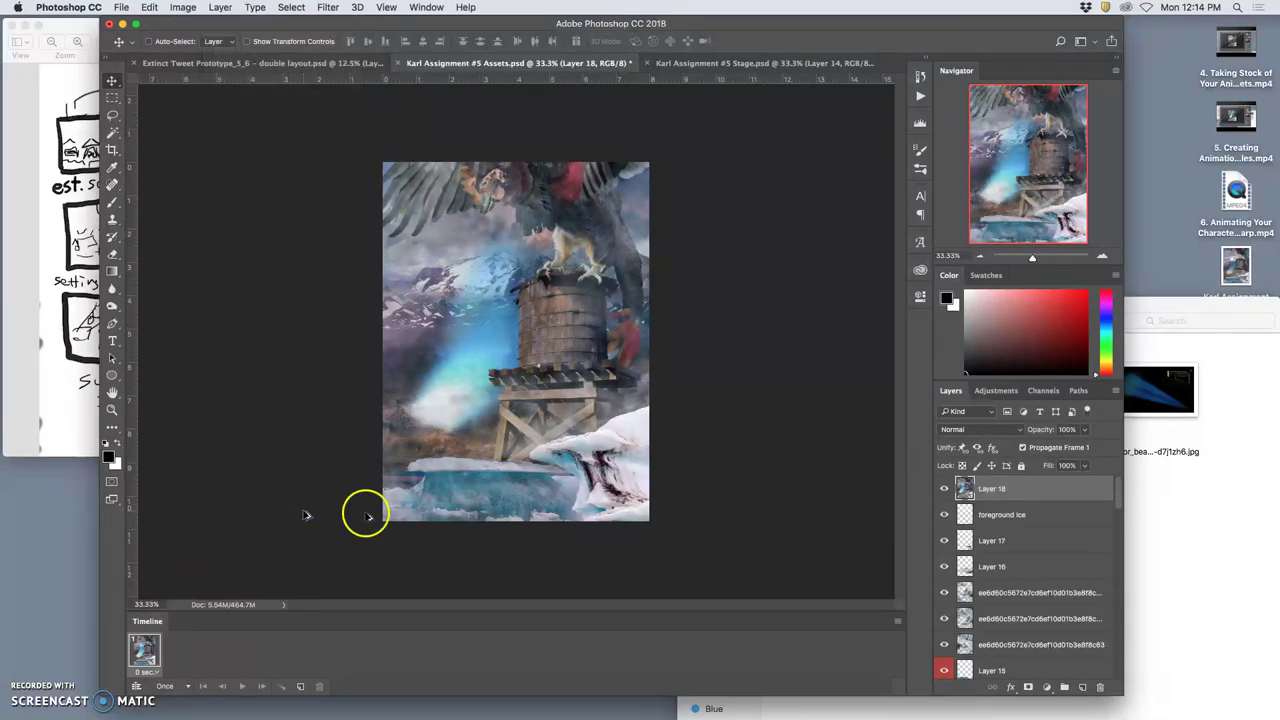
{"action": "key", "text": "super+a"}
{"action": "left_click_drag", "start_coordinate": [875, 472], "coordinate": [735, 150]}
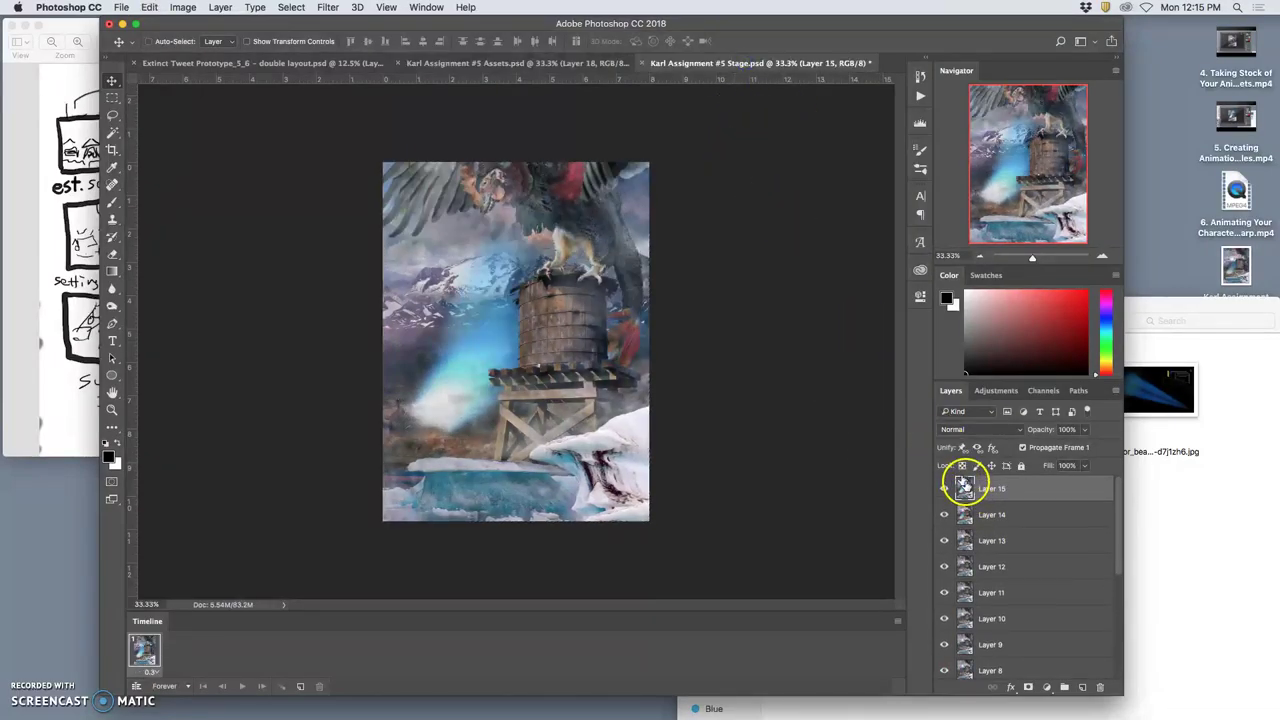
- Deselect the canvas and delete the merged Layer 18 from the Assets document
{"action": "left_click", "coordinate": [562, 63]}
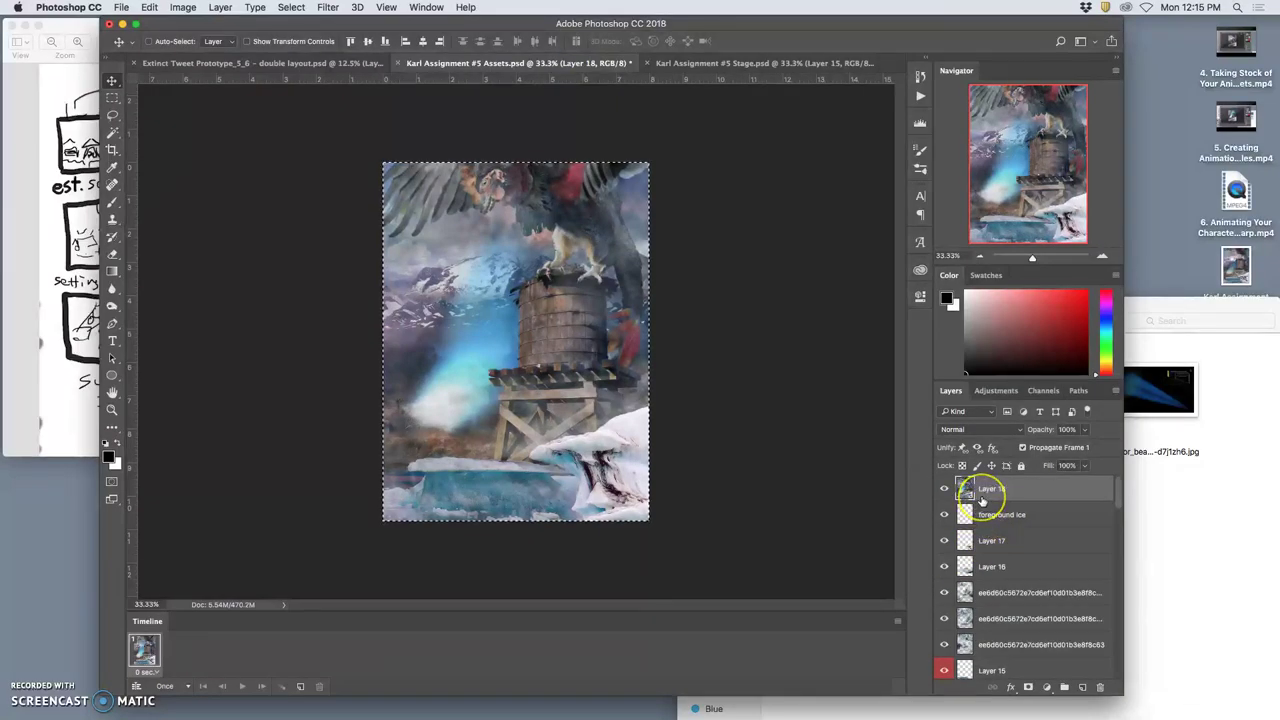
{"action": "key", "text": "super+d"}
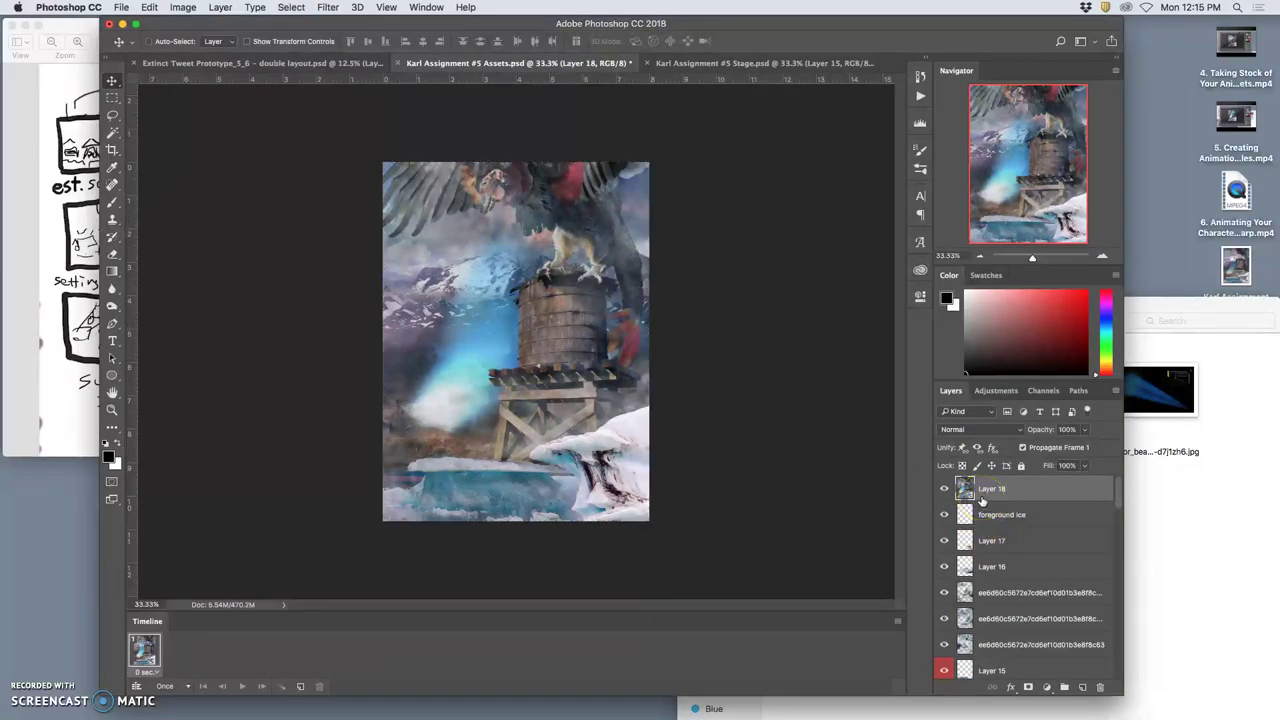
{"action": "key", "text": "BackSpace"}
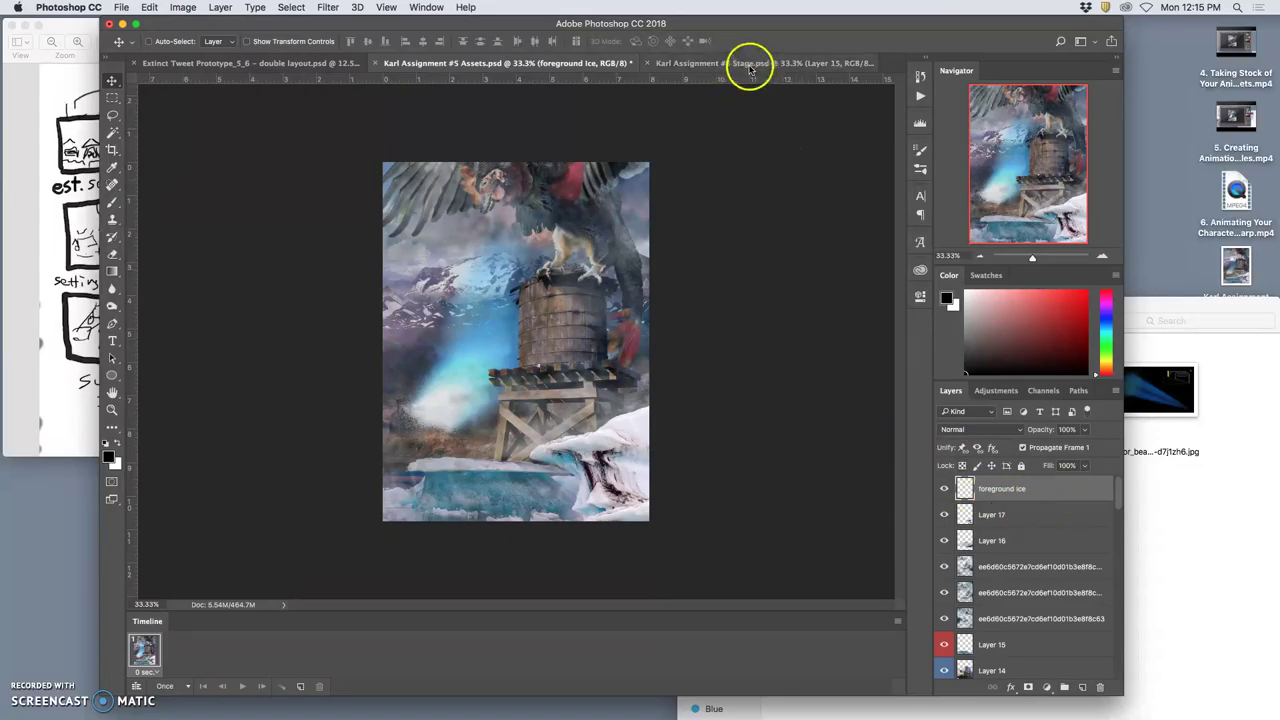
- Review the stacked frame layers in the Stage document and save it
{"action": "left_click", "coordinate": [749, 68]}
{"action": "scroll", "coordinate": [1026, 595], "scroll_direction": "down", "scroll_amount": 3}
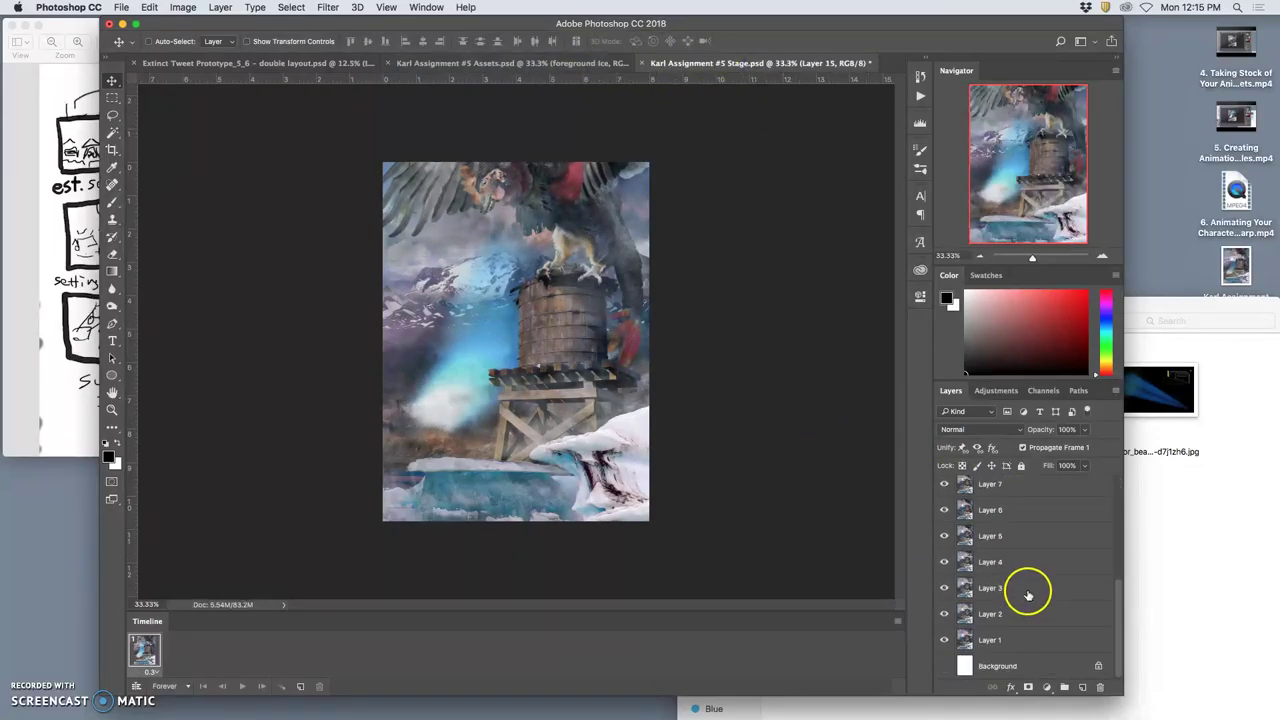
{"action": "scroll", "coordinate": [1028, 594], "scroll_direction": "up", "scroll_amount": 3}
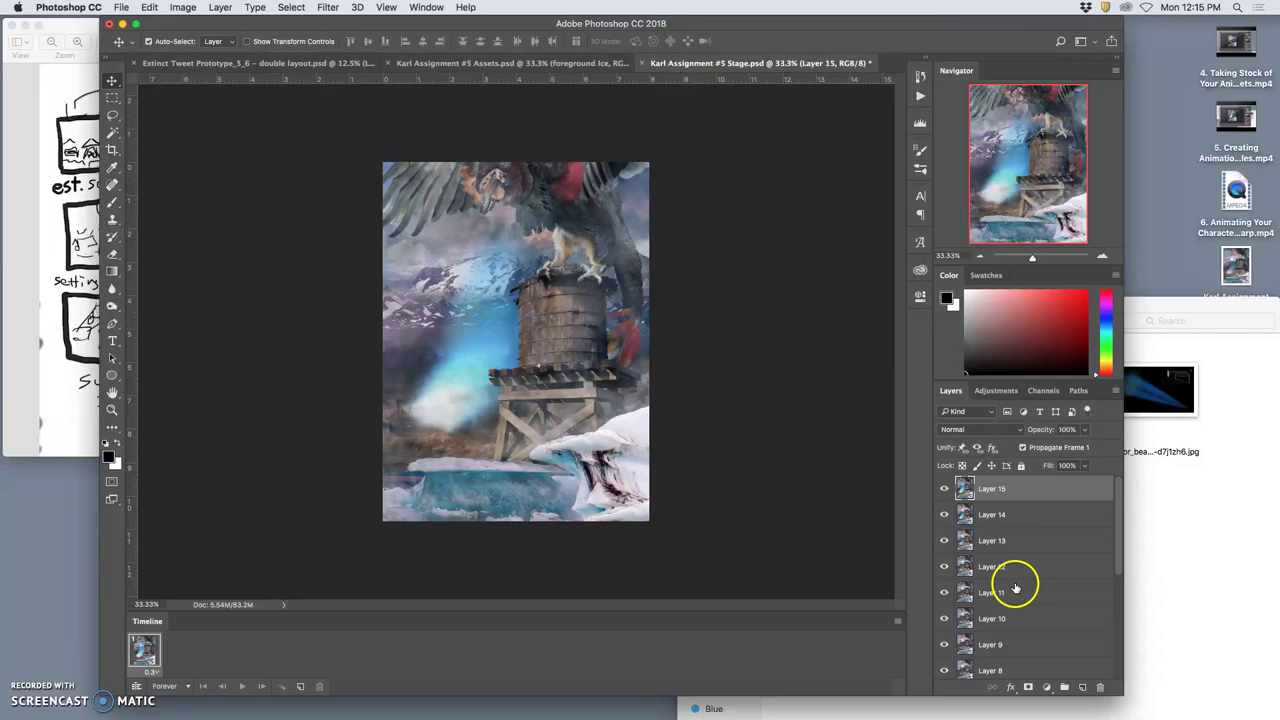
{"action": "key", "text": "ctrl+s"}
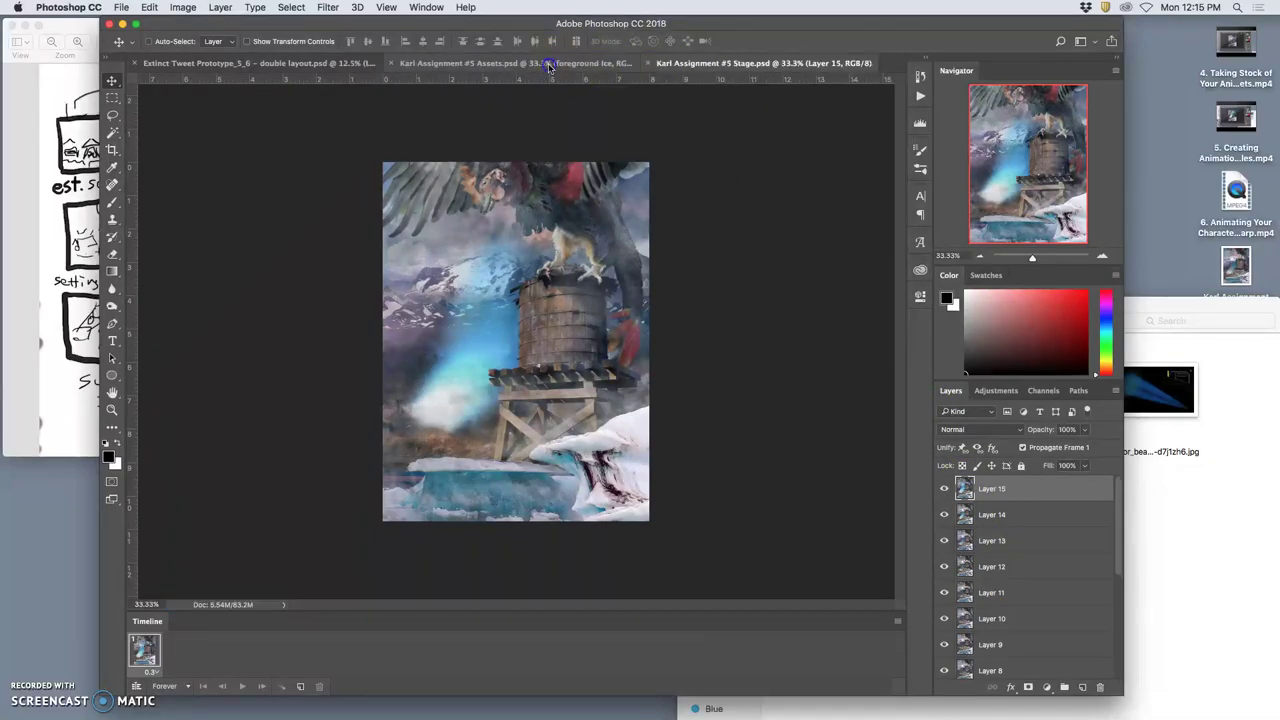
- Nudge the foreground ice, Layer 17, Layer 16 and Layer 15 slightly in the Assets document for the next frame
{"action": "left_click", "coordinate": [548, 67]}
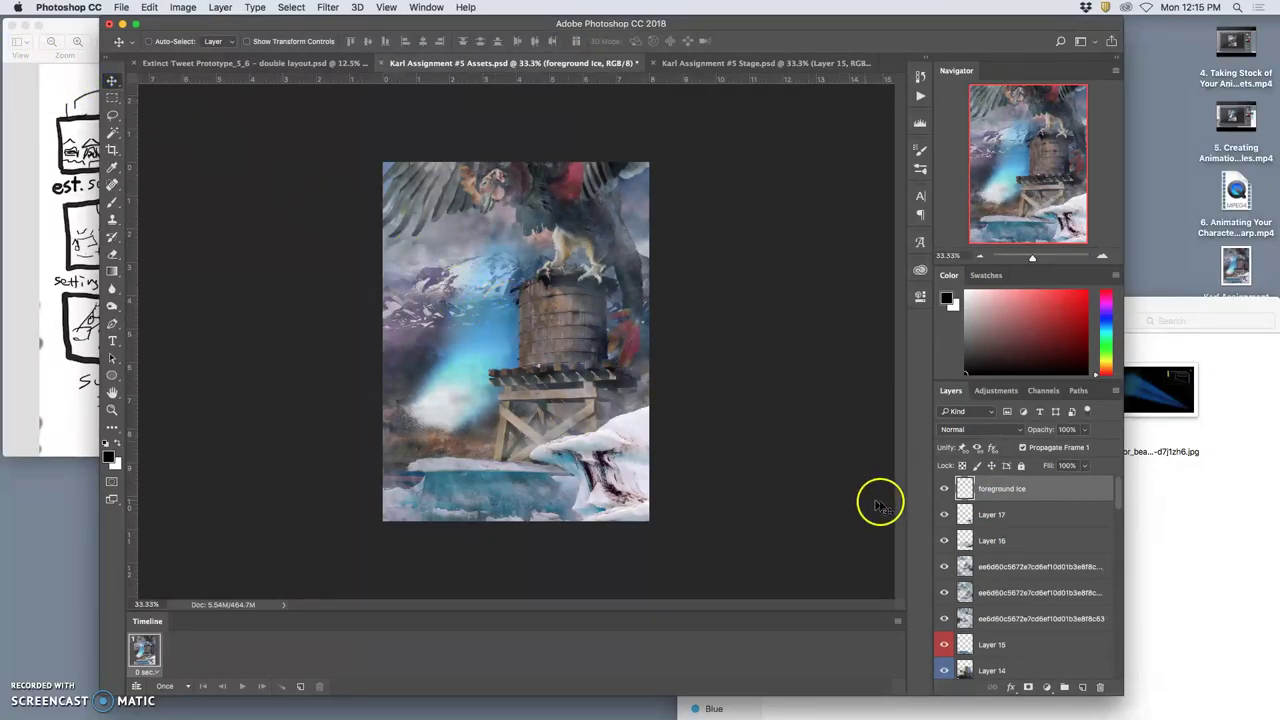
{"action": "left_click", "coordinate": [990, 514]}
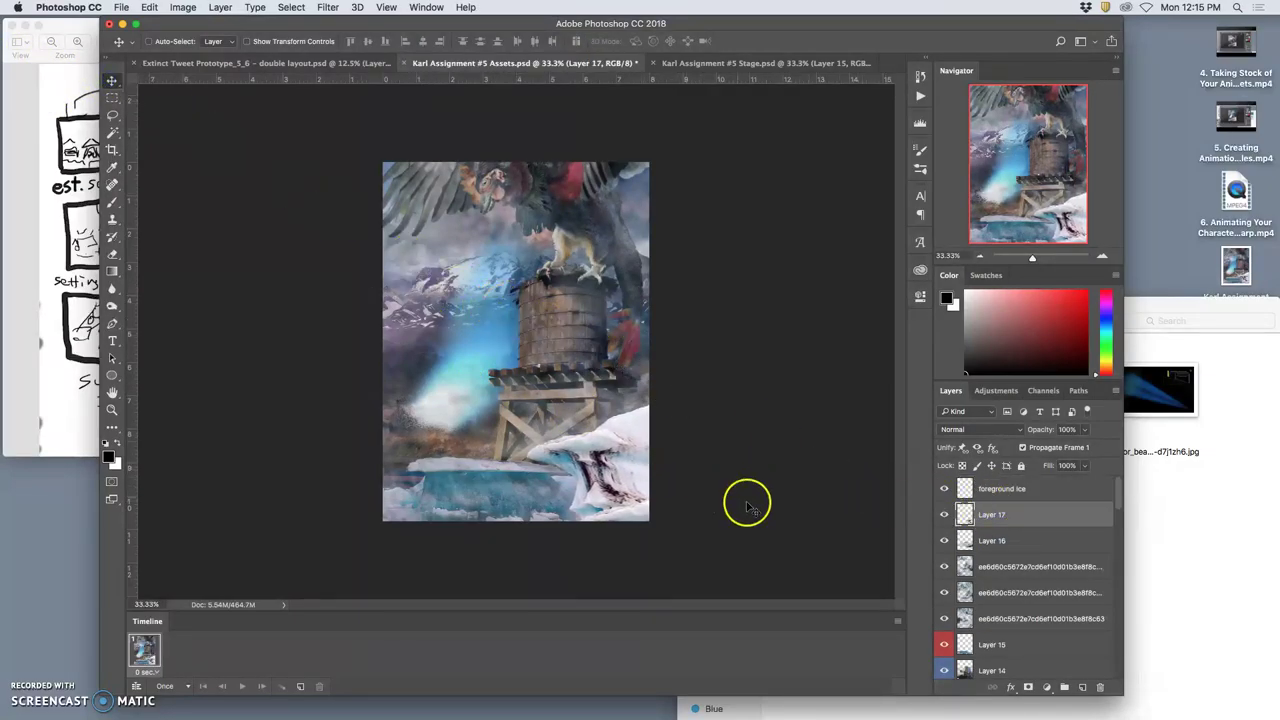
{"action": "left_click", "coordinate": [990, 541]}
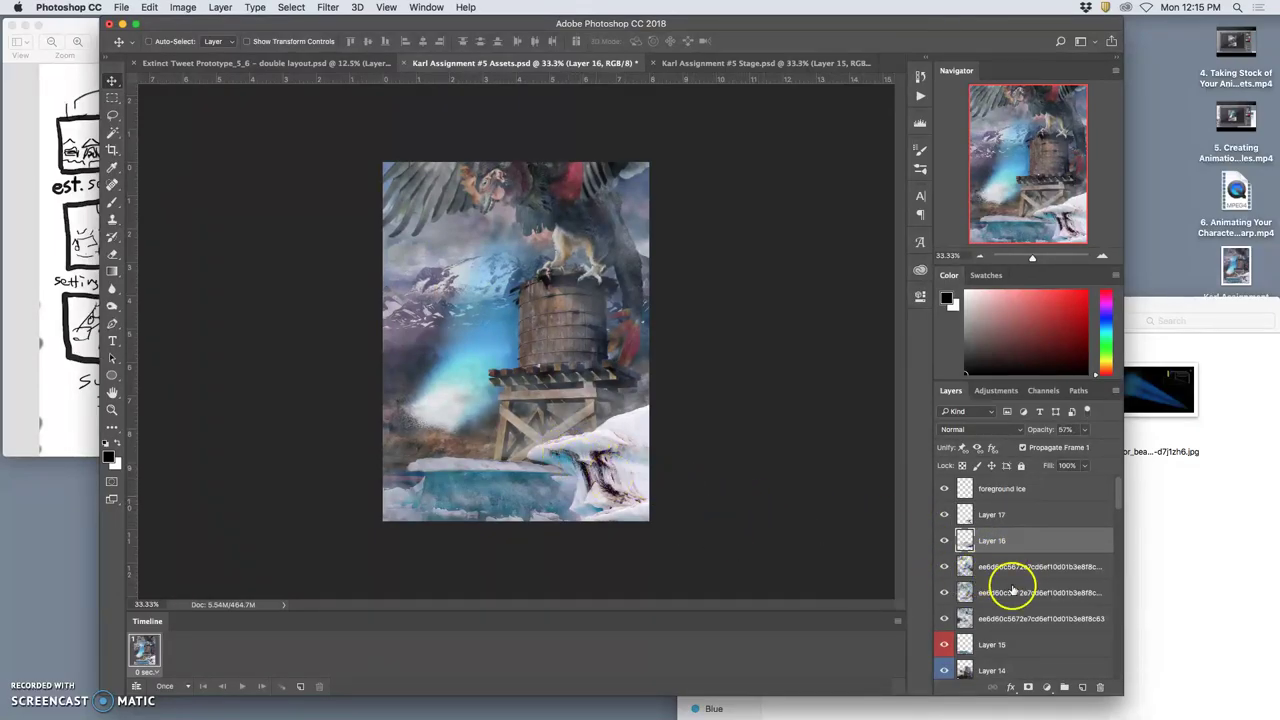
{"action": "left_click", "coordinate": [1001, 645]}
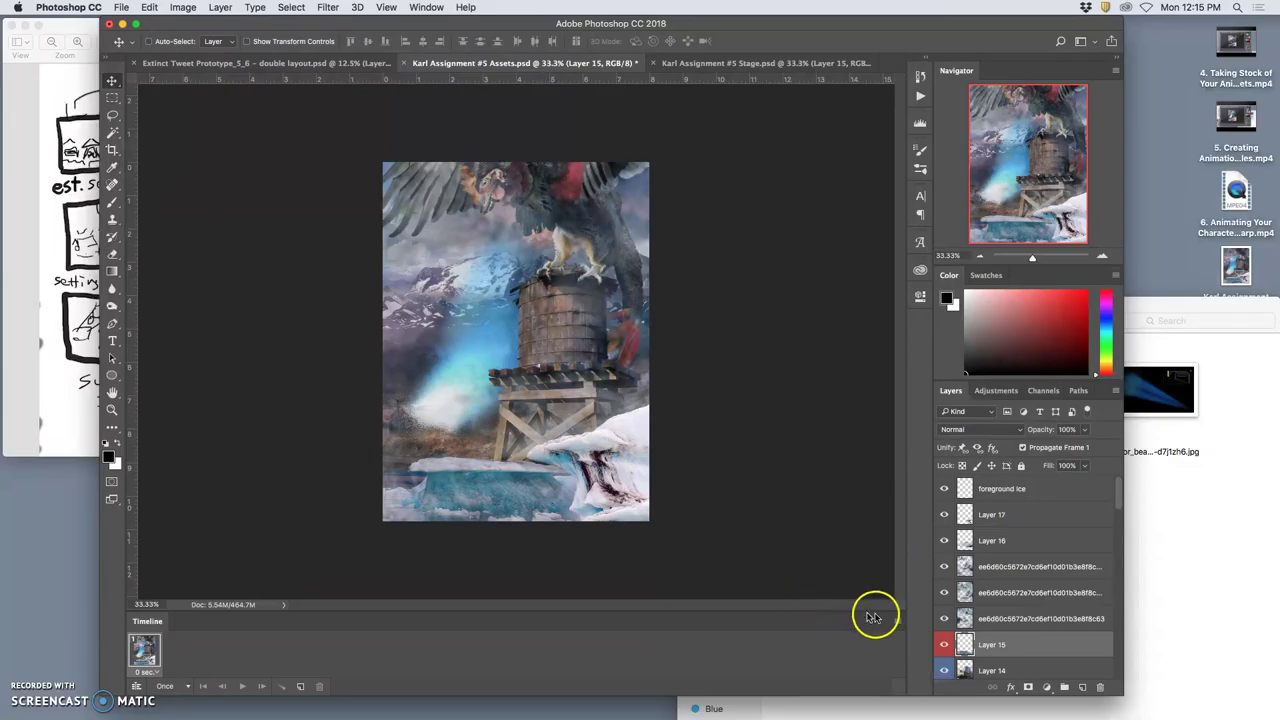
- Show Final Combined Layer copy 8 and hide Final Combined Layer copy 7 to change the creature's pose
{"action": "scroll", "coordinate": [1038, 640], "scroll_direction": "down", "scroll_amount": 3}
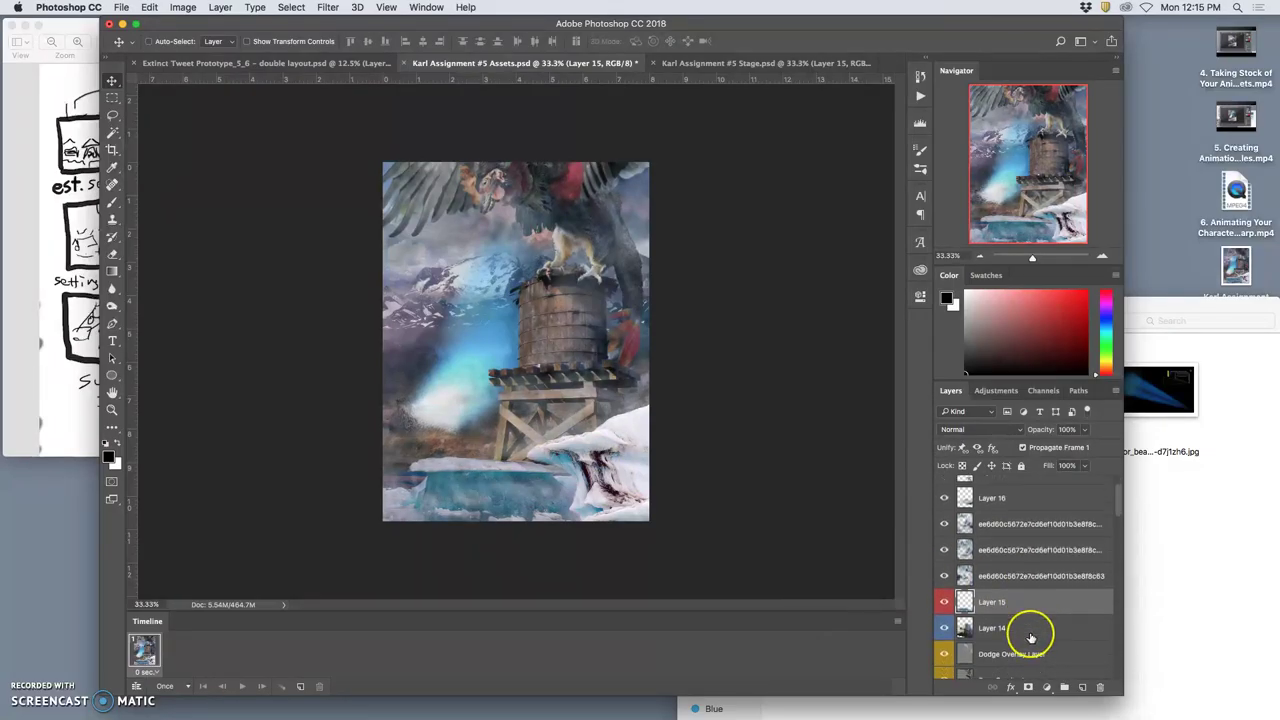
{"action": "scroll", "coordinate": [1031, 637], "scroll_direction": "down", "scroll_amount": 4}
{"action": "scroll", "coordinate": [1030, 637], "scroll_direction": "down", "scroll_amount": 8}
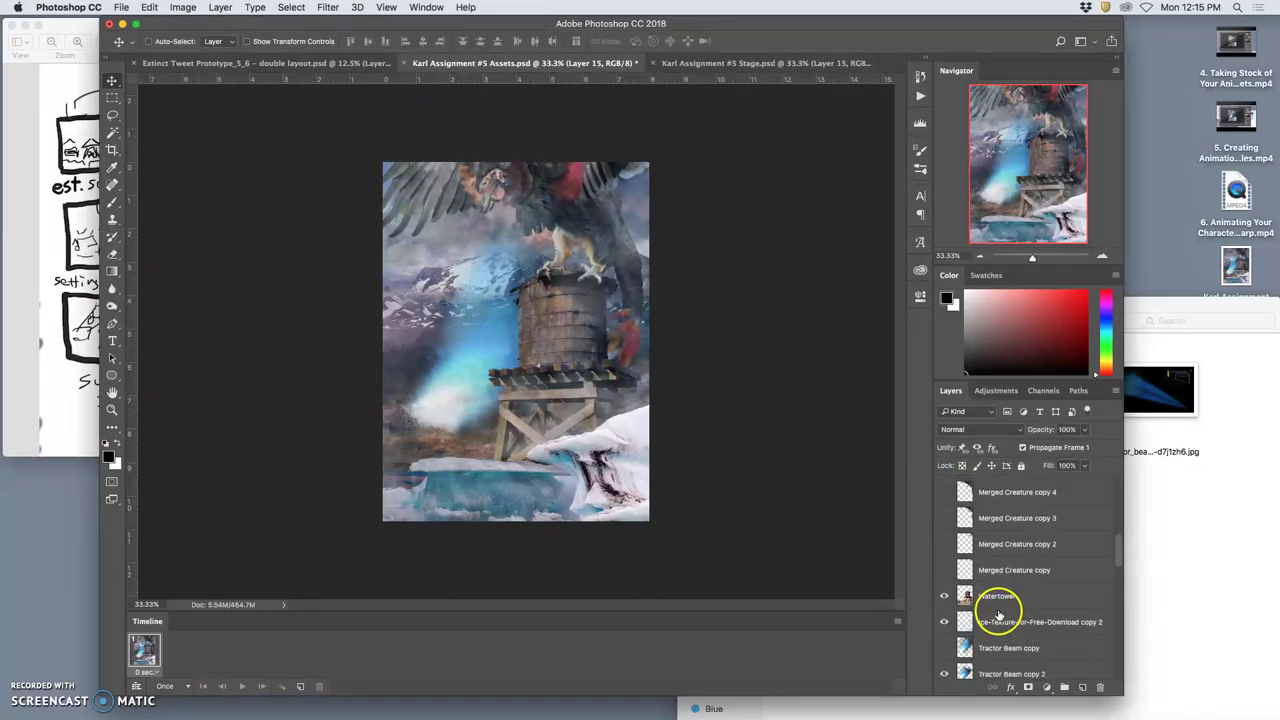
{"action": "scroll", "coordinate": [998, 614], "scroll_direction": "down", "scroll_amount": 10}
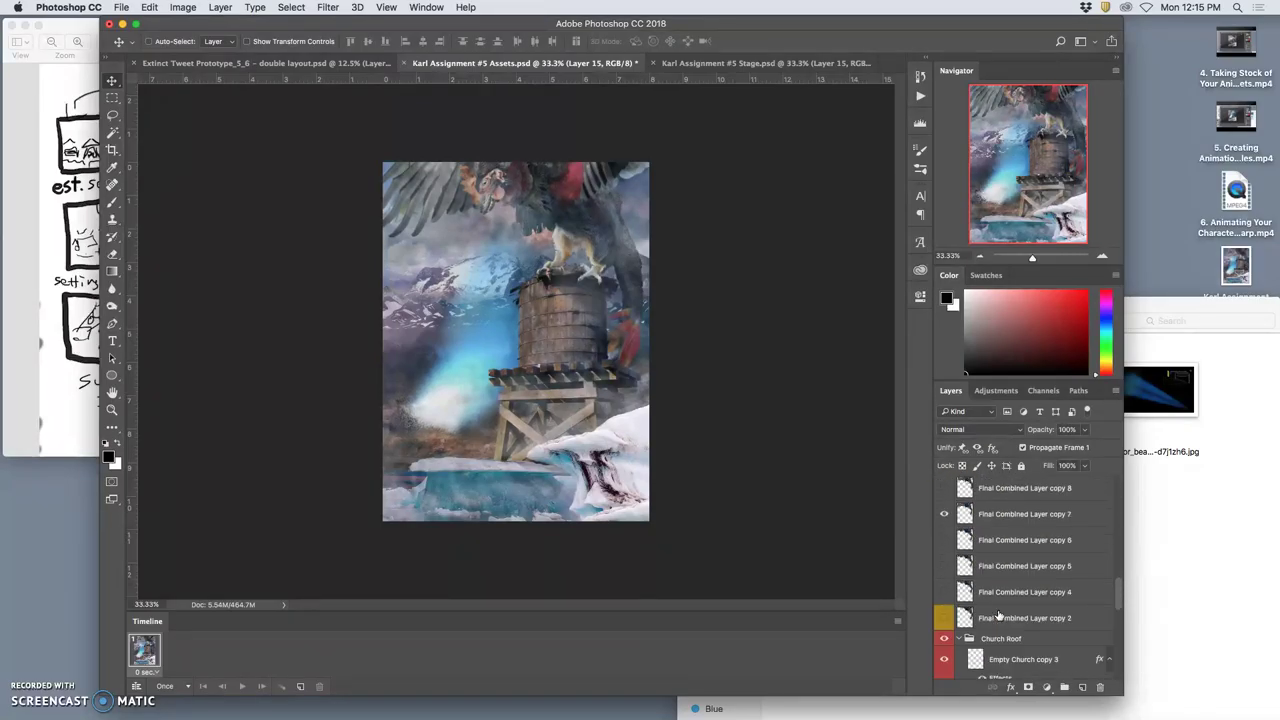
{"action": "left_click", "coordinate": [944, 503]}
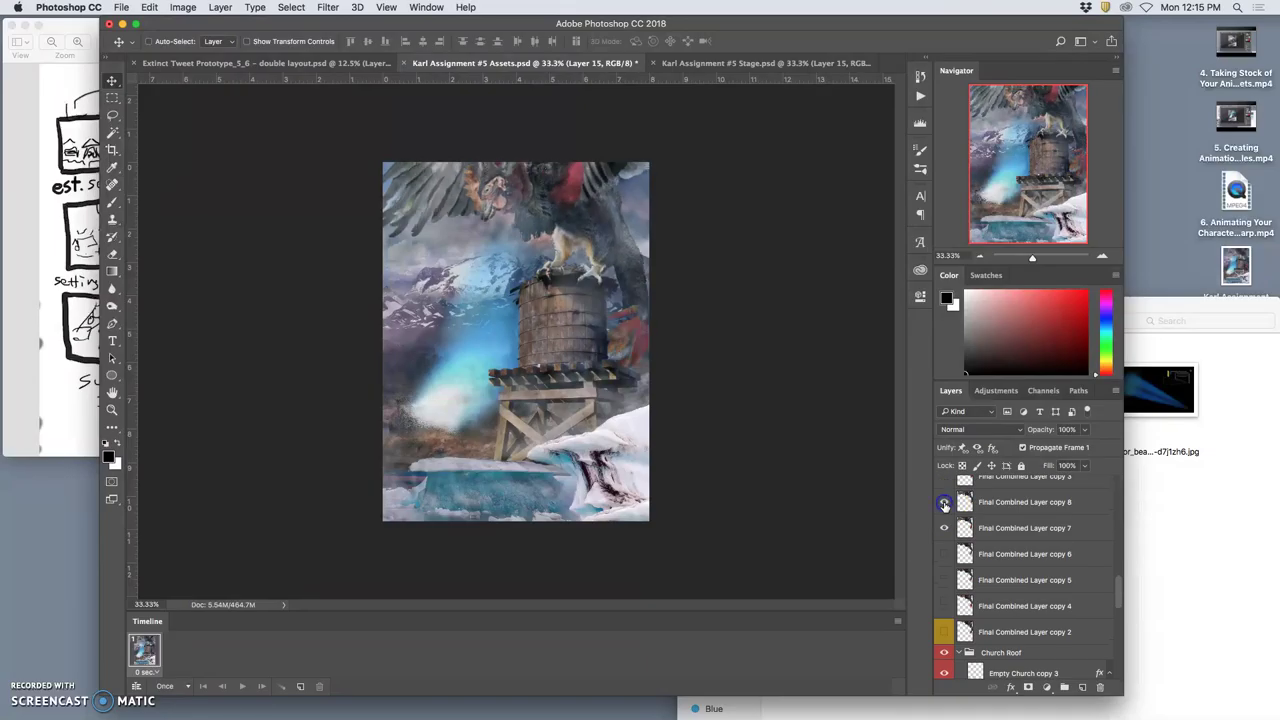
{"action": "left_click", "coordinate": [944, 530]}
- Show the Tractor Beam copy layer and lower the opacity of Tractor Beam copy 2 to about 8%
{"action": "scroll", "coordinate": [1013, 560], "scroll_direction": "up", "scroll_amount": 5}
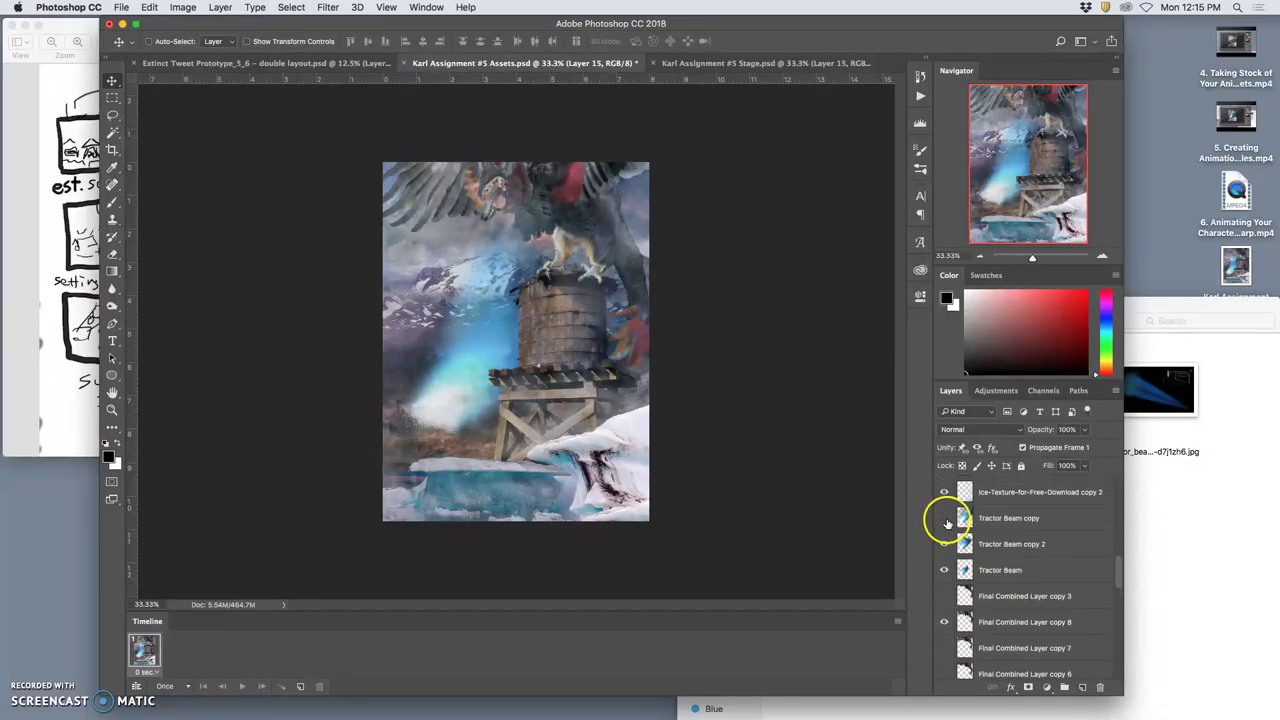
{"action": "left_click", "coordinate": [988, 540]}
{"action": "left_click_drag", "start_coordinate": [1084, 429], "coordinate": [1111, 444]}
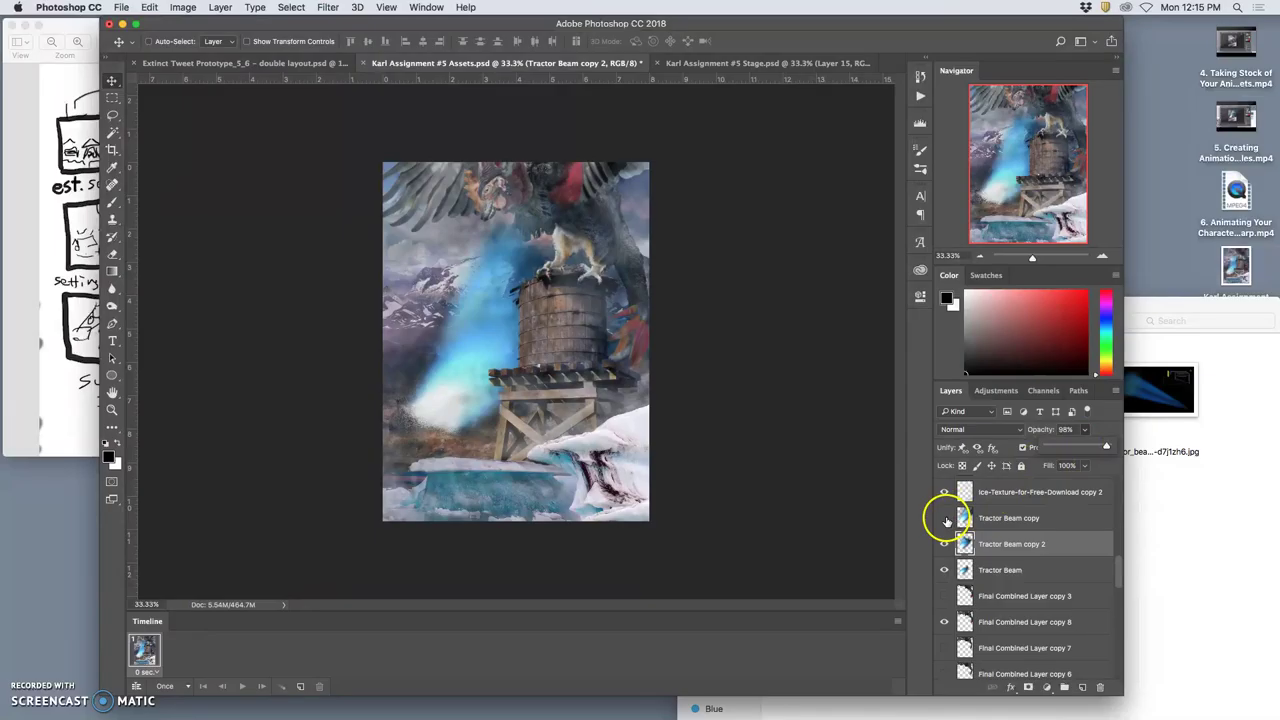
{"action": "left_click", "coordinate": [944, 518]}
{"action": "left_click", "coordinate": [1085, 431]}
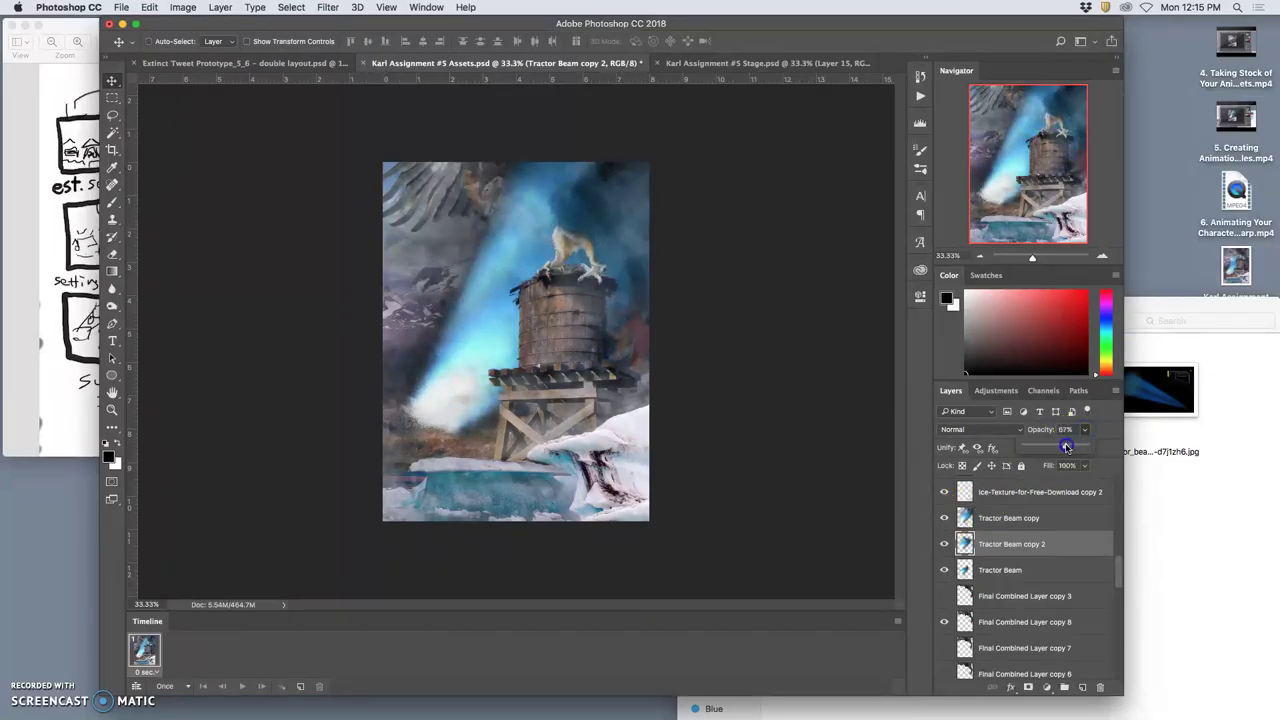
{"action": "left_click_drag", "start_coordinate": [1051, 448], "coordinate": [1035, 450]}
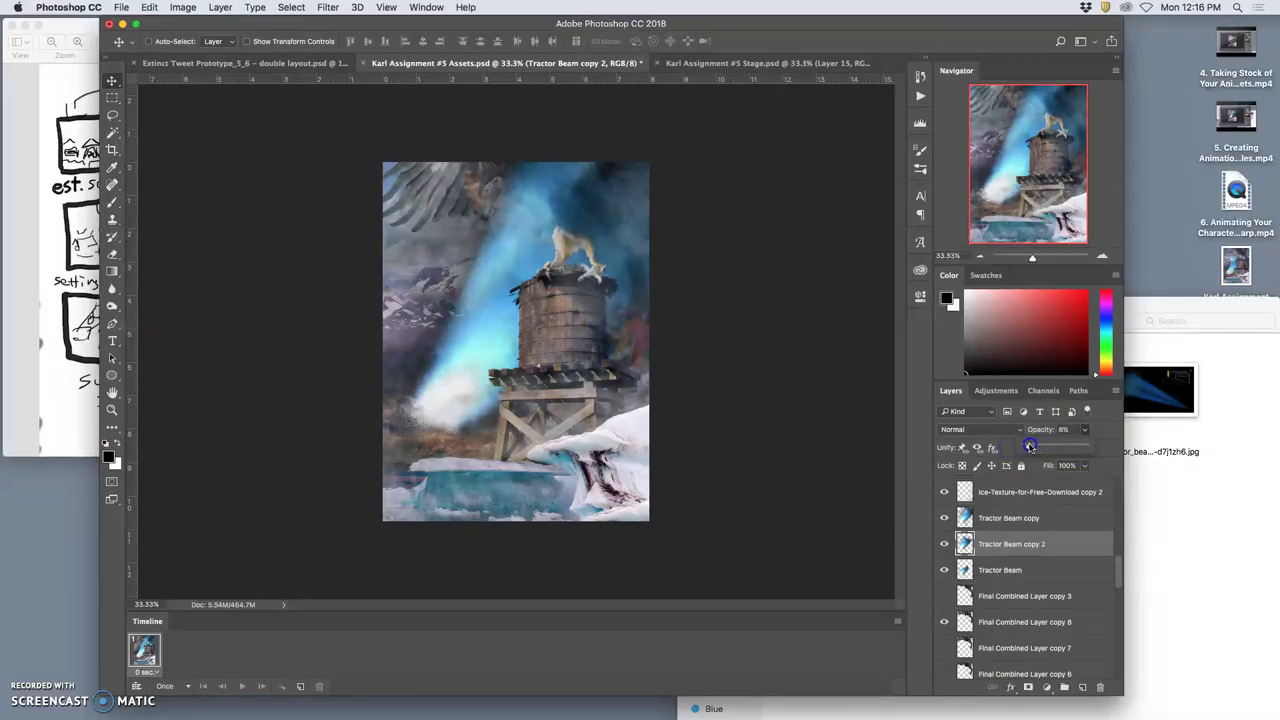
- Set the opacity of the Tractor Beam copy layer to 61%
{"action": "left_click", "coordinate": [1005, 518]}
{"action": "left_click", "coordinate": [1084, 429]}
{"action": "mouse_move", "coordinate": [1082, 442]}
{"action": "left_mouse_down"}
{"action": "mouse_move", "coordinate": [1037, 447]}
{"action": "mouse_move", "coordinate": [1066, 448]}
{"action": "left_mouse_up"}
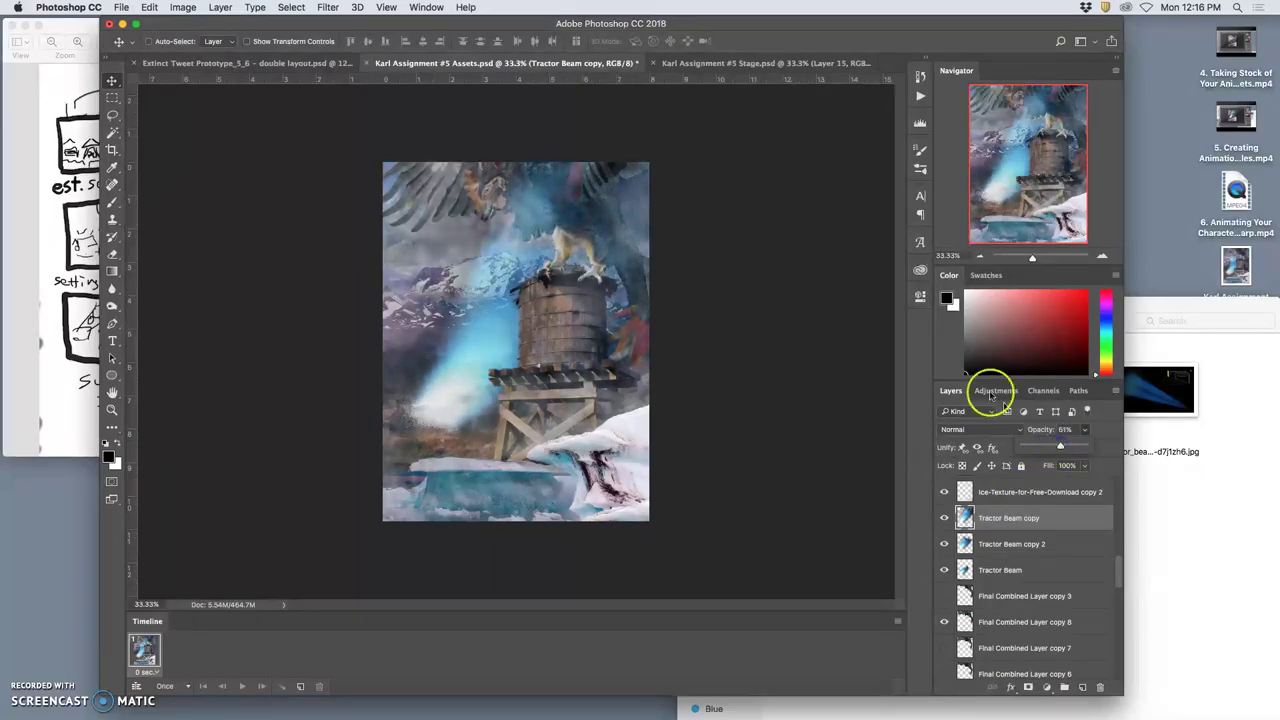
- Compare the altered Assets image with the latest frame in the Stage document by alternating between the two documents
{"action": "left_click", "coordinate": [775, 64]}
{"action": "left_click", "coordinate": [601, 66]}
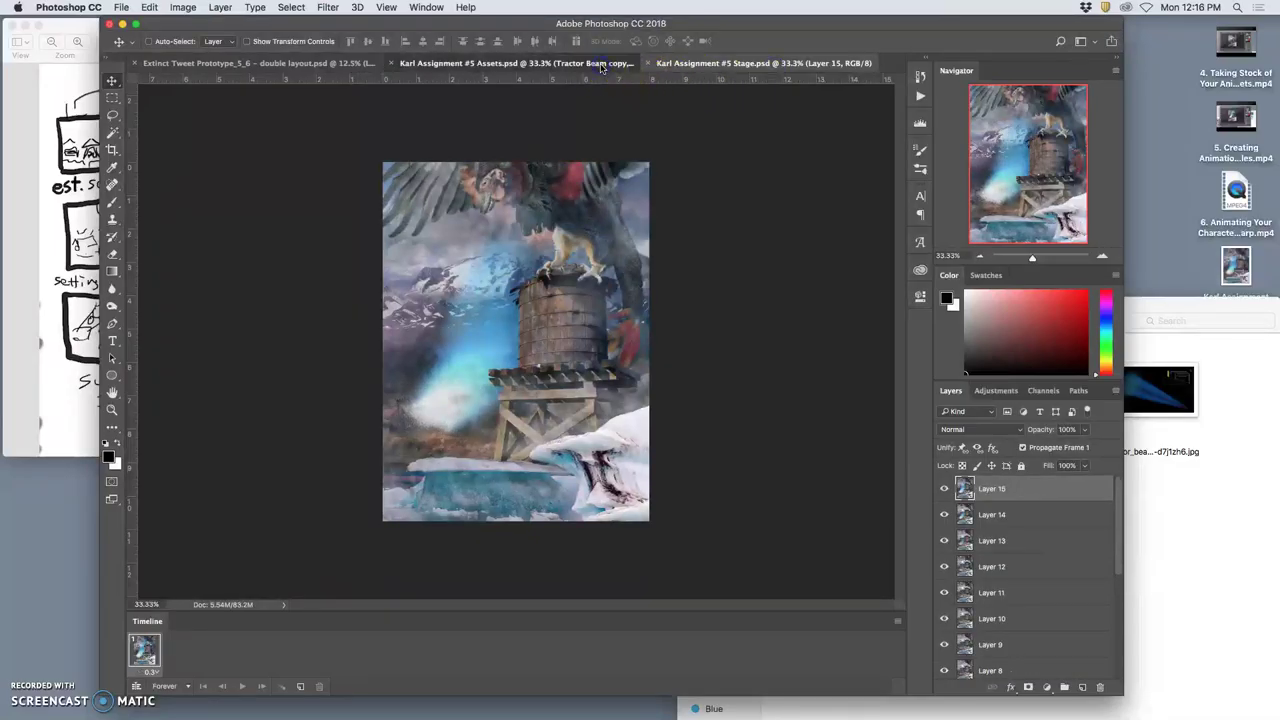
{"action": "left_click", "coordinate": [680, 64]}
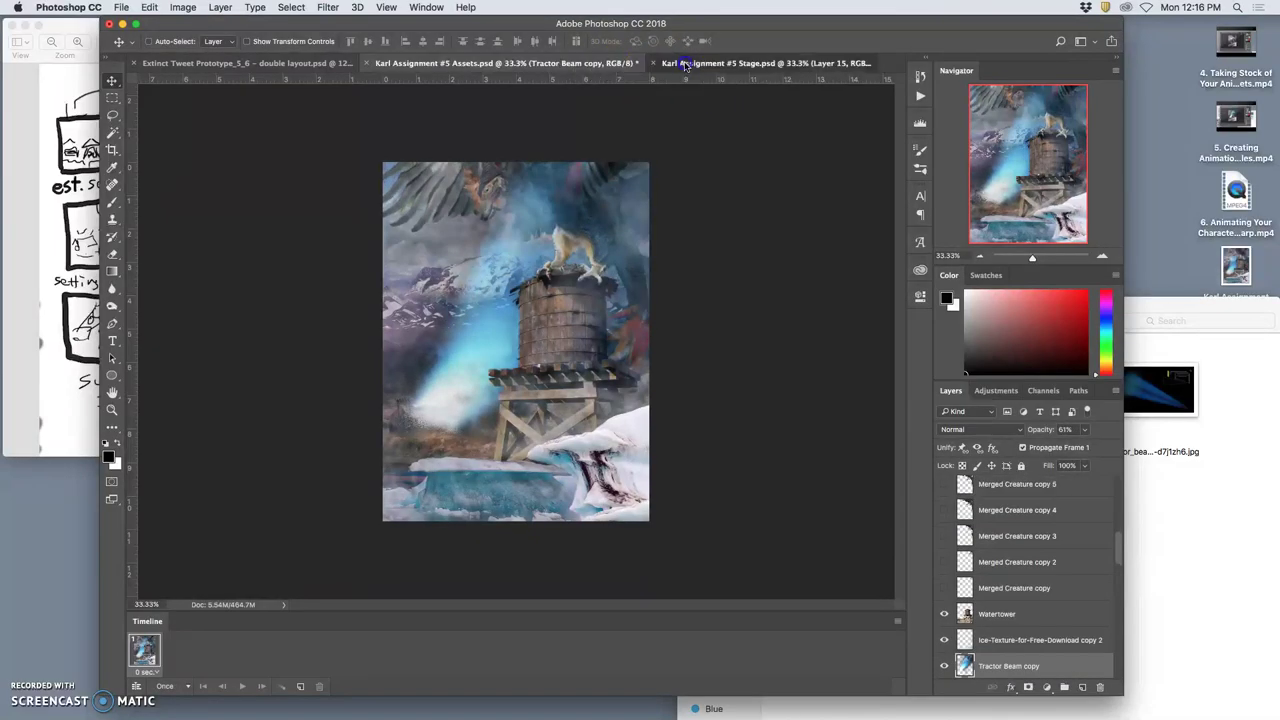
{"action": "left_click", "coordinate": [553, 65]}
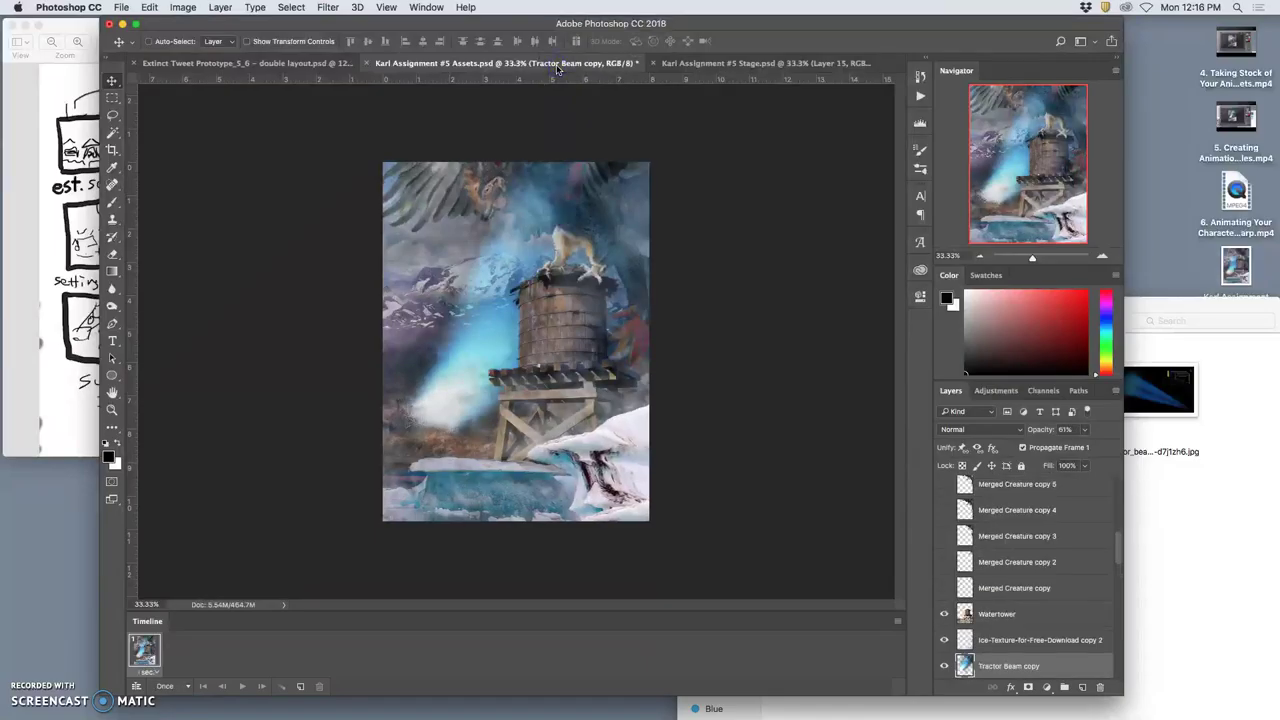
{"action": "left_click", "coordinate": [720, 64]}
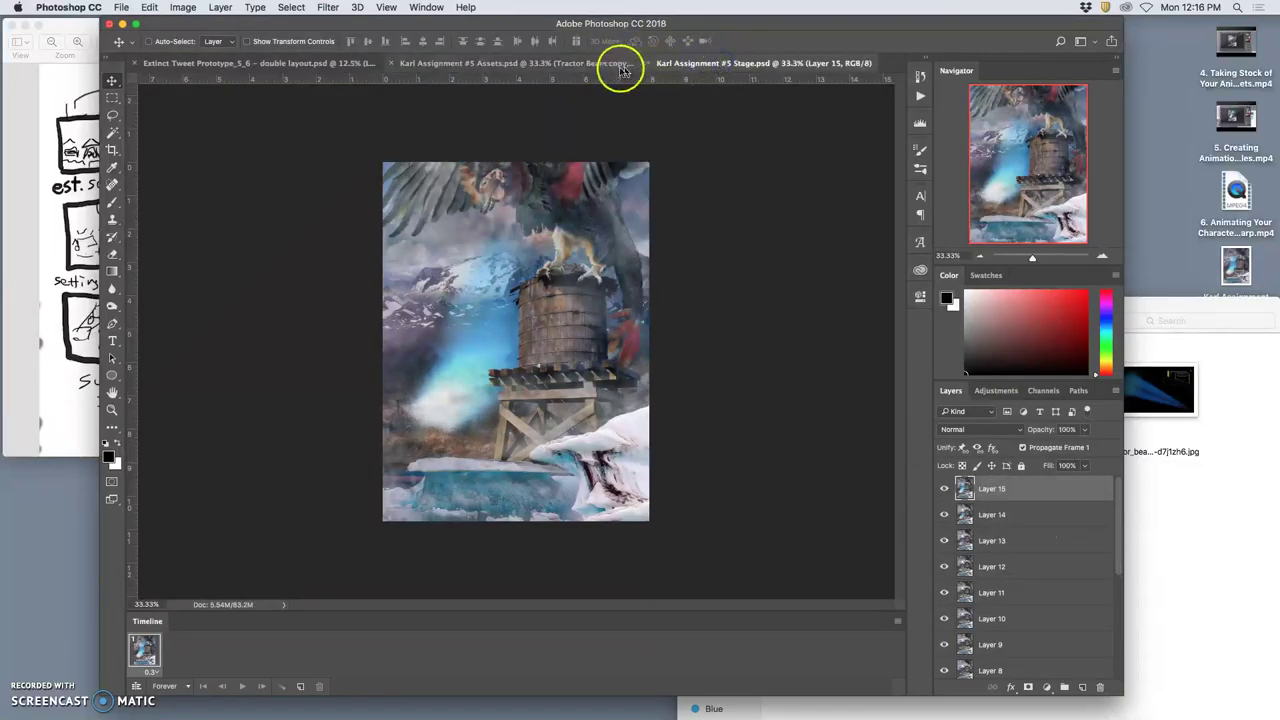
{"action": "left_click", "coordinate": [586, 64]}
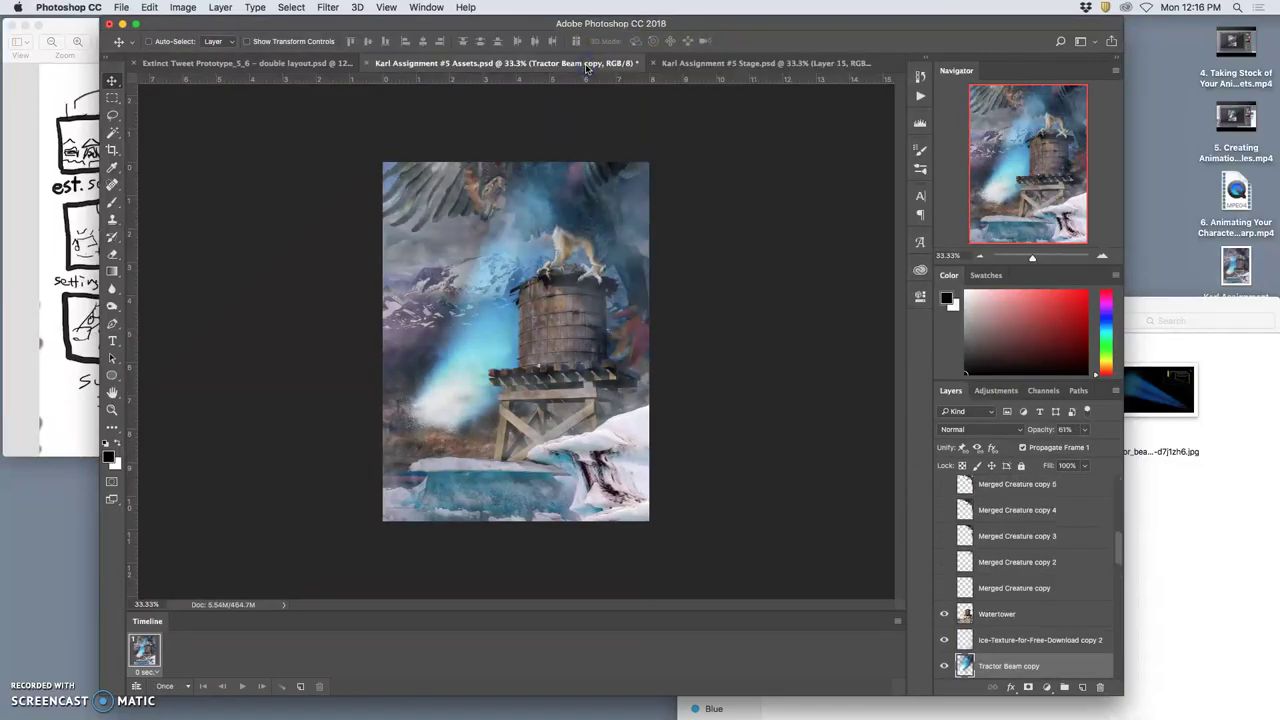
{"action": "left_click", "coordinate": [729, 63]}
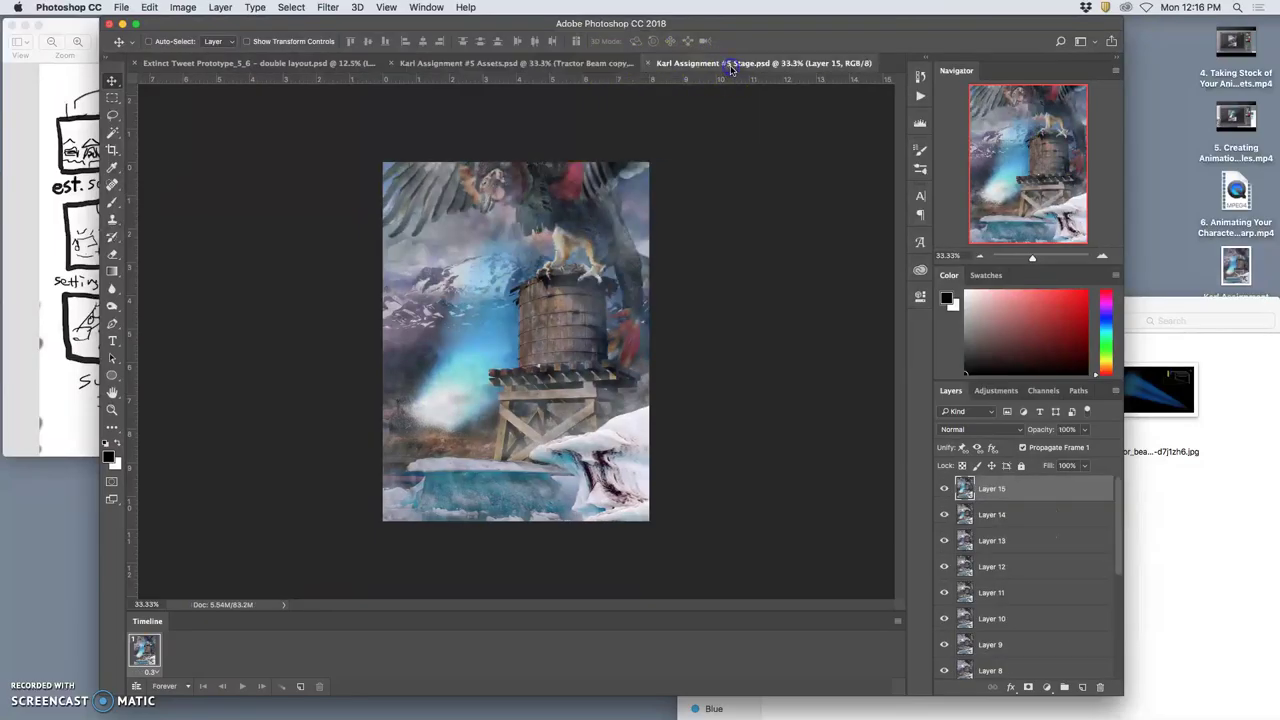
{"action": "left_click", "coordinate": [562, 64]}
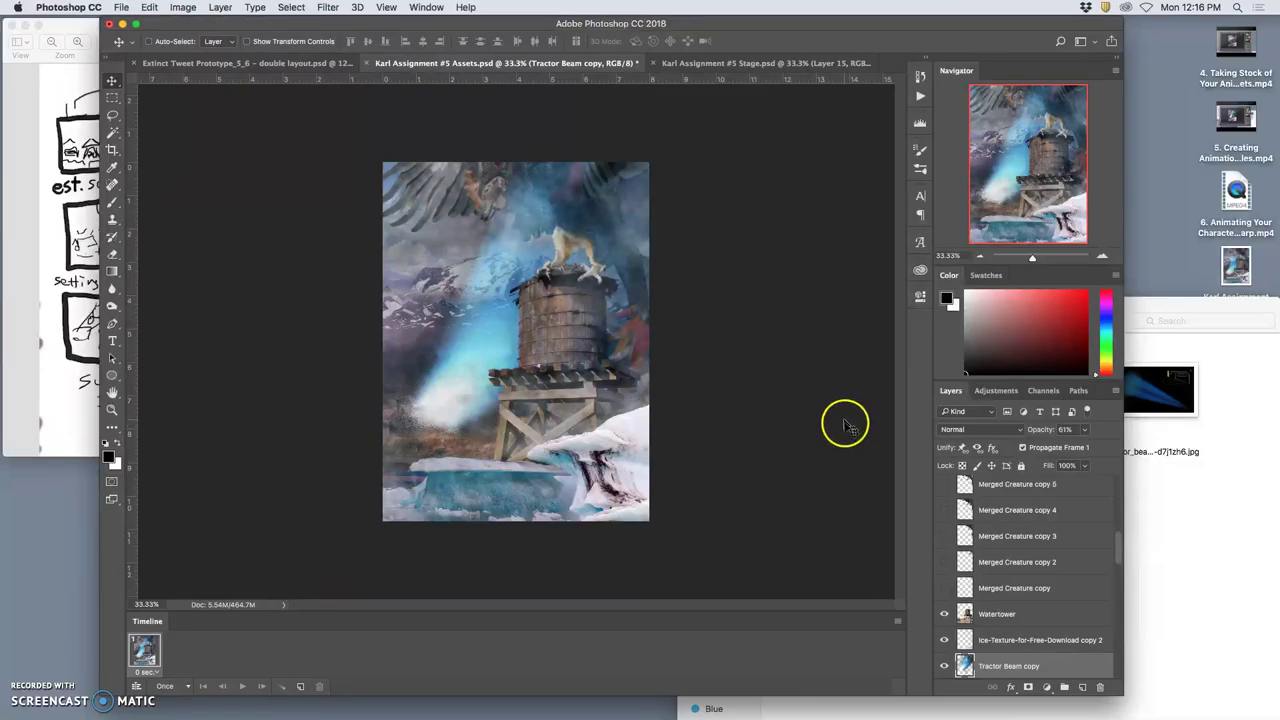
- Merge all visible layers into a new layer above foreground ice and paste that frame into Stage above Layer 15
{"action": "scroll", "coordinate": [1060, 570], "scroll_direction": "up", "scroll_amount": 10}
{"action": "left_click", "coordinate": [1000, 489]}
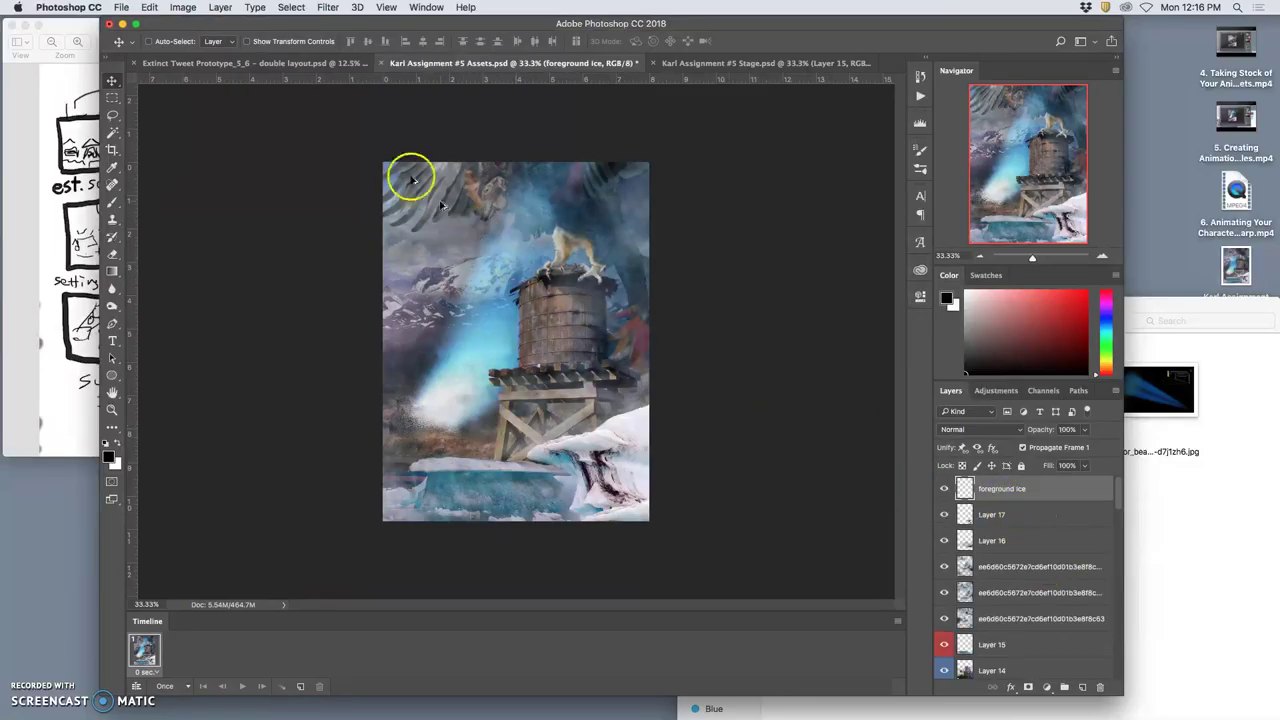
{"action": "left_click", "coordinate": [220, 7]}
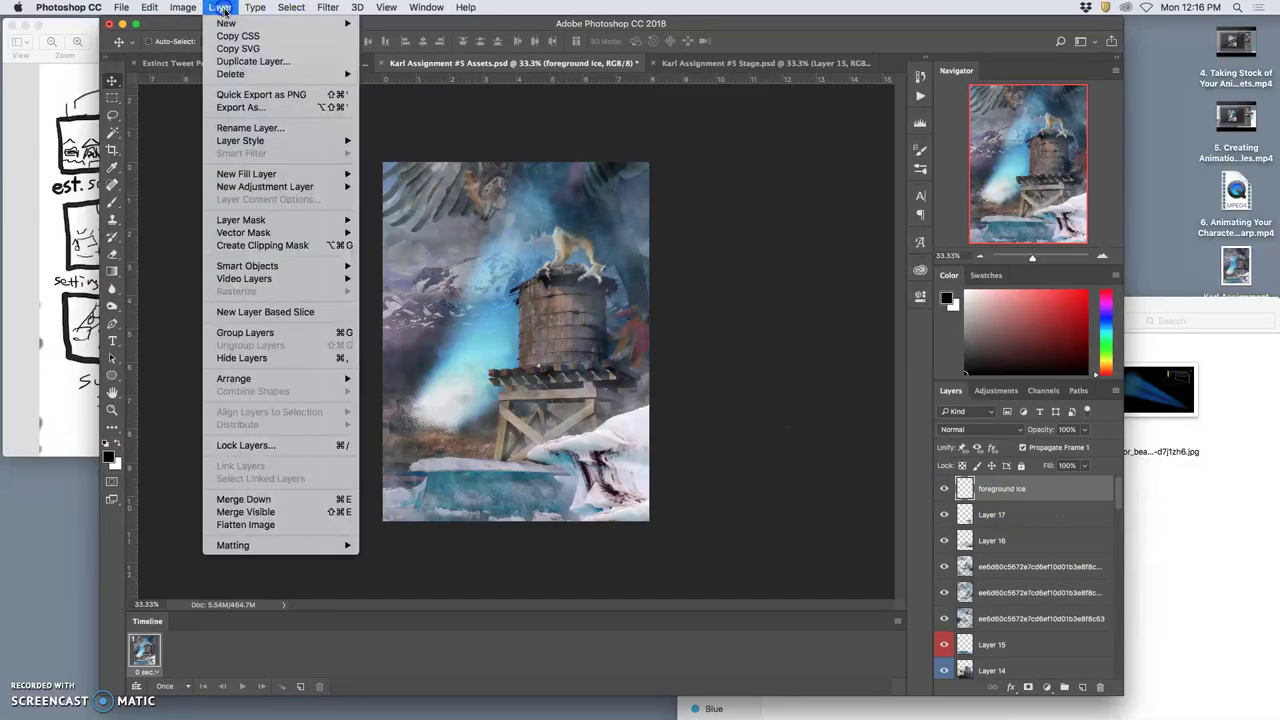
{"action": "left_click", "coordinate": [263, 512], "text": "alt"}
{"action": "key", "text": "super+a"}
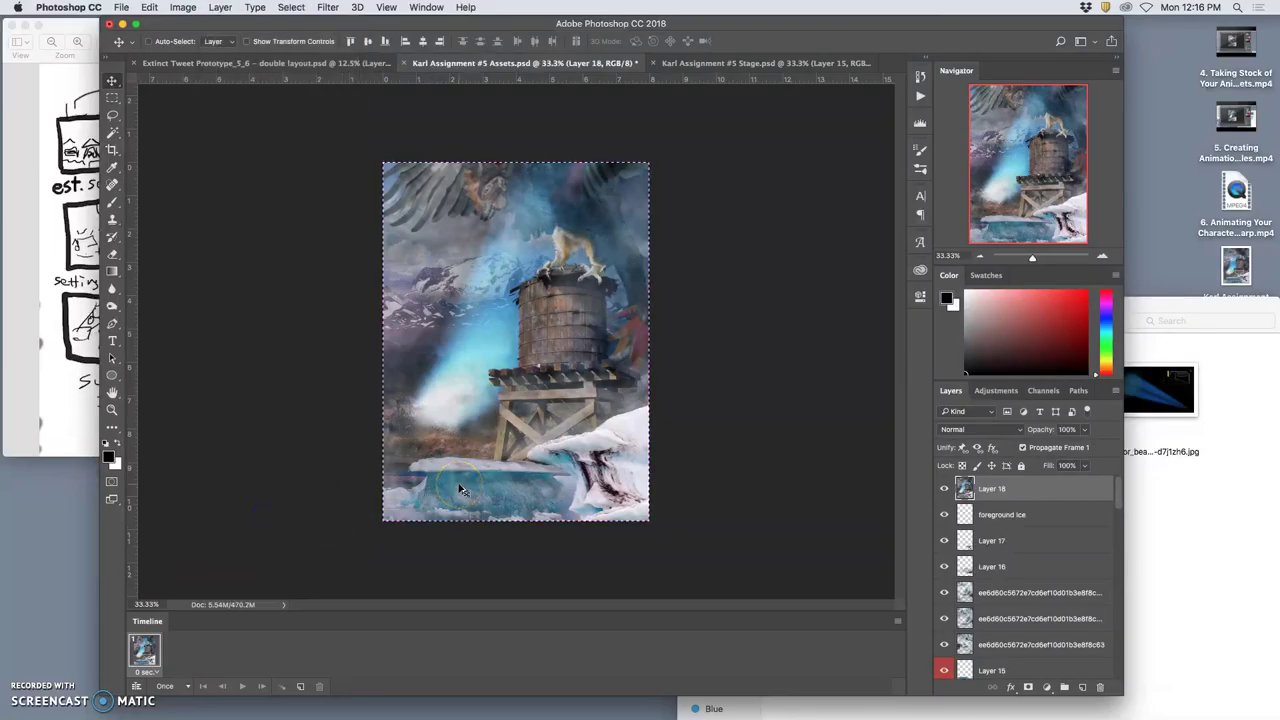
{"action": "left_click", "coordinate": [728, 62]}
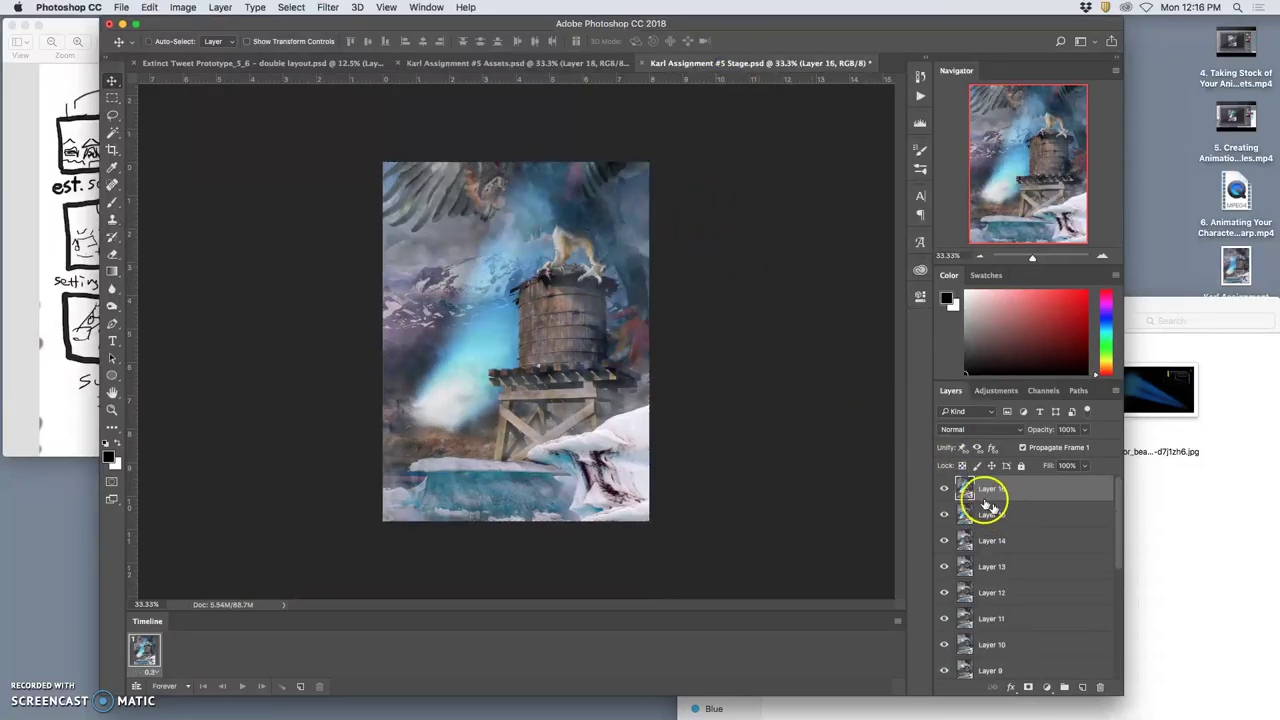
- Save the Stage document and check the storyboard sketches for the coming shot
{"action": "key", "text": "super+s"}
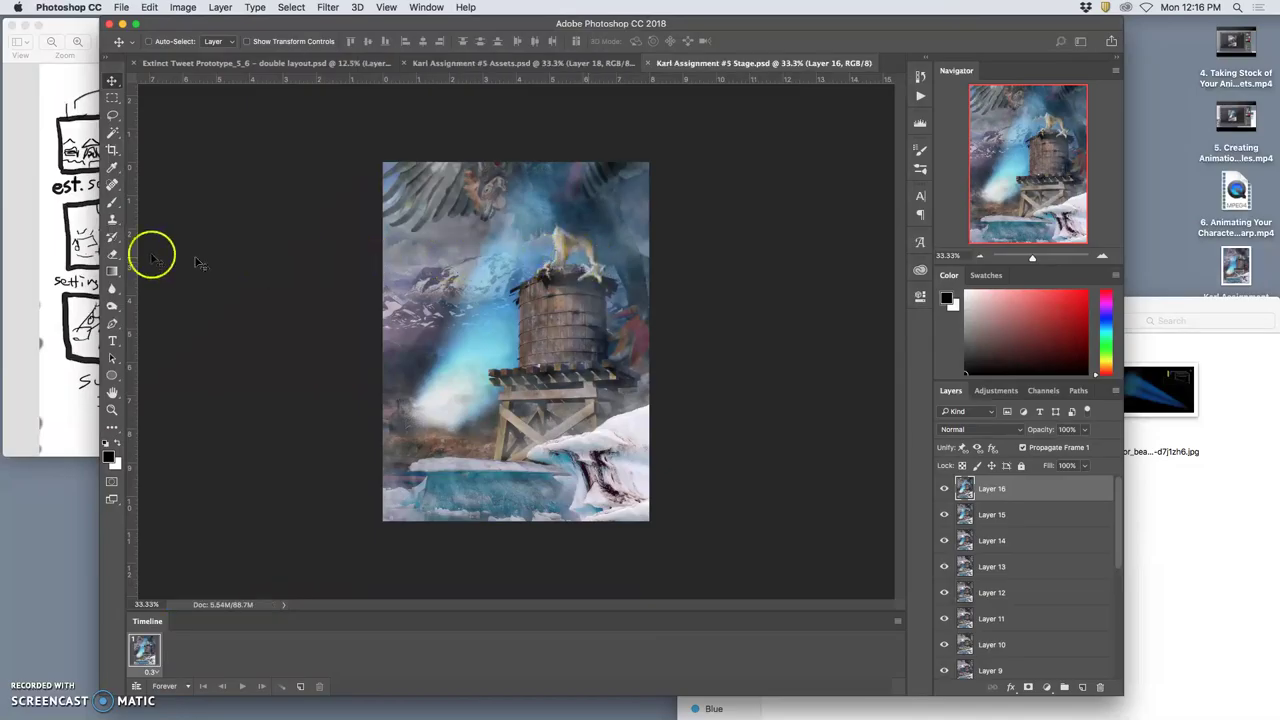
{"action": "left_click", "coordinate": [72, 279]}
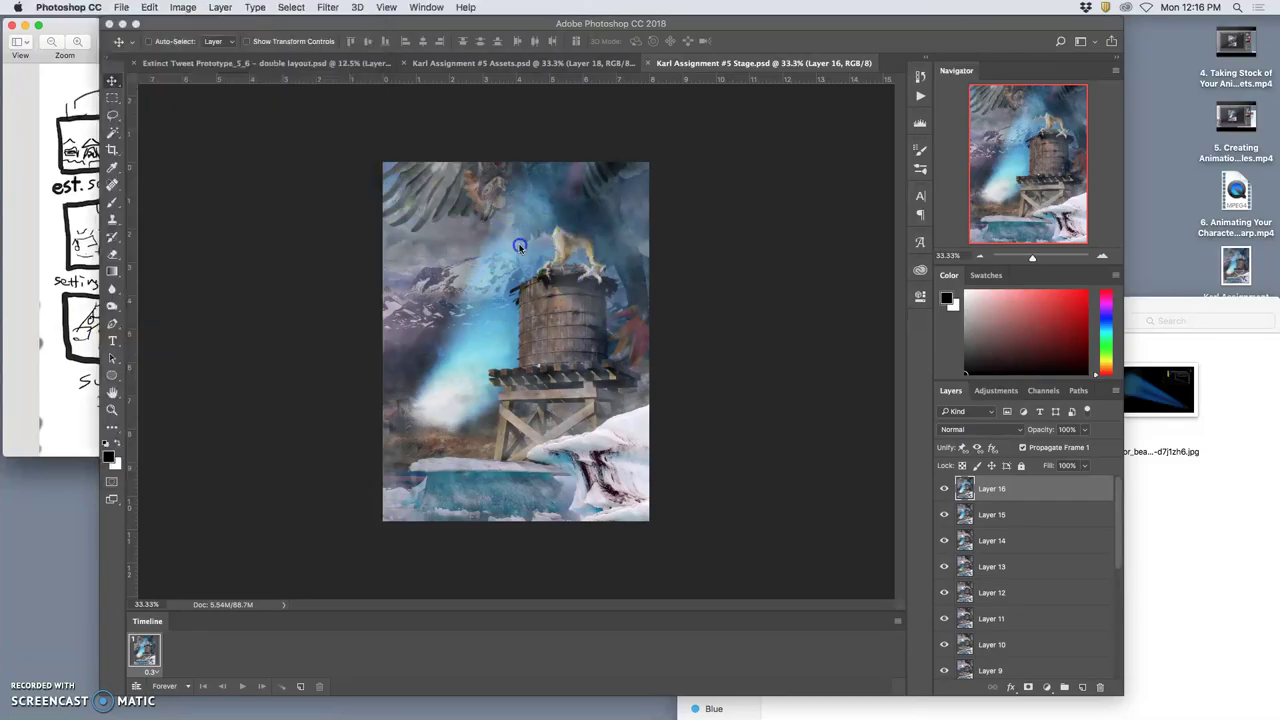
{"action": "left_click", "coordinate": [472, 241]}
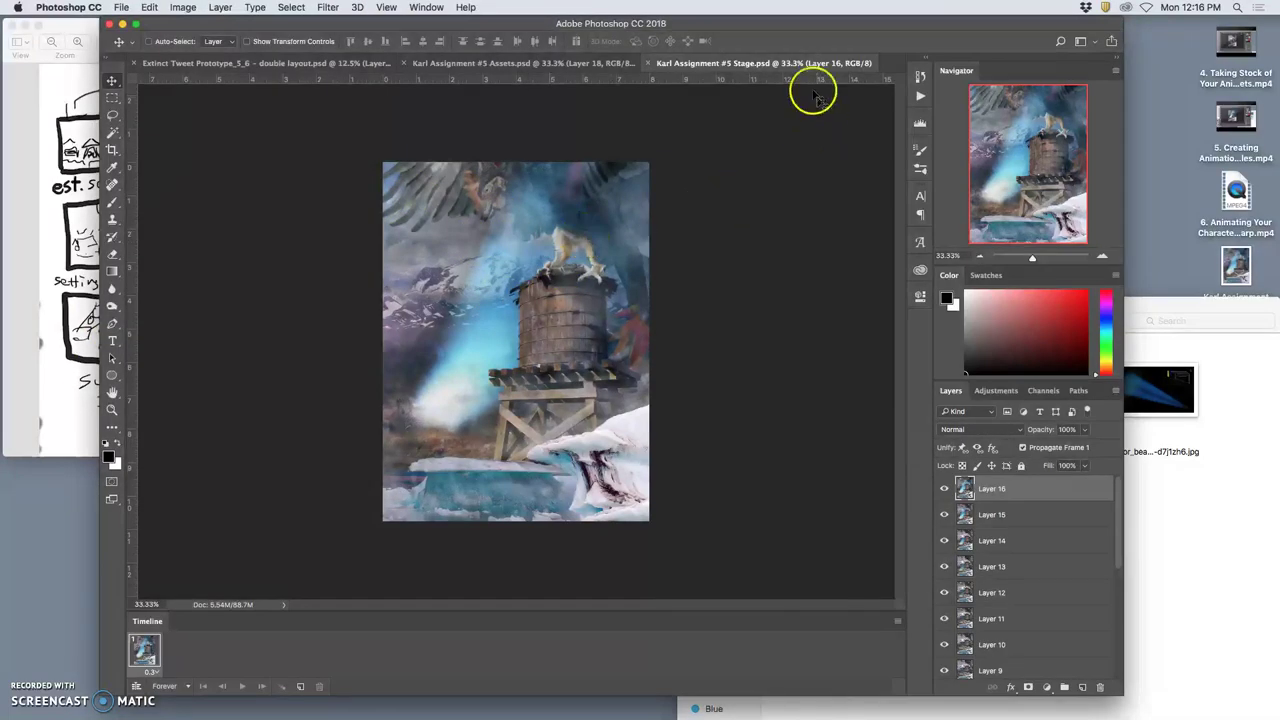
- Return to the Assets document and select the whole canvas on the merged Layer 18
{"action": "left_click", "coordinate": [586, 65]}
{"action": "key", "text": "ctrl+a"}
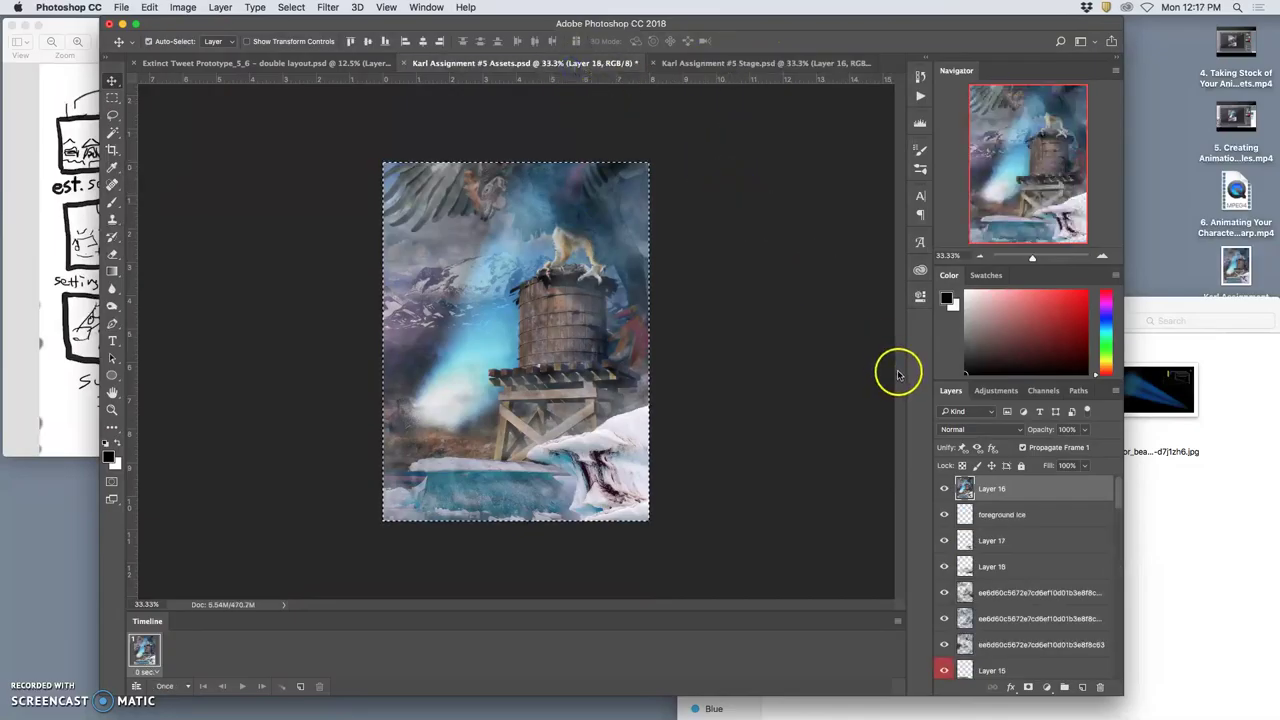